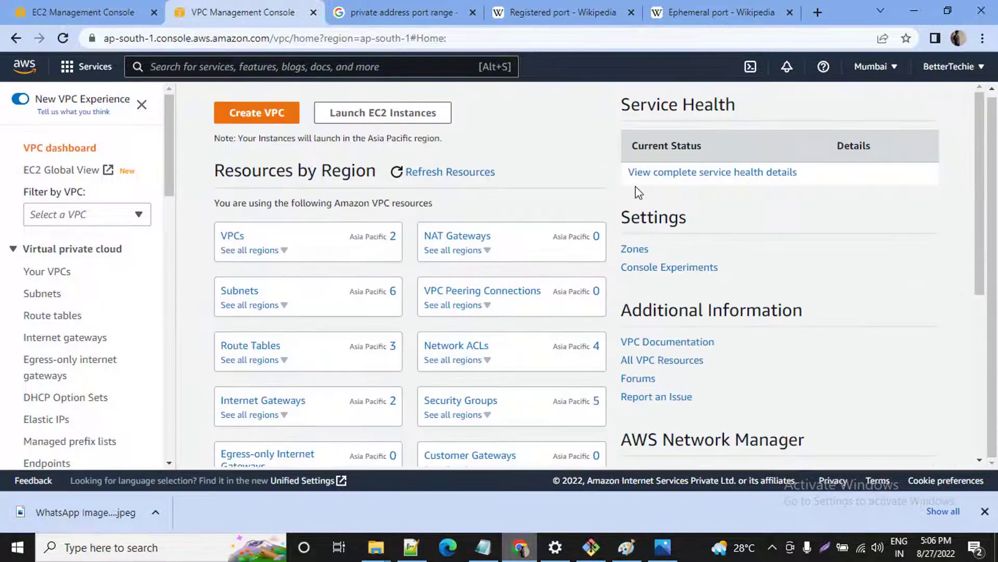
Confirm relianceVPC's 172.10.0.0/16 CIDR, then list its six subnets.
{"action": "left_click", "coordinate": [229, 236]}
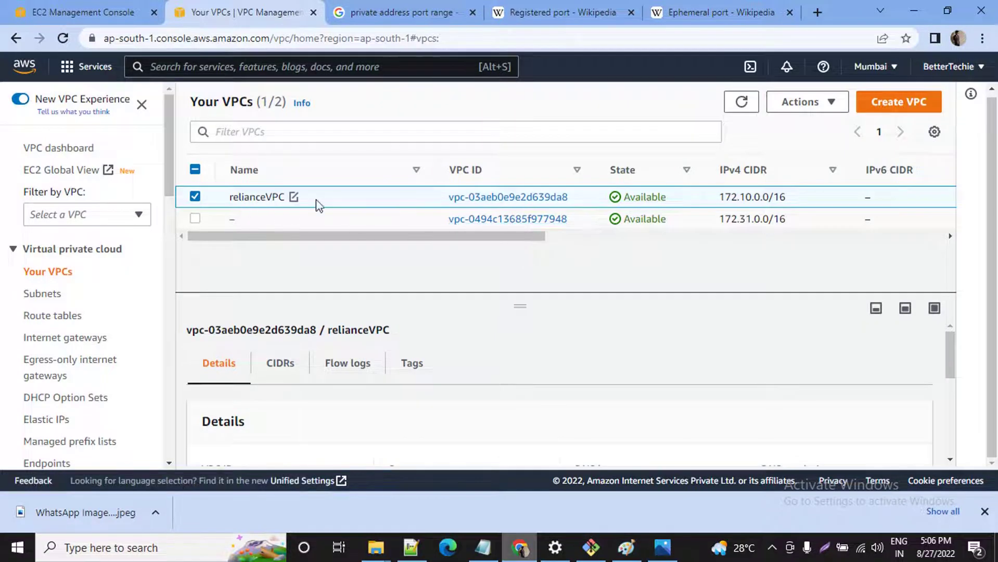
{"action": "left_click", "coordinate": [497, 200]}
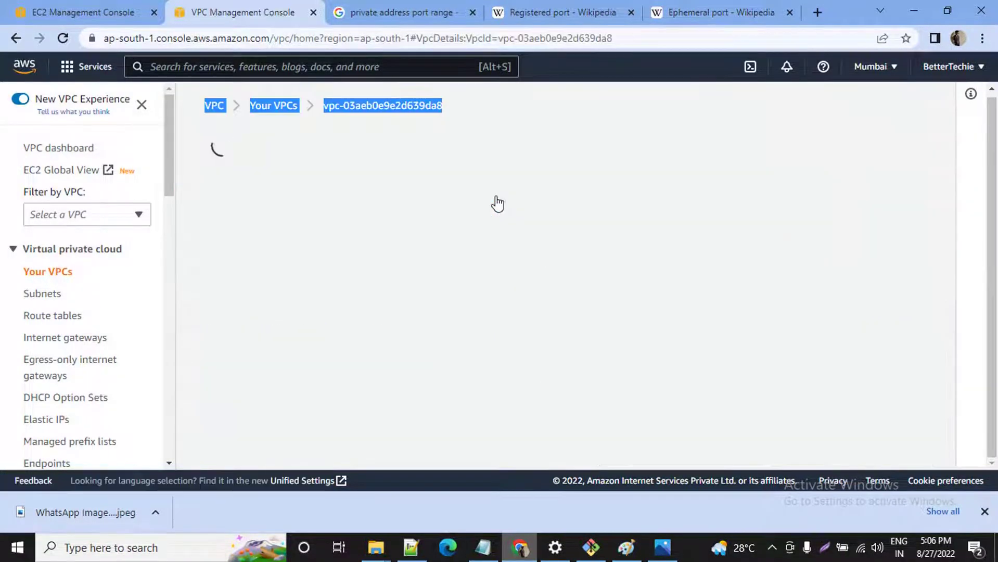
{"action": "left_click_drag", "start_coordinate": [949, 174], "coordinate": [942, 305]}
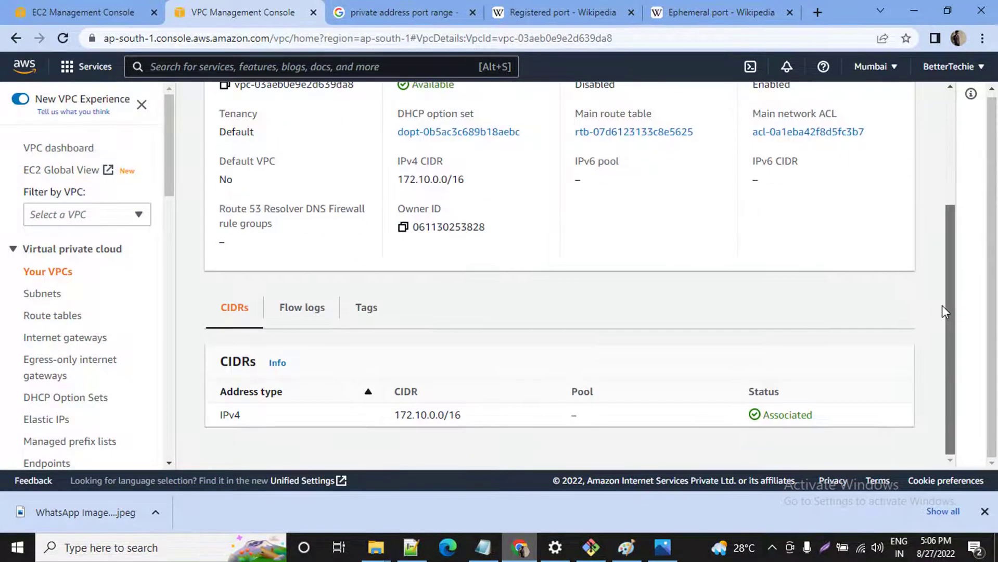
{"action": "left_click_drag", "start_coordinate": [395, 415], "coordinate": [478, 419]}
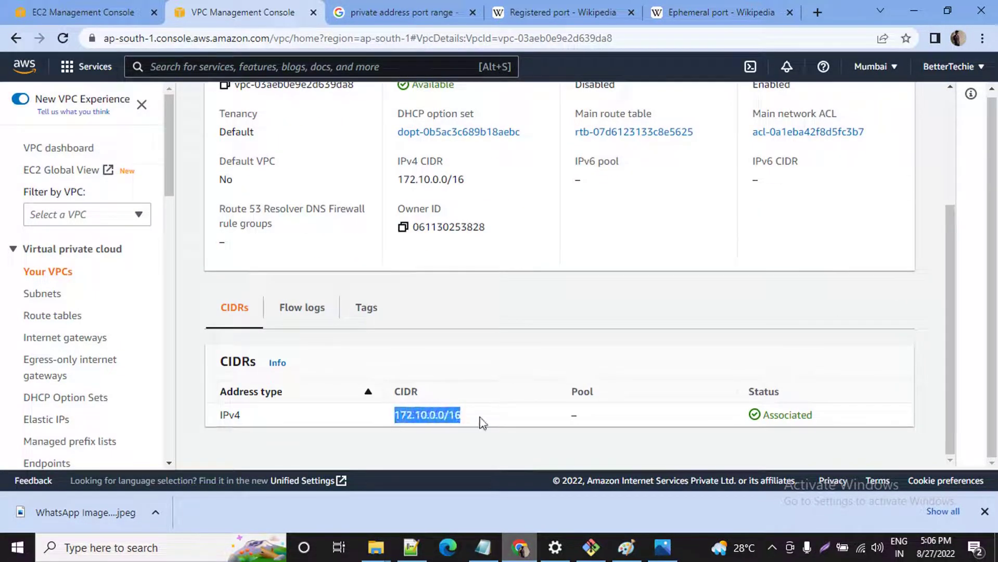
{"action": "left_click_drag", "start_coordinate": [951, 315], "coordinate": [949, 166]}
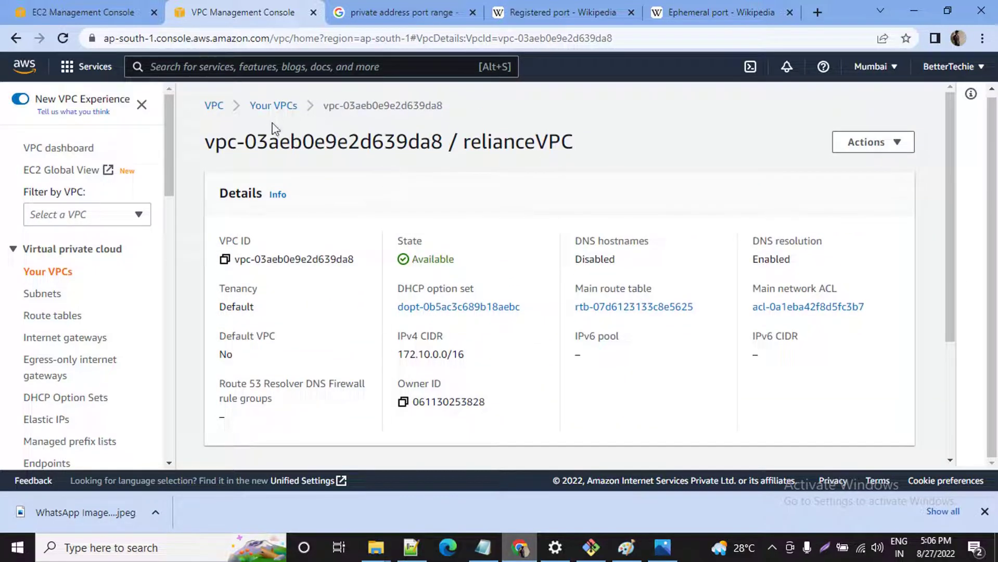
{"action": "scroll", "coordinate": [167, 155], "scroll_direction": "down", "scroll_amount": 1}
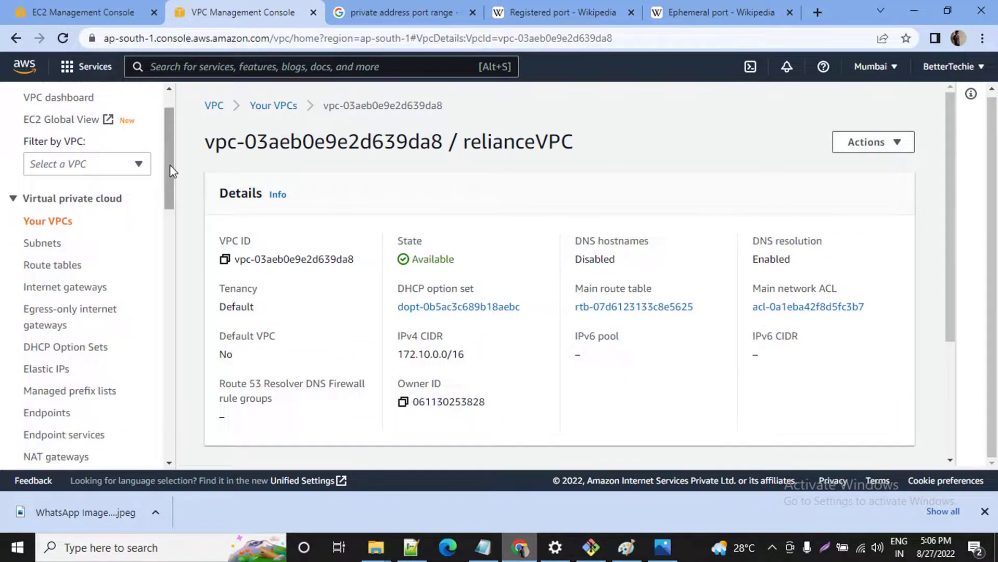
{"action": "left_click", "coordinate": [41, 246]}
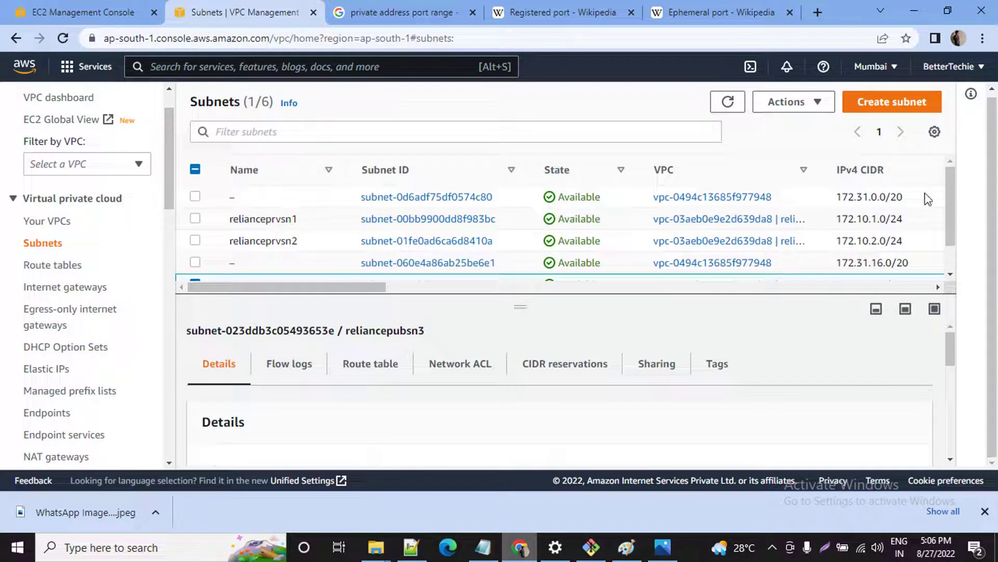
Review the details of private subnet relianceprvsn1 (172.10.1.0/24).
{"action": "left_click_drag", "start_coordinate": [949, 196], "coordinate": [948, 251]}
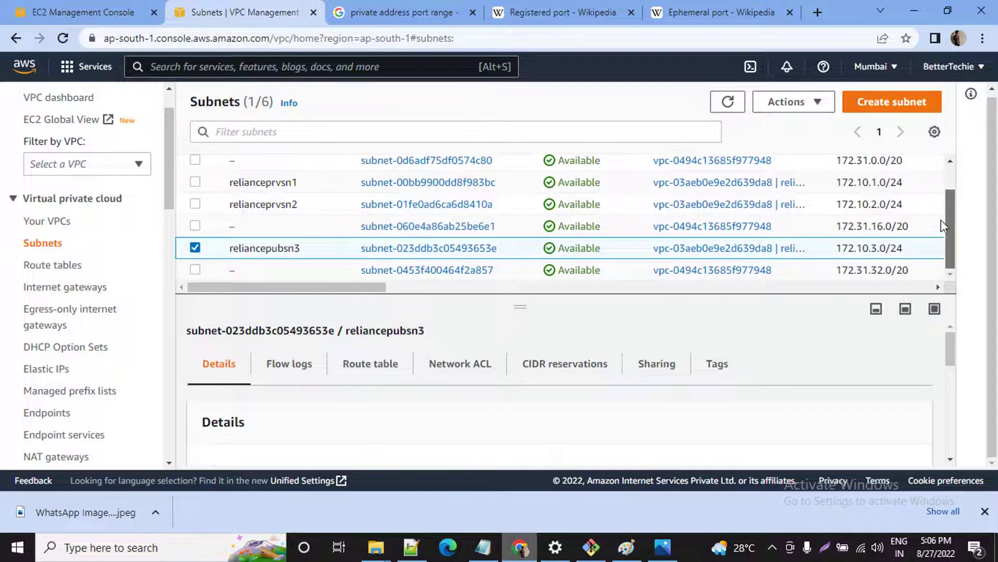
{"action": "scroll", "coordinate": [941, 222], "scroll_direction": "up", "scroll_amount": 2}
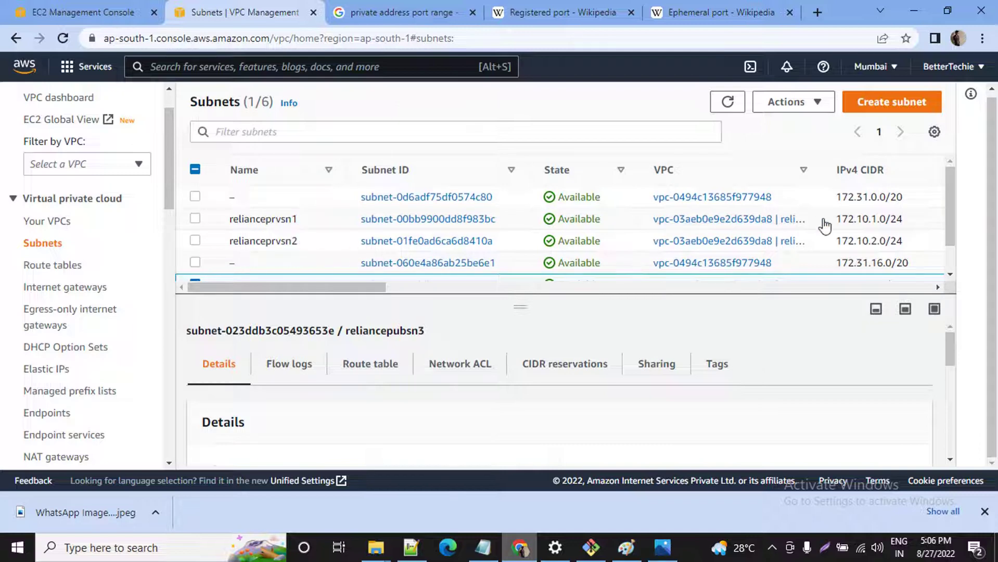
{"action": "scroll", "coordinate": [949, 208], "scroll_direction": "down", "scroll_amount": 1}
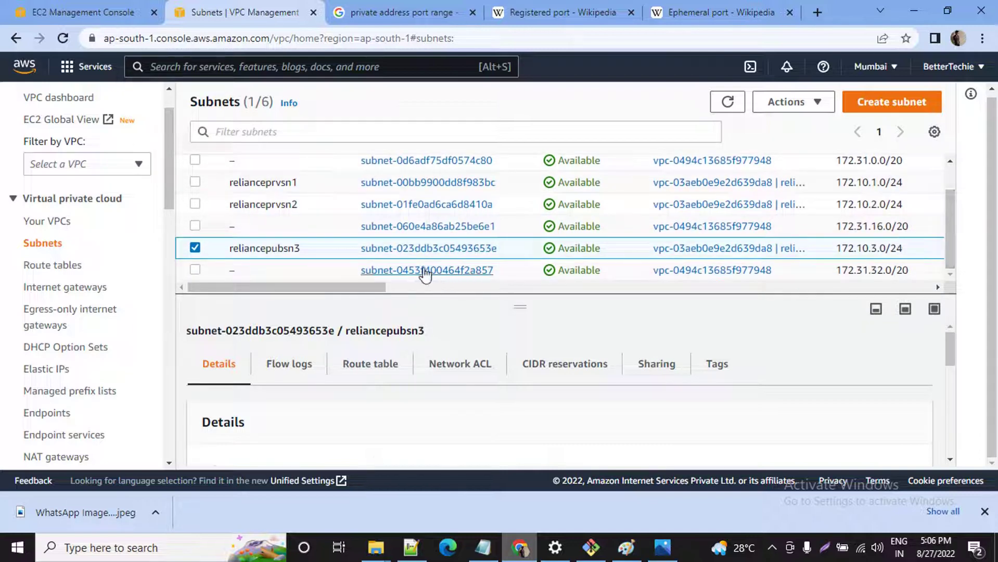
{"action": "scroll", "coordinate": [947, 224], "scroll_direction": "up", "scroll_amount": 2}
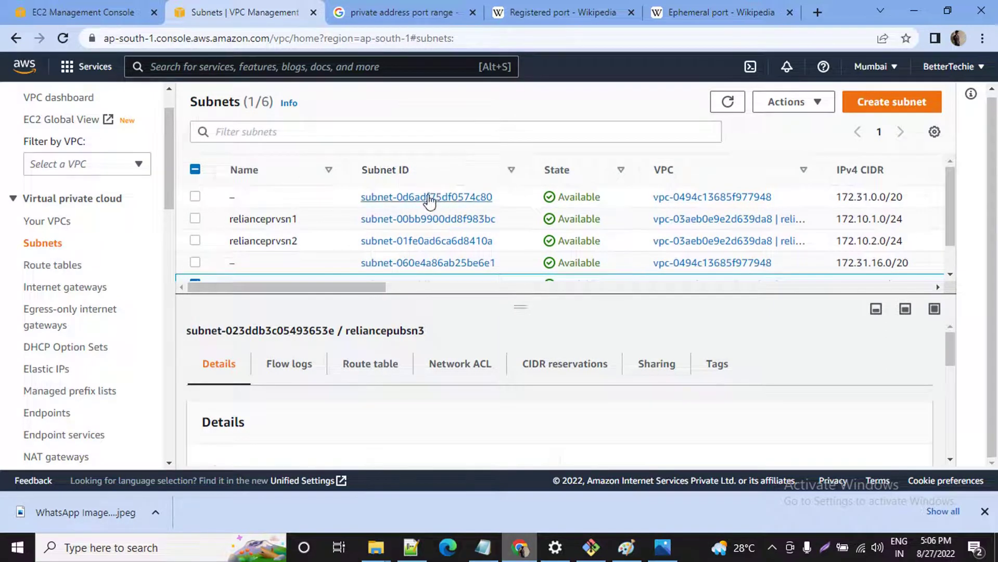
{"action": "left_click", "coordinate": [407, 227]}
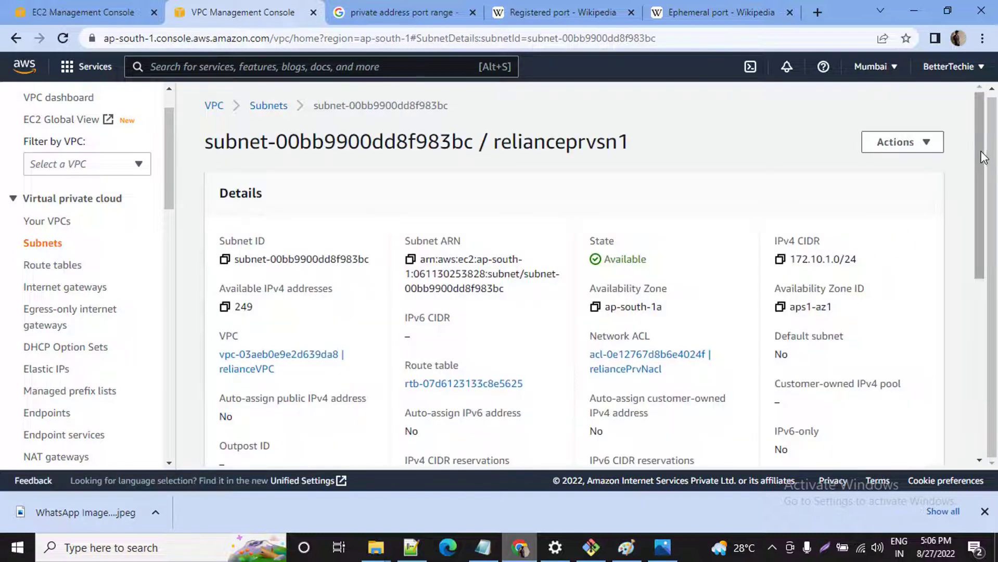
{"action": "left_click_drag", "start_coordinate": [979, 153], "coordinate": [704, 127]}
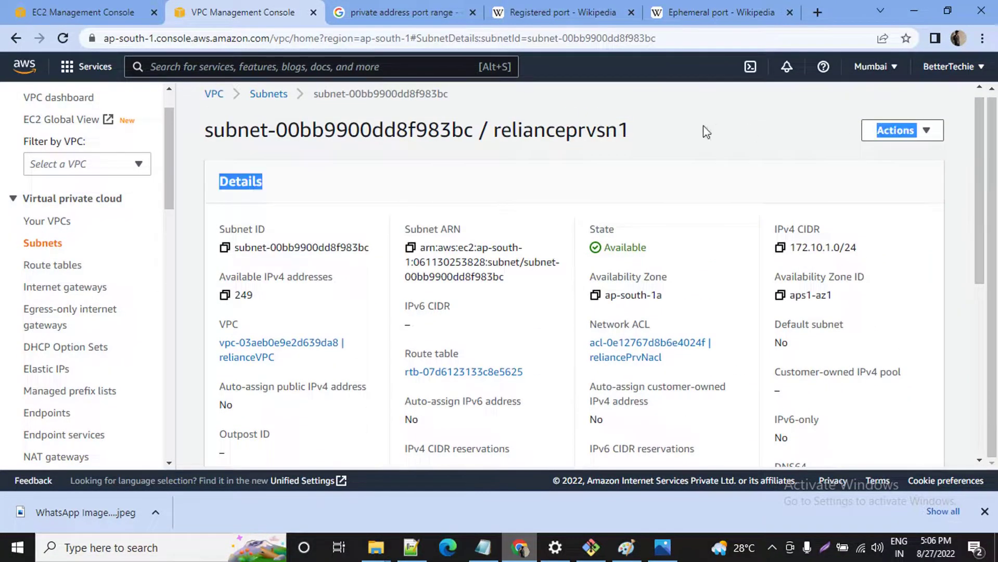
Go back to Subnets and open public subnet reliancepubsn3's details.
{"action": "left_click", "coordinate": [262, 96]}
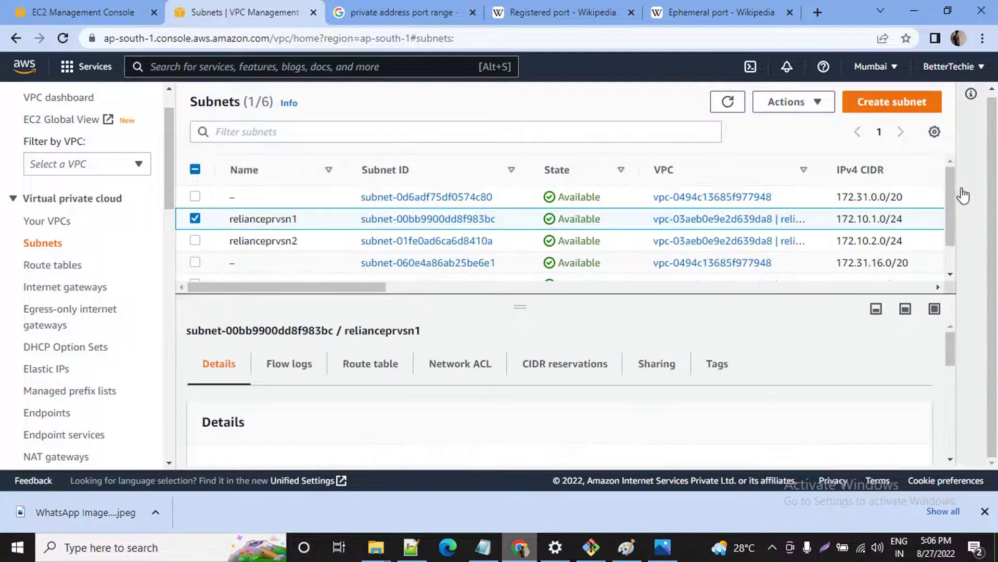
{"action": "scroll", "coordinate": [945, 189], "scroll_direction": "down", "scroll_amount": 1}
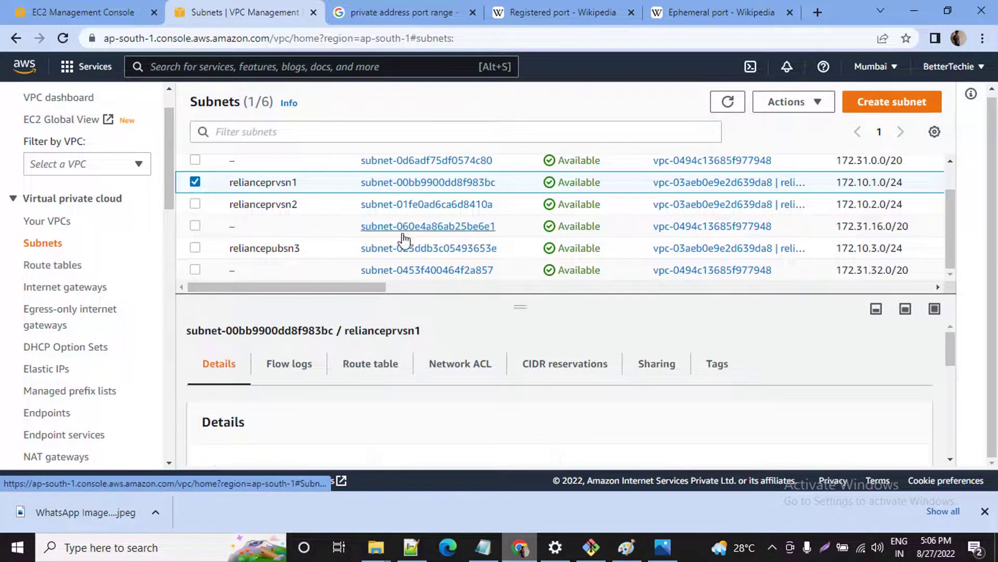
{"action": "left_click", "coordinate": [443, 250]}
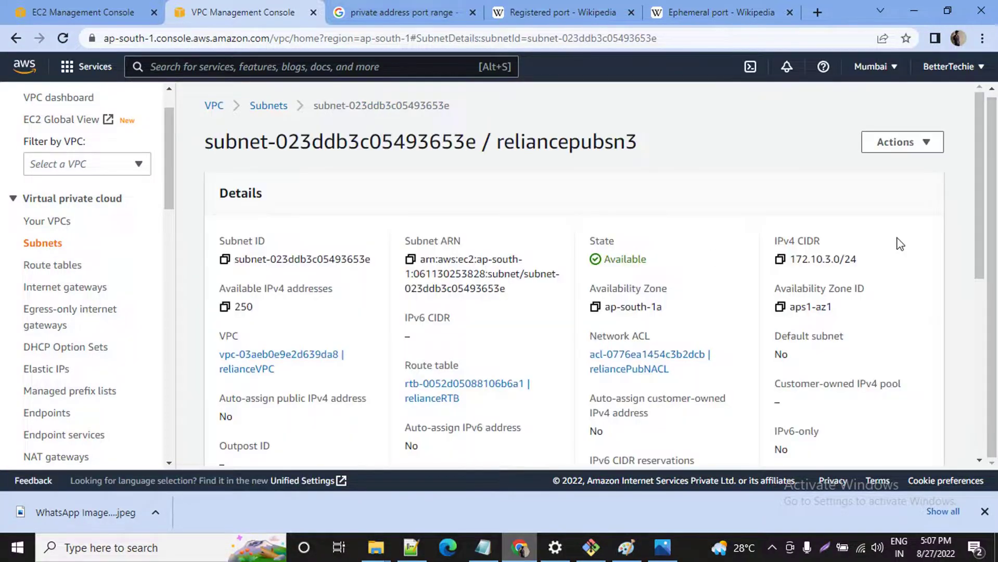
{"action": "left_click_drag", "start_coordinate": [978, 187], "coordinate": [971, 160]}
{"action": "scroll", "coordinate": [991, 182], "scroll_direction": "down", "scroll_amount": 7}
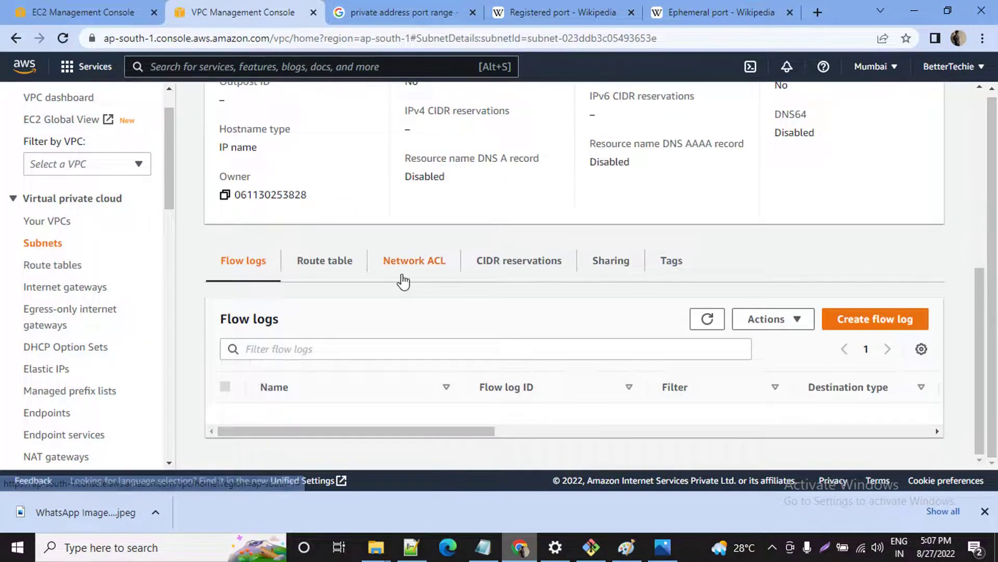
{"action": "left_click", "coordinate": [302, 260]}
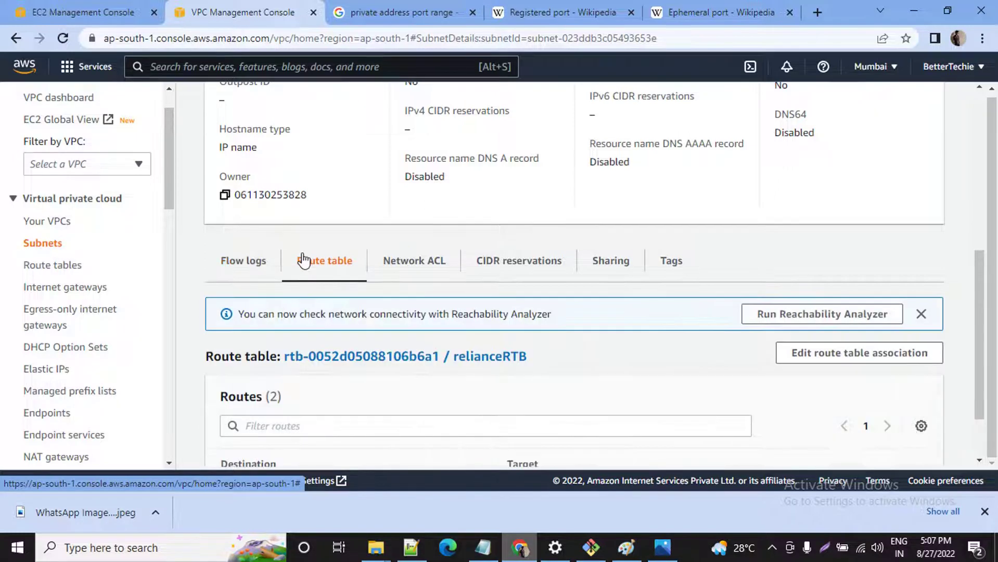
{"action": "scroll", "coordinate": [982, 370], "scroll_direction": "down", "scroll_amount": 1}
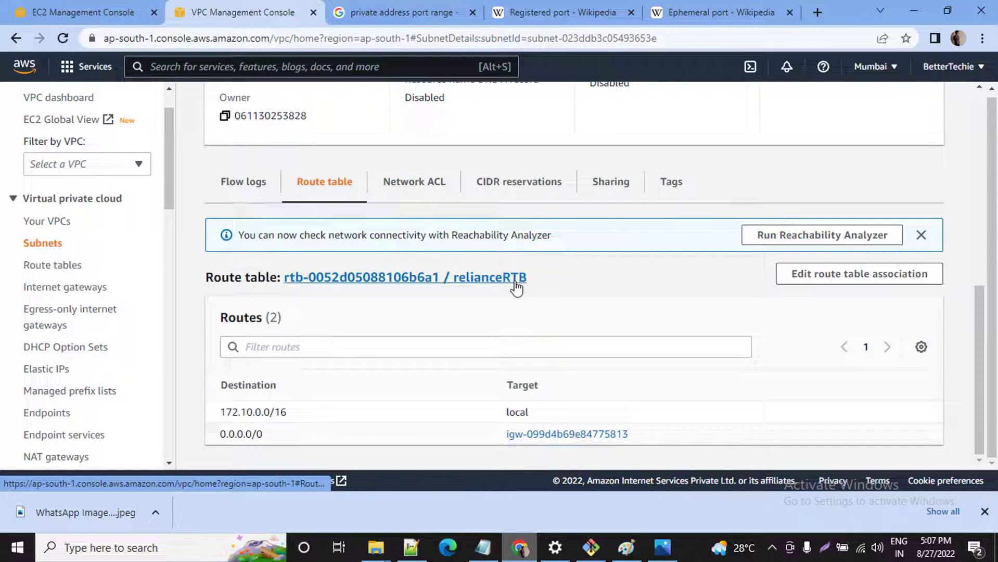
{"action": "left_click", "coordinate": [869, 280]}
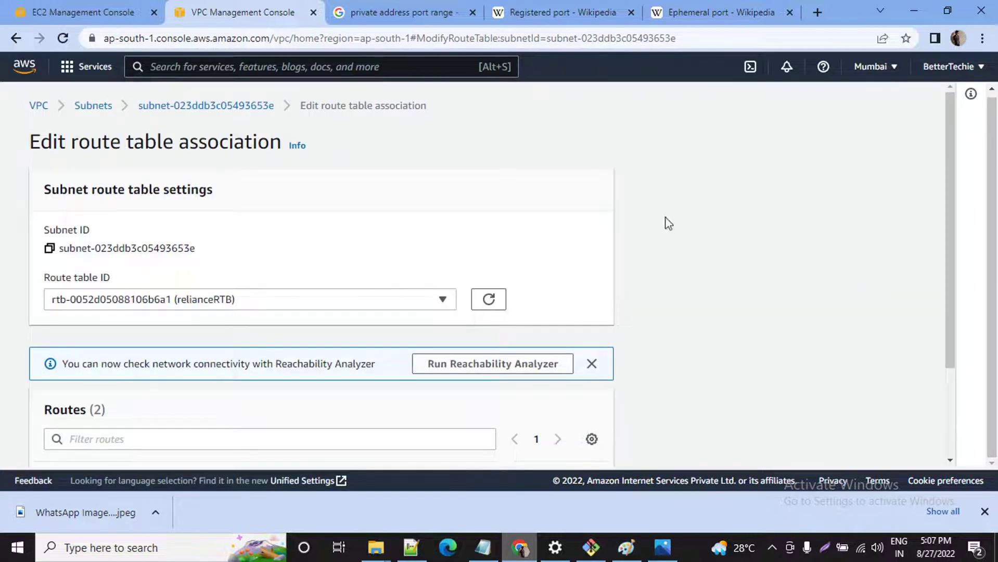
{"action": "left_click_drag", "start_coordinate": [950, 203], "coordinate": [957, 330]}
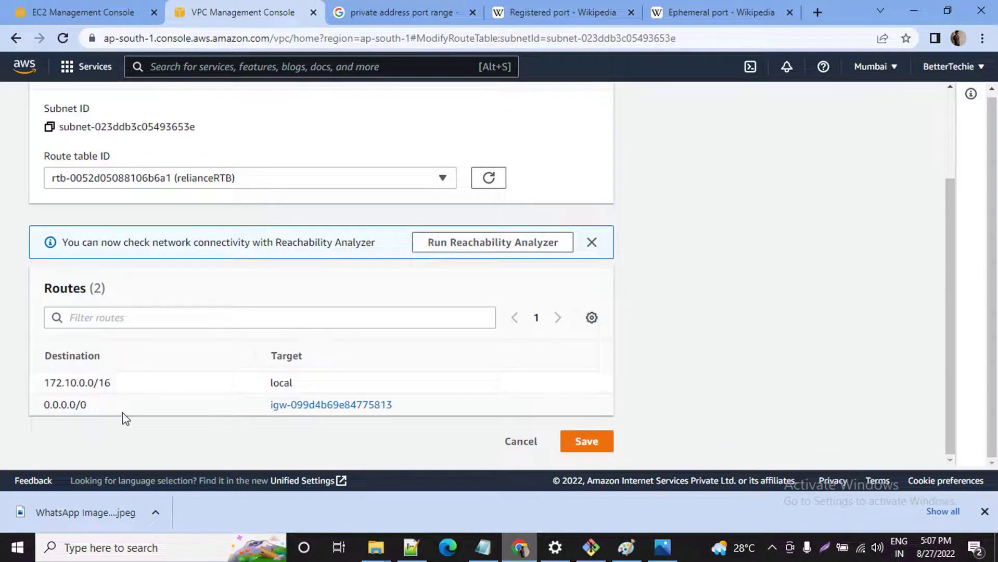
{"action": "double_click", "coordinate": [54, 404]}
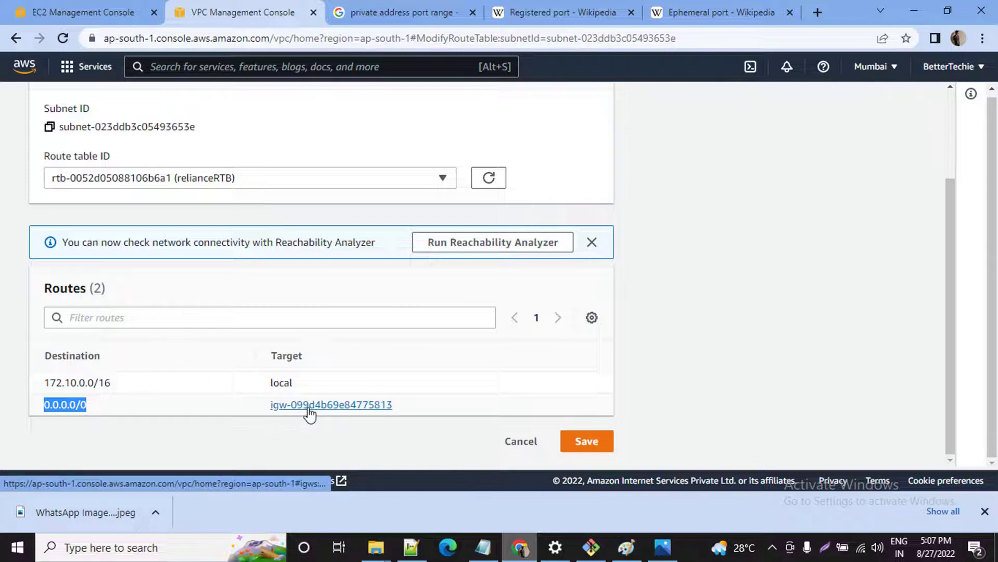
{"action": "left_click", "coordinate": [520, 441]}
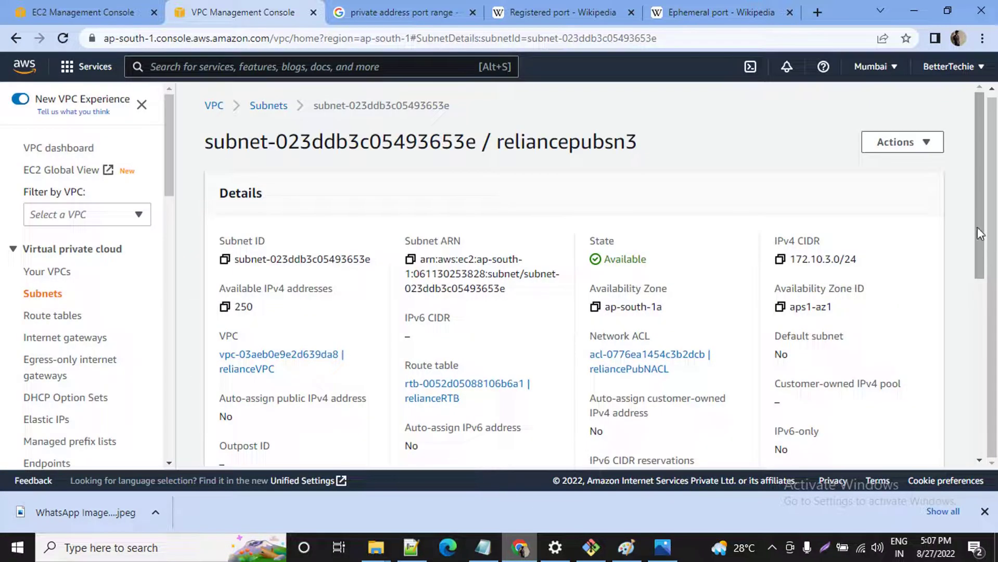
Check reliancepubsn3's Actions menu and its Availability Zone and default subnet details.
{"action": "left_click", "coordinate": [909, 146]}
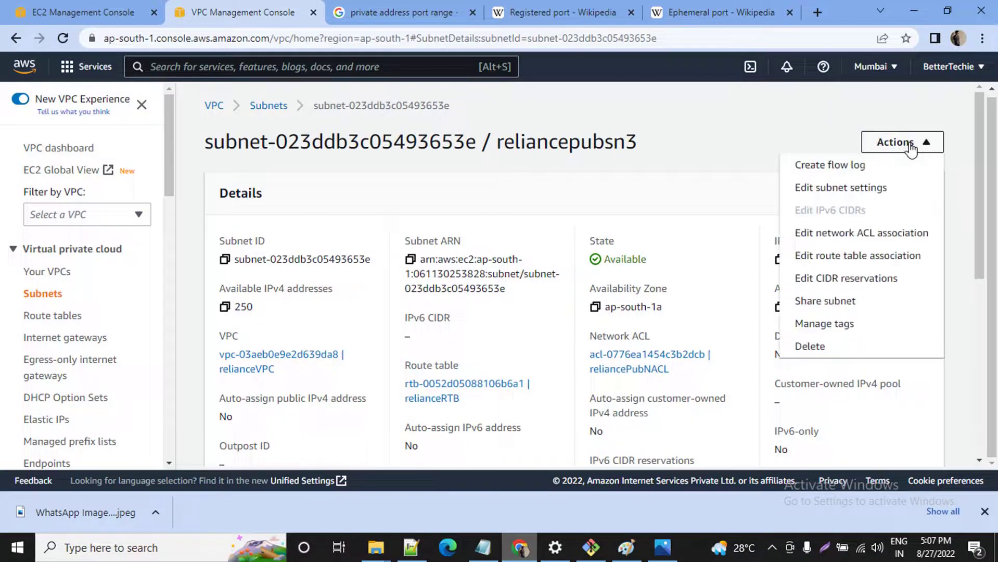
{"action": "left_click", "coordinate": [741, 130]}
{"action": "left_click_drag", "start_coordinate": [981, 191], "coordinate": [970, 338]}
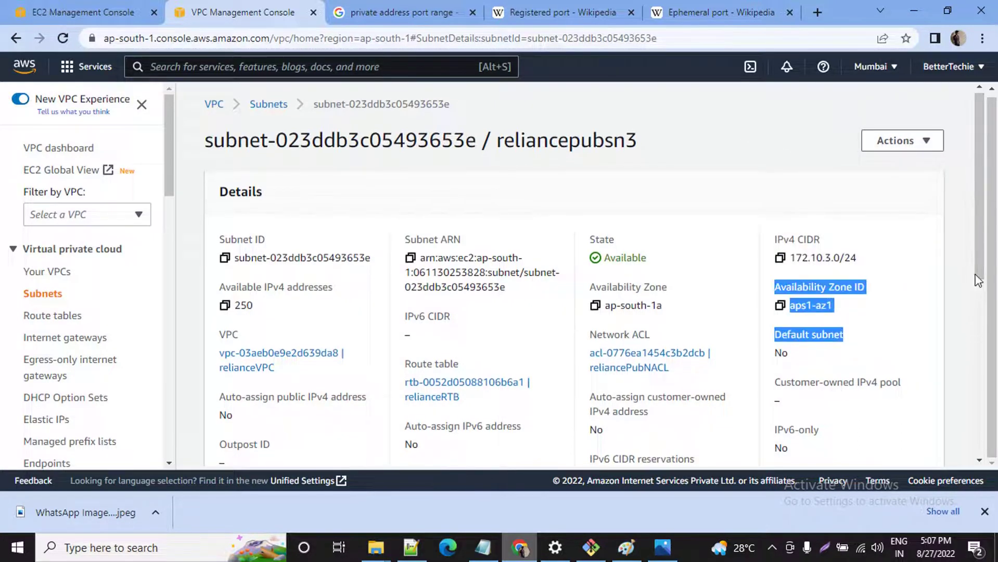
{"action": "scroll", "coordinate": [977, 289], "scroll_direction": "down", "scroll_amount": 7}
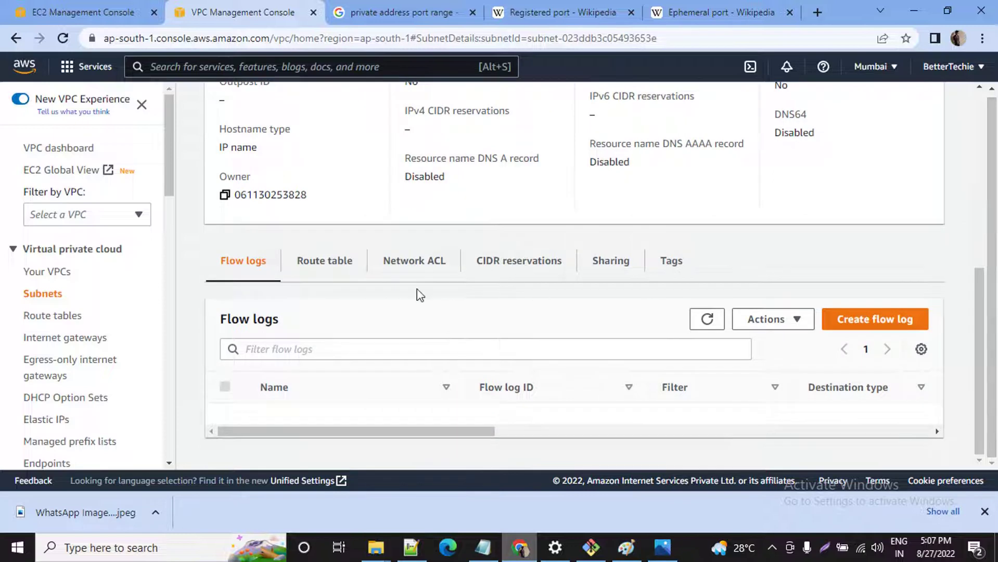
Show reliancePubNACL's allow-all inbound and outbound rules, then switch to the Paint diagram.
{"action": "left_click", "coordinate": [407, 267]}
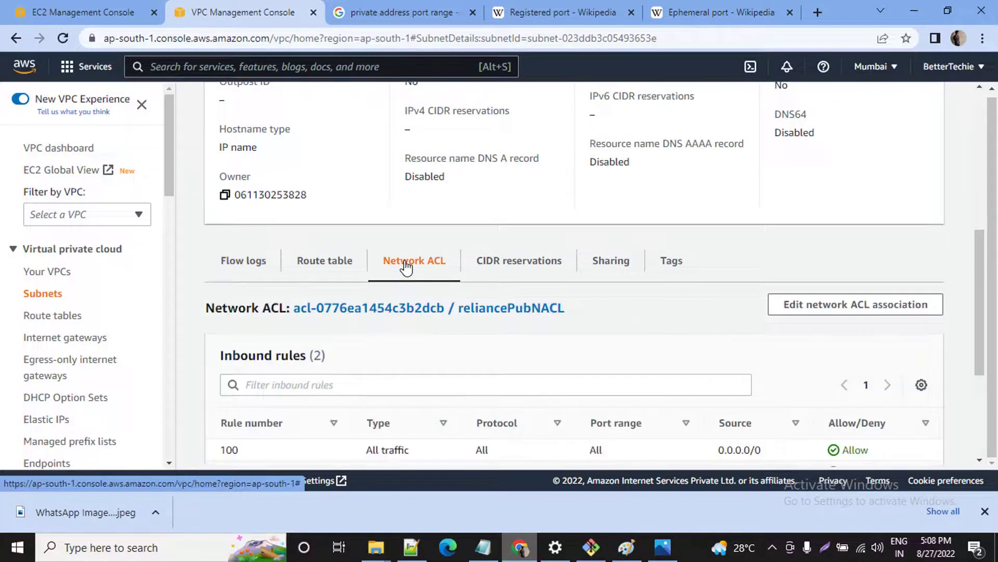
{"action": "left_click_drag", "start_coordinate": [979, 275], "coordinate": [978, 321]}
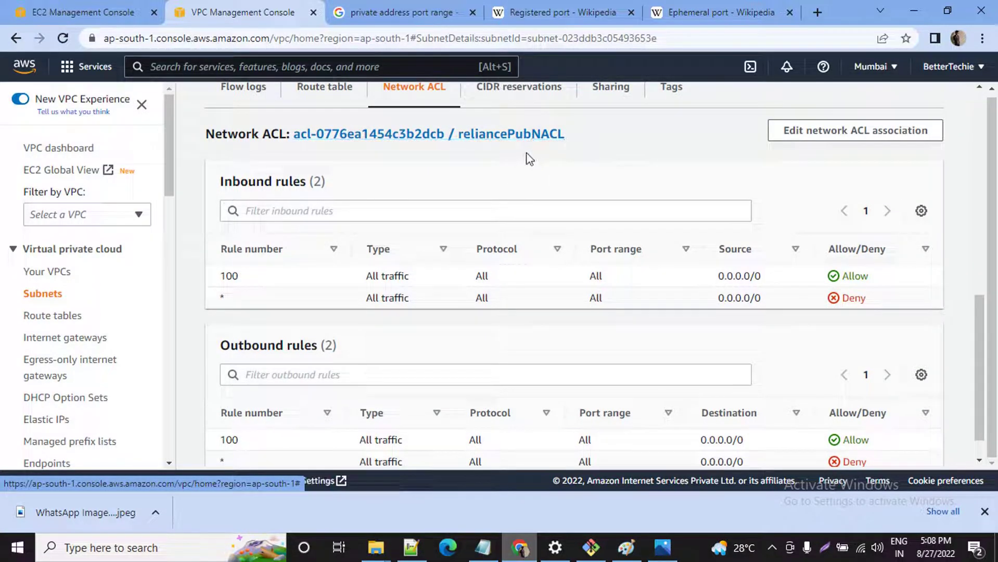
{"action": "mouse_move", "coordinate": [982, 317]}
{"action": "left_mouse_down"}
{"action": "mouse_move", "coordinate": [976, 389]}
{"action": "mouse_move", "coordinate": [968, 304]}
{"action": "left_mouse_up"}
{"action": "key", "text": "alt+Tab"}
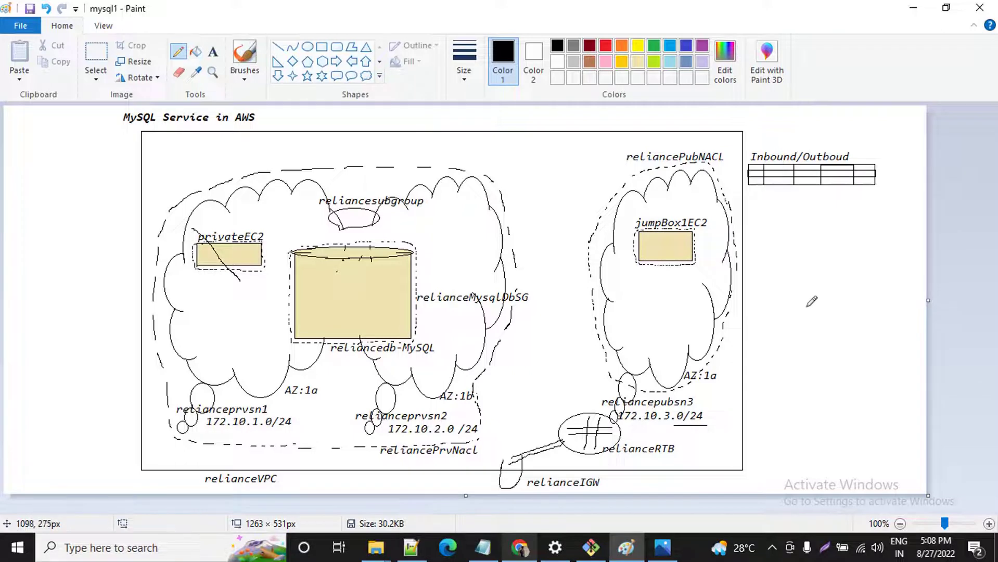
Draw a freehand arrow into the reliancePubNACL cloud near jumpBox1EC2, then return to the console.
{"action": "mouse_move", "coordinate": [805, 305]}
{"action": "left_mouse_down"}
{"action": "mouse_move", "coordinate": [787, 237]}
{"action": "mouse_move", "coordinate": [732, 255]}
{"action": "mouse_move", "coordinate": [745, 263]}
{"action": "left_mouse_up"}
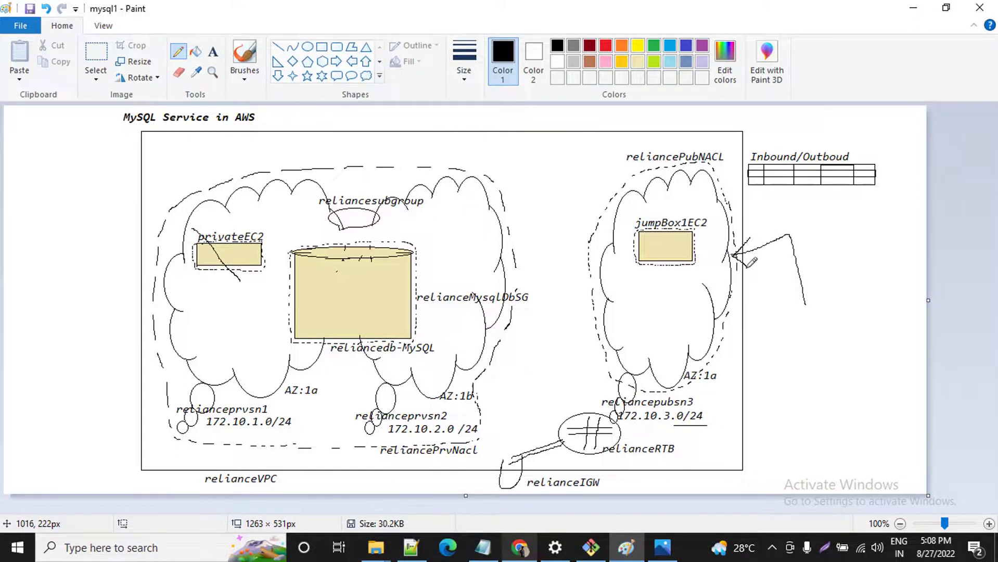
{"action": "key", "text": "alt+Tab"}
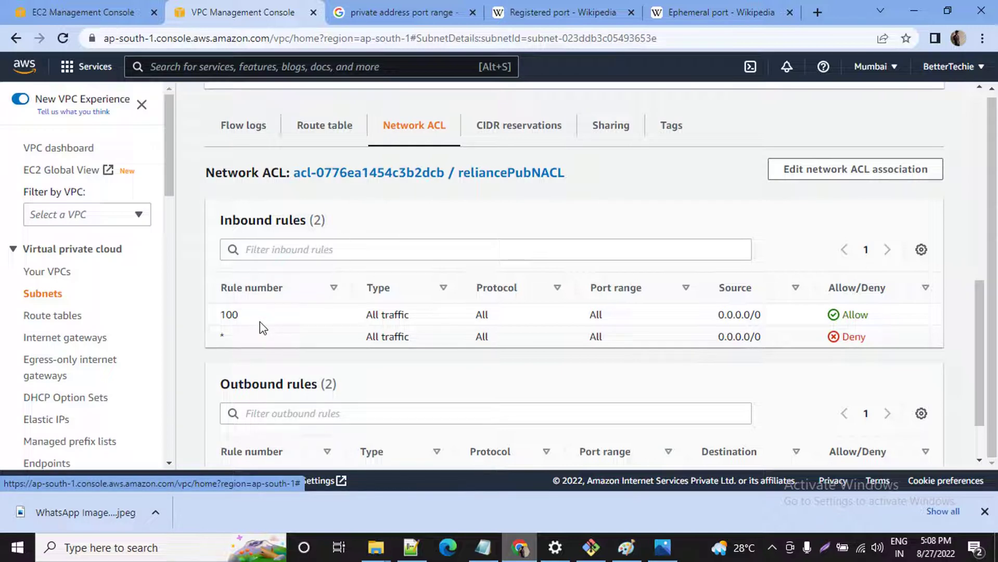
Highlight inbound rule 100's number, All traffic type, protocol, port range and source.
{"action": "double_click", "coordinate": [225, 314]}
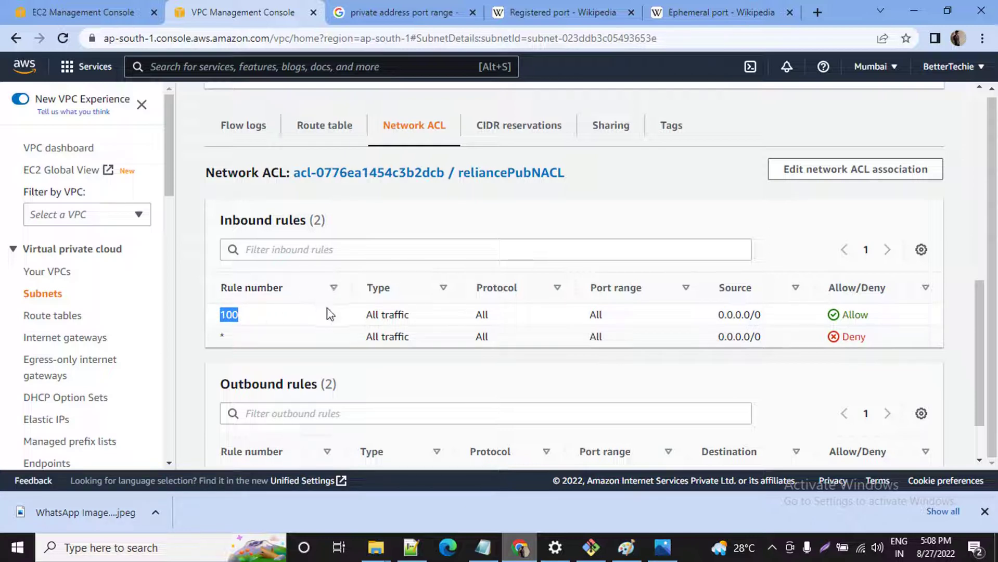
{"action": "triple_click", "coordinate": [368, 314]}
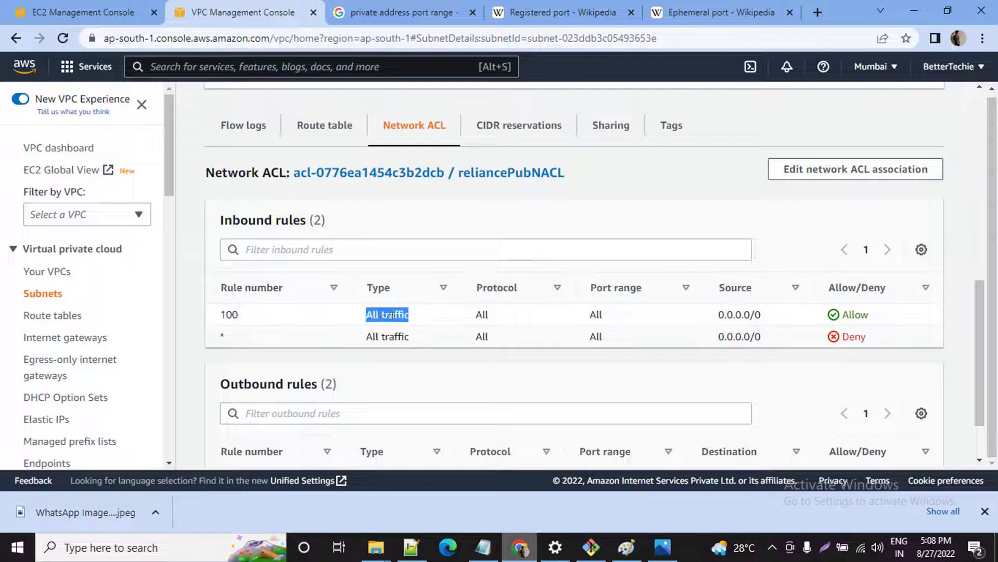
{"action": "left_click_drag", "start_coordinate": [419, 319], "coordinate": [764, 318]}
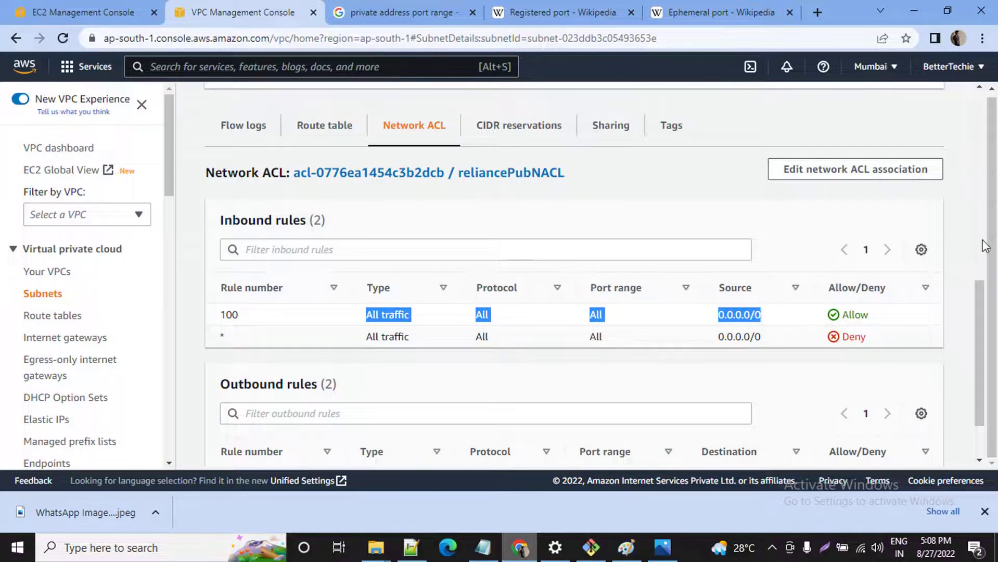
{"action": "scroll", "coordinate": [978, 326], "scroll_direction": "down", "scroll_amount": 2}
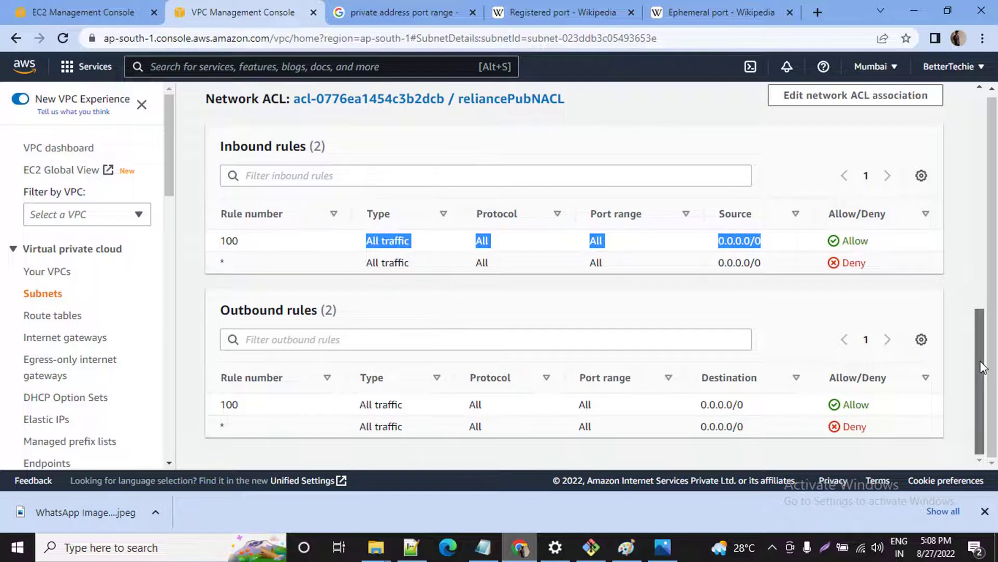
{"action": "scroll", "coordinate": [980, 364], "scroll_direction": "up", "scroll_amount": 4}
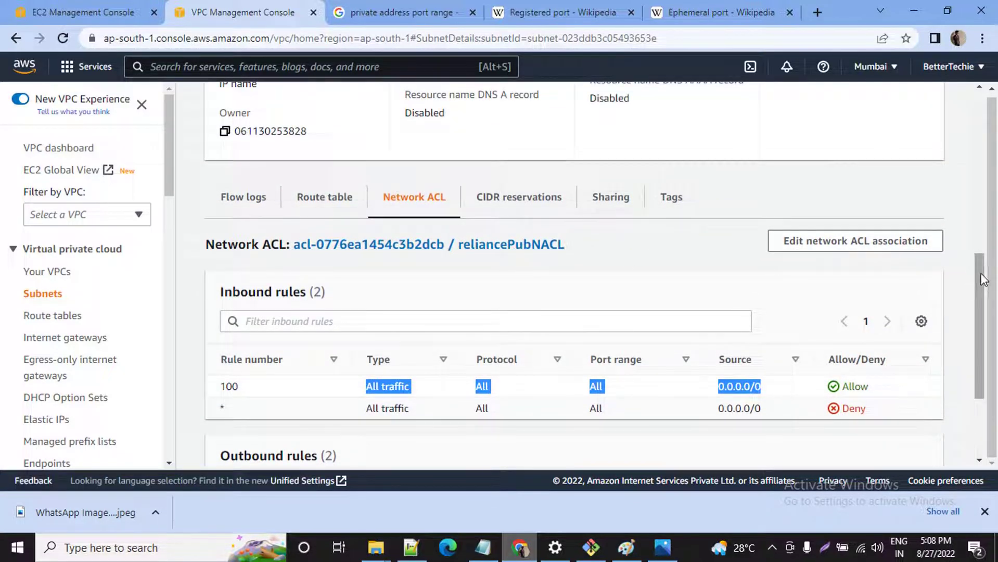
{"action": "scroll", "coordinate": [987, 353], "scroll_direction": "down", "scroll_amount": 3}
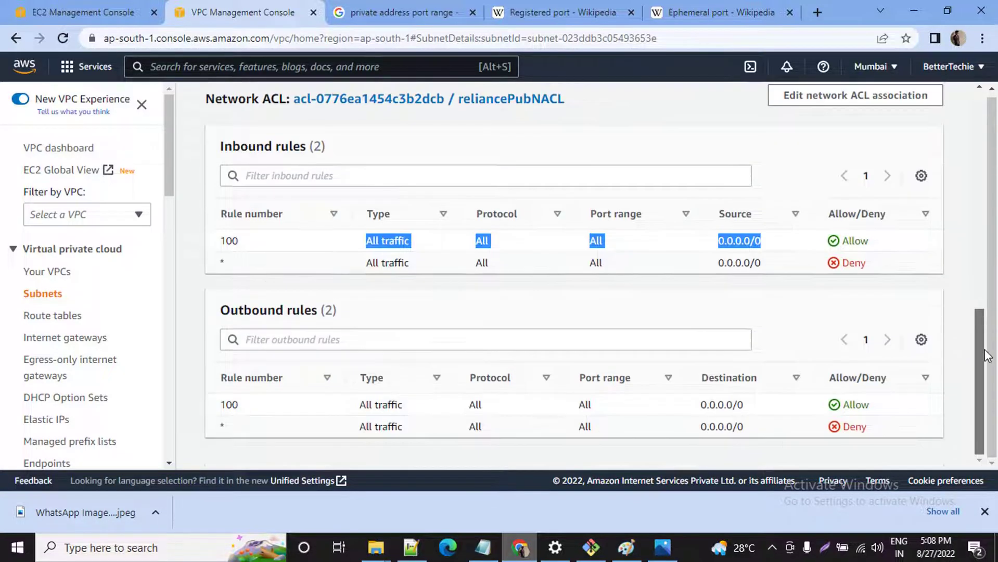
{"action": "left_click", "coordinate": [545, 153]}
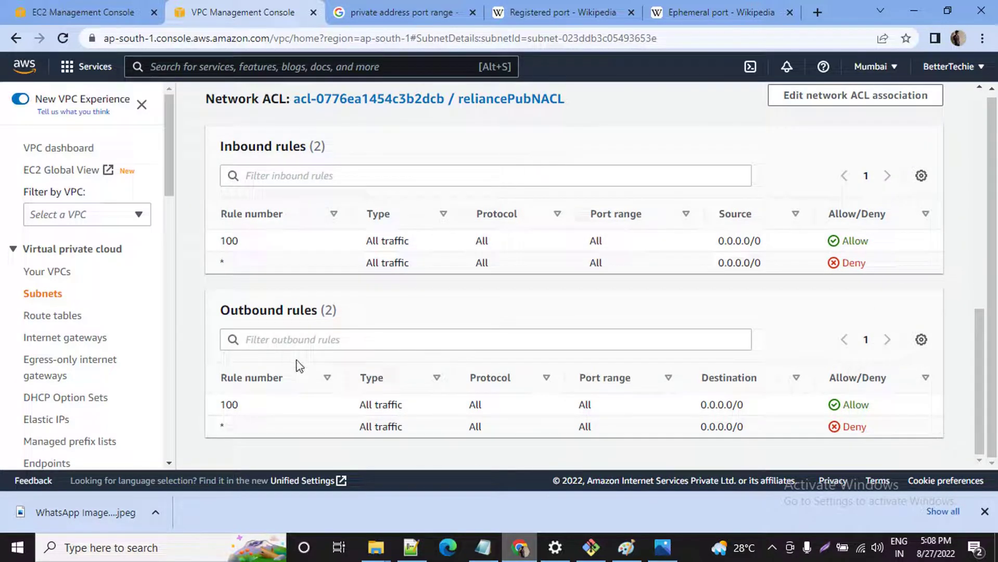
Compare with the Paint diagram, highlight outbound rule 100's 0.0.0.0/0 destination, and return to Subnets.
{"action": "key", "text": "alt+Tab"}
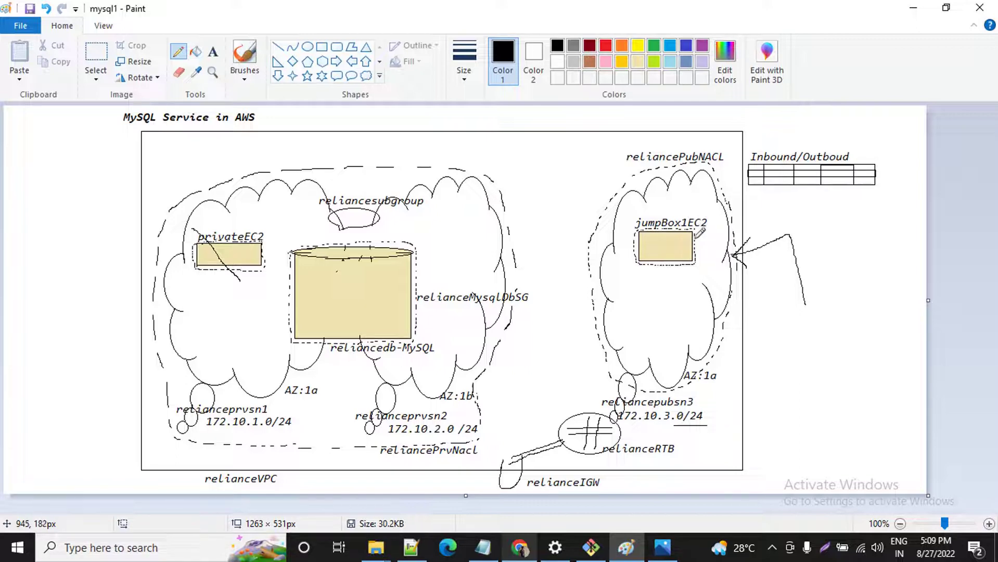
{"action": "key", "text": "alt+Tab"}
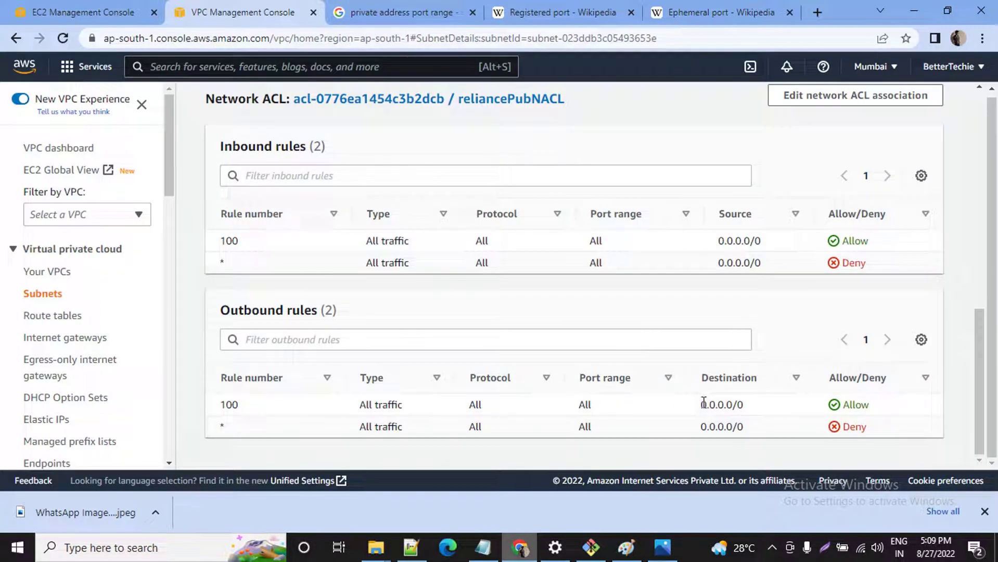
{"action": "left_click_drag", "start_coordinate": [704, 401], "coordinate": [748, 410]}
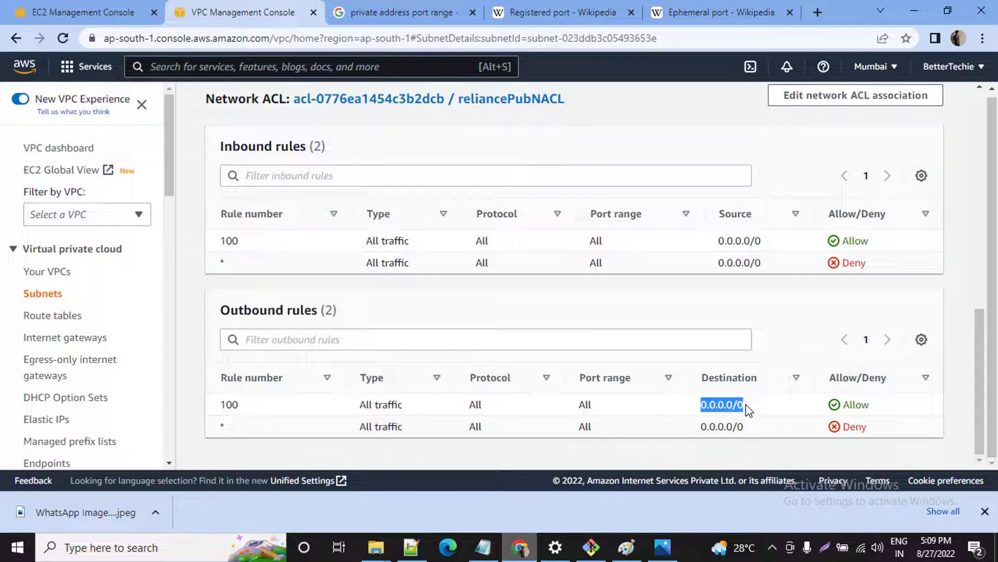
{"action": "left_click_drag", "start_coordinate": [977, 332], "coordinate": [965, 114]}
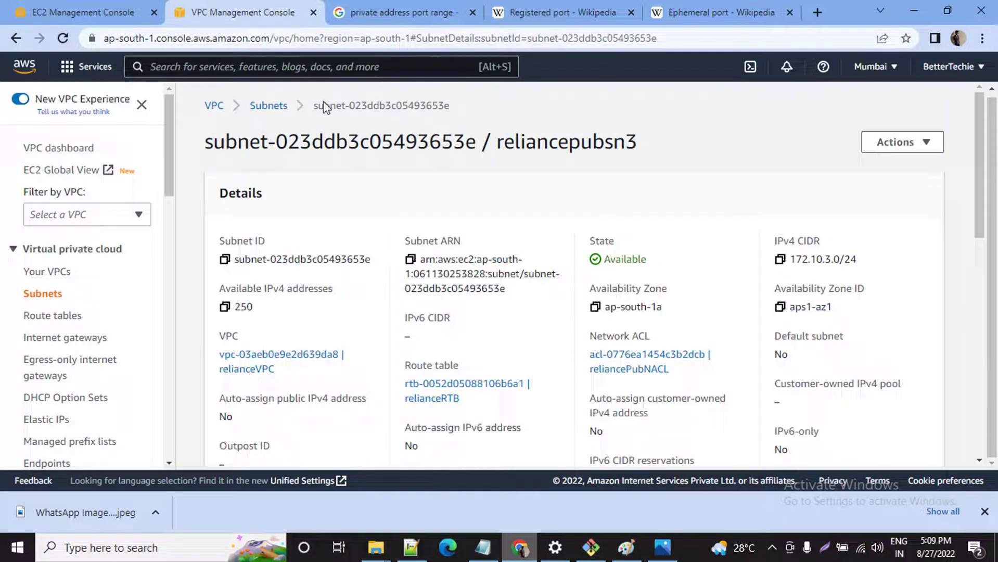
{"action": "left_click", "coordinate": [270, 106]}
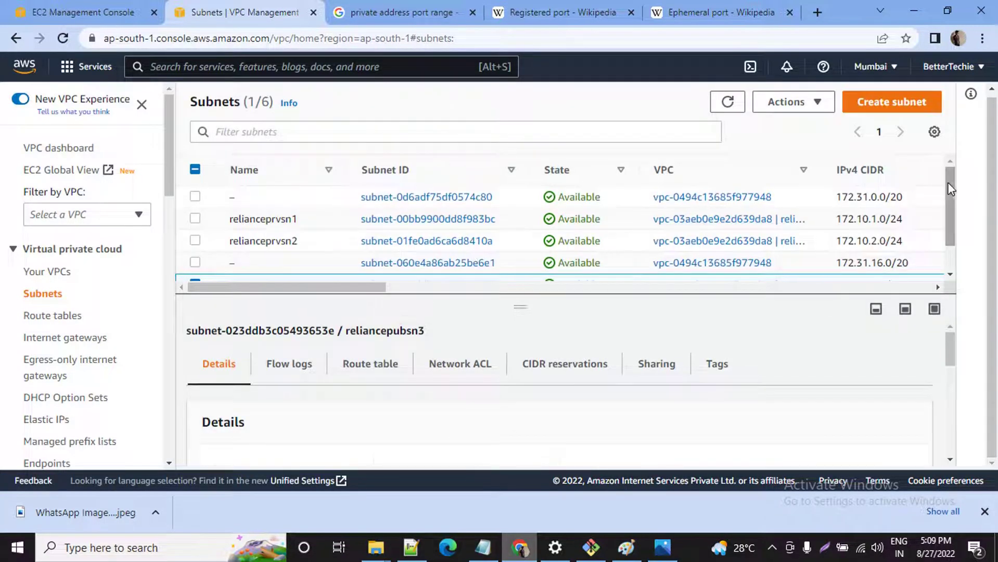
Show relianceprvsn1's route table rtb-07d6123133c8e5625 with only the 172.10.0.0/16 local route.
{"action": "left_click_drag", "start_coordinate": [948, 192], "coordinate": [948, 231]}
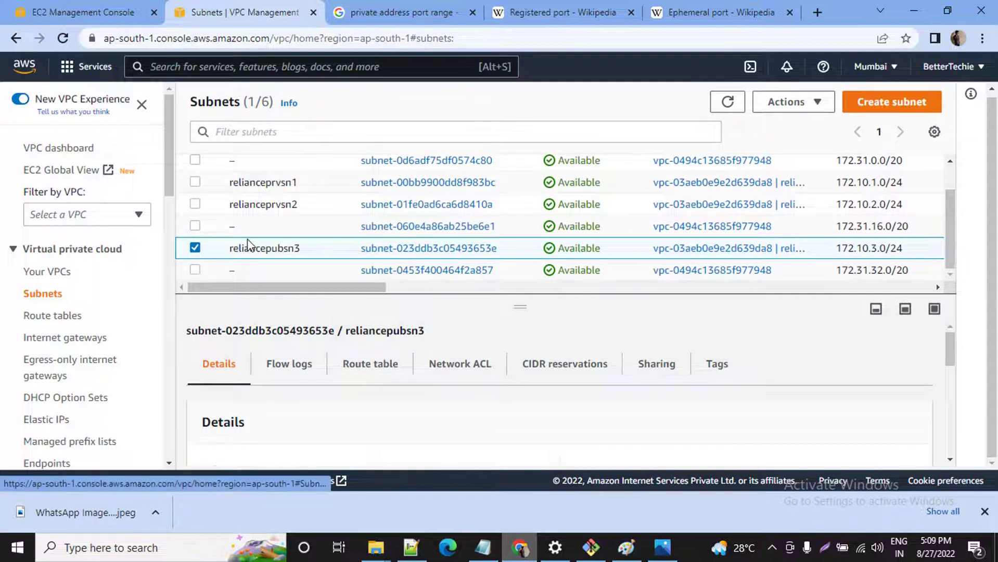
{"action": "left_click", "coordinate": [434, 187]}
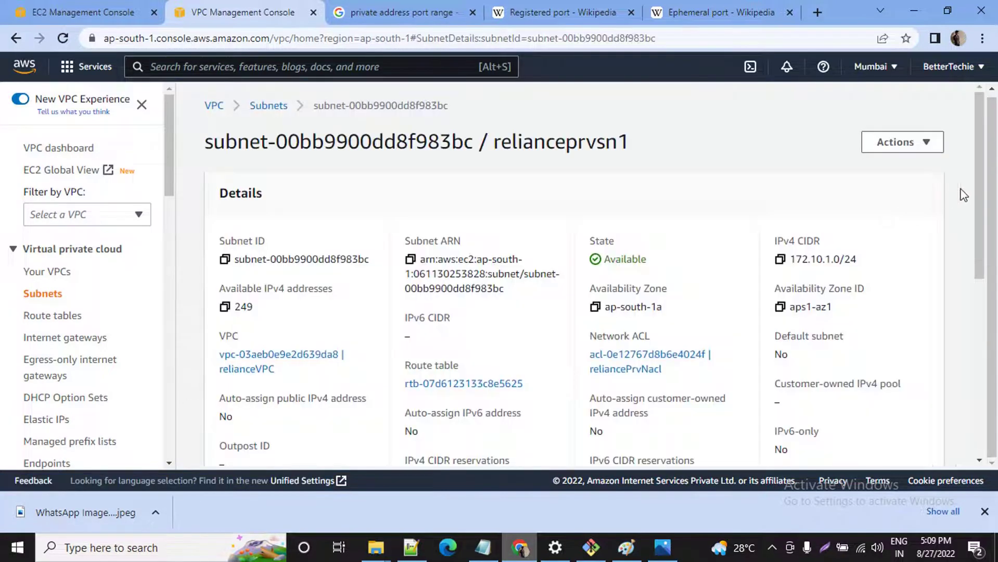
{"action": "left_click_drag", "start_coordinate": [974, 222], "coordinate": [994, 366]}
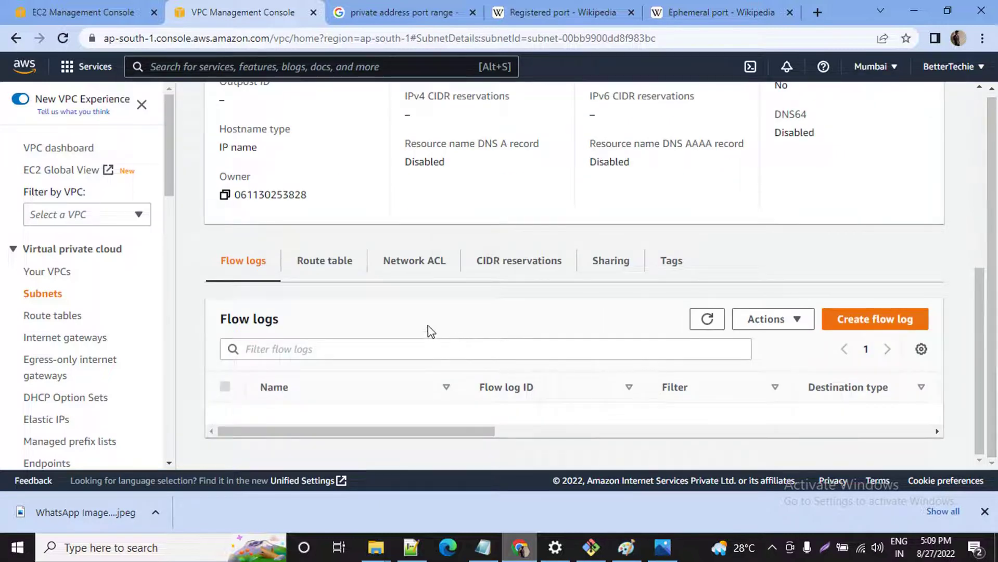
{"action": "left_click", "coordinate": [319, 262]}
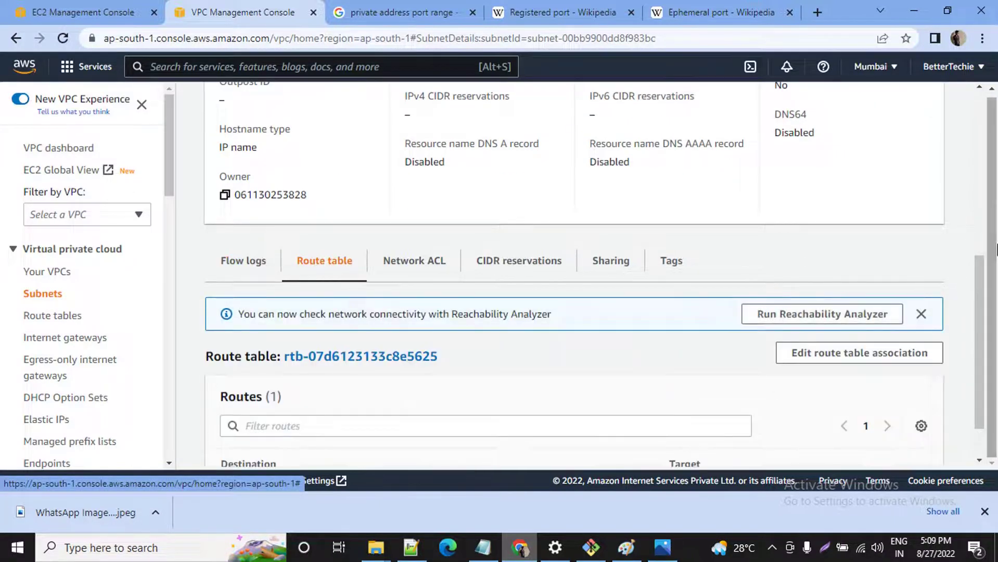
{"action": "left_click_drag", "start_coordinate": [980, 274], "coordinate": [996, 406]}
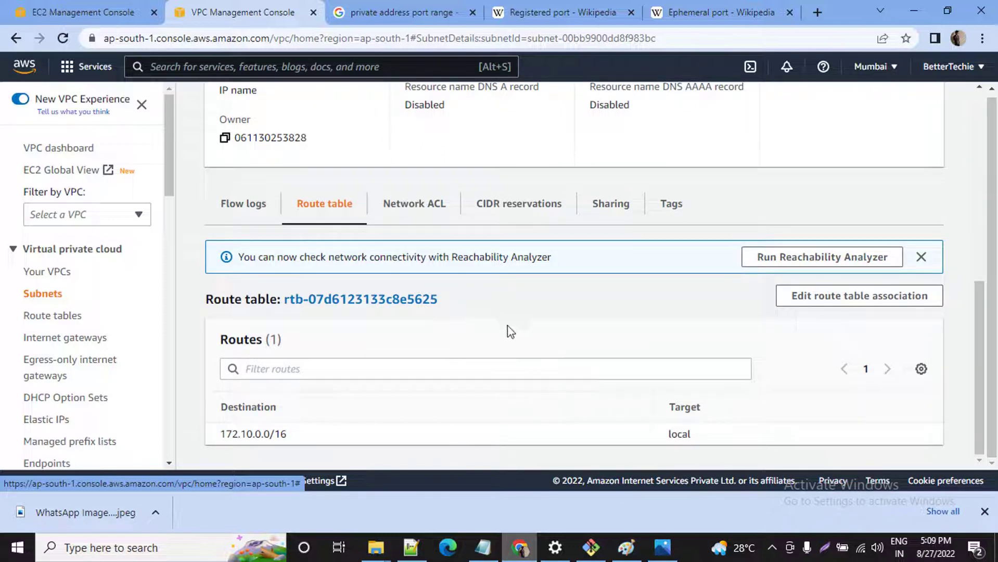
{"action": "key", "text": "alt+Tab"}
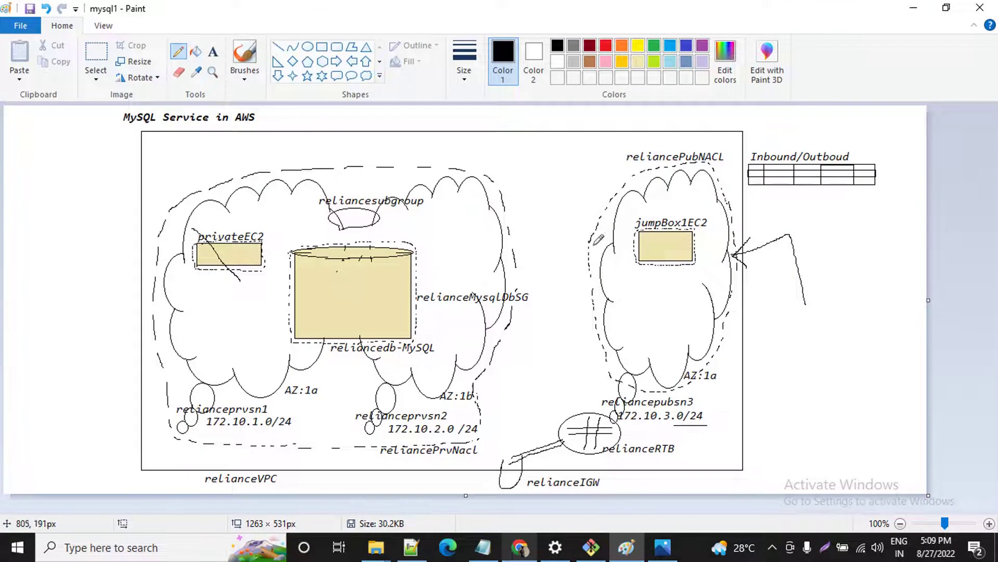
{"action": "key", "text": "alt+Tab"}
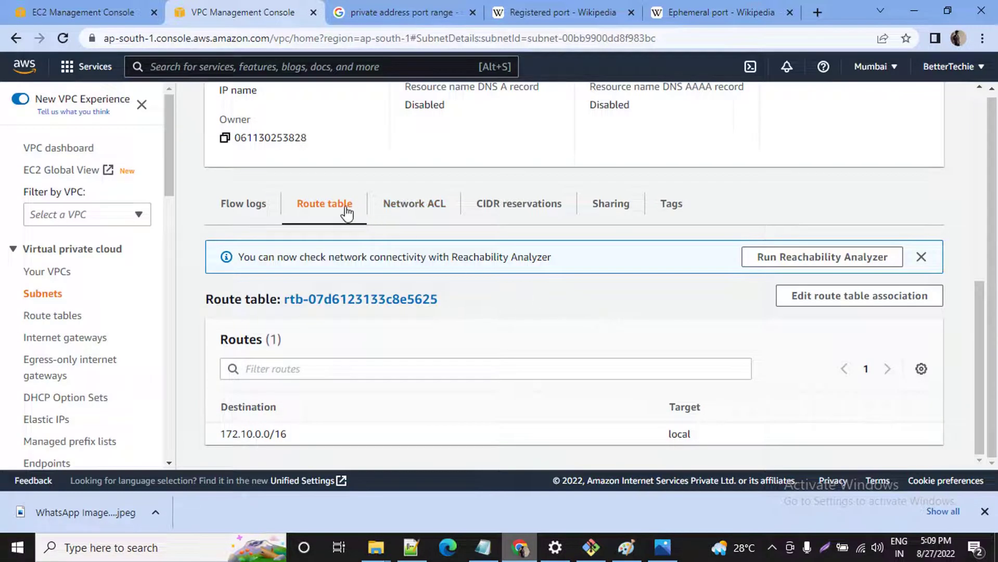
Show reliancePrvNacl's six inbound rules, including MySQL 3306 from 172.10.0.0/16, then switch to Paint.
{"action": "left_click", "coordinate": [421, 219]}
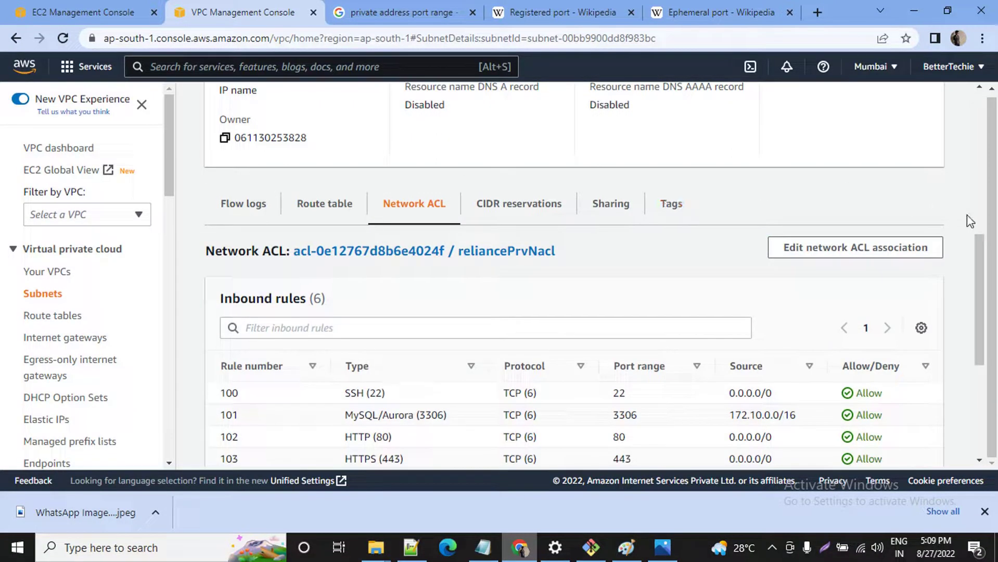
{"action": "left_click_drag", "start_coordinate": [978, 253], "coordinate": [991, 273]}
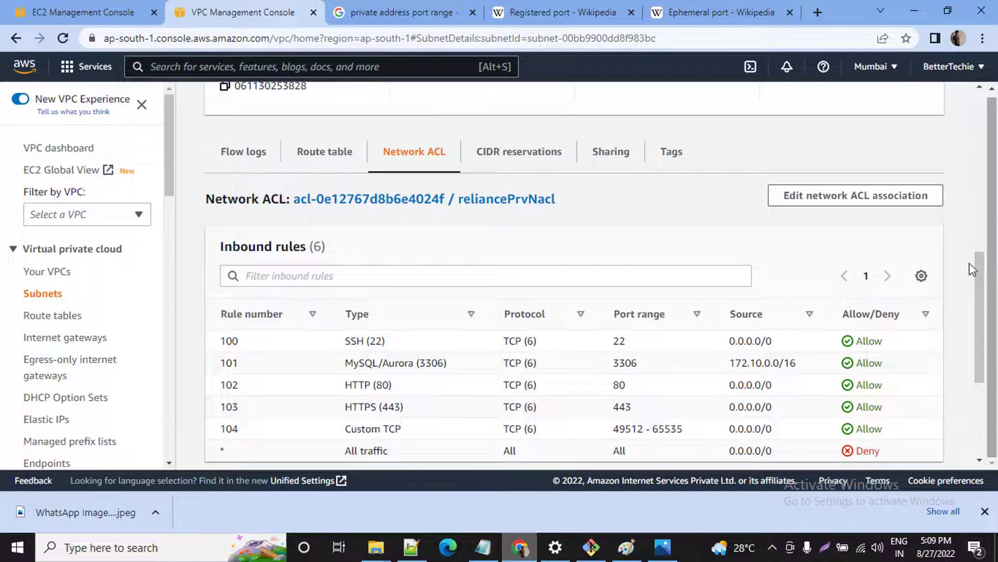
{"action": "left_click_drag", "start_coordinate": [981, 289], "coordinate": [980, 314]}
{"action": "key", "text": "alt+Tab"}
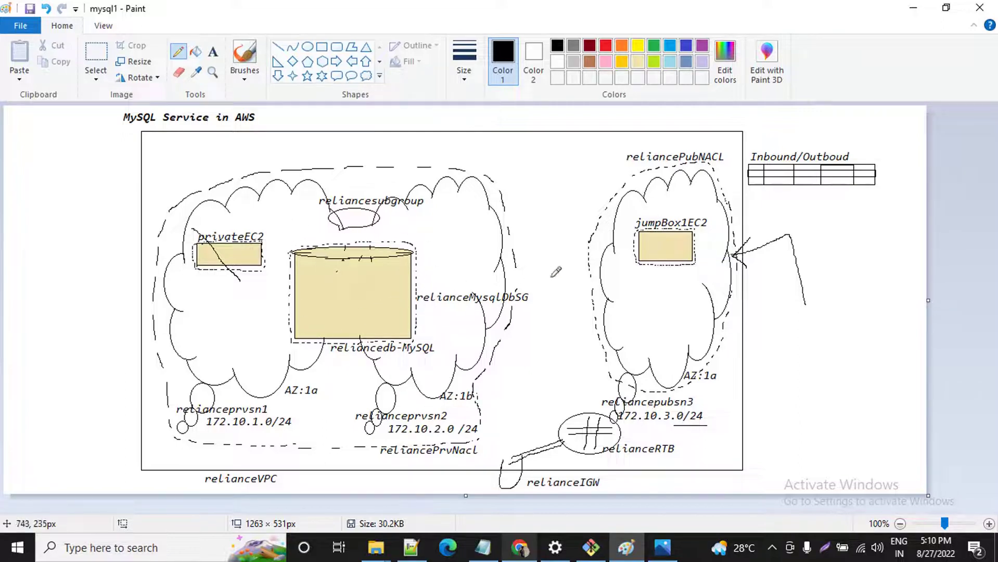
In Paint, undo the earlier arrow and draw a line from jumpBox1EC2 to privateEC2.
{"action": "key", "text": "alt+Tab"}
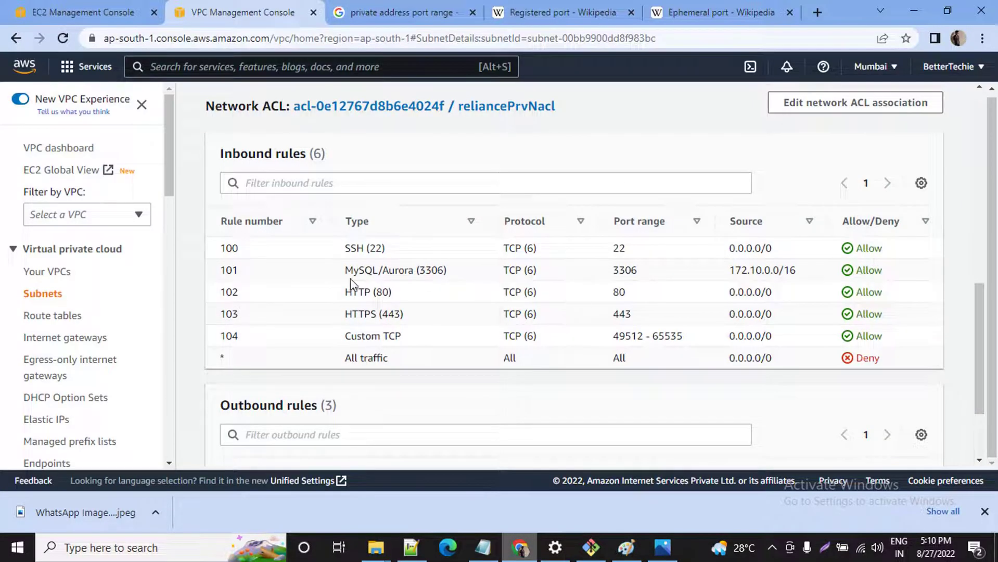
{"action": "key", "text": "alt+Tab"}
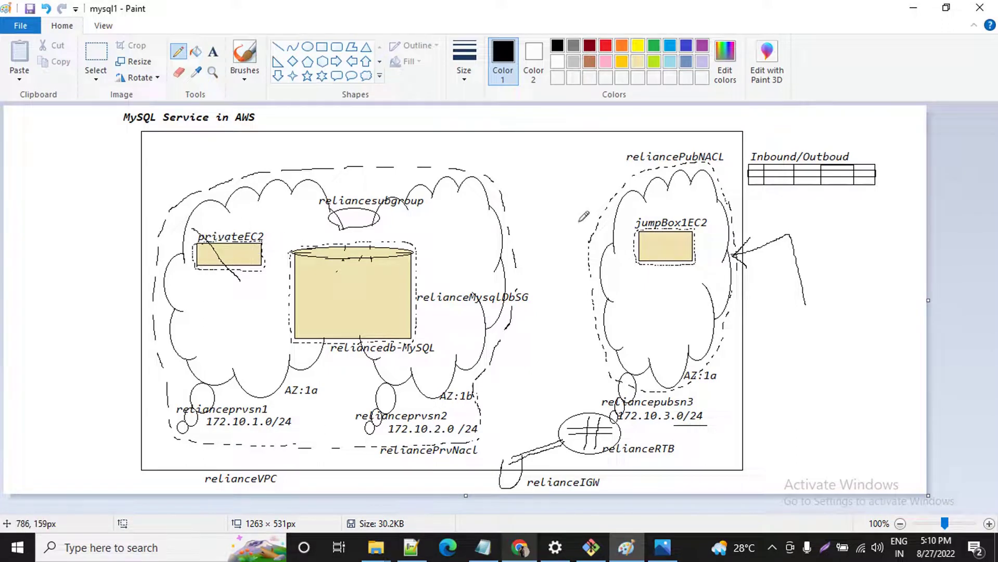
{"action": "key", "text": "ctrl+z"}
{"action": "key", "text": "ctrl+z"}
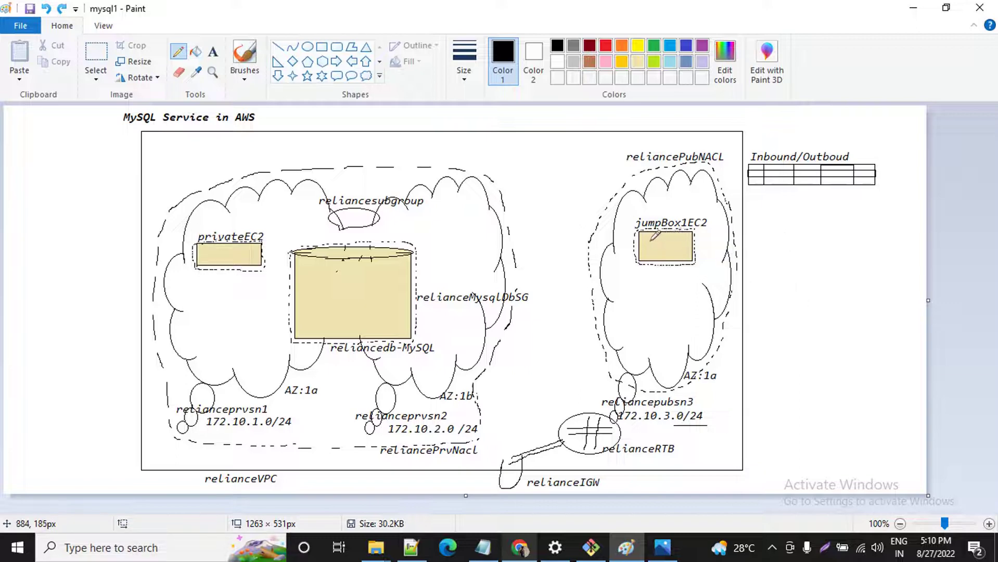
{"action": "mouse_move", "coordinate": [648, 235]}
{"action": "left_mouse_down"}
{"action": "mouse_move", "coordinate": [645, 218]}
{"action": "mouse_move", "coordinate": [622, 207]}
{"action": "mouse_move", "coordinate": [568, 201]}
{"action": "mouse_move", "coordinate": [384, 212]}
{"action": "mouse_move", "coordinate": [300, 225]}
{"action": "mouse_move", "coordinate": [263, 243]}
{"action": "left_mouse_up"}
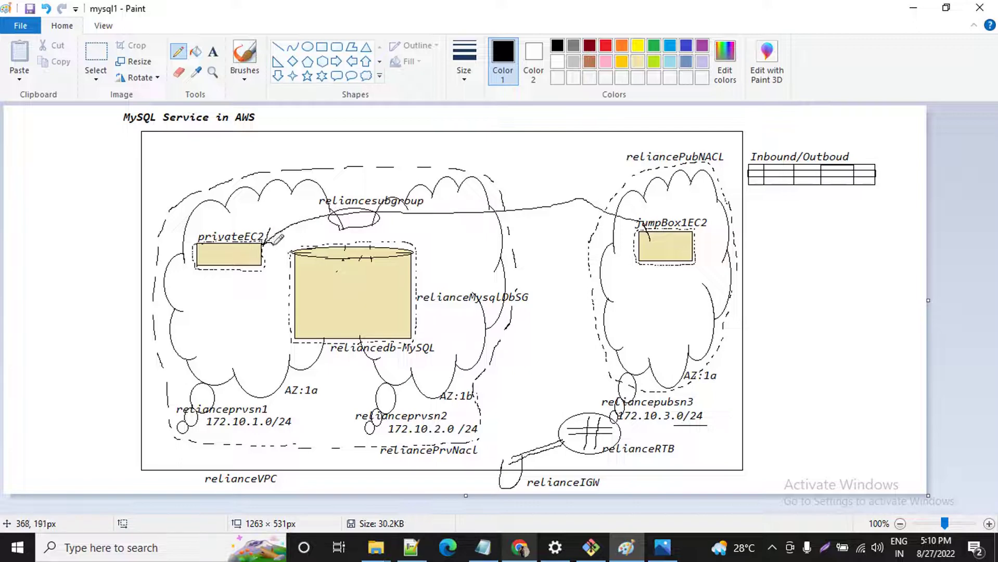
{"action": "key", "text": "alt+Tab"}
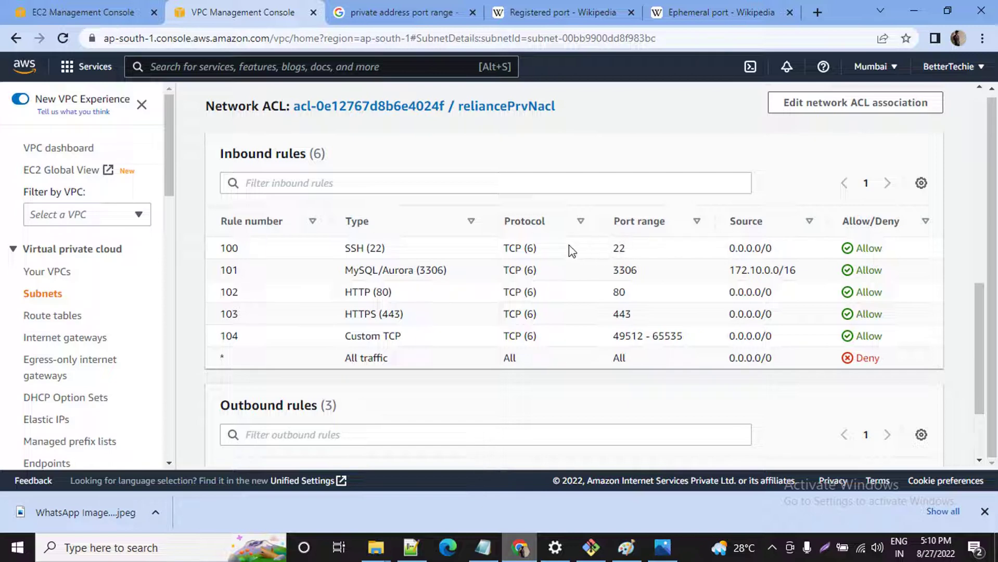
Highlight the SSH rule's TCP protocol and 0.0.0.0/0 source, and the MySQL/Aurora 3306 rule.
{"action": "left_click_drag", "start_coordinate": [504, 251], "coordinate": [556, 258]}
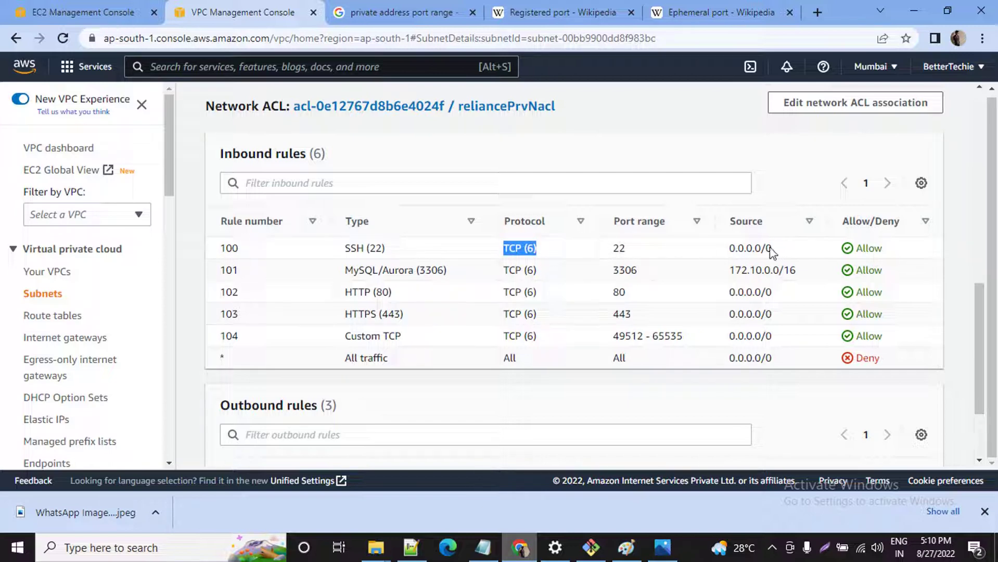
{"action": "left_click_drag", "start_coordinate": [728, 249], "coordinate": [772, 251]}
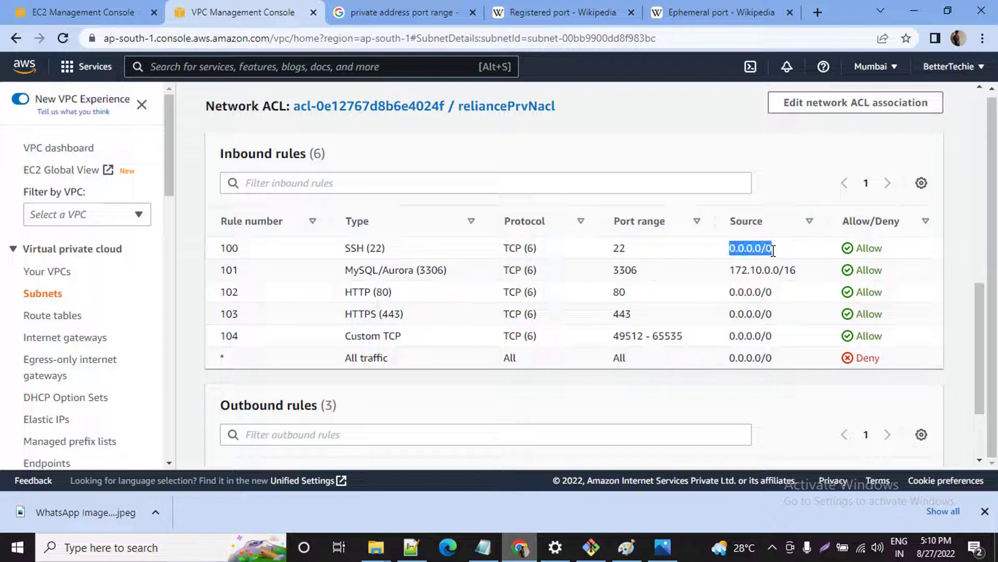
{"action": "left_click", "coordinate": [759, 198]}
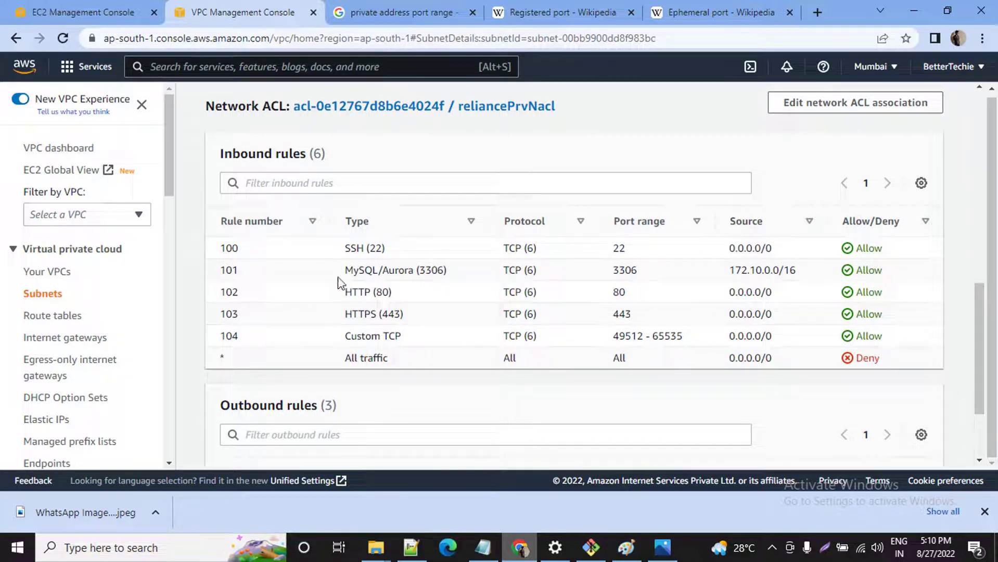
{"action": "left_click_drag", "start_coordinate": [346, 274], "coordinate": [454, 278]}
{"action": "key", "text": "alt+Tab"}
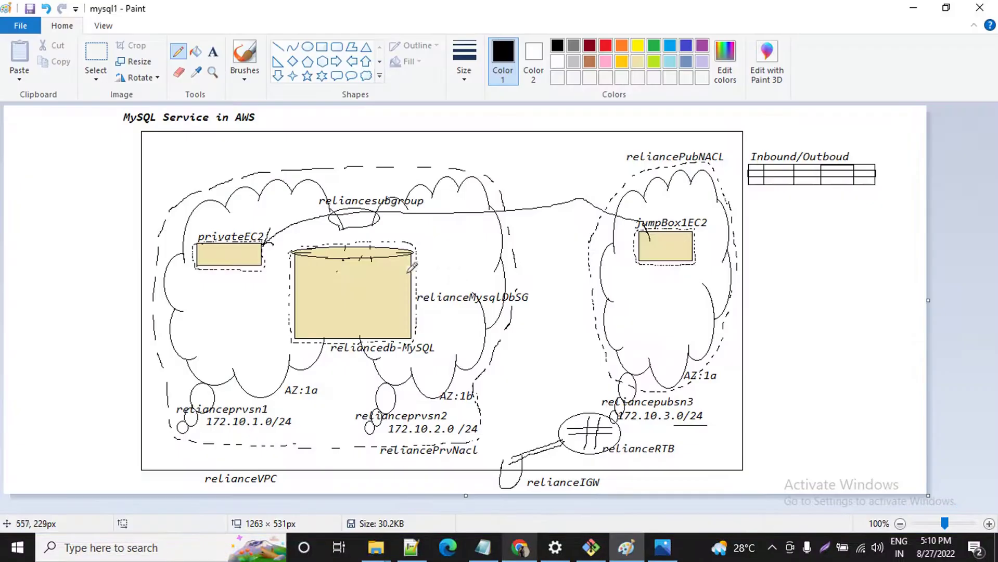
{"action": "key", "text": "alt+Tab"}
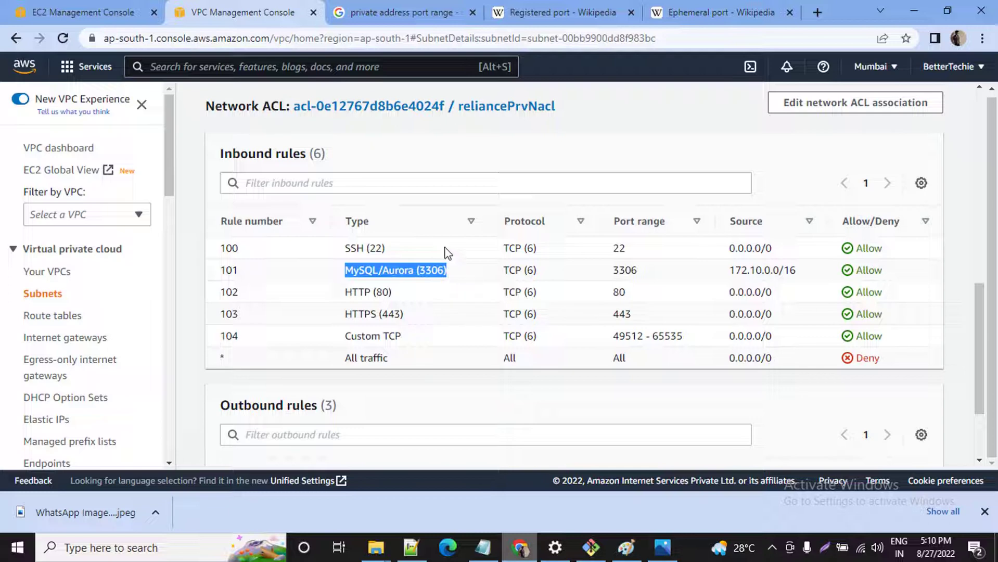
Sort the inbound rules by Type and highlight the MySQL rule's 172.10.0.0/16 source.
{"action": "left_click", "coordinate": [435, 224]}
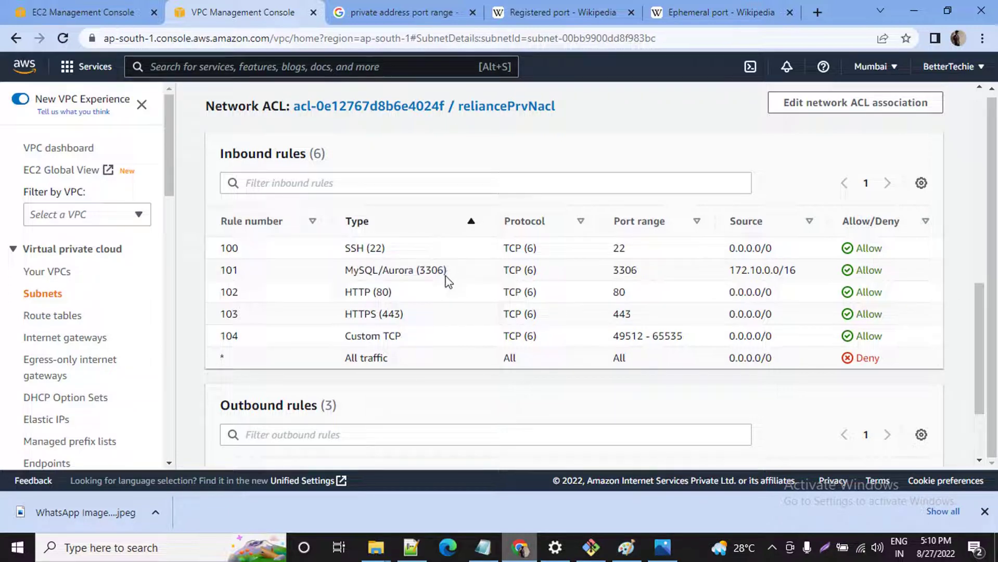
{"action": "key", "text": "alt+Tab"}
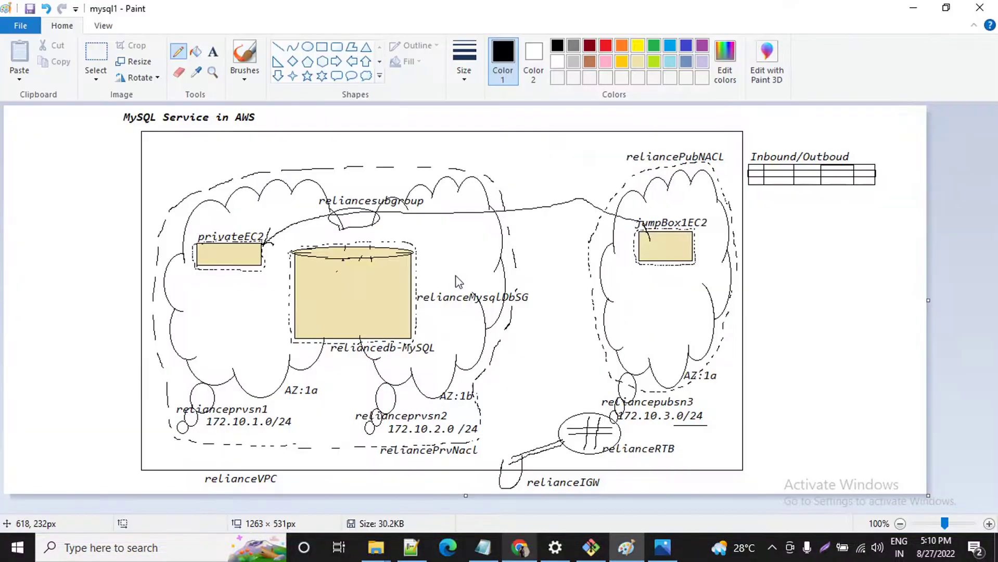
{"action": "key", "text": "alt+Tab"}
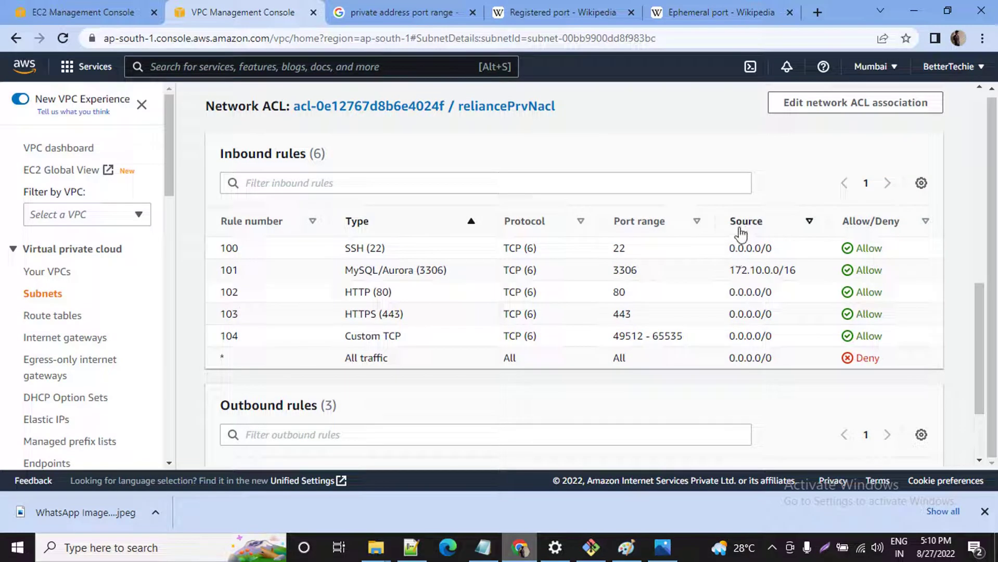
{"action": "left_click_drag", "start_coordinate": [732, 274], "coordinate": [797, 270]}
{"action": "key", "text": "alt+Tab"}
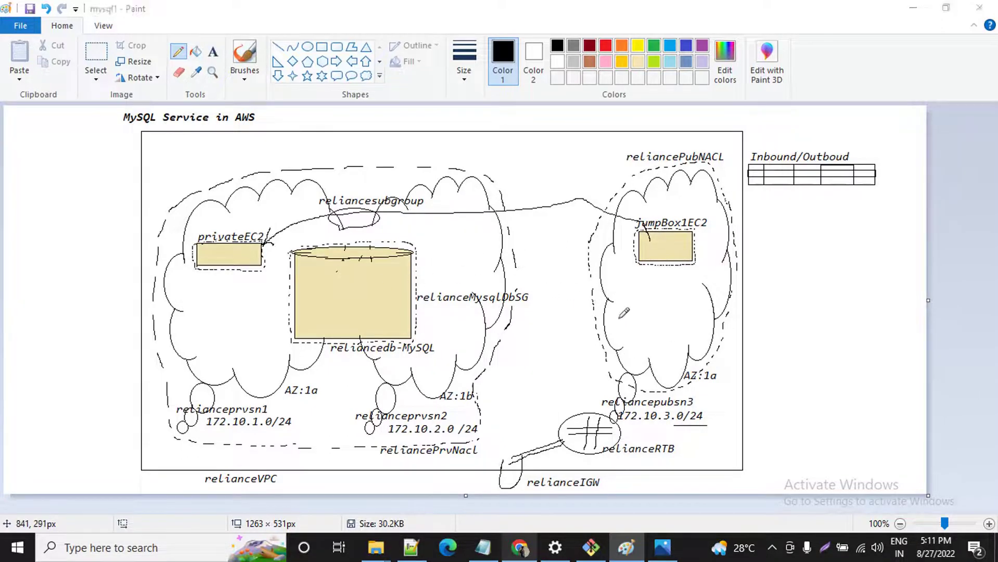
Highlight the HTTP and HTTPS inbound rules and their open 0.0.0.0/0 sources.
{"action": "key", "text": "alt+Tab"}
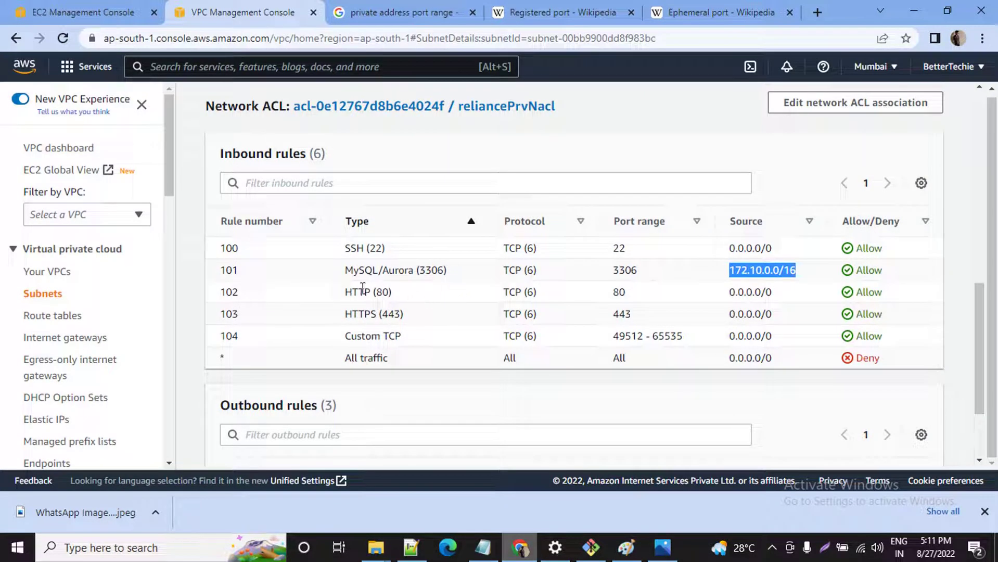
{"action": "left_click", "coordinate": [348, 291]}
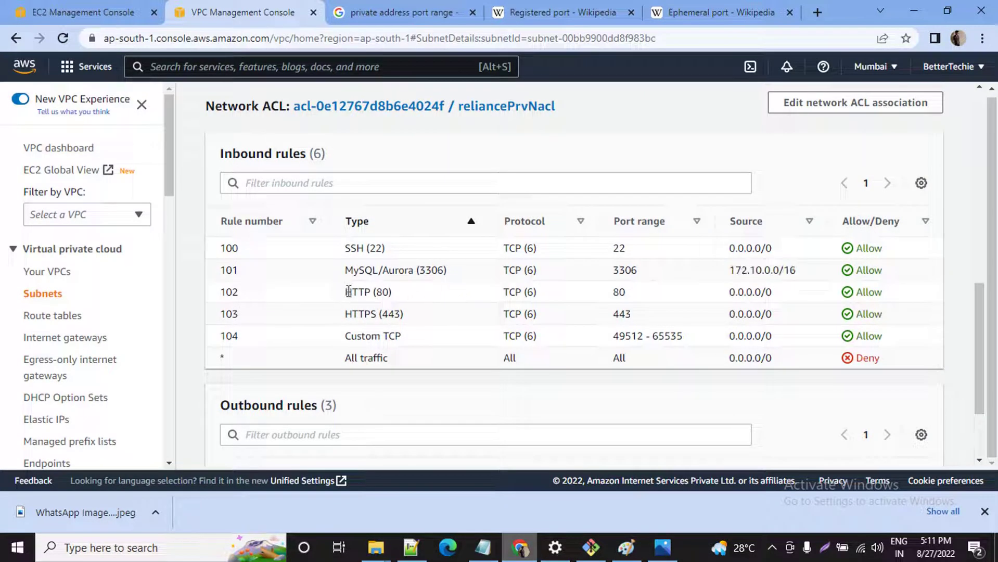
{"action": "left_click_drag", "start_coordinate": [359, 293], "coordinate": [400, 311]}
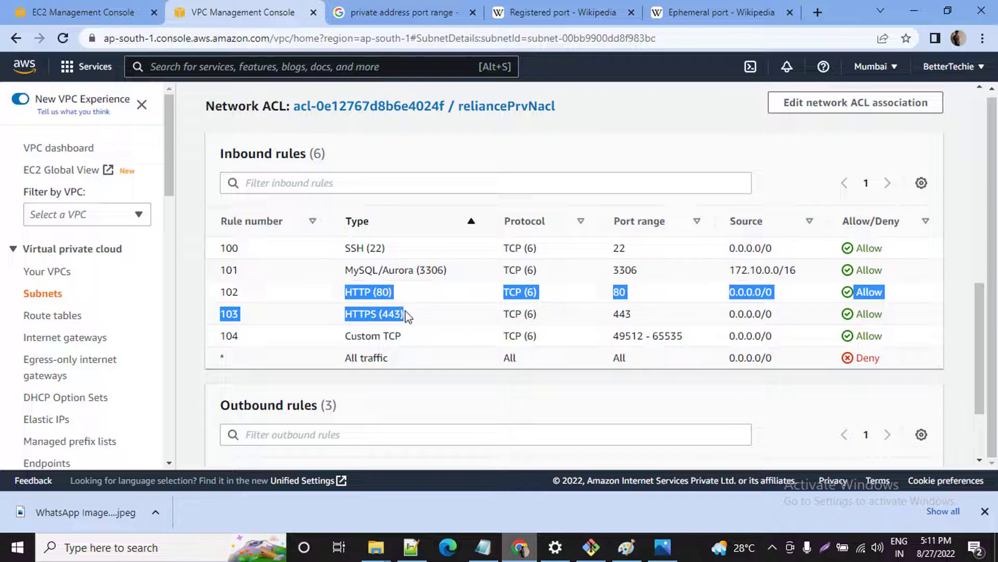
{"action": "left_click", "coordinate": [741, 292]}
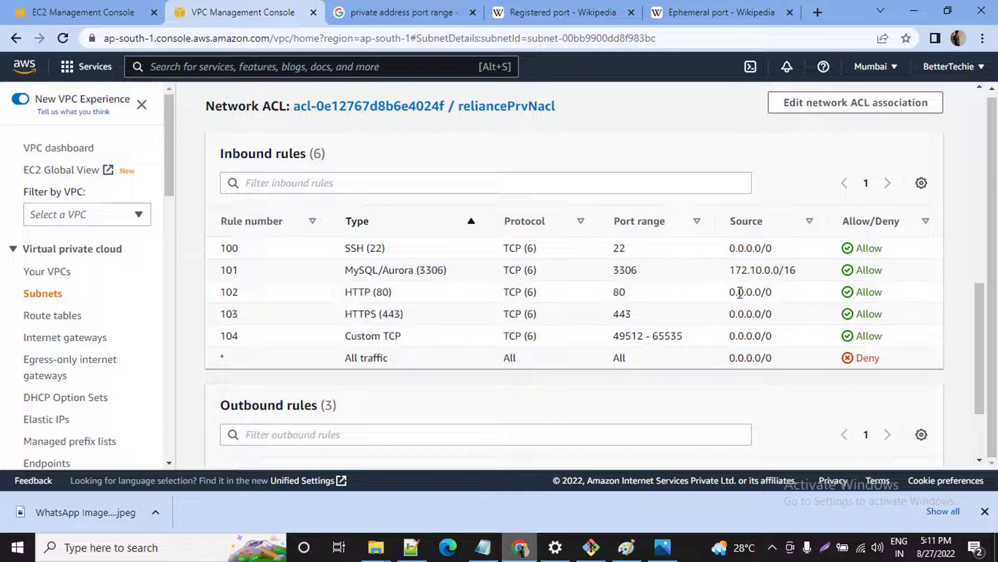
{"action": "left_click_drag", "start_coordinate": [728, 293], "coordinate": [762, 313]}
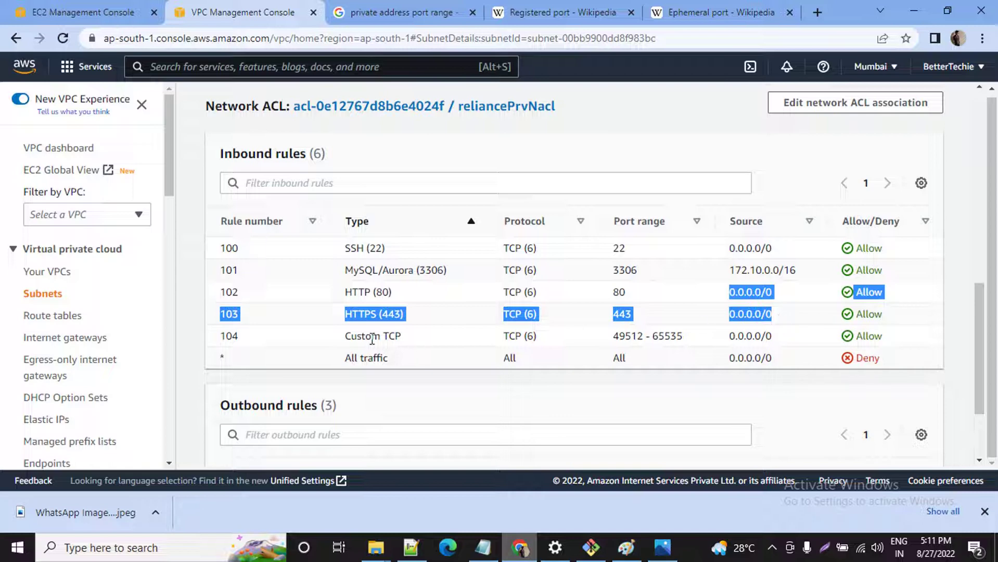
Highlight the Custom TCP rule's 49512 - 65535 port range, then scroll back to relianceprvsn1's details.
{"action": "left_click_drag", "start_coordinate": [346, 335], "coordinate": [417, 337]}
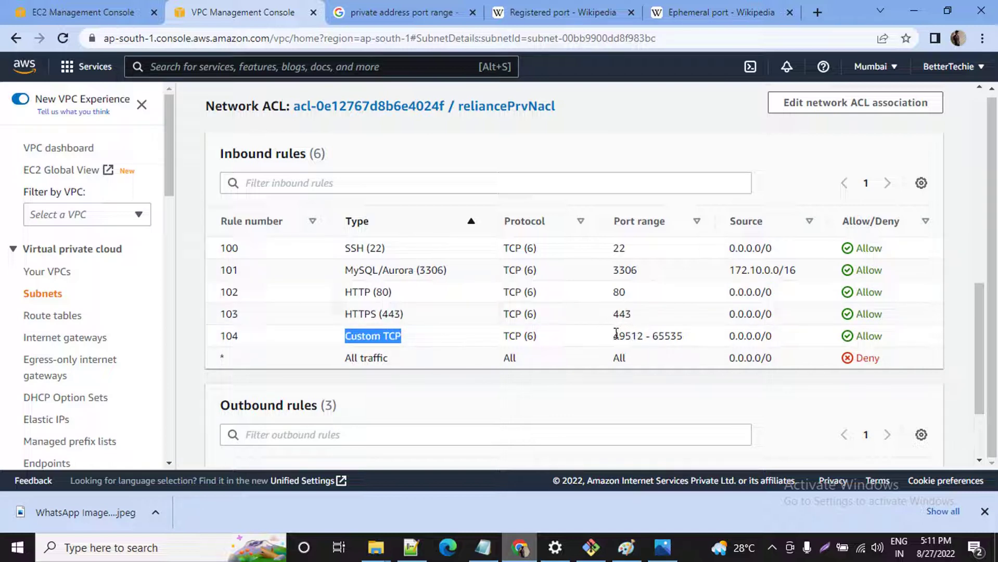
{"action": "left_click_drag", "start_coordinate": [610, 336], "coordinate": [692, 344]}
{"action": "left_click", "coordinate": [696, 347]}
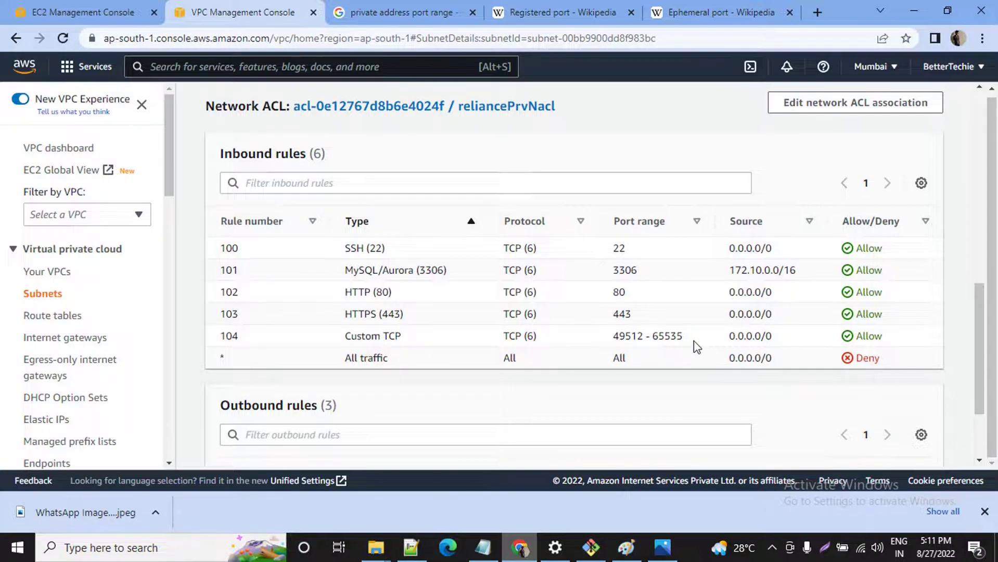
{"action": "key", "text": "alt+Tab"}
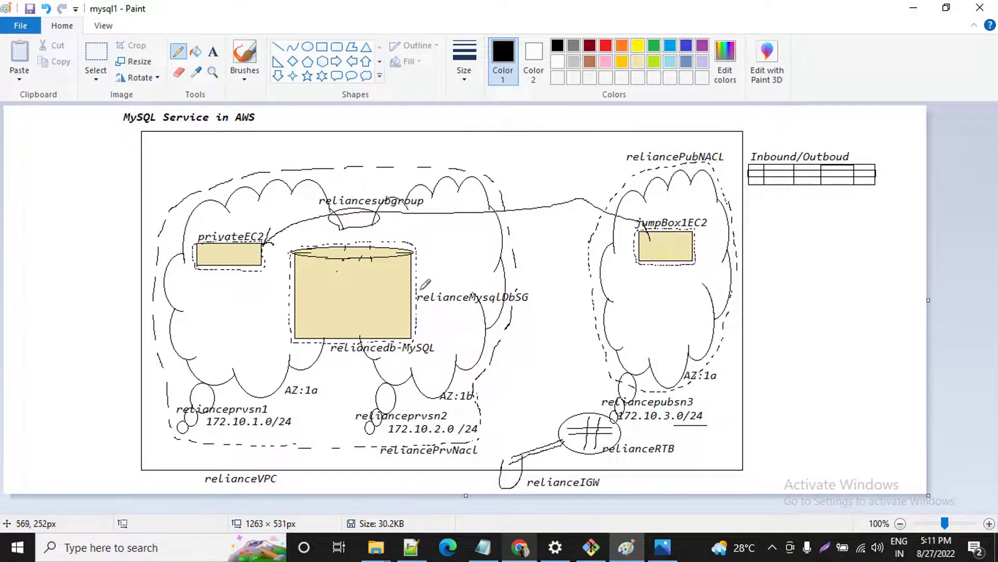
{"action": "key", "text": "alt+Tab"}
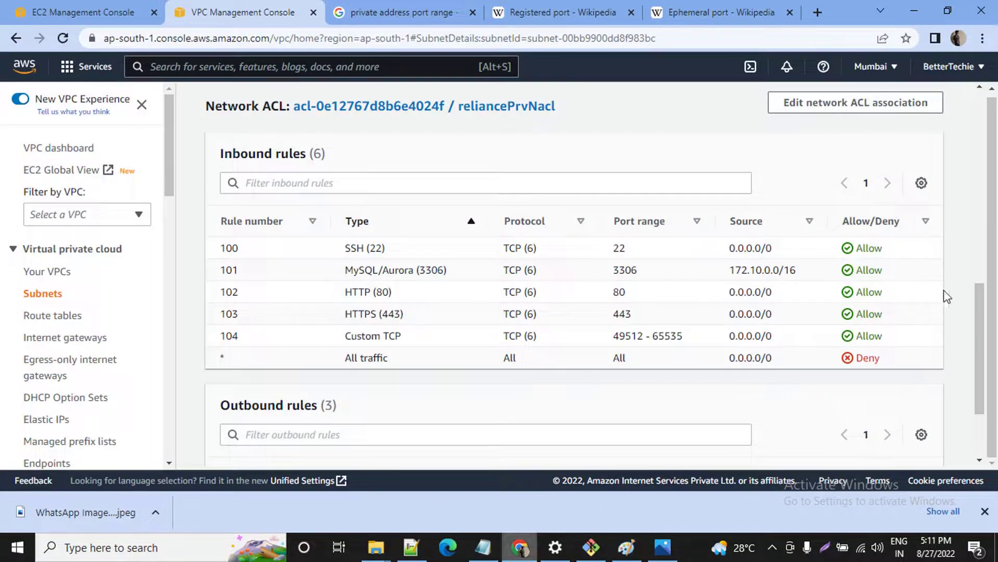
{"action": "mouse_move", "coordinate": [983, 328]}
{"action": "left_mouse_down"}
{"action": "mouse_move", "coordinate": [982, 202]}
{"action": "mouse_move", "coordinate": [981, 411]}
{"action": "mouse_move", "coordinate": [973, 118]}
{"action": "mouse_move", "coordinate": [991, 341]}
{"action": "left_mouse_up"}
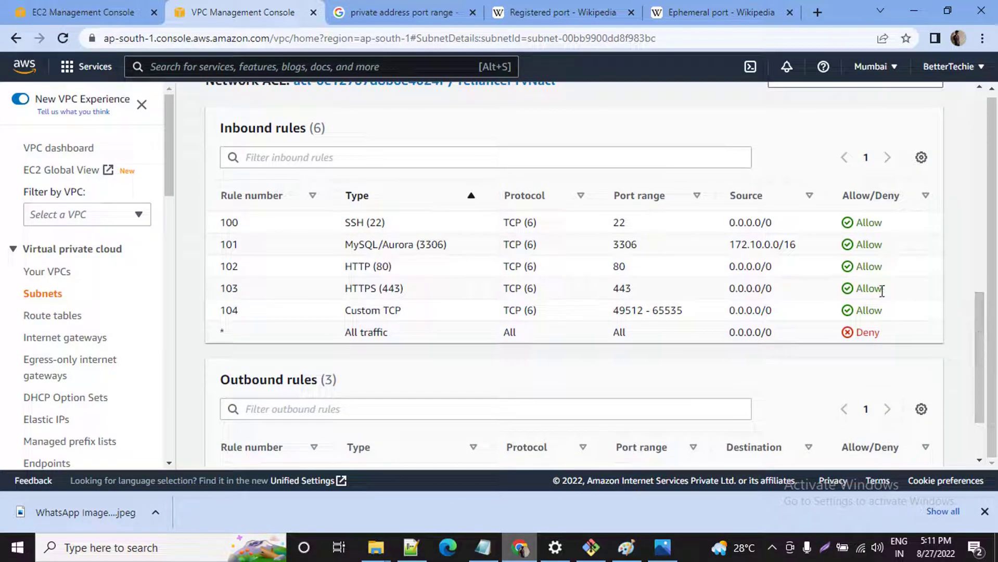
{"action": "left_click_drag", "start_coordinate": [980, 336], "coordinate": [968, 92]}
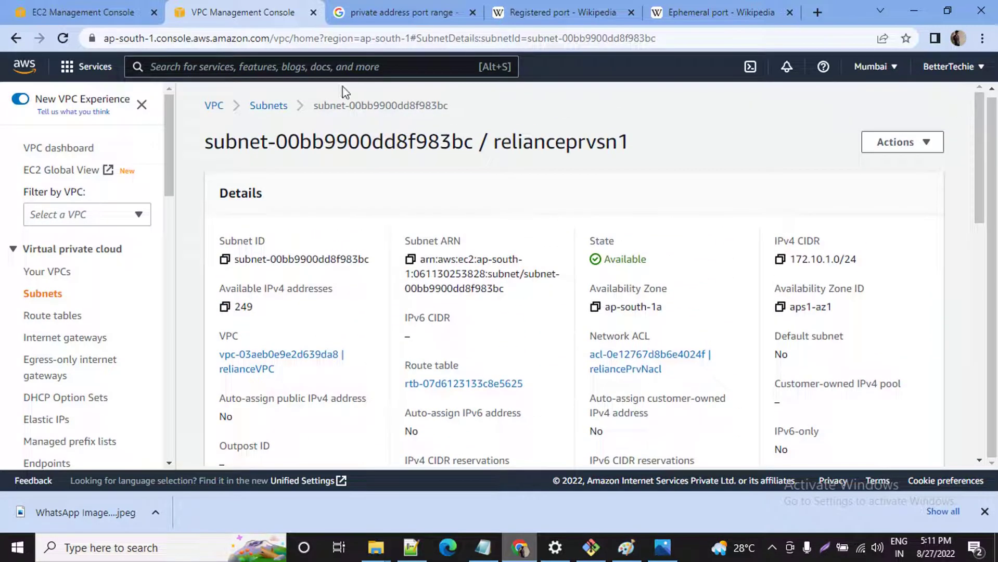
Open subnet relianceprvsn2 from the Subnets list and confirm its route table has only the local route.
{"action": "left_click", "coordinate": [270, 109]}
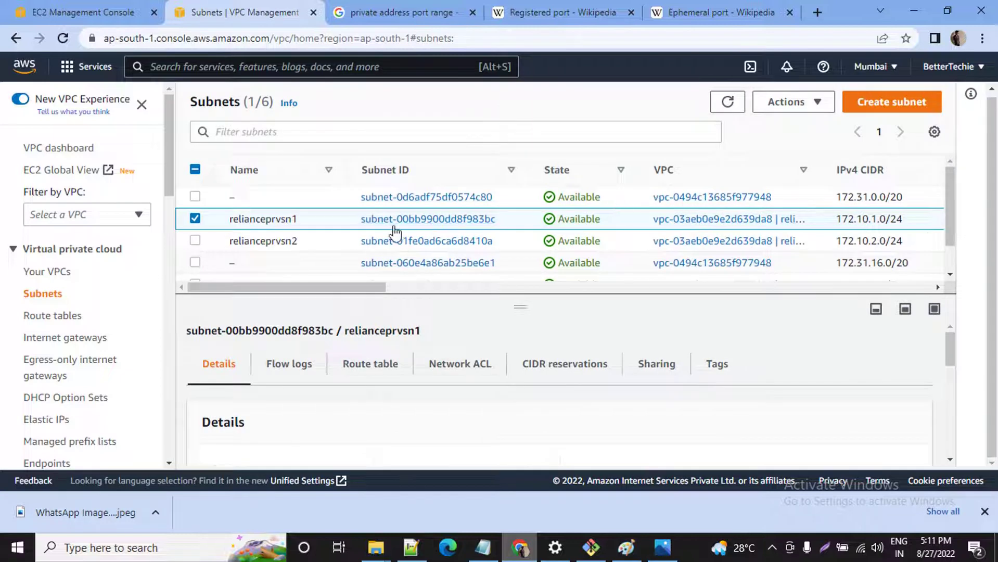
{"action": "left_click", "coordinate": [418, 240]}
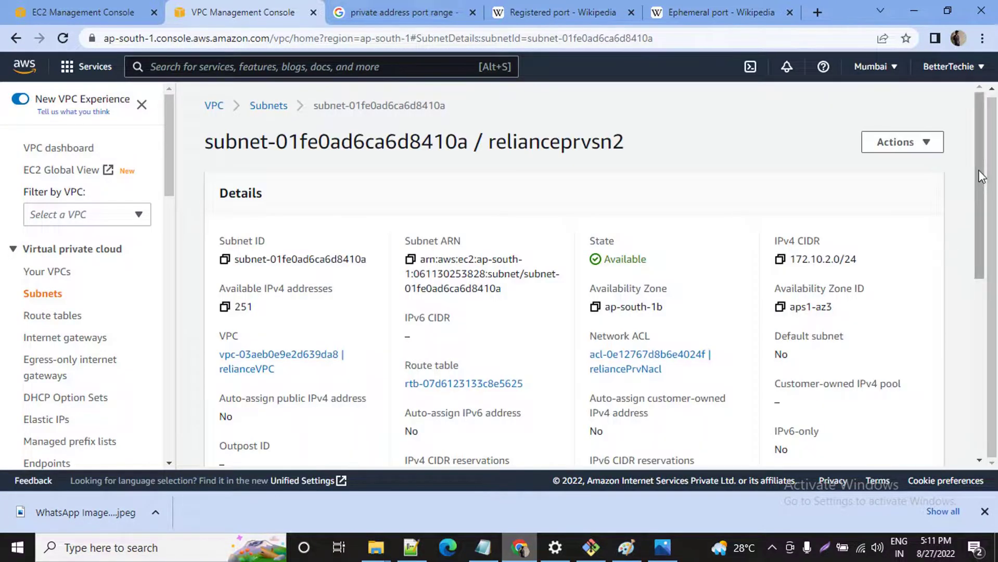
{"action": "left_click_drag", "start_coordinate": [979, 170], "coordinate": [994, 356]}
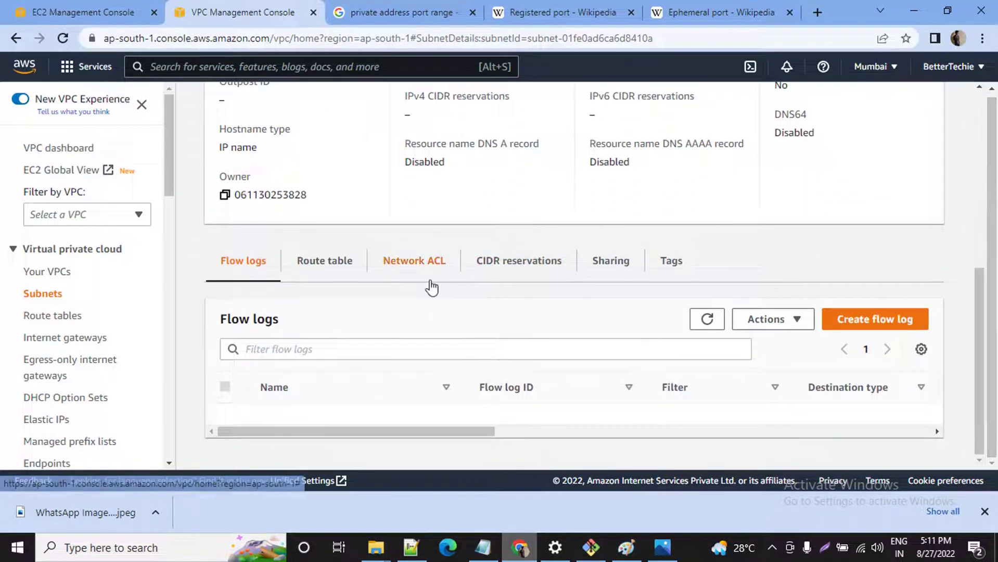
{"action": "left_click", "coordinate": [313, 264]}
{"action": "left_click_drag", "start_coordinate": [977, 268], "coordinate": [976, 330]}
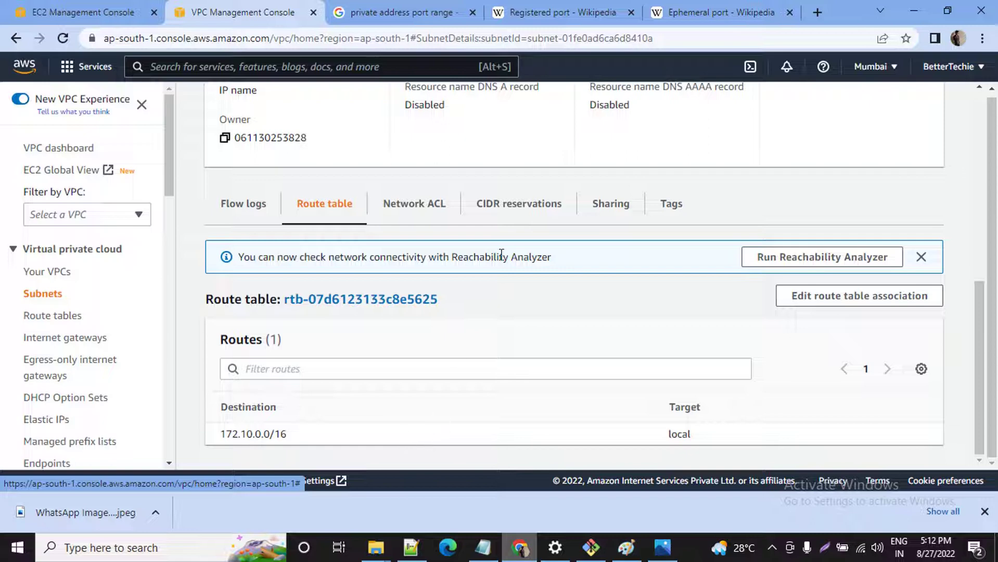
Review relianceprvsn2's relianceprvNacl network ACL rules, then return to the Paint mysql1 diagram.
{"action": "left_click", "coordinate": [395, 208]}
{"action": "mouse_move", "coordinate": [977, 304]}
{"action": "left_mouse_down"}
{"action": "mouse_move", "coordinate": [985, 411]}
{"action": "mouse_move", "coordinate": [985, 304]}
{"action": "mouse_move", "coordinate": [986, 314]}
{"action": "left_mouse_up"}
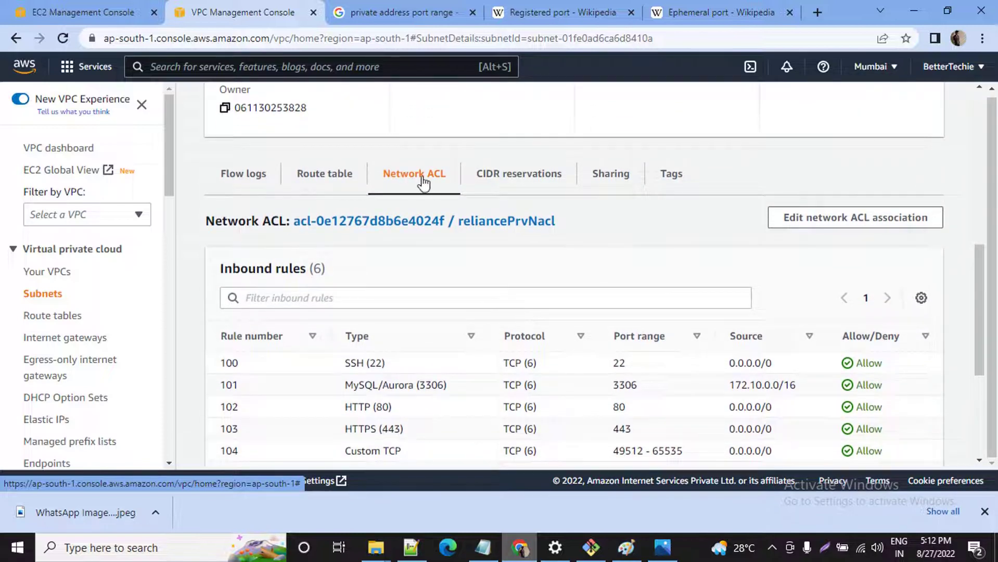
{"action": "key", "text": "alt+Tab"}
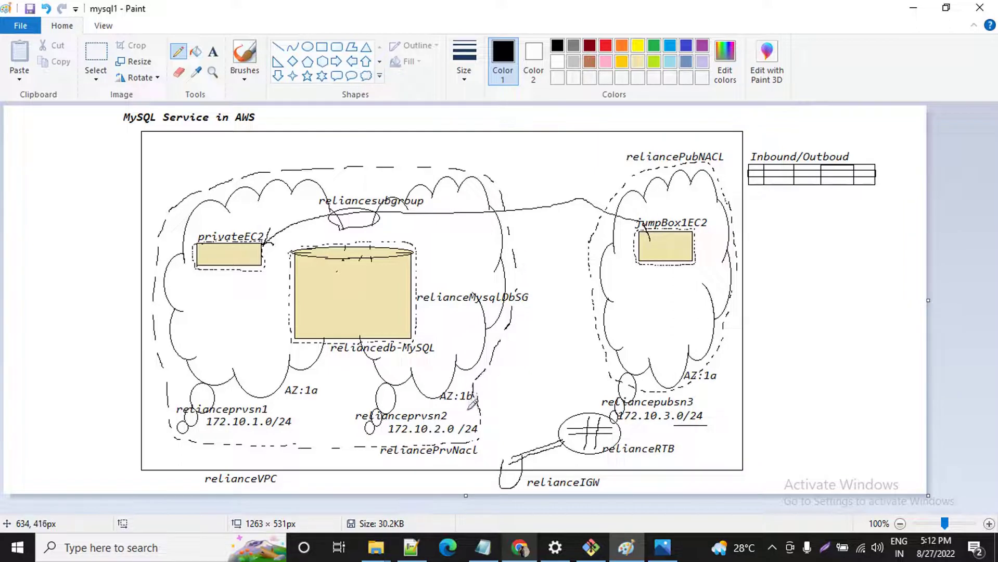
Sketch two freehand lines above reliancesubgroup, joined by a small loop at relianceVPC's top edge.
{"action": "left_click_drag", "start_coordinate": [363, 140], "coordinate": [326, 188]}
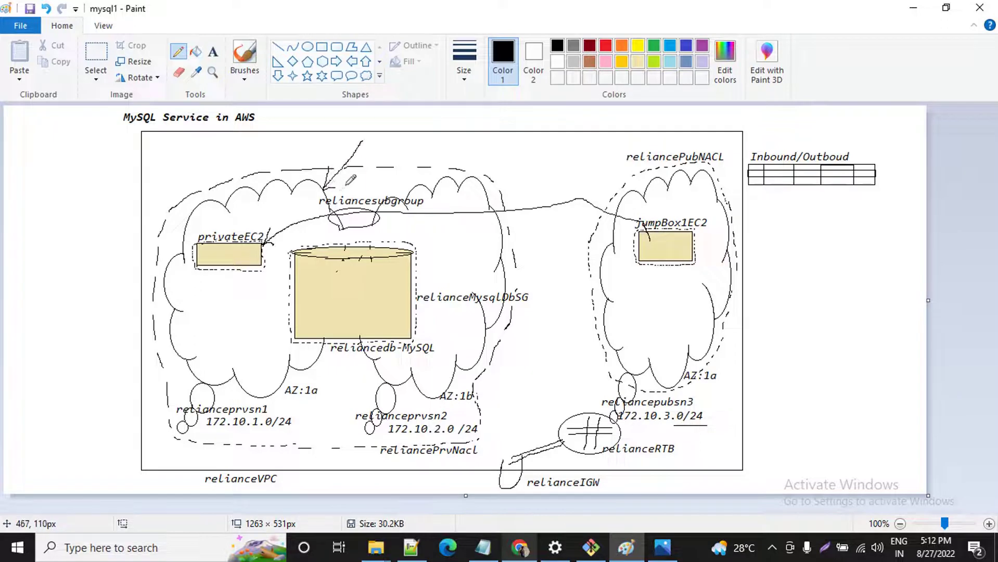
{"action": "left_click_drag", "start_coordinate": [387, 153], "coordinate": [425, 183]}
{"action": "mouse_move", "coordinate": [407, 130]}
{"action": "left_mouse_down"}
{"action": "mouse_move", "coordinate": [364, 135]}
{"action": "mouse_move", "coordinate": [401, 146]}
{"action": "mouse_move", "coordinate": [408, 134]}
{"action": "mouse_move", "coordinate": [387, 128]}
{"action": "left_mouse_up"}
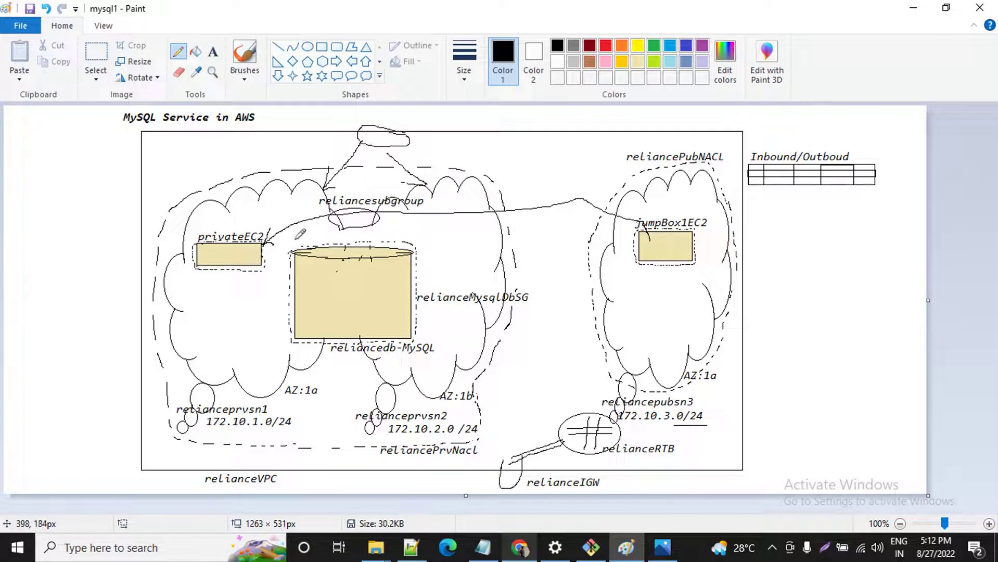
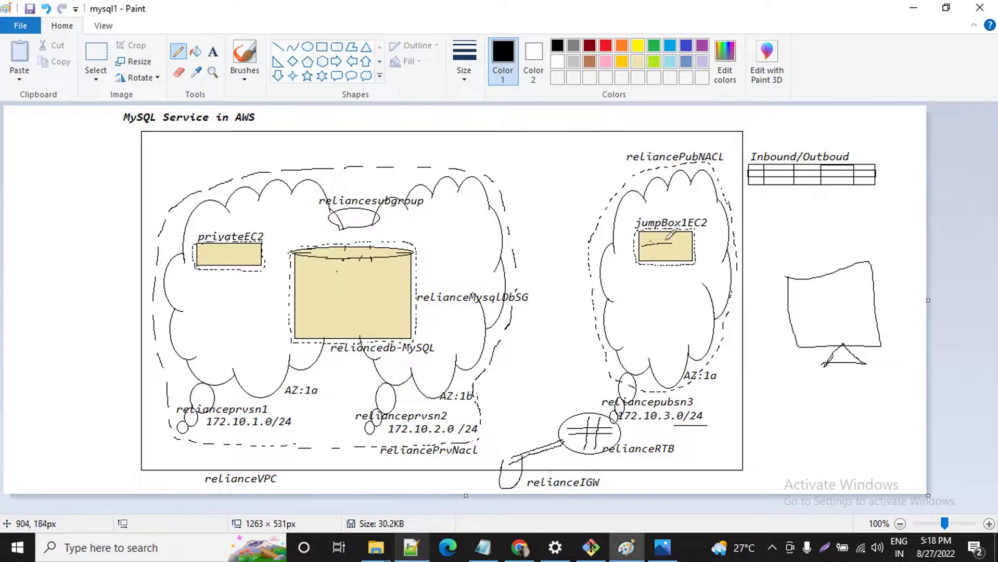
Glance at the Notepad++ notes, then bring the jump-box Ubuntu terminal to the front.
{"action": "key", "text": "alt+Tab"}
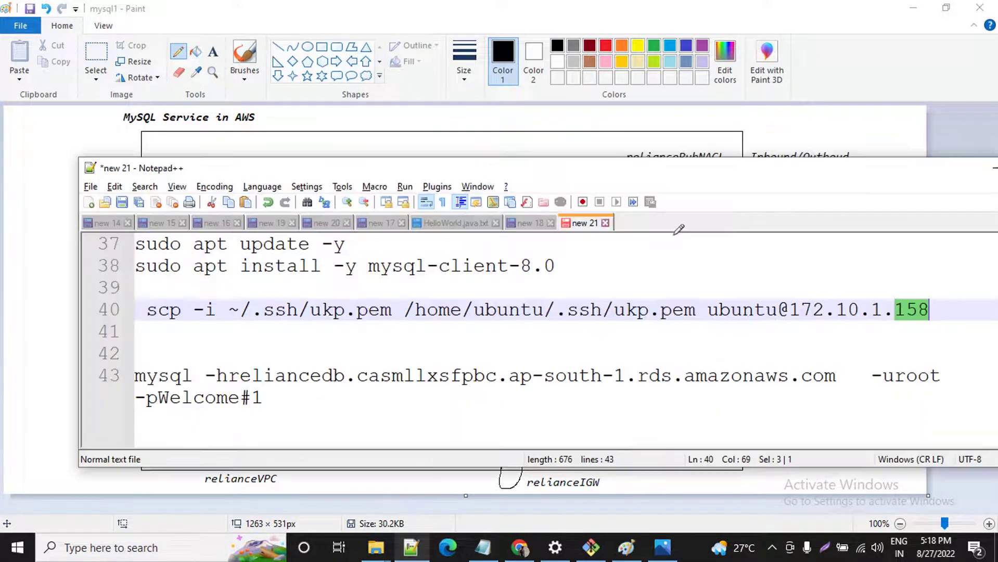
{"action": "key", "text": "alt+Tab"}
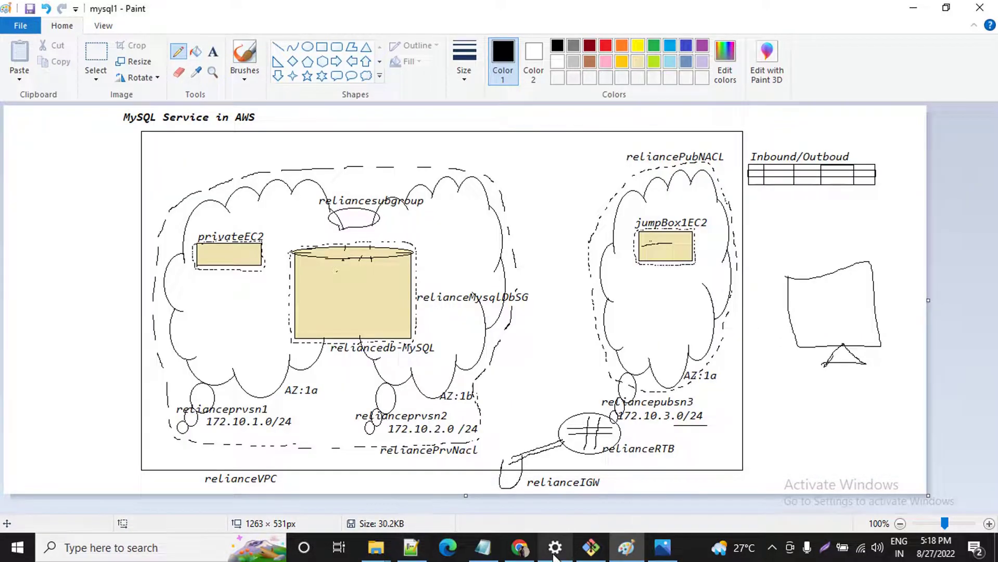
{"action": "left_click", "coordinate": [591, 548]}
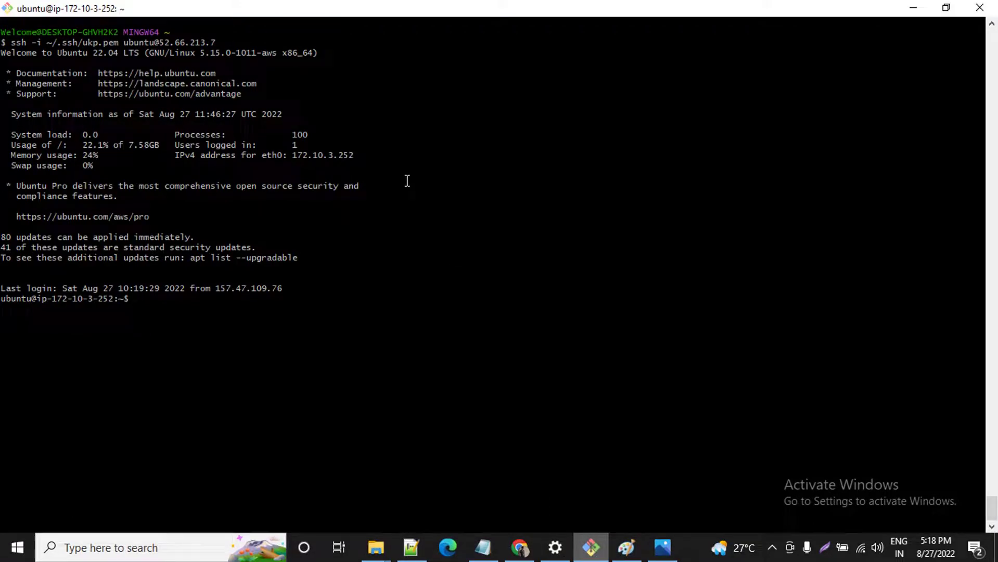
Enter 'ssh -i ~/.ssh/ukp.pem ubuntu@' at the jump-box prompt, then switch to the EC2 instance details.
{"action": "key", "text": "alt+Tab"}
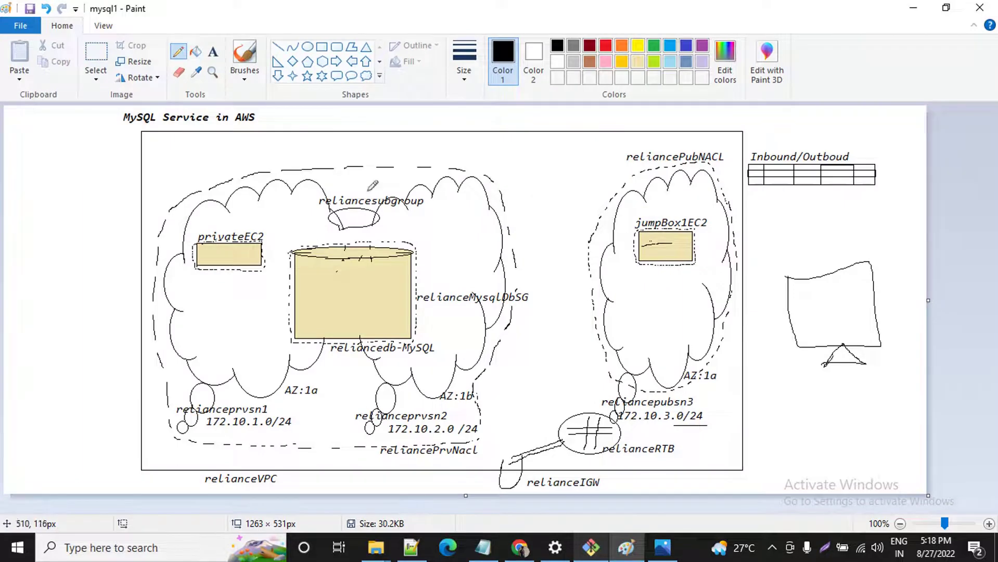
{"action": "key", "text": "alt+Tab"}
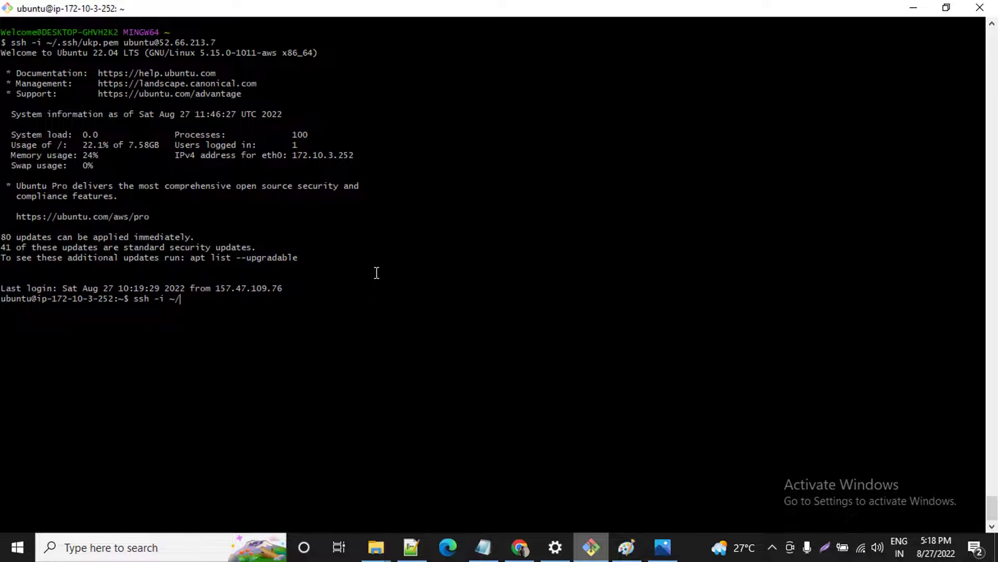
{"action": "type", "text": "sh/u"}
{"action": "key", "text": "Tab"}
{"action": "type", "text": "ubunut"}
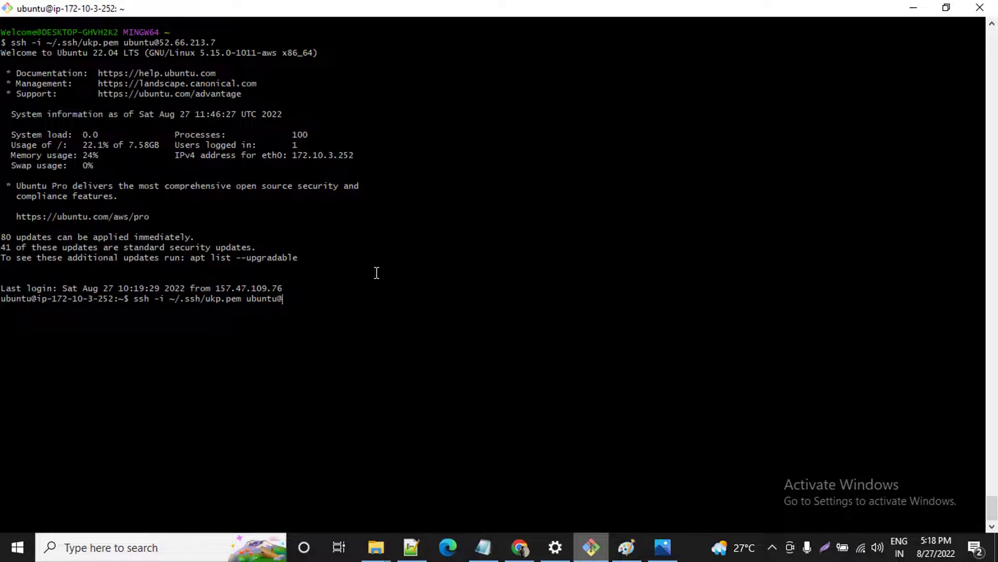
{"action": "key", "text": "alt+Tab"}
{"action": "key", "text": "alt+Tab"}
{"action": "key", "text": "alt+Tab"}
{"action": "key", "text": "alt+Tab"}
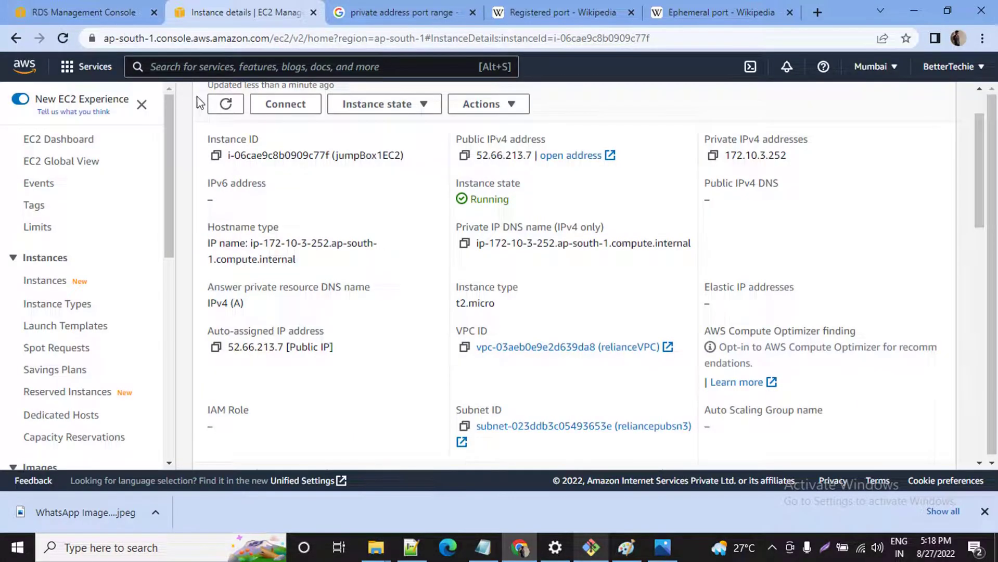
From the Instances list, open privateEC2 and copy its private IPv4 172.10.1.158, then return to the terminal.
{"action": "scroll", "coordinate": [982, 169], "scroll_direction": "up", "scroll_amount": 2}
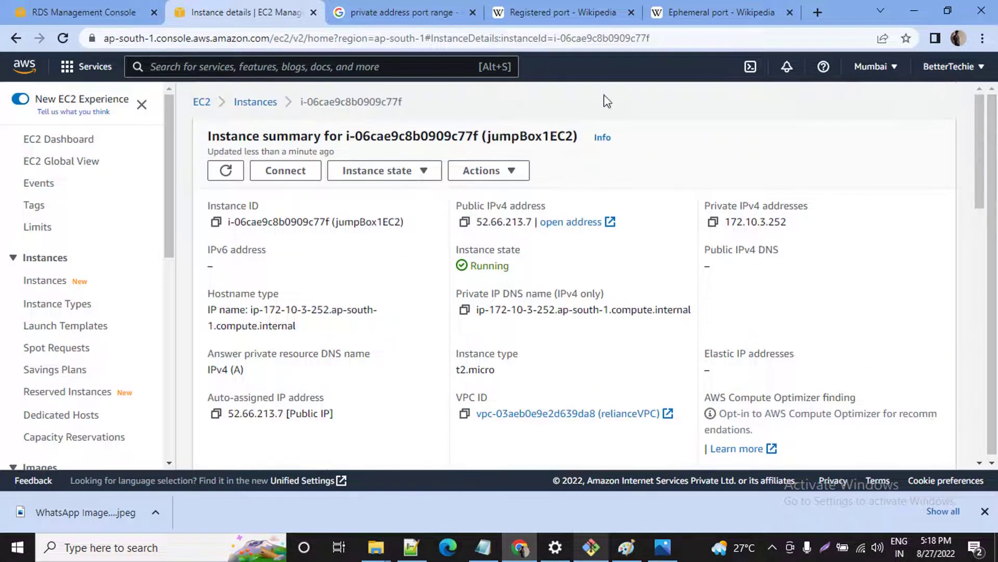
{"action": "left_click", "coordinate": [240, 107]}
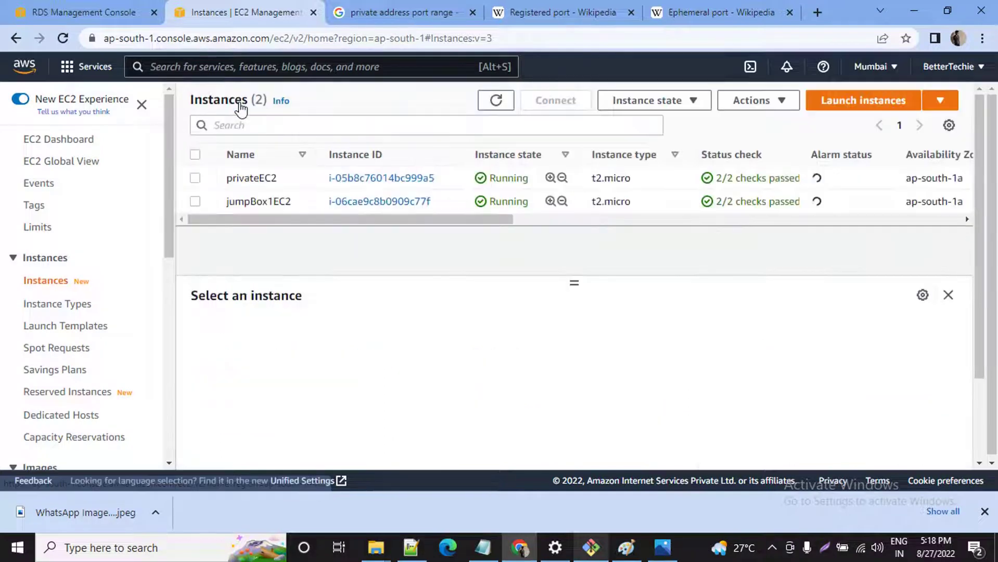
{"action": "left_click", "coordinate": [391, 178]}
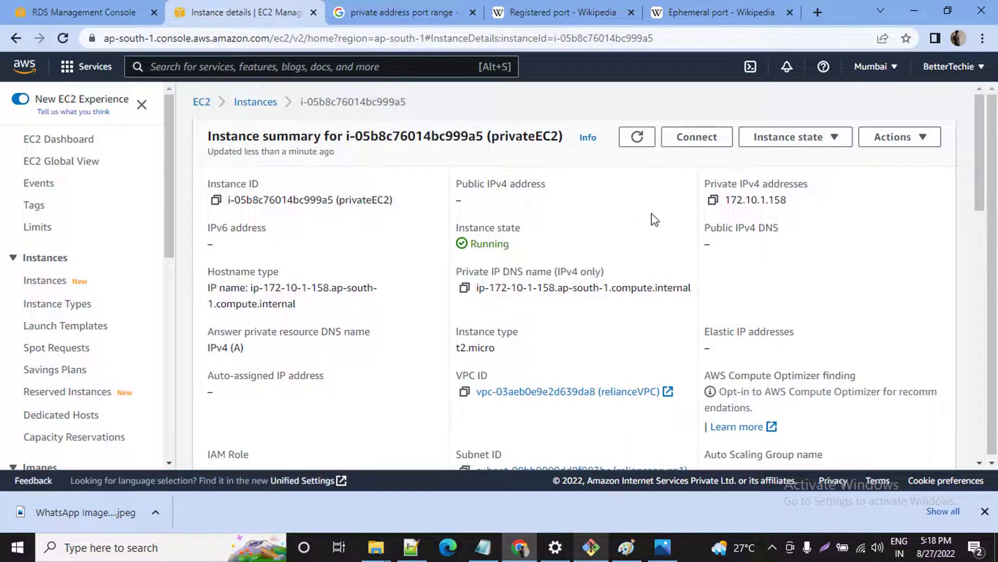
{"action": "left_click", "coordinate": [712, 200]}
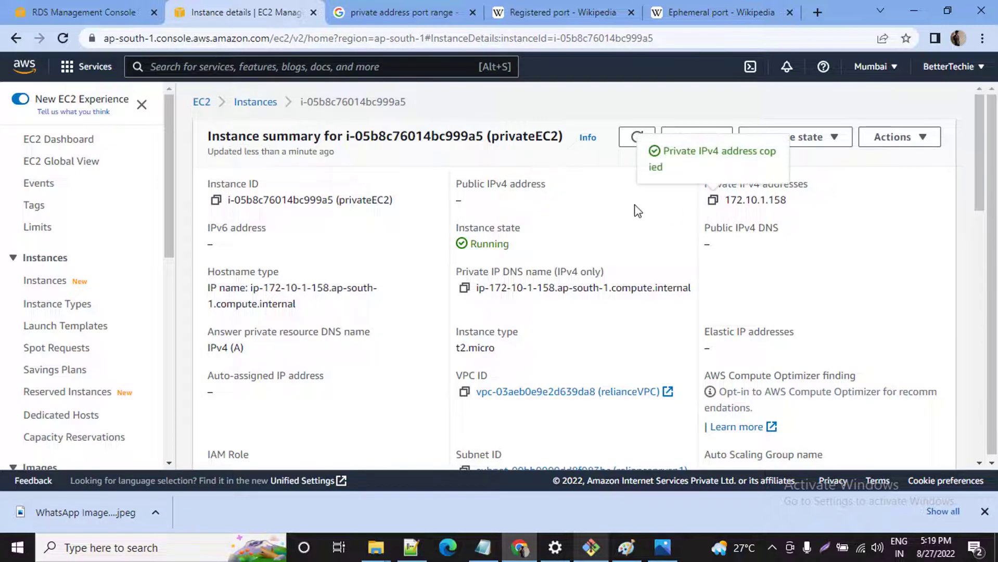
{"action": "key", "text": "alt+Tab"}
{"action": "left_click", "coordinate": [535, 211]}
Paste 172.10.1.158 after ubuntu@, SSH into privateEC2, then log out back to the jump box.
{"action": "right_click", "coordinate": [535, 211]}
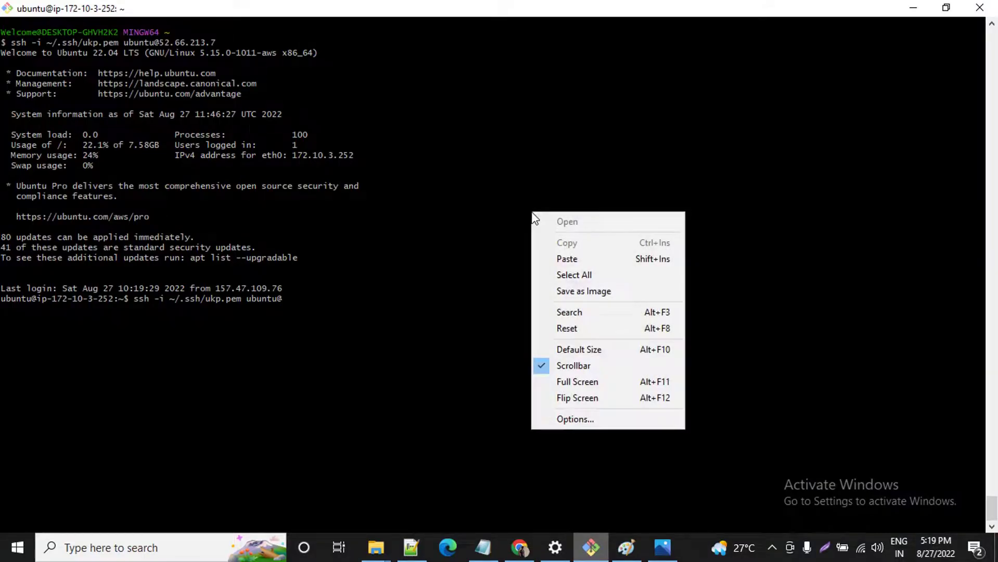
{"action": "left_click", "coordinate": [567, 258]}
{"action": "key", "text": "Return"}
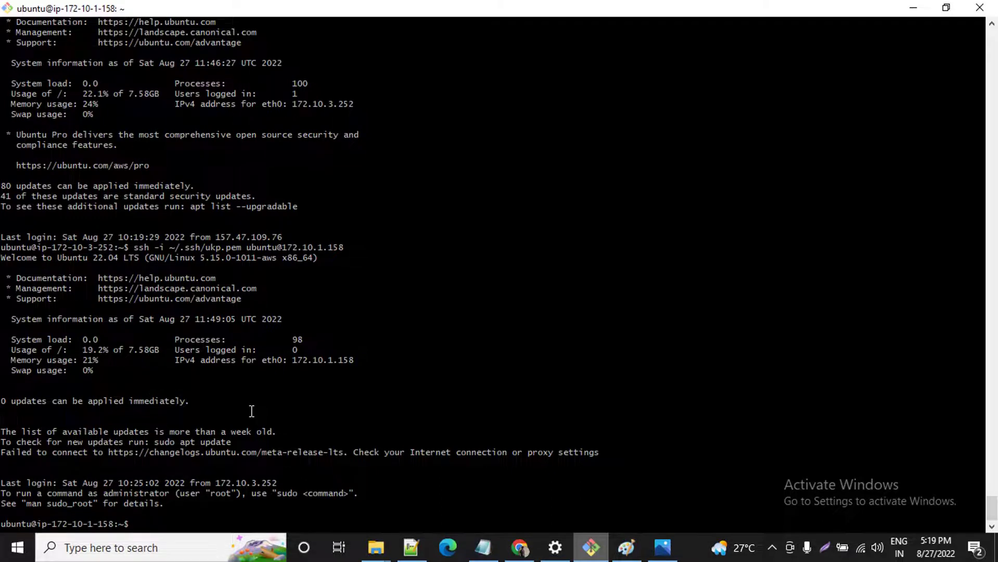
{"action": "key", "text": "ctrl+d"}
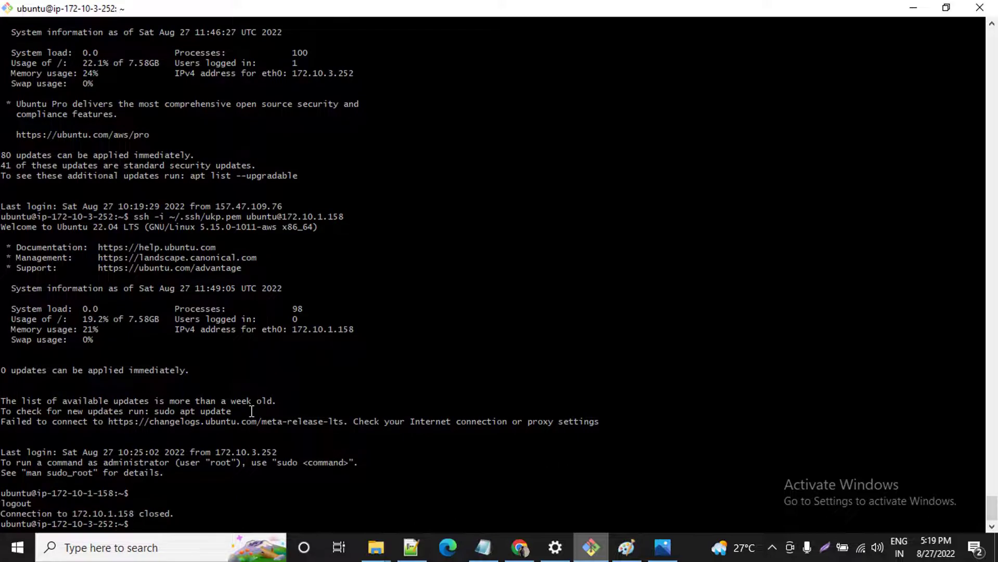
{"action": "key", "text": "alt+Tab"}
{"action": "key", "text": "alt+Tab"}
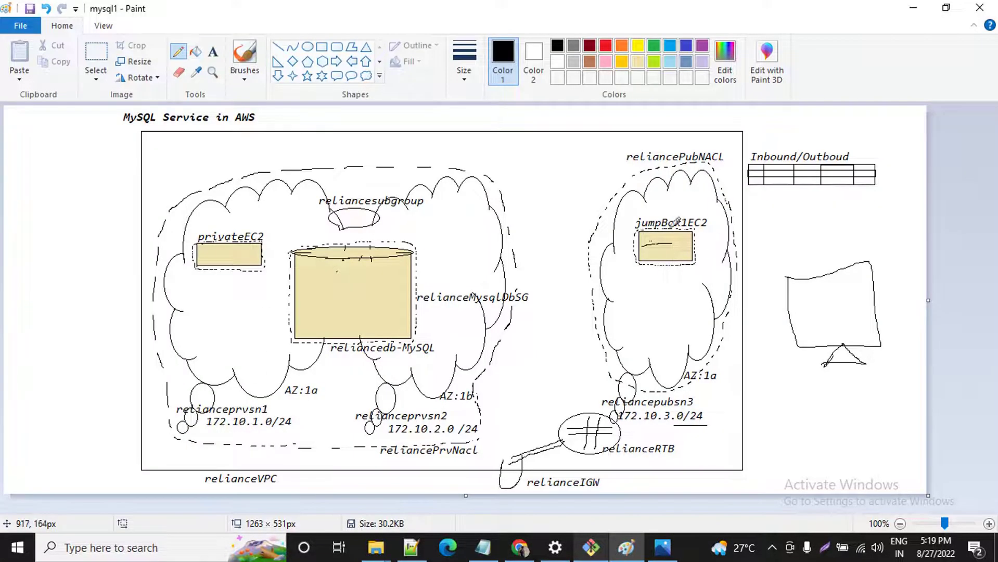
In the Notepad++ notes, highlight the 'sudo apt update -y' command on line 37.
{"action": "key", "text": "alt+Tab"}
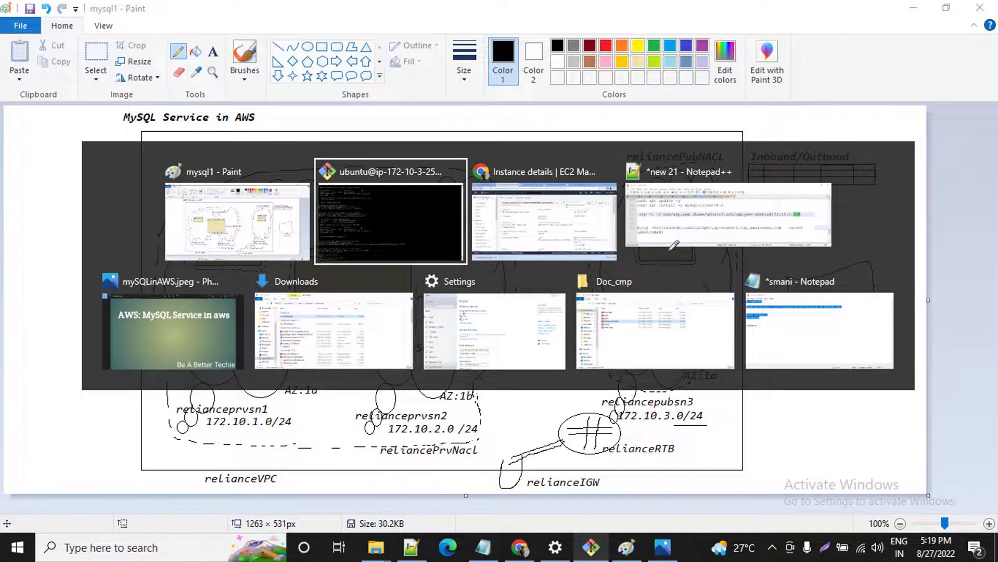
{"action": "key", "text": "alt+Tab"}
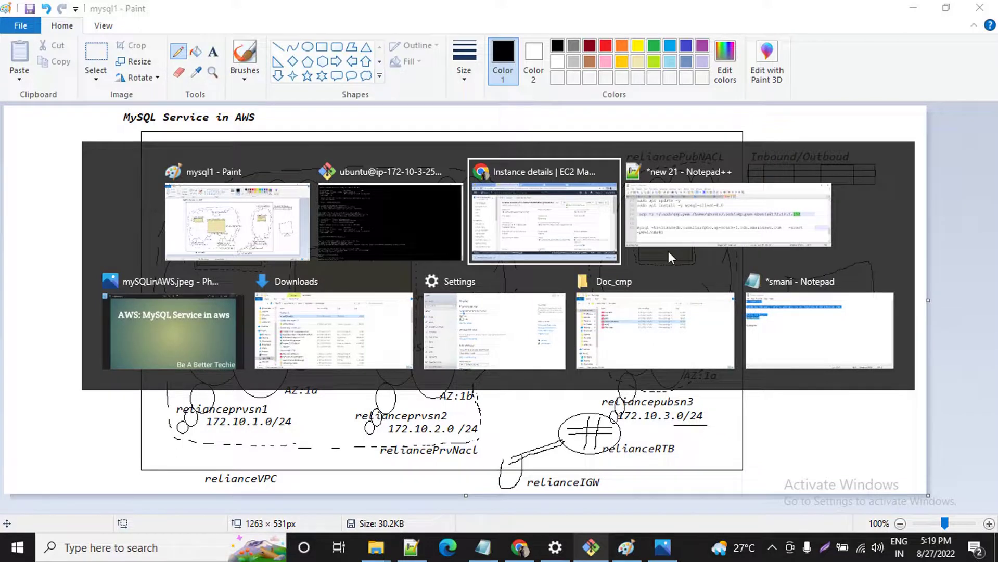
{"action": "key", "text": "alt+Tab"}
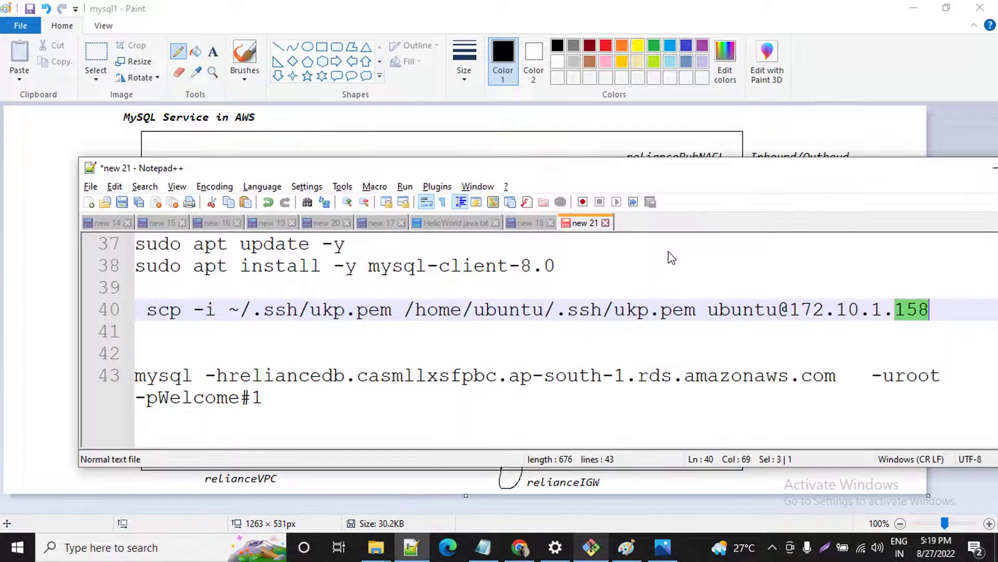
{"action": "left_click_drag", "start_coordinate": [136, 244], "coordinate": [356, 246]}
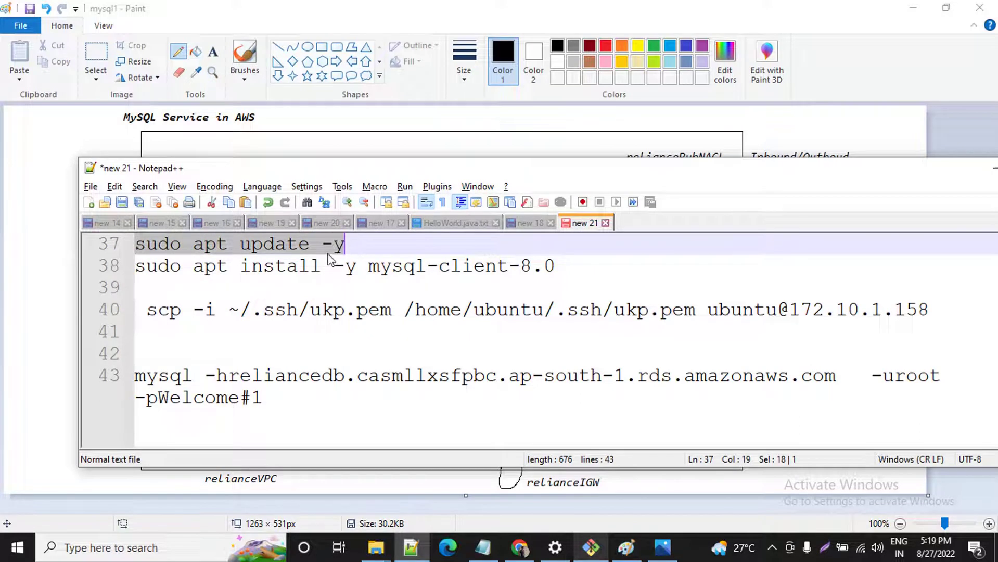
{"action": "left_click", "coordinate": [333, 248]}
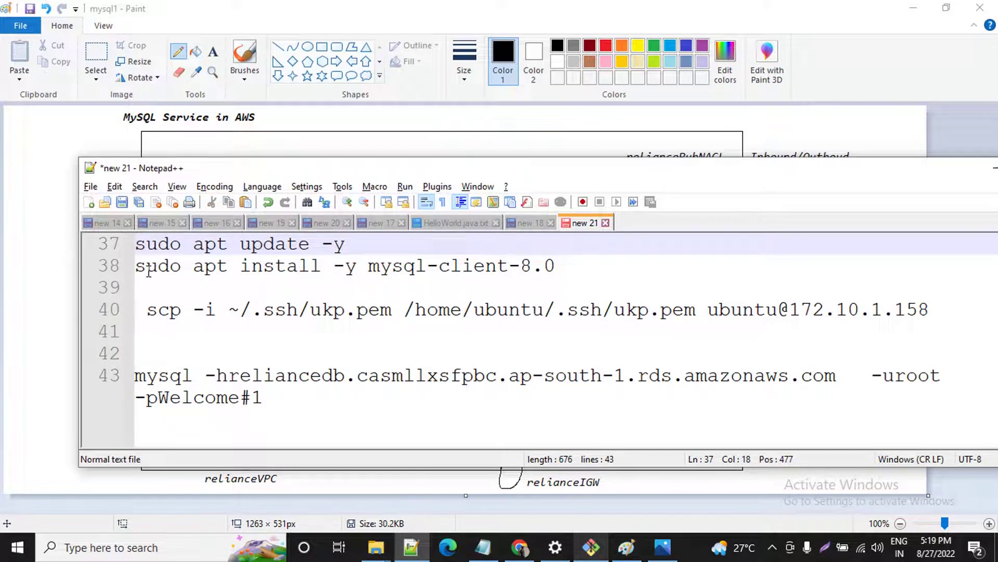
Bookmark line 38 and highlight the mysql-client-8.0 package name, then return to the terminal.
{"action": "left_click", "coordinate": [128, 266]}
{"action": "left_click", "coordinate": [341, 270]}
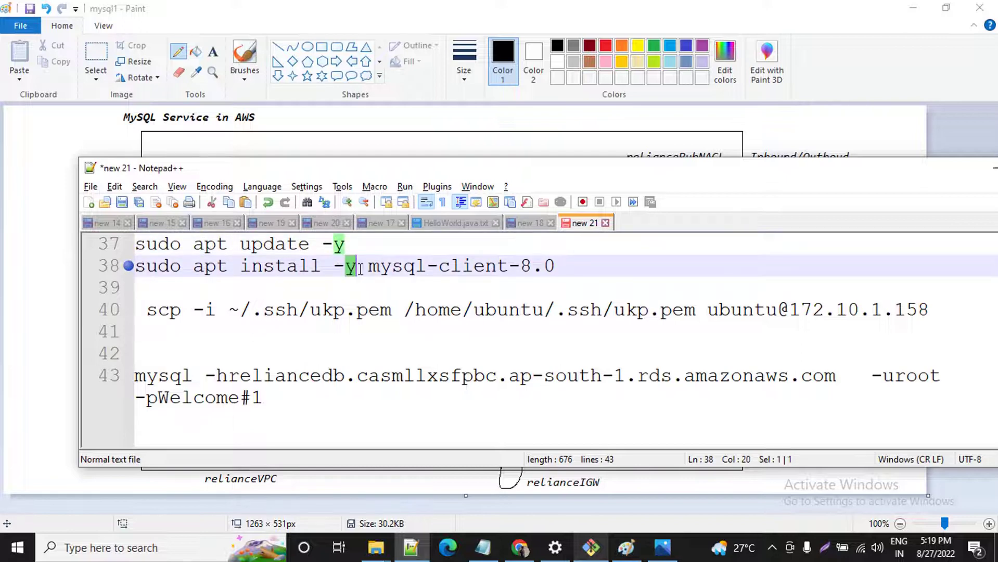
{"action": "left_click_drag", "start_coordinate": [370, 268], "coordinate": [558, 269]}
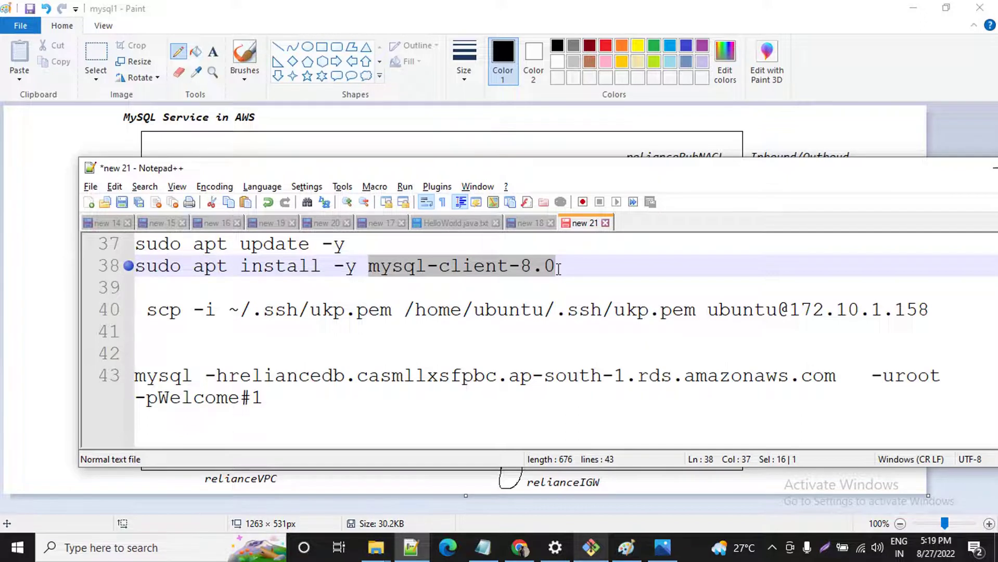
{"action": "key", "text": "alt+Tab"}
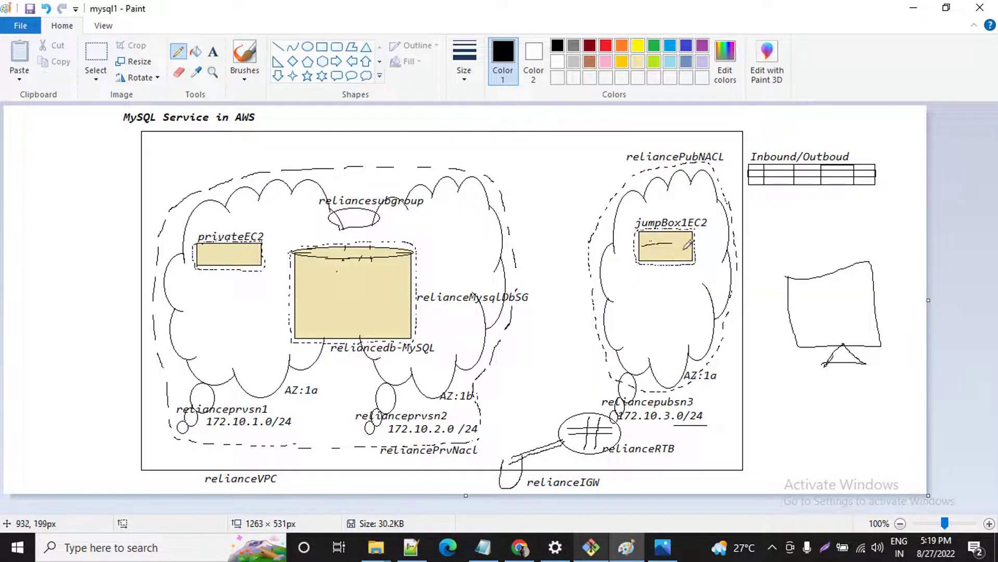
{"action": "key", "text": "alt+Tab"}
{"action": "left_click", "coordinate": [659, 253]}
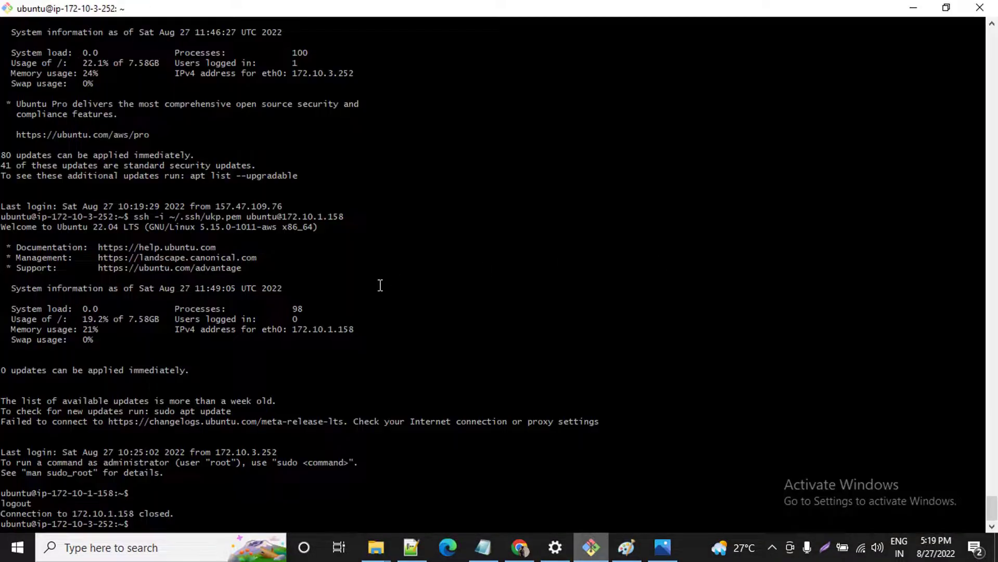
Select the mysql connect command on line 43 of the Notepad++ notes.
{"action": "key", "text": "alt+Tab"}
{"action": "key", "text": "alt+Tab"}
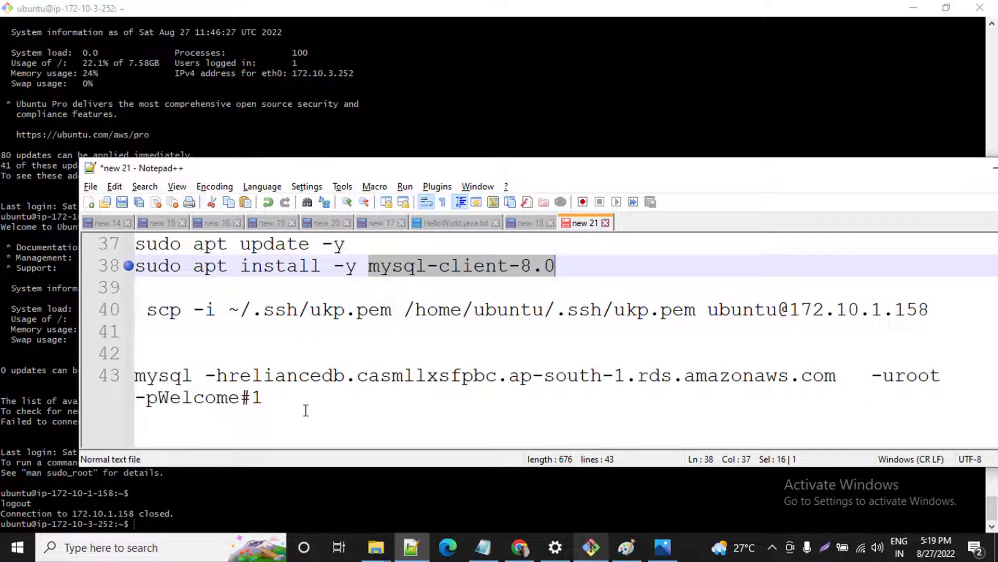
{"action": "left_click_drag", "start_coordinate": [137, 375], "coordinate": [940, 375]}
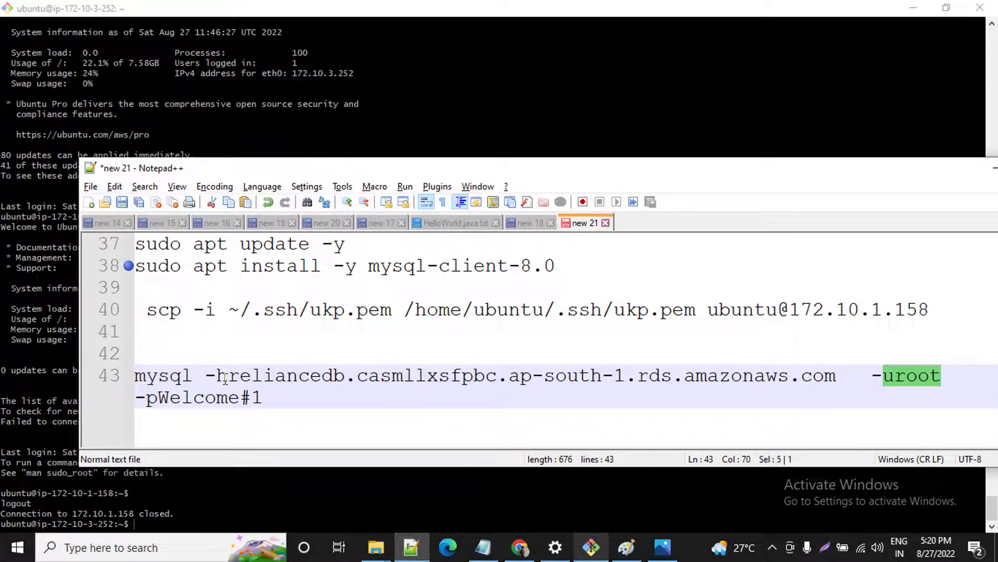
{"action": "left_click", "coordinate": [153, 398]}
{"action": "left_click_drag", "start_coordinate": [154, 399], "coordinate": [134, 375]}
{"action": "key", "text": "ctrl+c"}
{"action": "left_click", "coordinate": [280, 402]}
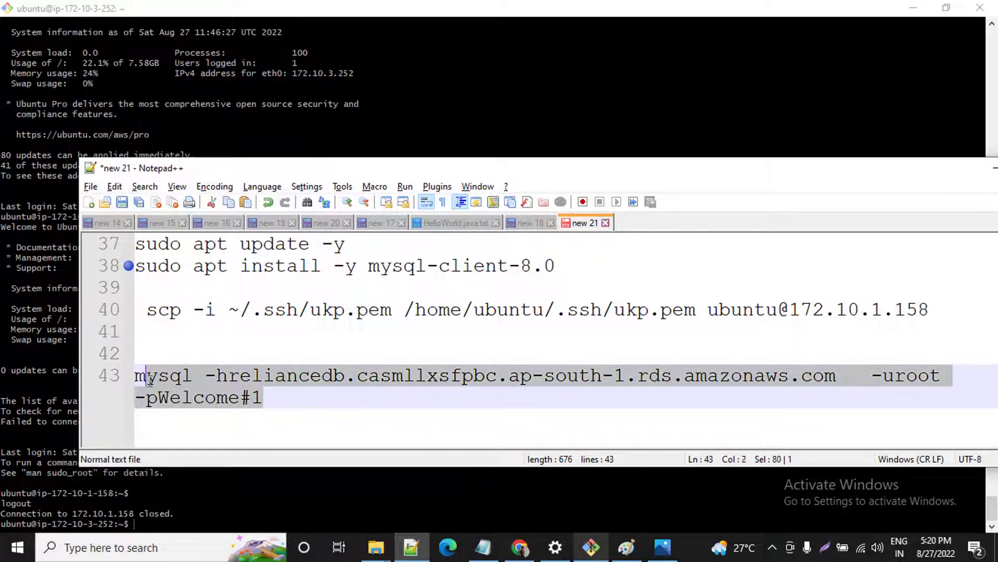
Paste and run the 'mysql -h <endpoint> -uroot -p' command to connect to reliancedb as root.
{"action": "key", "text": "alt+Tab"}
{"action": "right_click", "coordinate": [311, 345]}
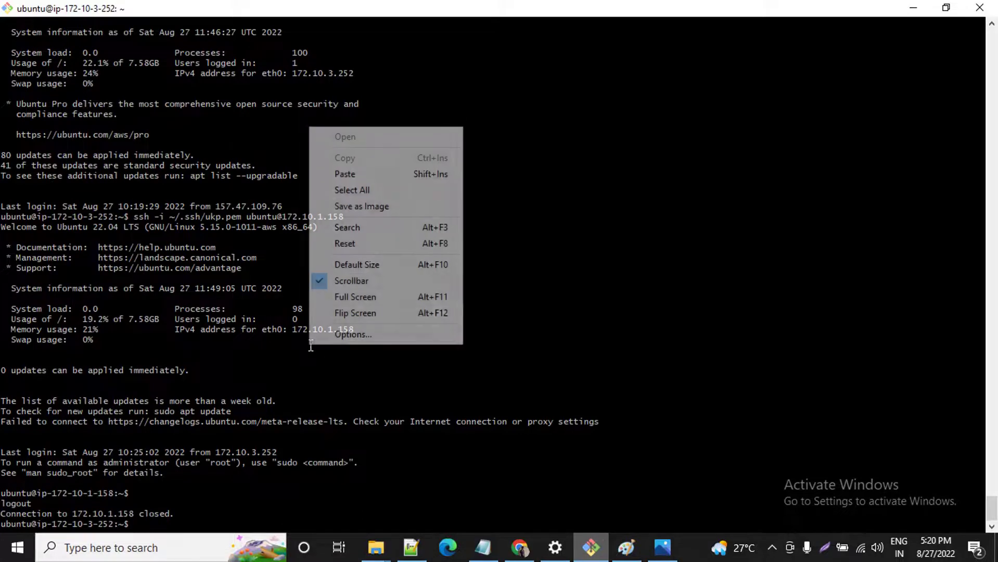
{"action": "left_click", "coordinate": [368, 175]}
{"action": "key", "text": "Return"}
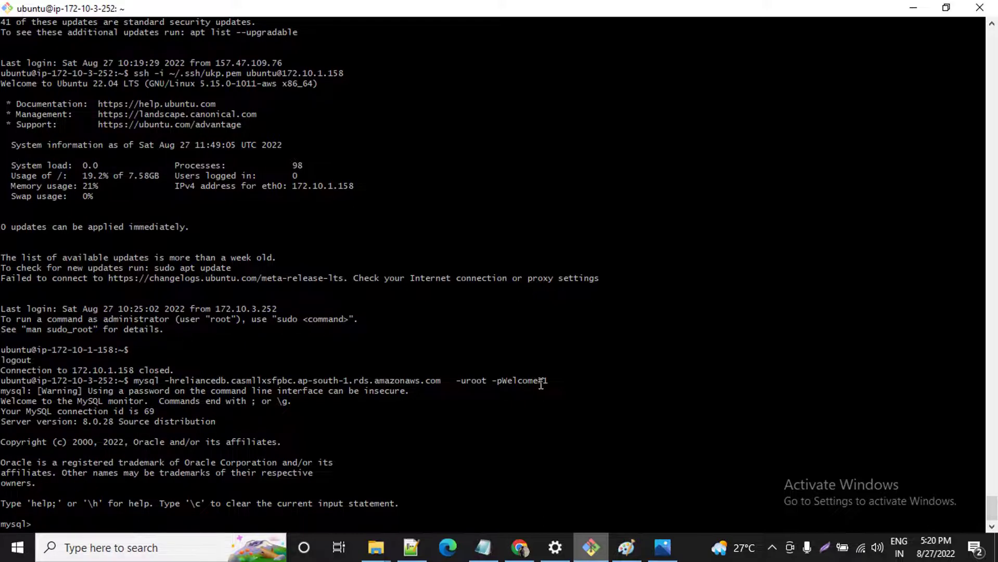
{"action": "key", "text": "alt+Tab"}
{"action": "key", "text": "Tab"}
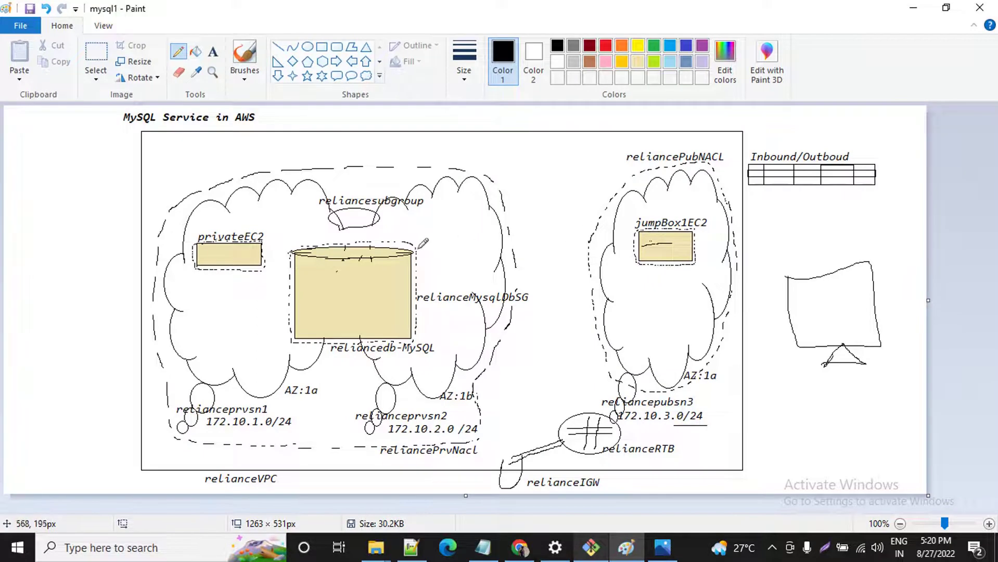
Draw a short pencil mark across the reliancedb-MySQL cylinder, then switch to the browser.
{"action": "left_click_drag", "start_coordinate": [387, 274], "coordinate": [429, 266]}
{"action": "key", "text": "alt+Tab"}
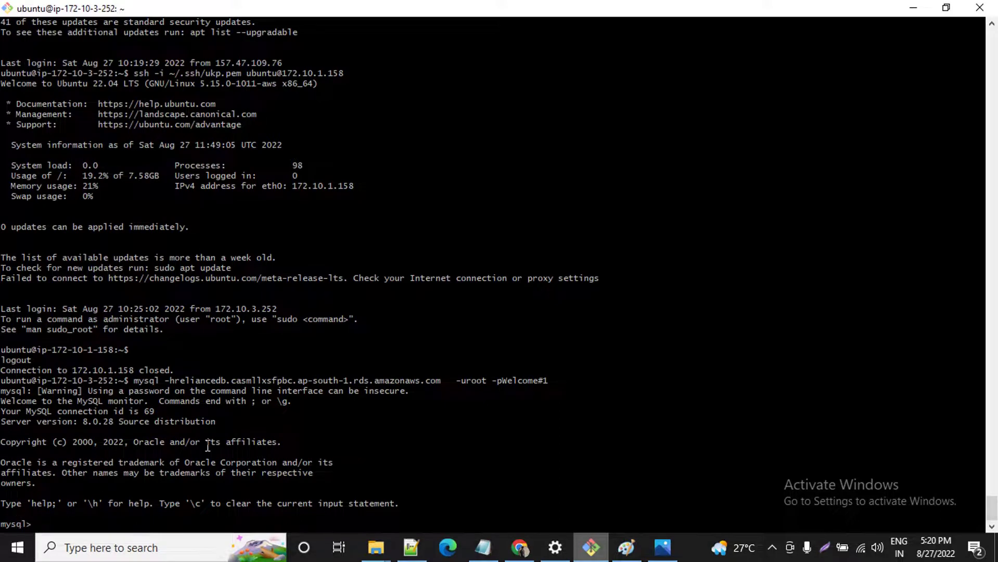
{"action": "key", "text": "alt+Tab"}
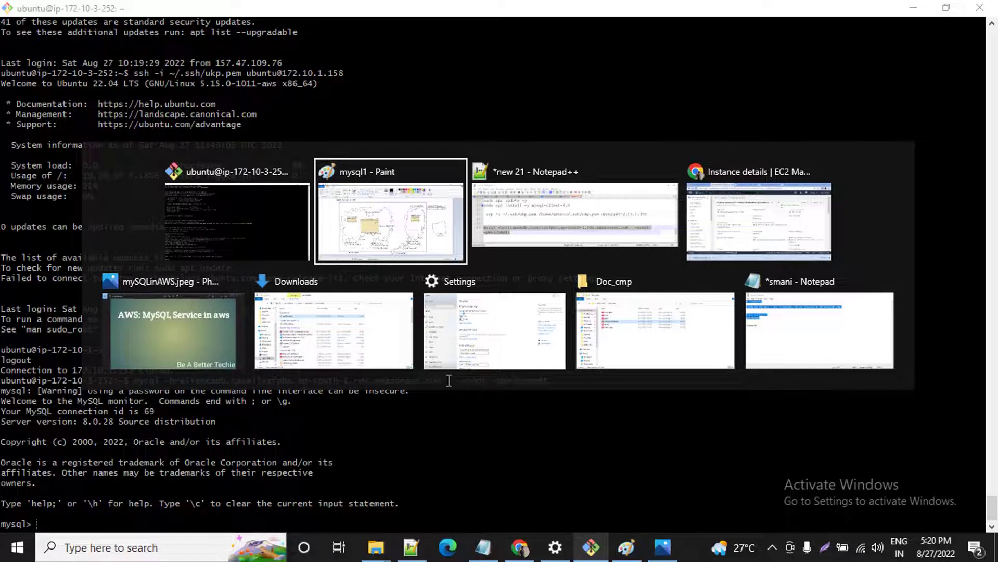
{"action": "key", "text": "Return"}
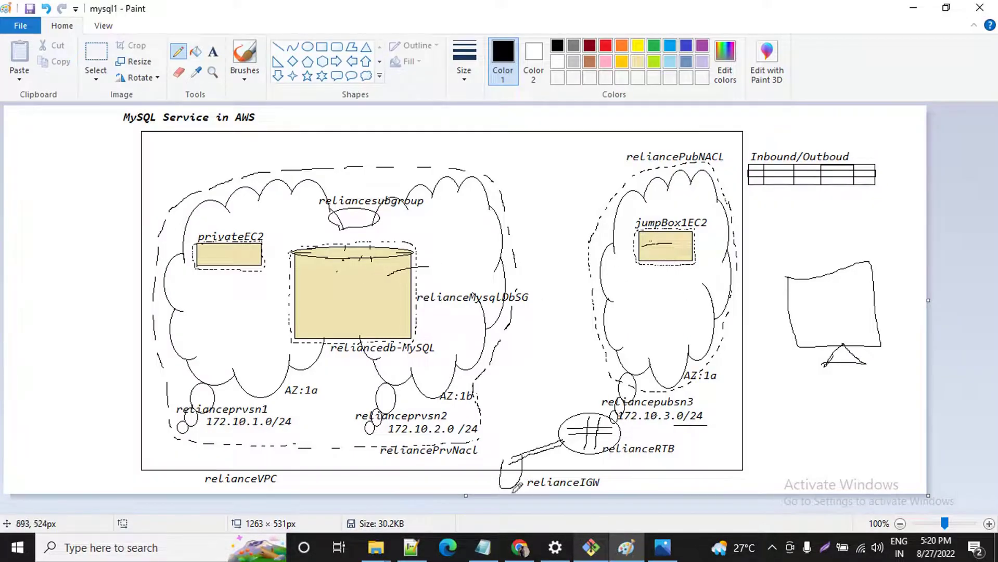
{"action": "left_click", "coordinate": [521, 555]}
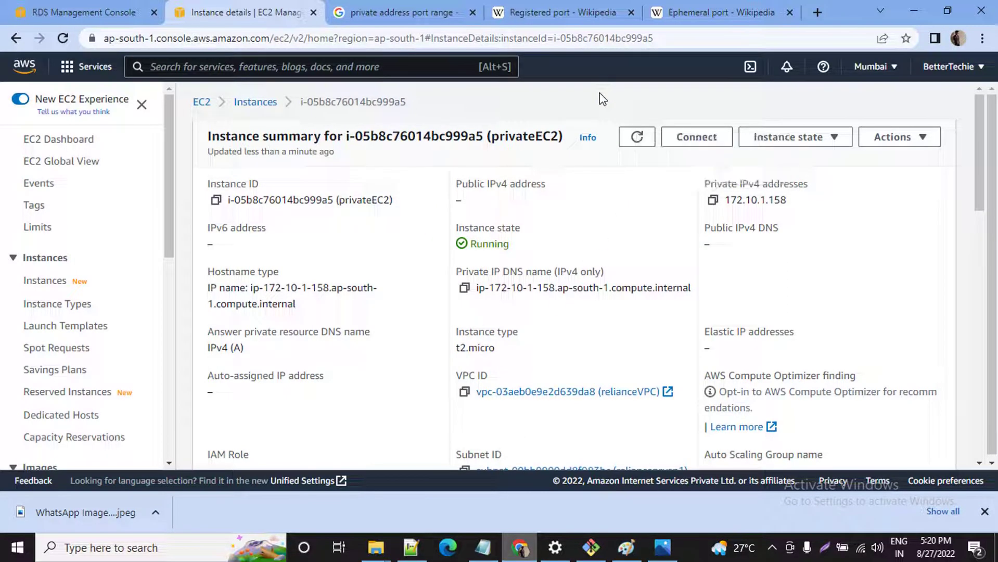
In RDS Databases, select reliancedb and choose Delete from Actions.
{"action": "left_click_drag", "start_coordinate": [170, 140], "coordinate": [296, 66]}
{"action": "left_click", "coordinate": [70, 9]}
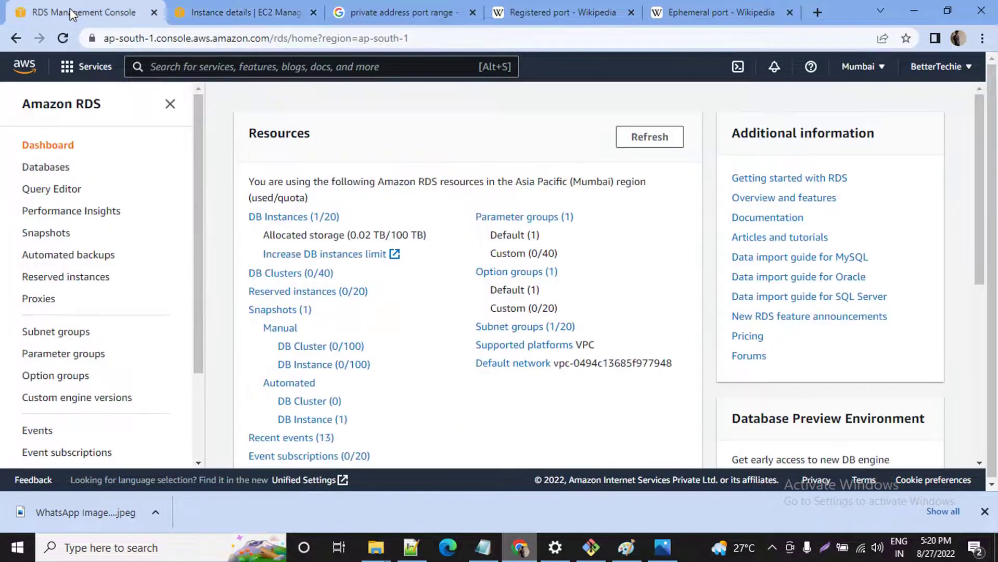
{"action": "left_click", "coordinate": [29, 169]}
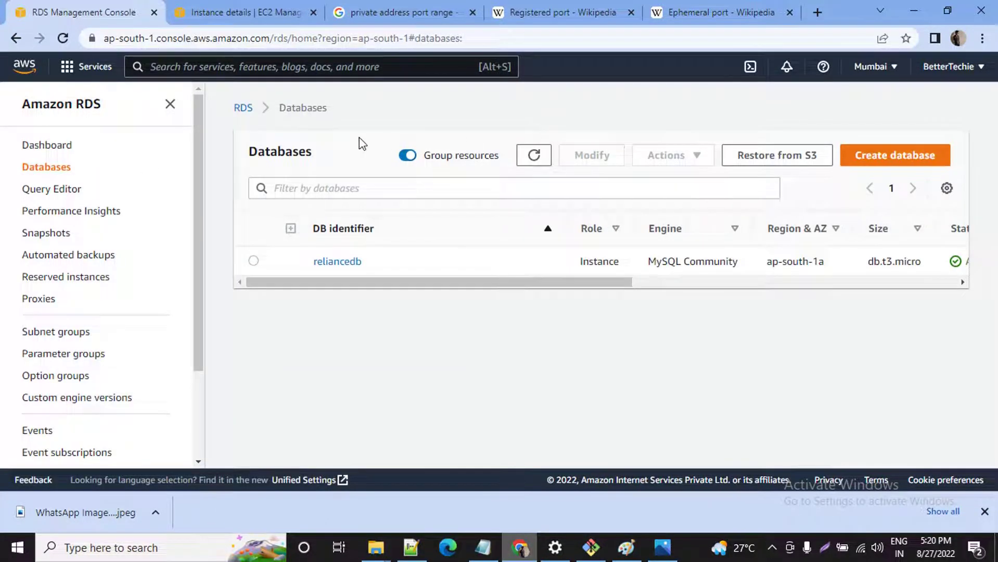
{"action": "left_click", "coordinate": [254, 262]}
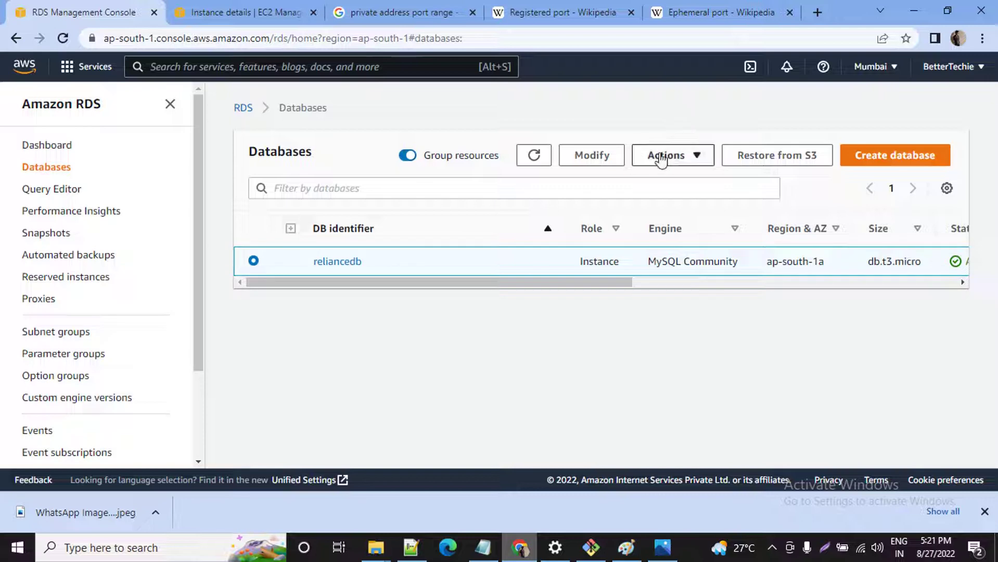
{"action": "left_click", "coordinate": [692, 156]}
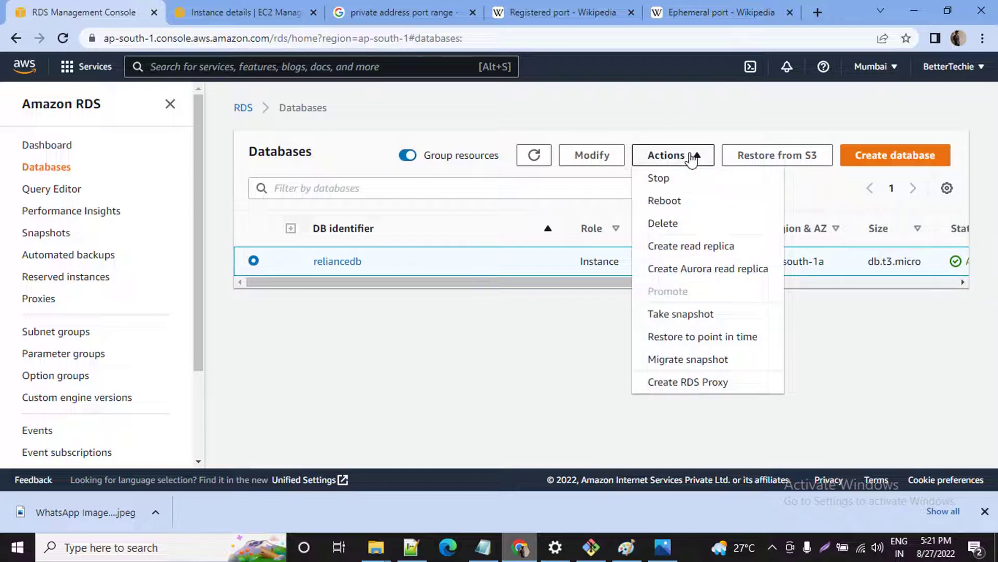
{"action": "left_click", "coordinate": [676, 229]}
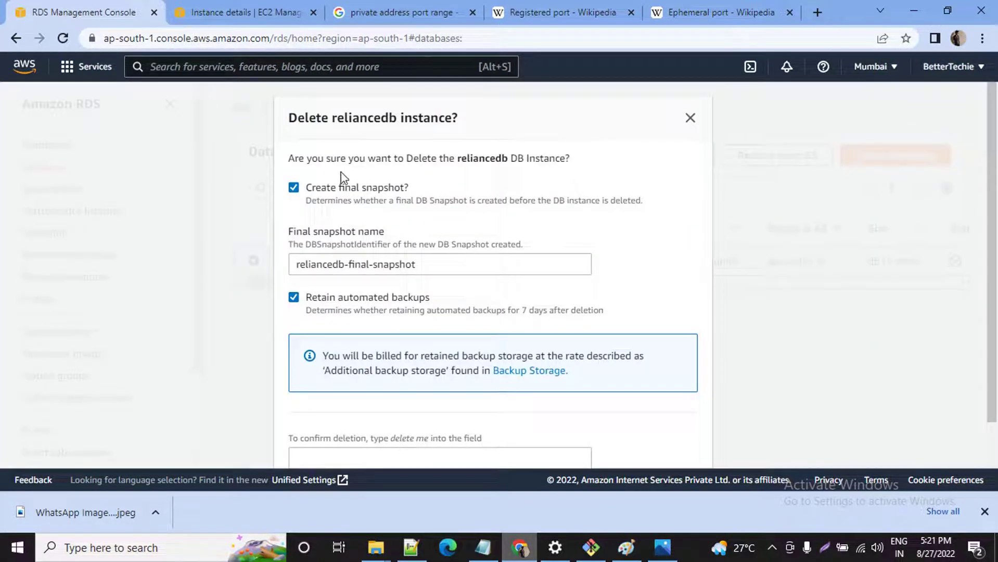
Skip the final snapshot and backup retention, acknowledge, type 'delete me' and confirm deletion.
{"action": "left_click", "coordinate": [294, 188]}
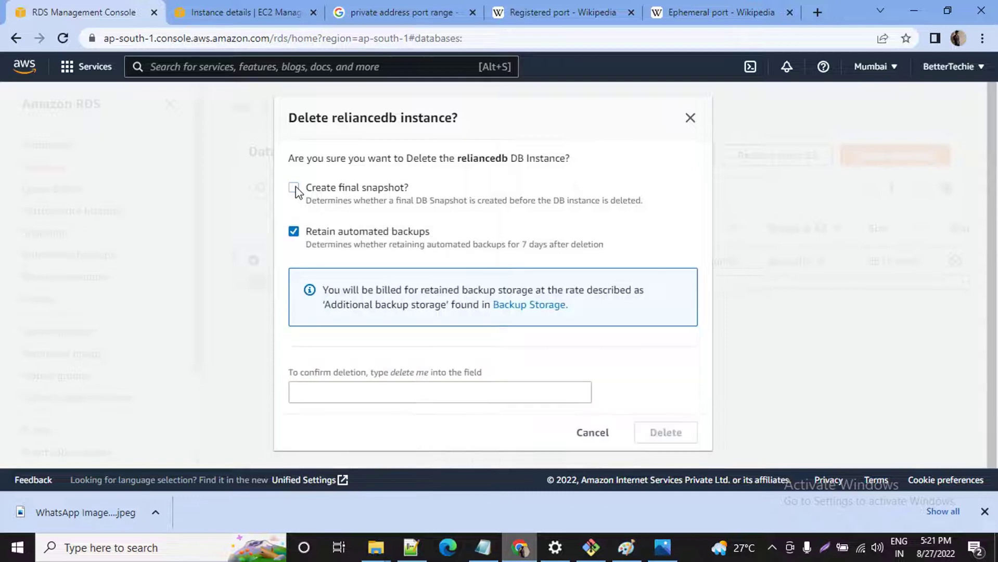
{"action": "left_click", "coordinate": [294, 231]}
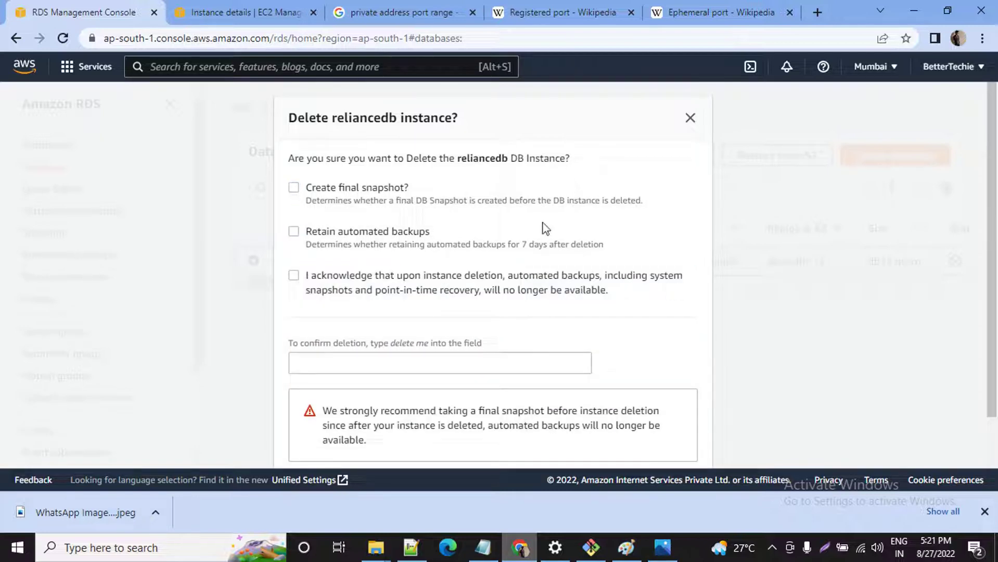
{"action": "left_click", "coordinate": [294, 280]}
{"action": "left_click", "coordinate": [412, 366]}
{"action": "type", "text": "delete"}
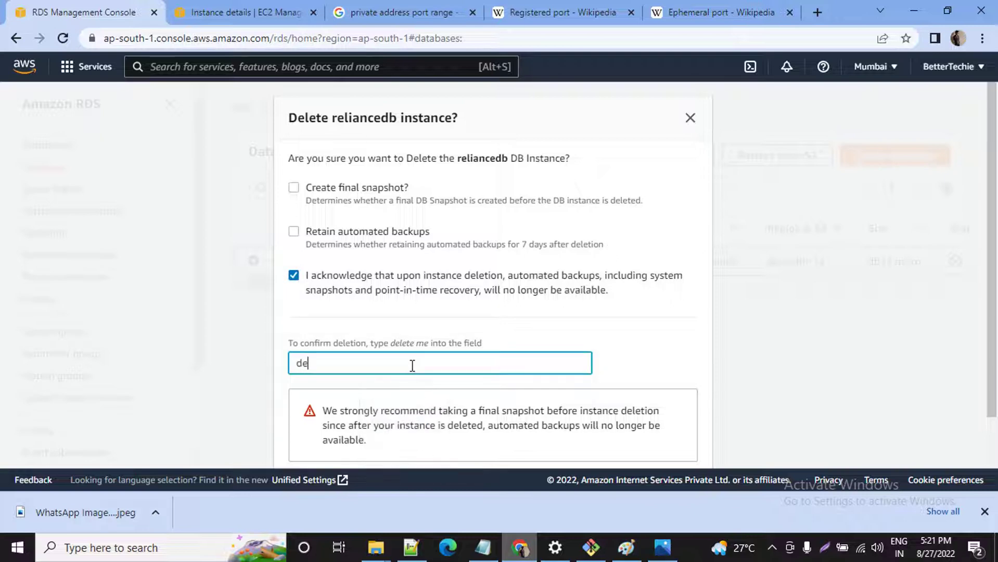
{"action": "type", "text": " mi"}
{"action": "scroll", "coordinate": [940, 259], "scroll_direction": "down", "scroll_amount": 2}
{"action": "left_click", "coordinate": [665, 438]}
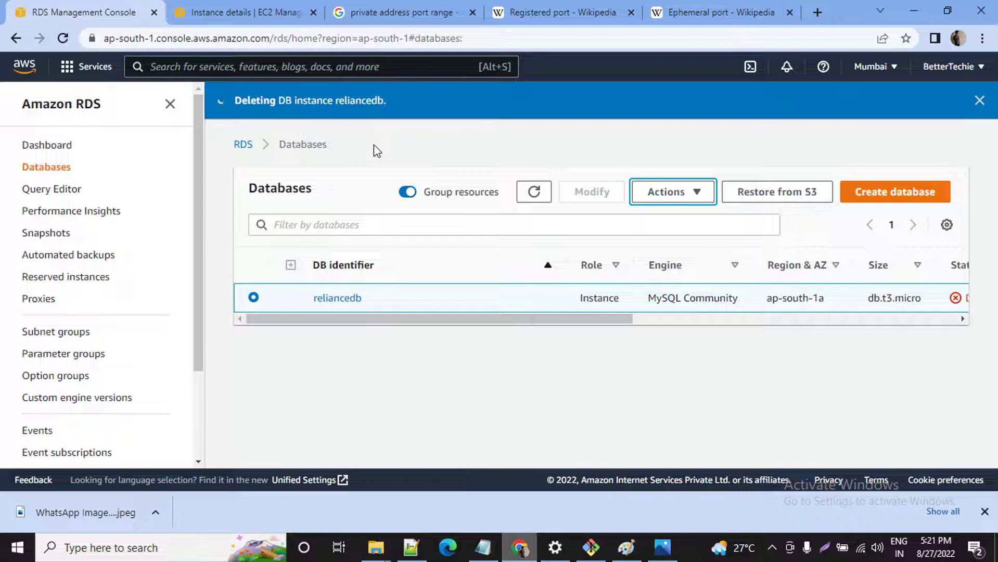
{"action": "mouse_move", "coordinate": [195, 183]}
{"action": "left_mouse_down"}
{"action": "mouse_move", "coordinate": [192, 240]}
{"action": "mouse_move", "coordinate": [196, 166]}
{"action": "left_mouse_up"}
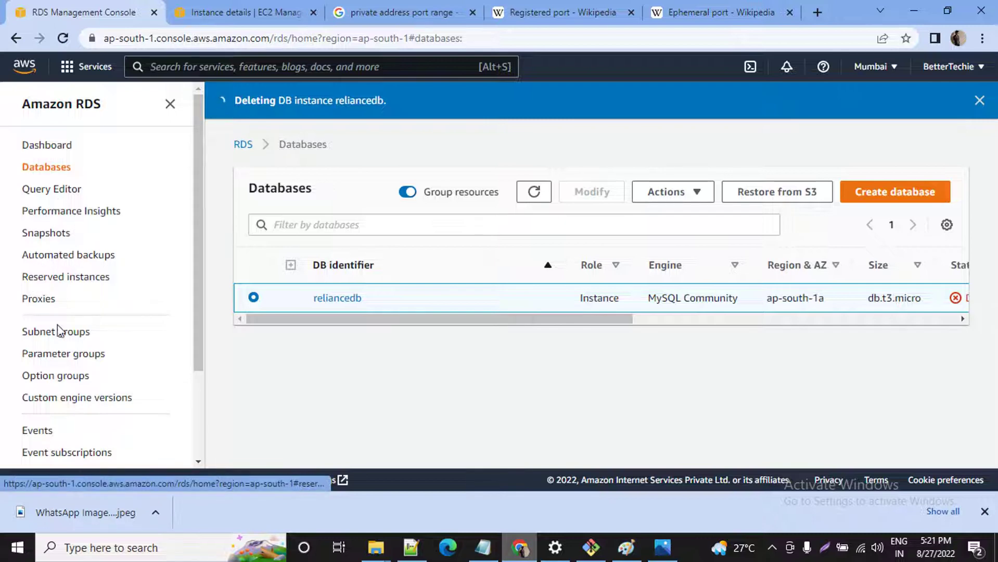
Start a new DB subnet group named jioSubnetGroup with description jioSubnetGroup-Dec.
{"action": "left_click", "coordinate": [42, 339]}
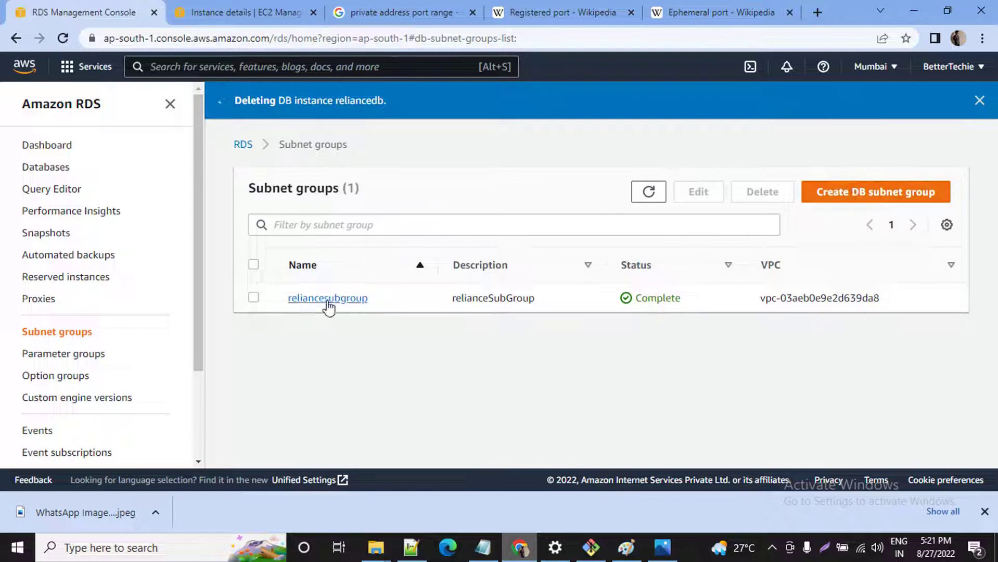
{"action": "left_click", "coordinate": [849, 199]}
{"action": "left_click", "coordinate": [352, 332]}
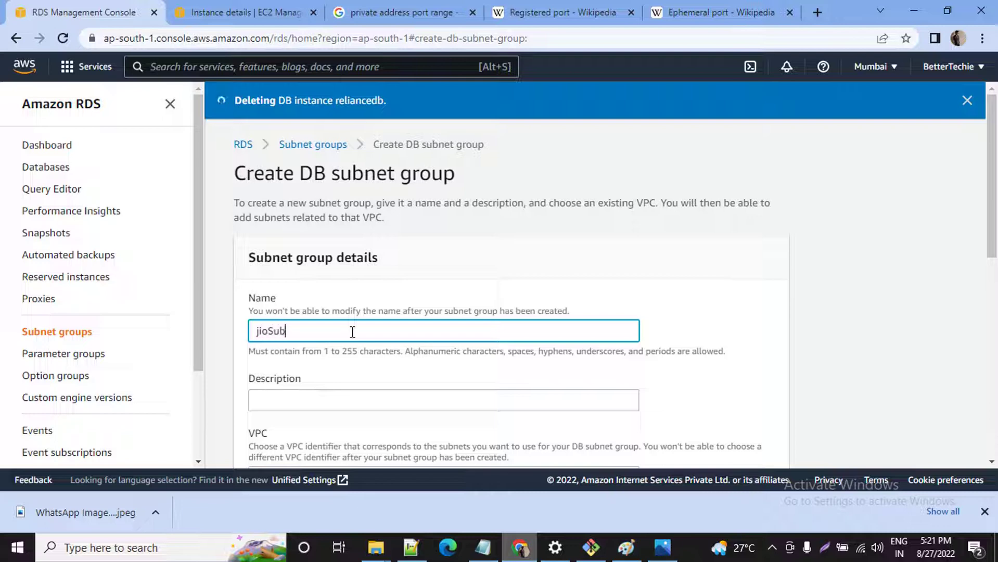
{"action": "type", "text": "jioSubG"}
{"action": "double_click", "coordinate": [361, 331]}
{"action": "key", "text": "ctrl+c"}
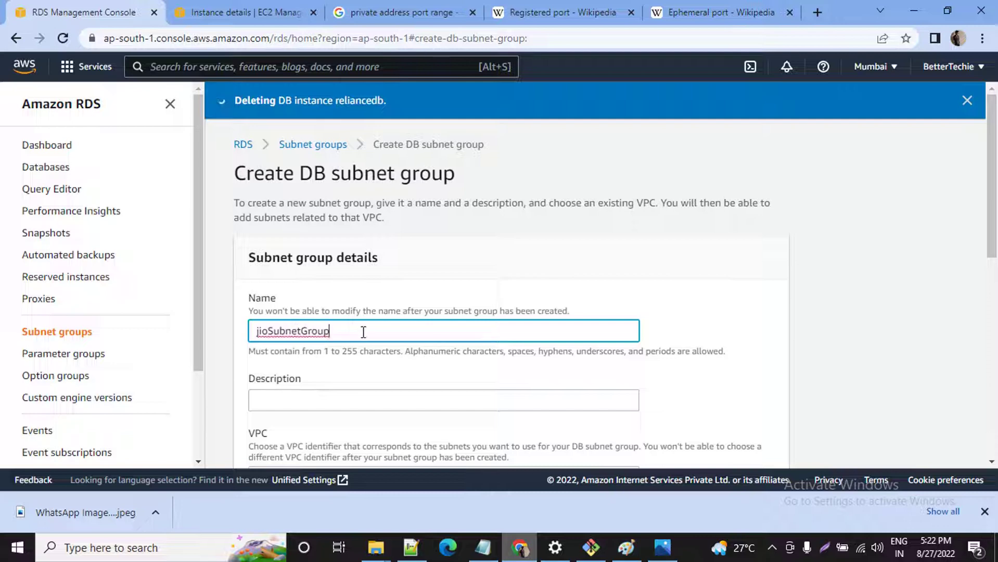
{"action": "left_click", "coordinate": [341, 400]}
{"action": "key", "text": "ctrl+v"}
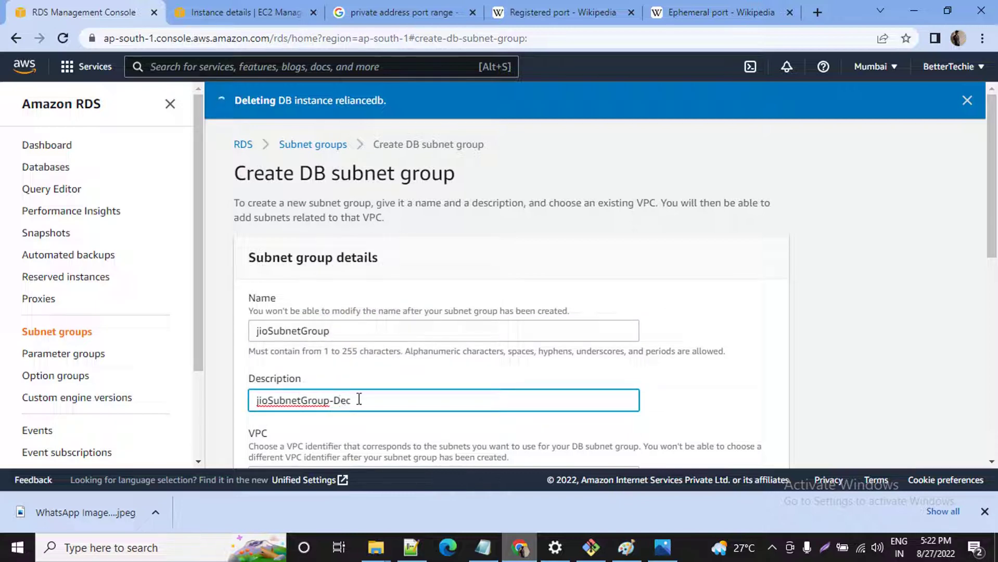
Select relianceVPC as the subnet group's VPC.
{"action": "scroll", "coordinate": [995, 175], "scroll_direction": "down", "scroll_amount": 5}
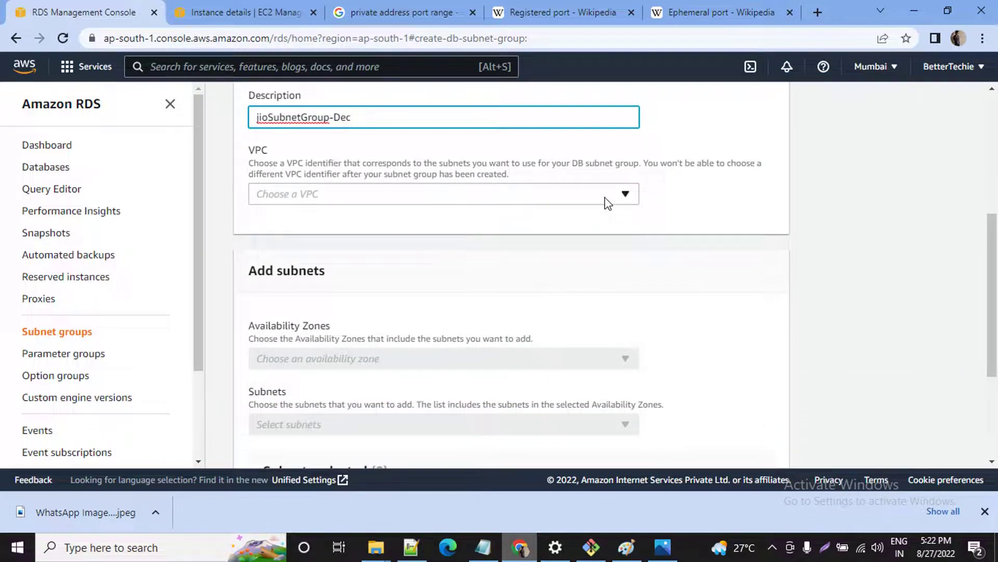
{"action": "left_click", "coordinate": [606, 199]}
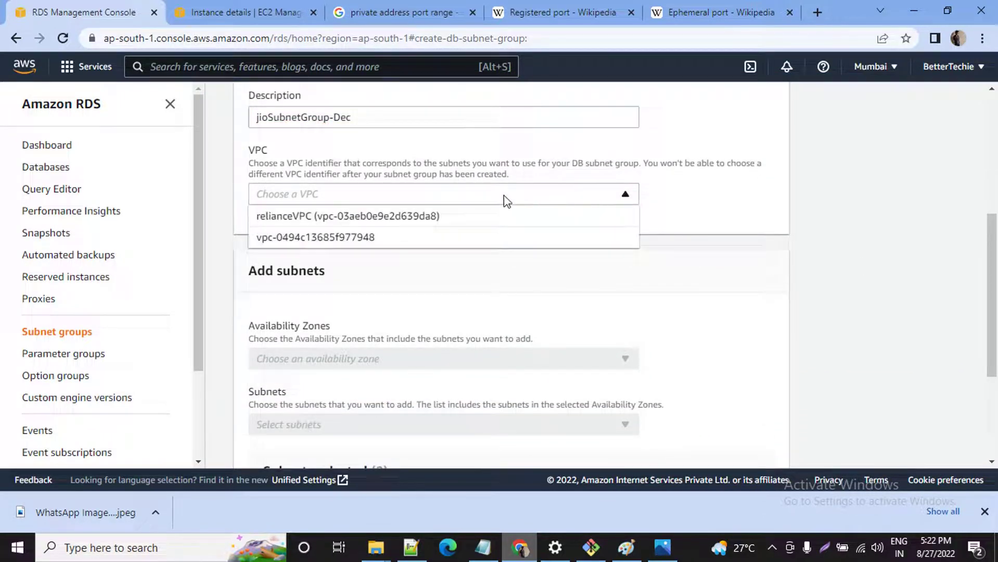
{"action": "left_click", "coordinate": [311, 216]}
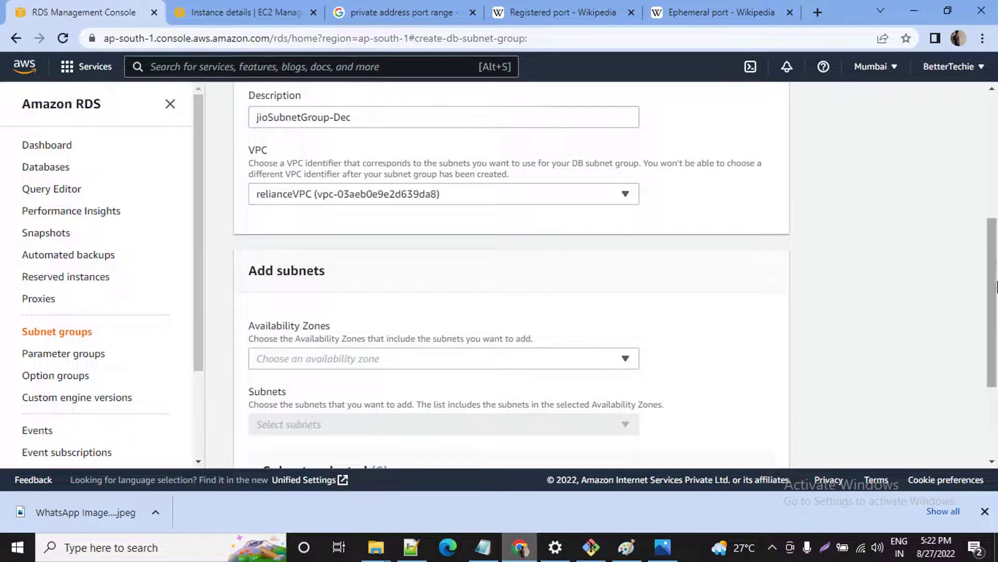
{"action": "left_click_drag", "start_coordinate": [995, 279], "coordinate": [995, 355]}
{"action": "left_click", "coordinate": [618, 205]}
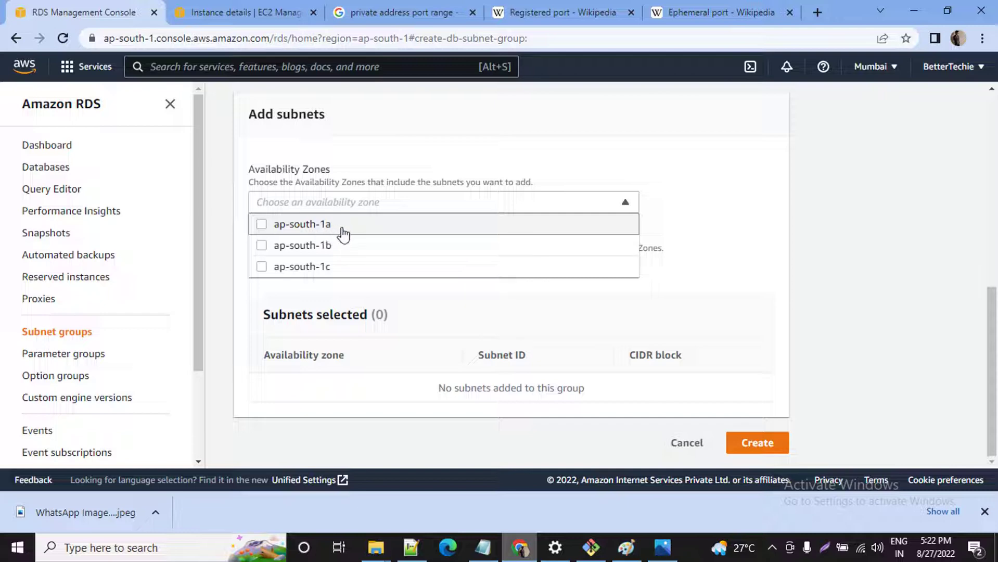
Mark the AZ:1a and AZ:1b subnets on the Paint network diagram.
{"action": "key", "text": "alt+Tab"}
{"action": "left_click", "coordinate": [379, 241]}
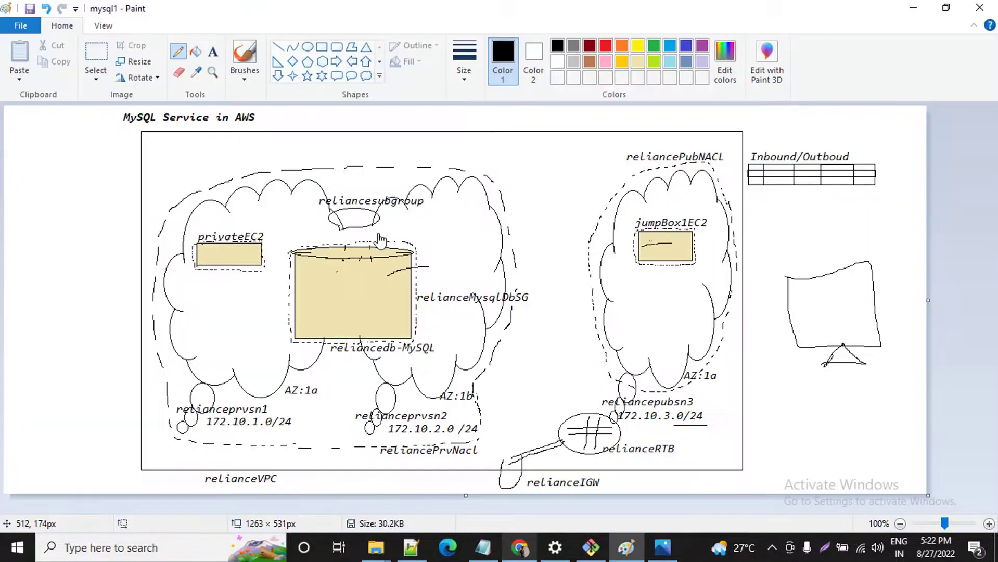
{"action": "left_click_drag", "start_coordinate": [312, 395], "coordinate": [342, 374]}
{"action": "left_click_drag", "start_coordinate": [460, 406], "coordinate": [483, 390]}
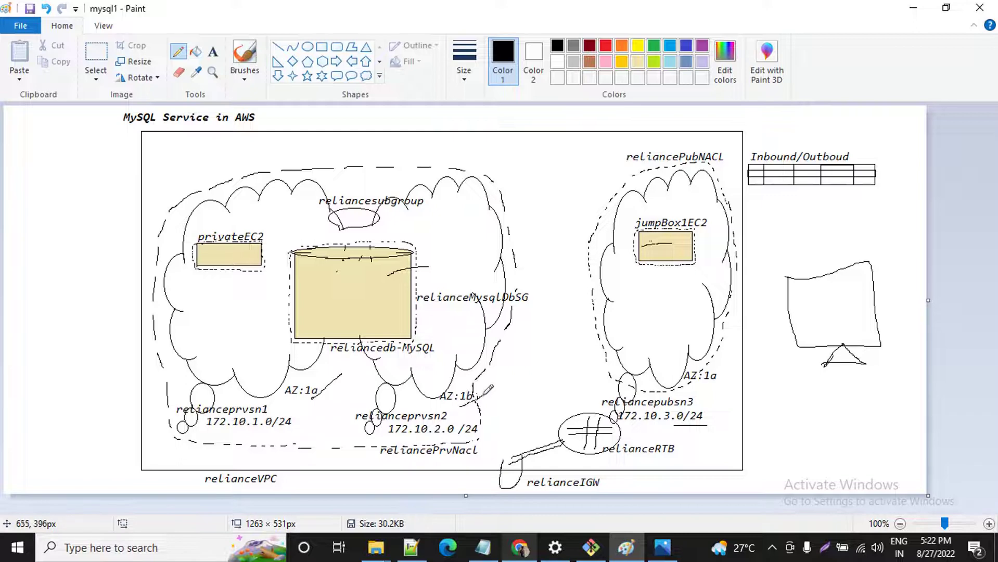
{"action": "key", "text": "alt+Tab"}
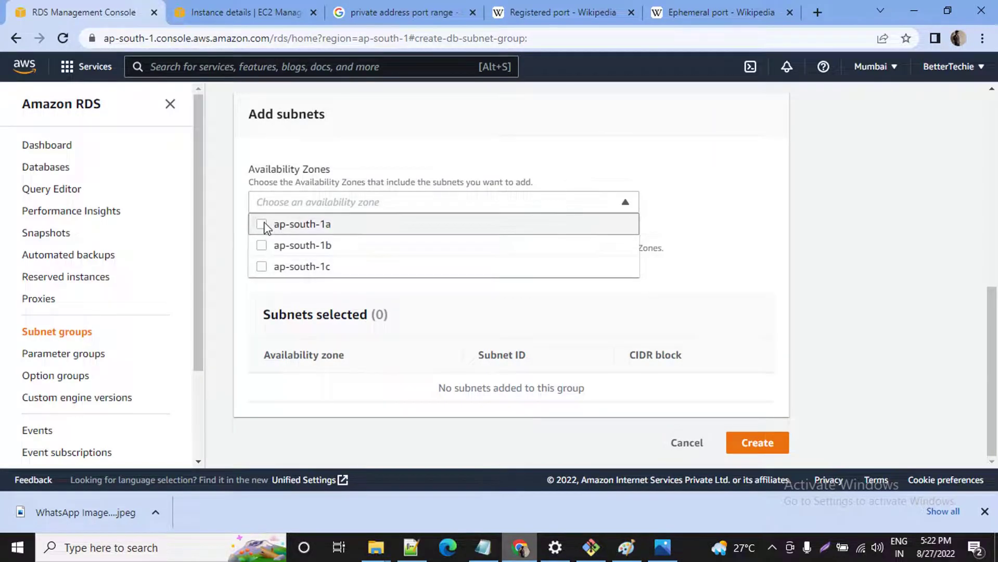
Choose zones ap-south-1a and ap-south-1b and add subnets subnet-00bb9900dd8f983bc and subnet-01fe0ad6ca6d8410a.
{"action": "left_click", "coordinate": [262, 224]}
{"action": "left_click", "coordinate": [262, 245]}
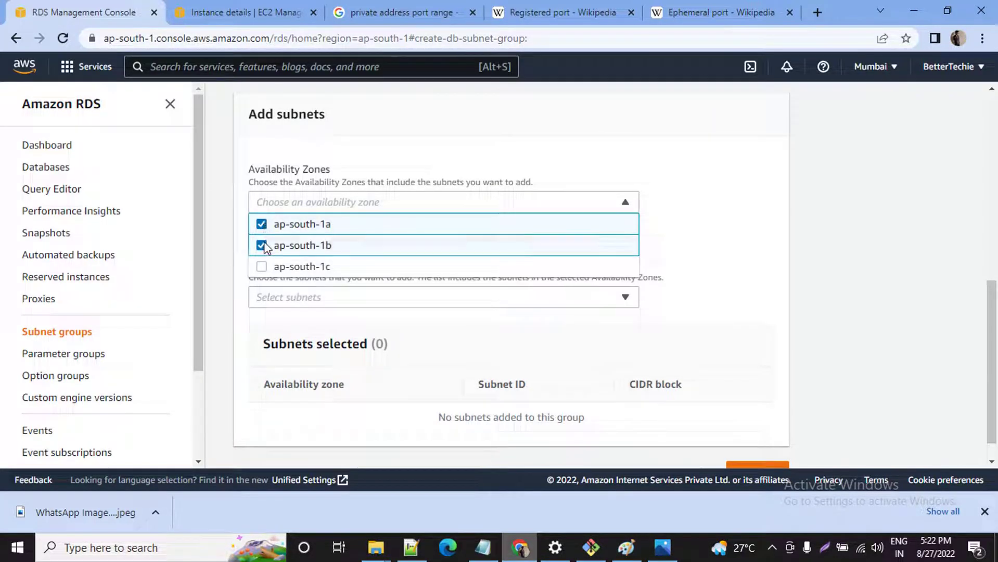
{"action": "left_click", "coordinate": [709, 230]}
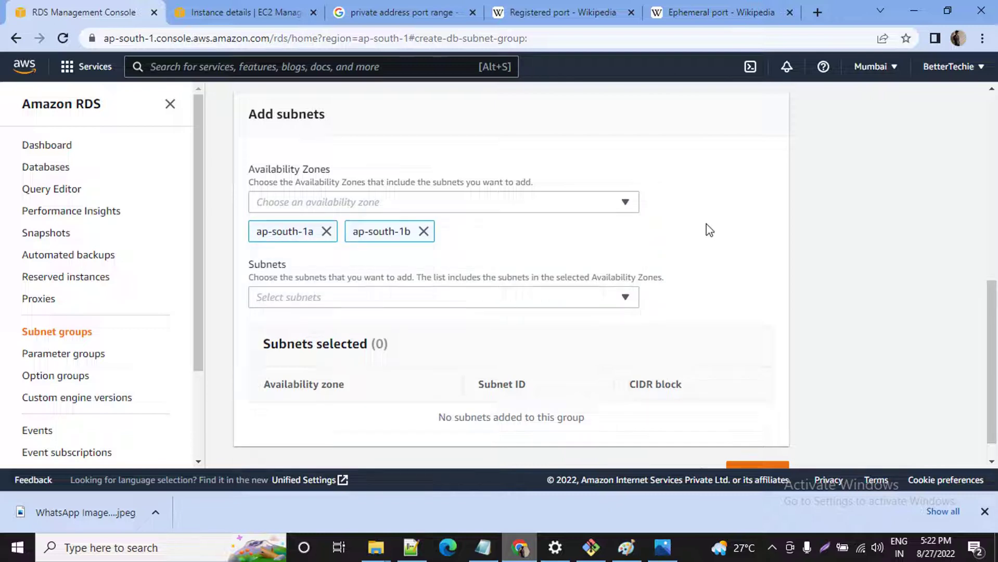
{"action": "left_click", "coordinate": [543, 302]}
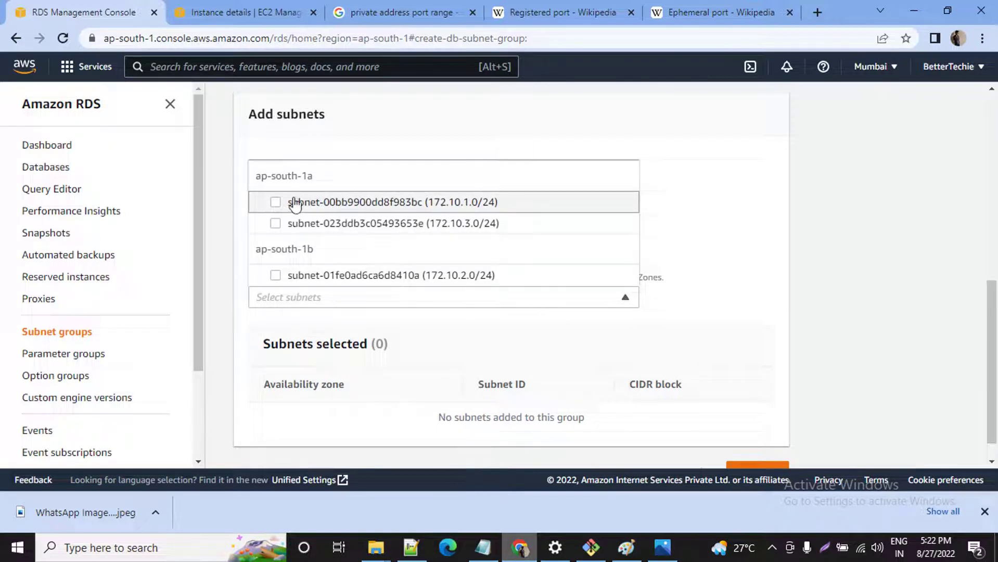
{"action": "left_click", "coordinate": [275, 202]}
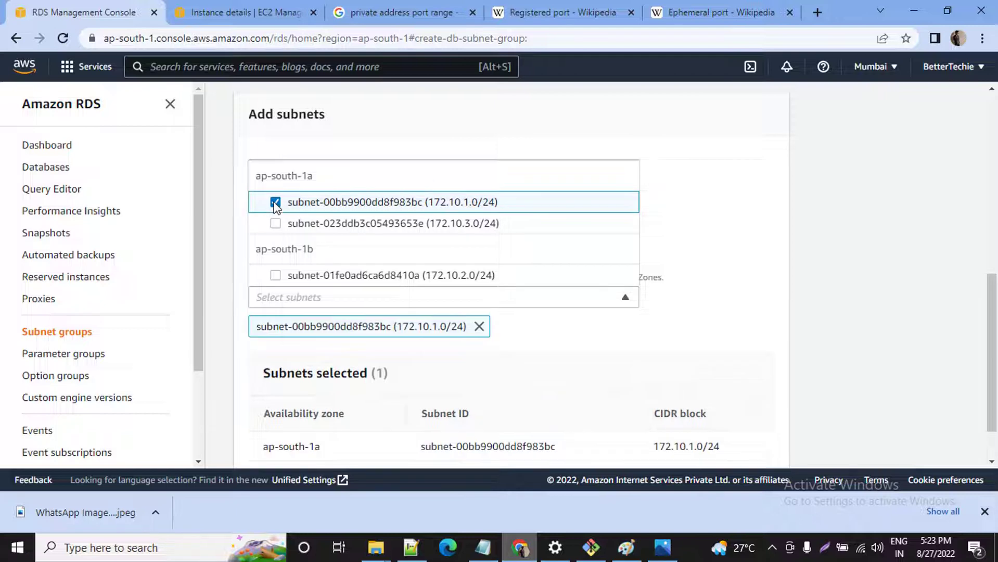
{"action": "left_click", "coordinate": [274, 280]}
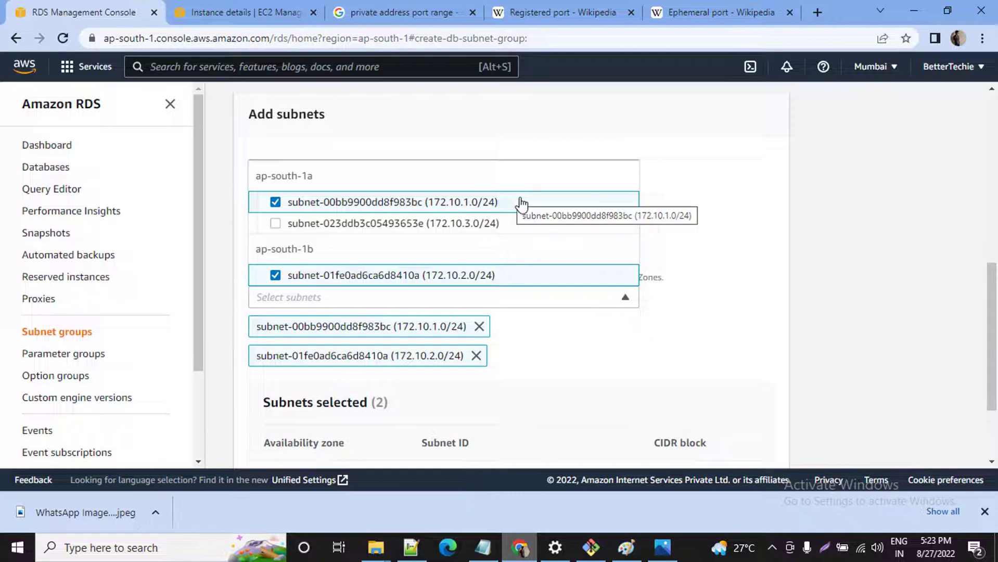
{"action": "left_click", "coordinate": [714, 239]}
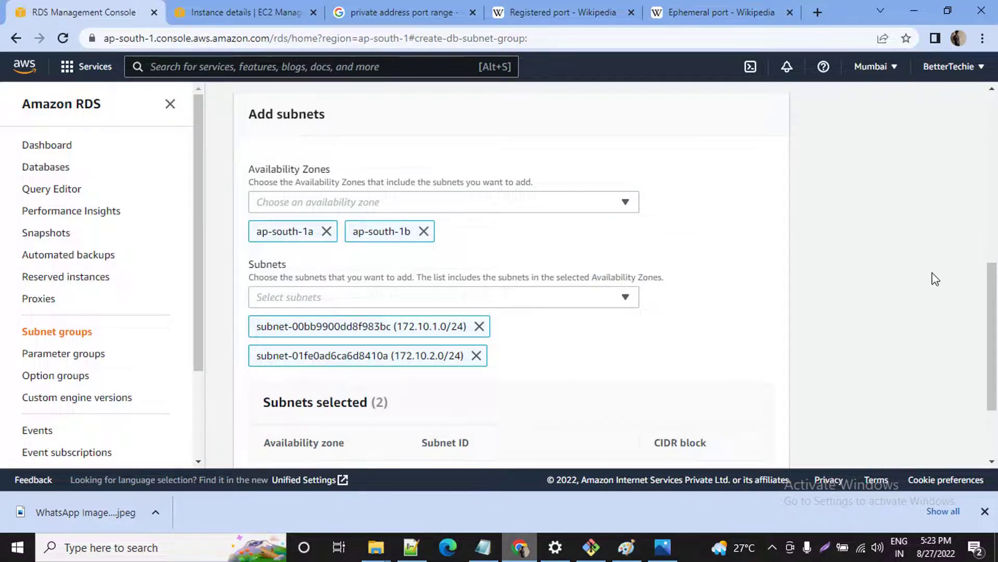
Cancel the subnet group form, returning to the Subnet groups list with reliancesubgroup.
{"action": "scroll", "coordinate": [994, 307], "scroll_direction": "down", "scroll_amount": 1}
{"action": "scroll", "coordinate": [995, 307], "scroll_direction": "down", "scroll_amount": 3}
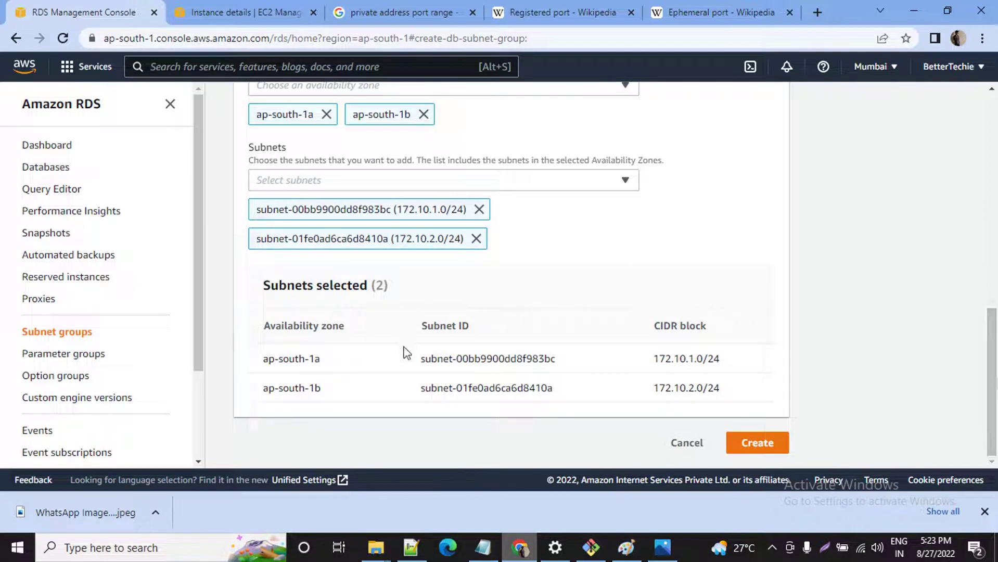
{"action": "scroll", "coordinate": [995, 370], "scroll_direction": "up", "scroll_amount": 2}
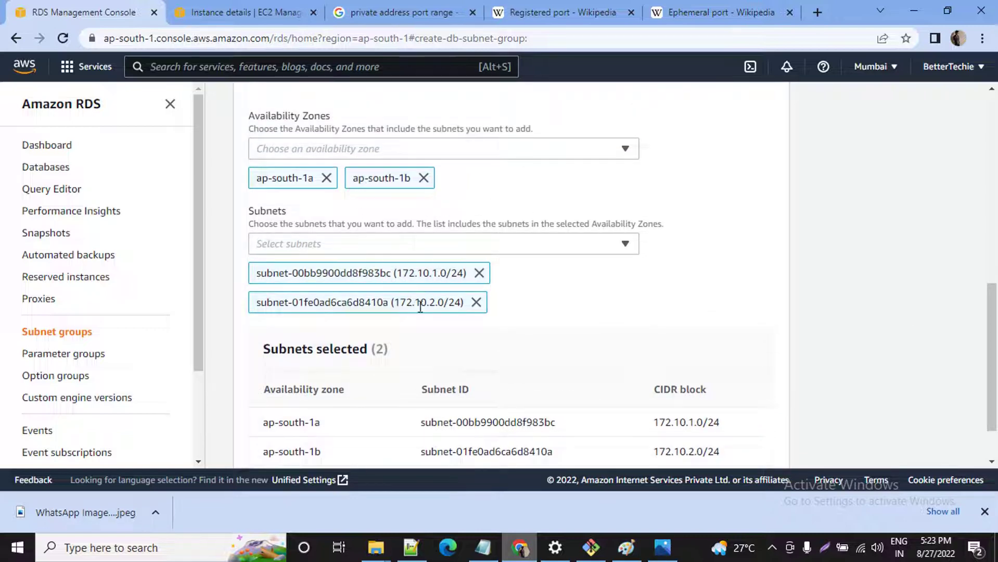
{"action": "scroll", "coordinate": [995, 430], "scroll_direction": "down", "scroll_amount": 2}
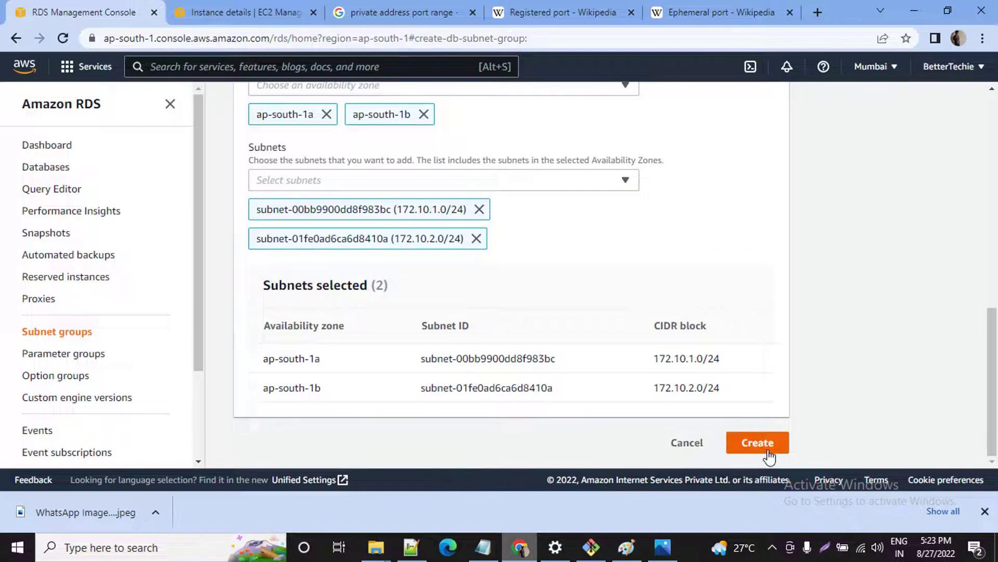
{"action": "left_click", "coordinate": [686, 446]}
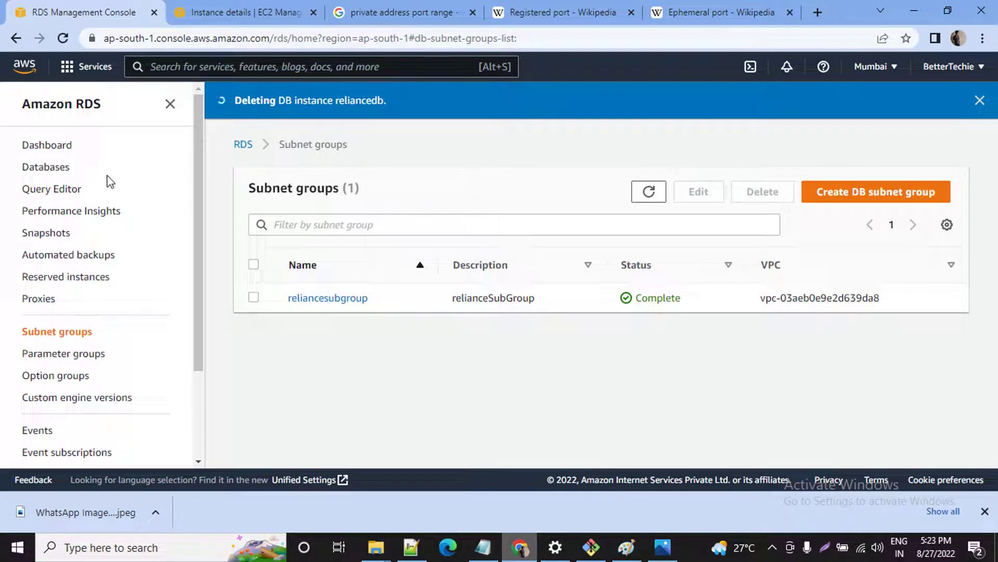
Go to the RDS Databases list and begin creating a new database.
{"action": "left_click", "coordinate": [31, 172]}
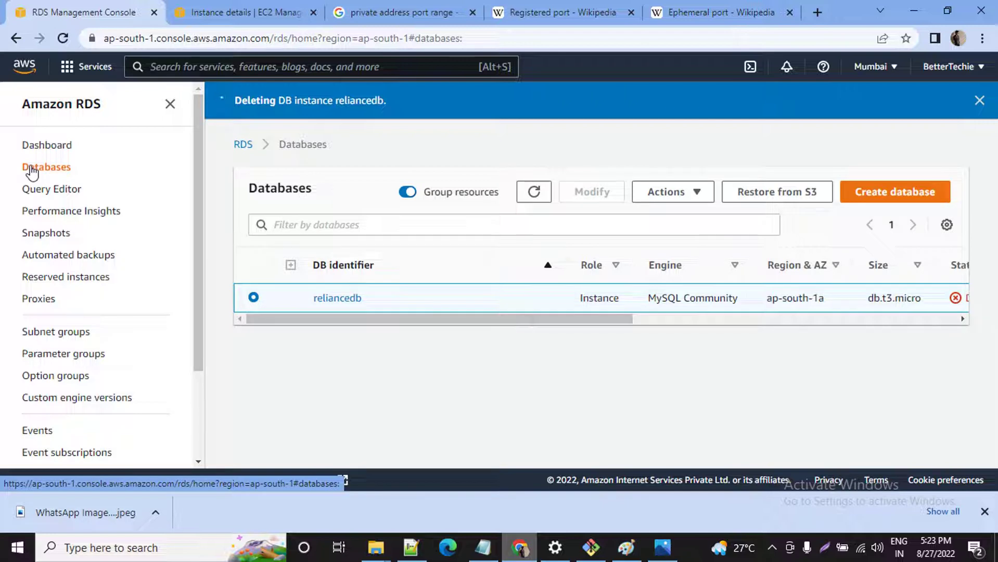
{"action": "left_click", "coordinate": [912, 197]}
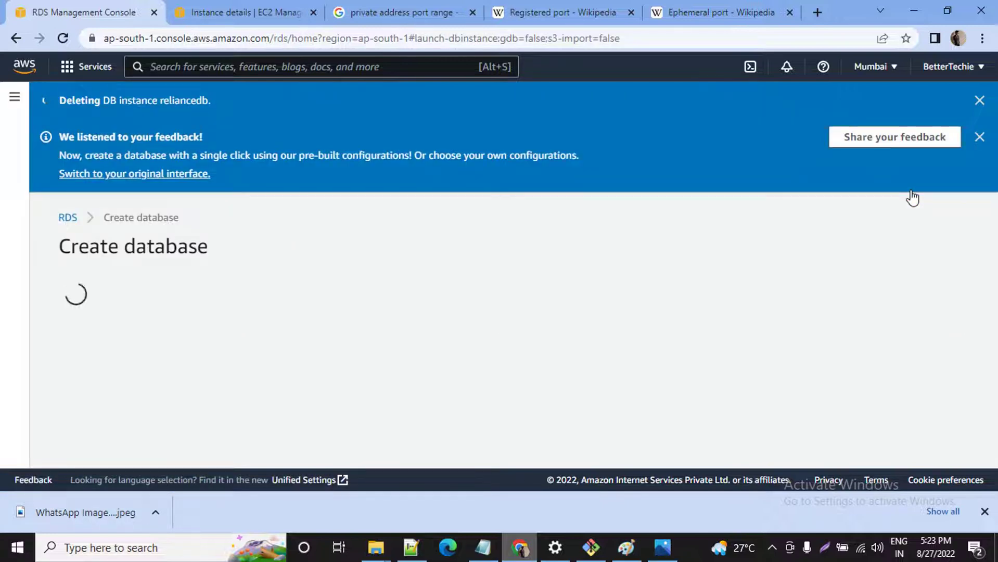
Dismiss the deletion notice, then choose MySQL 8.0.28 with the Free tier template.
{"action": "left_click", "coordinate": [979, 101]}
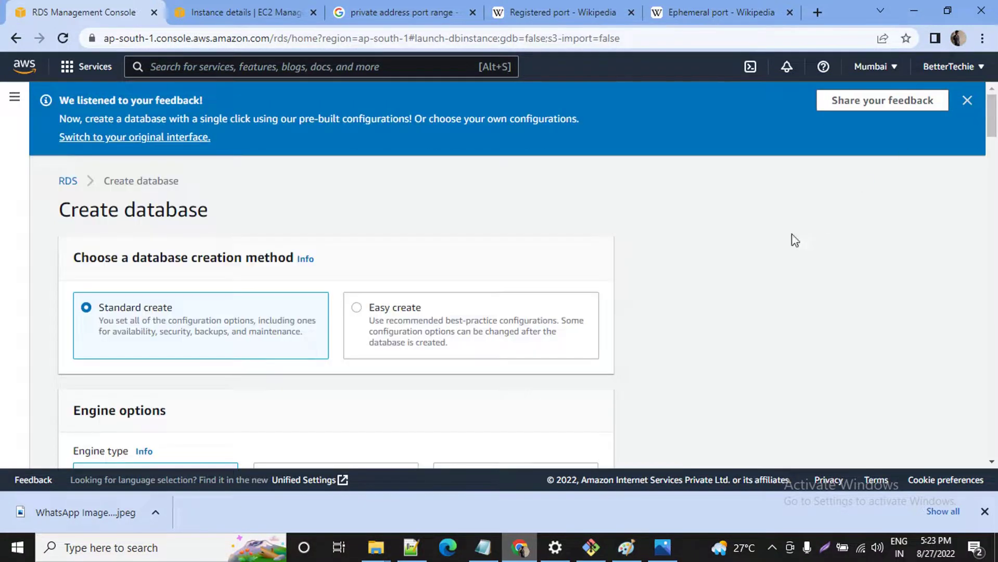
{"action": "scroll", "coordinate": [995, 128], "scroll_direction": "down", "scroll_amount": 1}
{"action": "scroll", "coordinate": [995, 143], "scroll_direction": "down", "scroll_amount": 4}
{"action": "scroll", "coordinate": [995, 143], "scroll_direction": "up", "scroll_amount": 5}
{"action": "scroll", "coordinate": [994, 115], "scroll_direction": "down", "scroll_amount": 2}
{"action": "scroll", "coordinate": [992, 130], "scroll_direction": "down", "scroll_amount": 3}
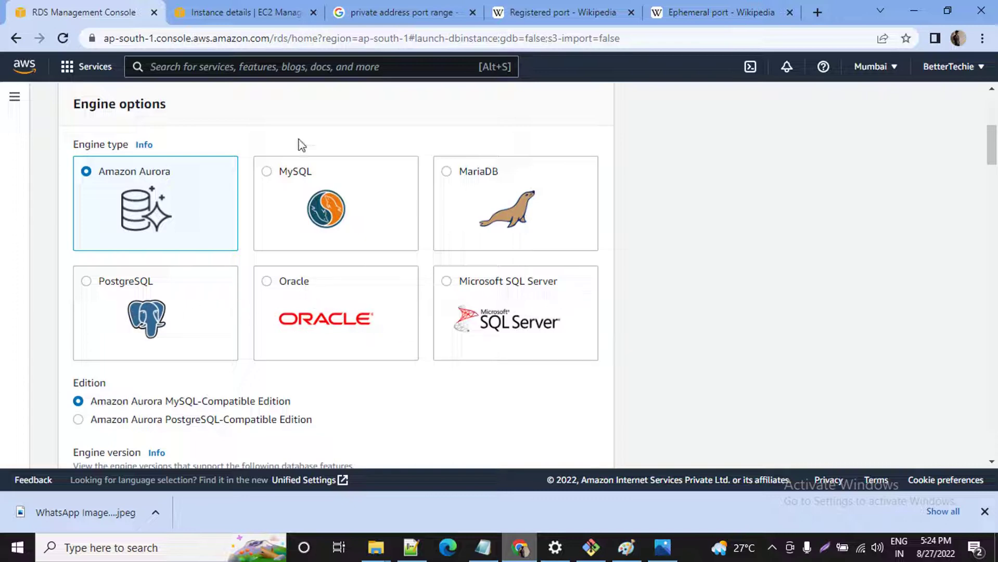
{"action": "left_click", "coordinate": [266, 173]}
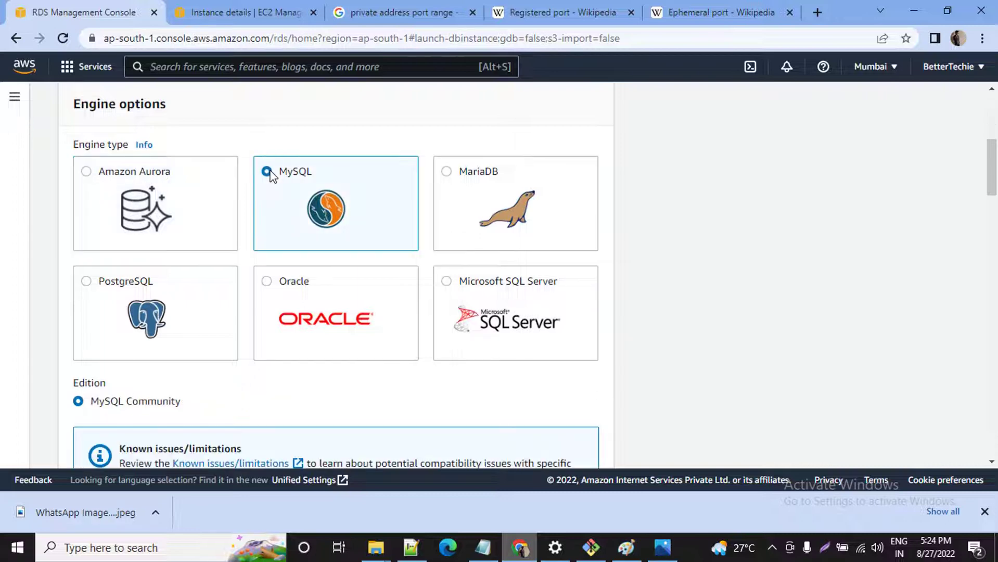
{"action": "left_click_drag", "start_coordinate": [993, 143], "coordinate": [992, 160]}
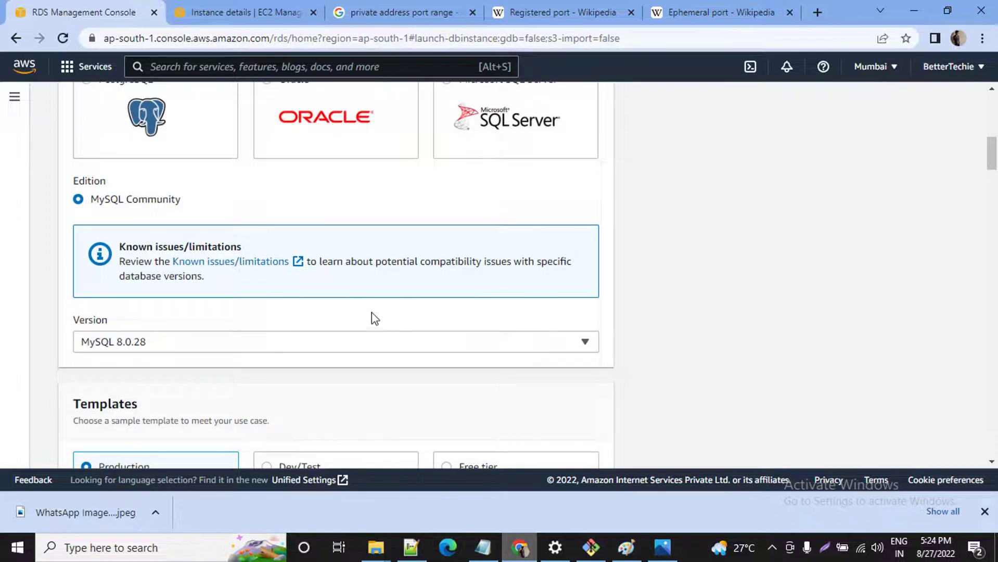
{"action": "left_click", "coordinate": [353, 342]}
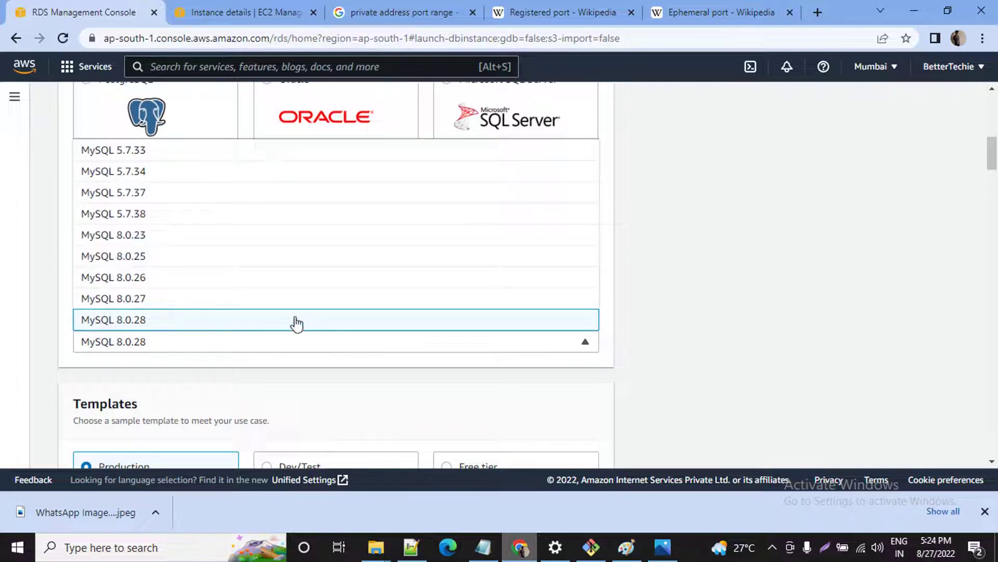
{"action": "left_click", "coordinate": [759, 340]}
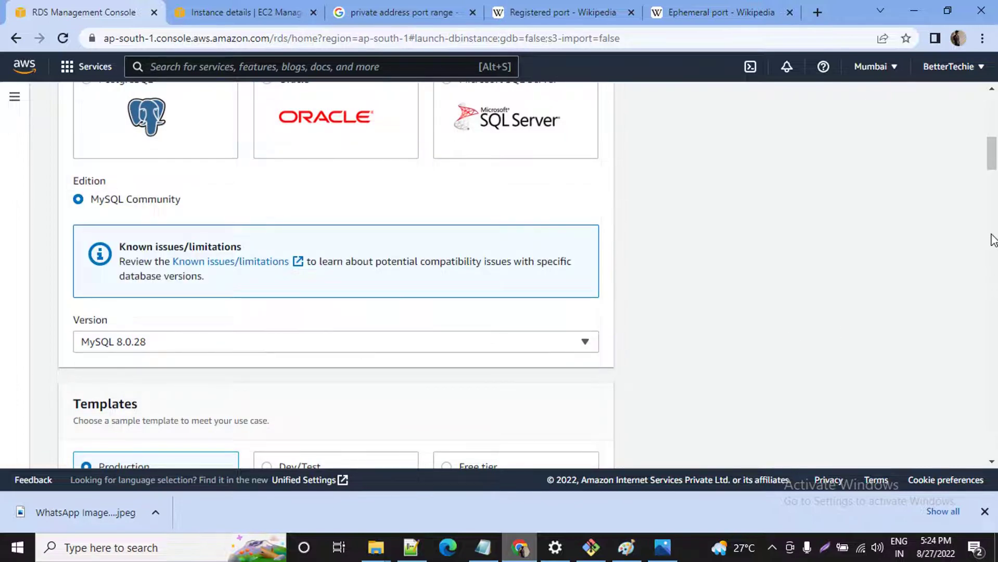
{"action": "left_click_drag", "start_coordinate": [991, 151], "coordinate": [992, 175]}
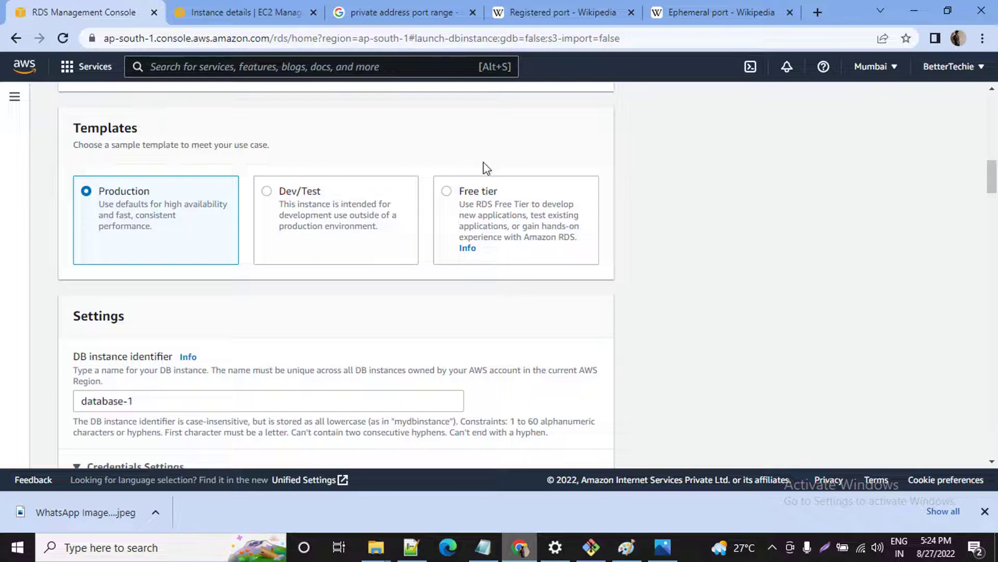
{"action": "left_click", "coordinate": [447, 193]}
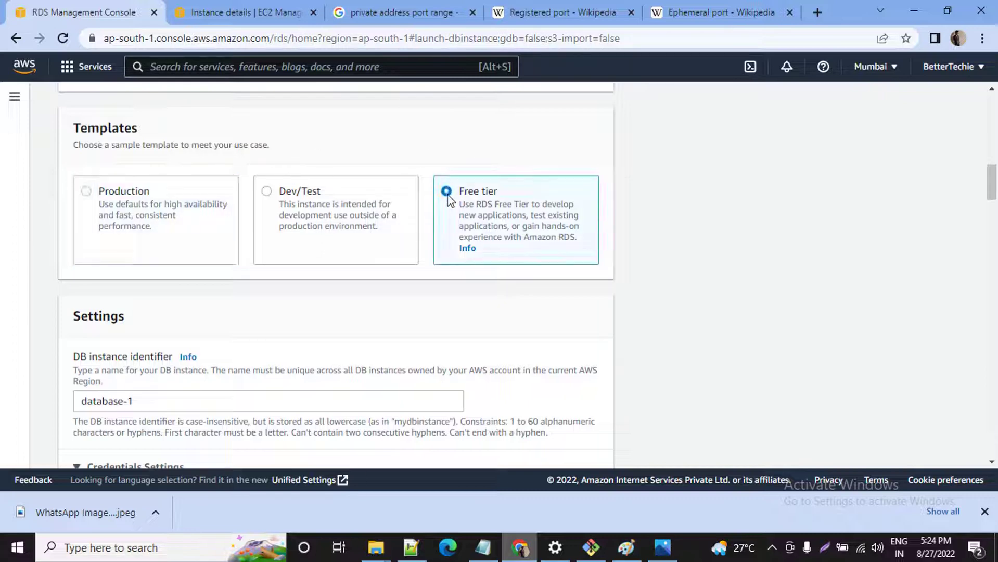
Replace the default identifier database-1 with JIOdb.
{"action": "scroll", "coordinate": [994, 187], "scroll_direction": "down", "scroll_amount": 3}
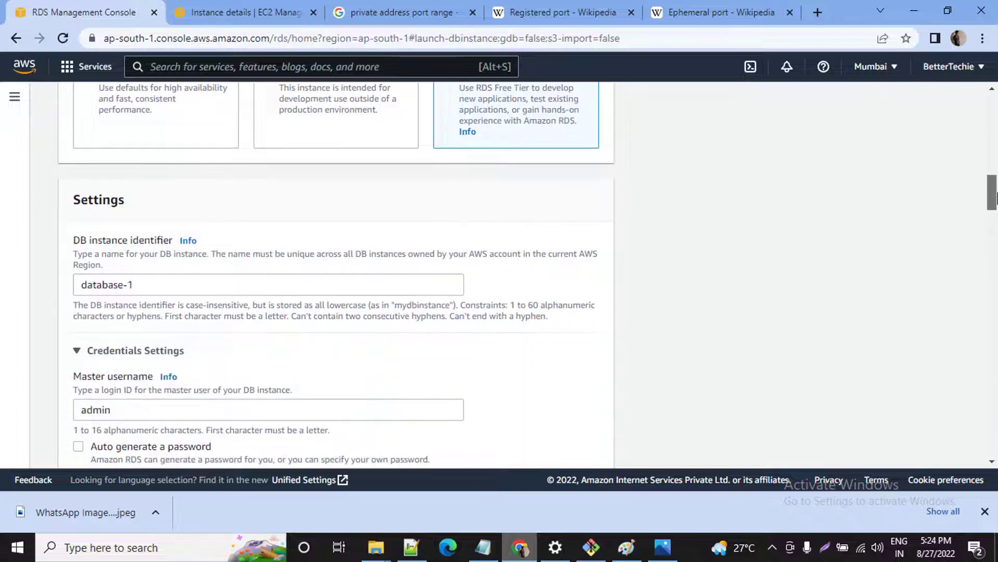
{"action": "left_click_drag", "start_coordinate": [146, 252], "coordinate": [79, 251]}
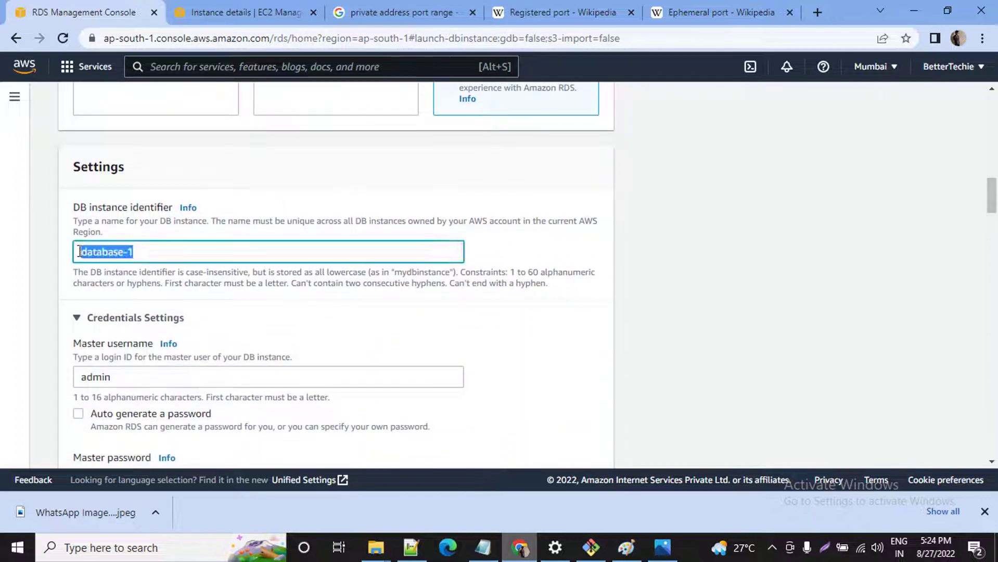
{"action": "key", "text": "BackSpace"}
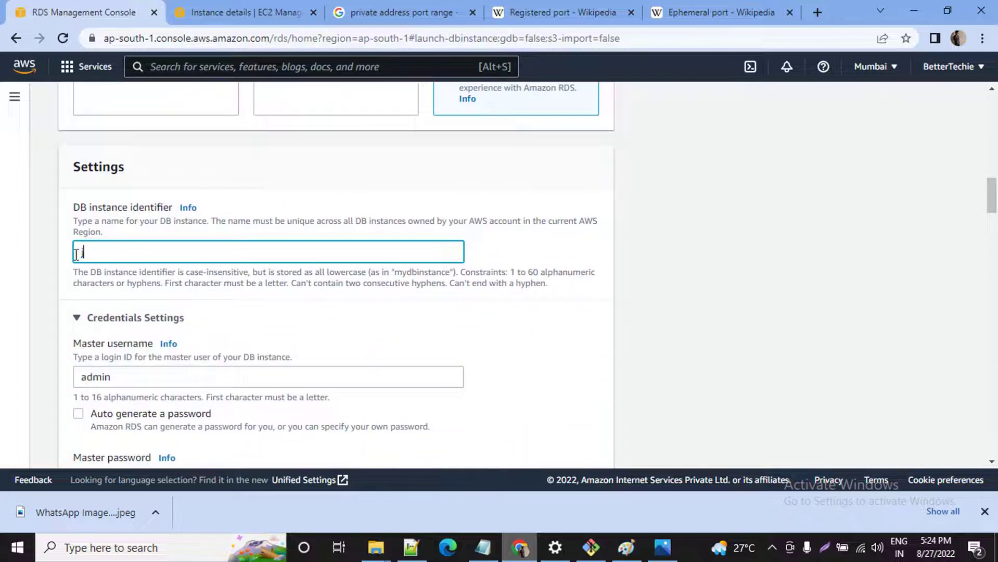
{"action": "key", "text": "BackSpace"}
{"action": "key", "text": "BackSpace"}
{"action": "type", "text": "j"}
{"action": "left_click_drag", "start_coordinate": [993, 197], "coordinate": [994, 211]}
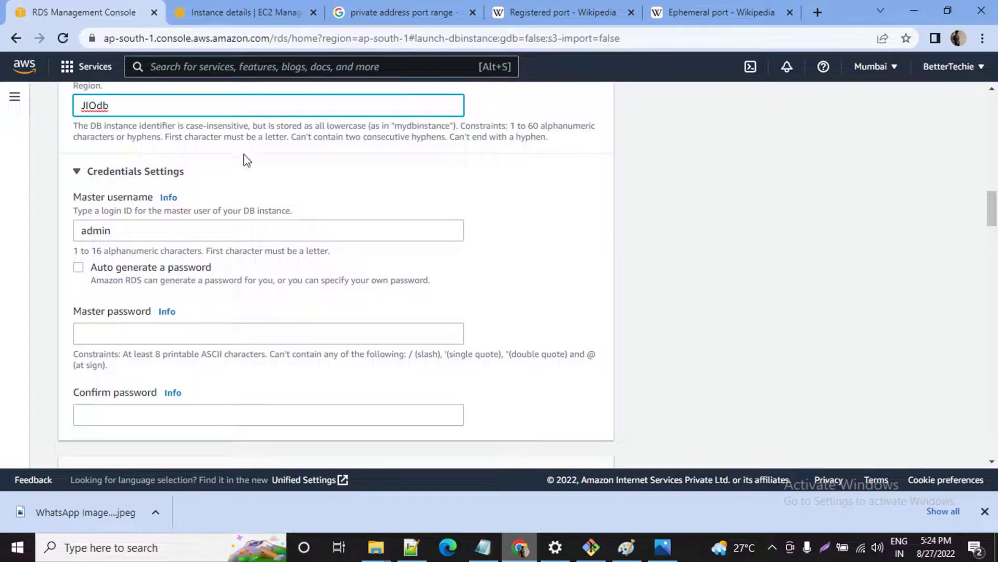
Change the master username from admin to root.
{"action": "left_click", "coordinate": [150, 229]}
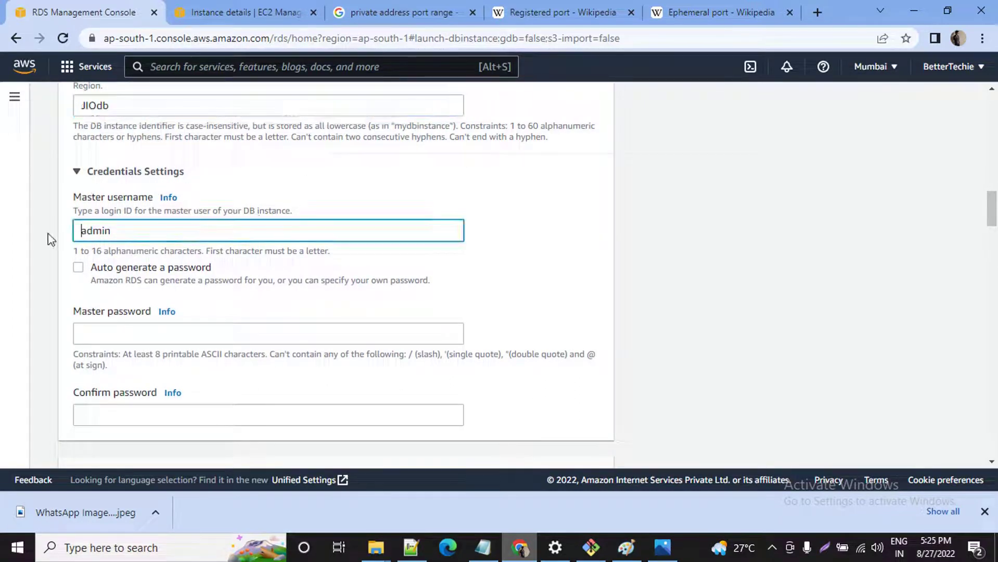
{"action": "key", "text": "Delete"}
{"action": "key", "text": "Delete"}
{"action": "key", "text": "Delete"}
{"action": "key", "text": "Delete"}
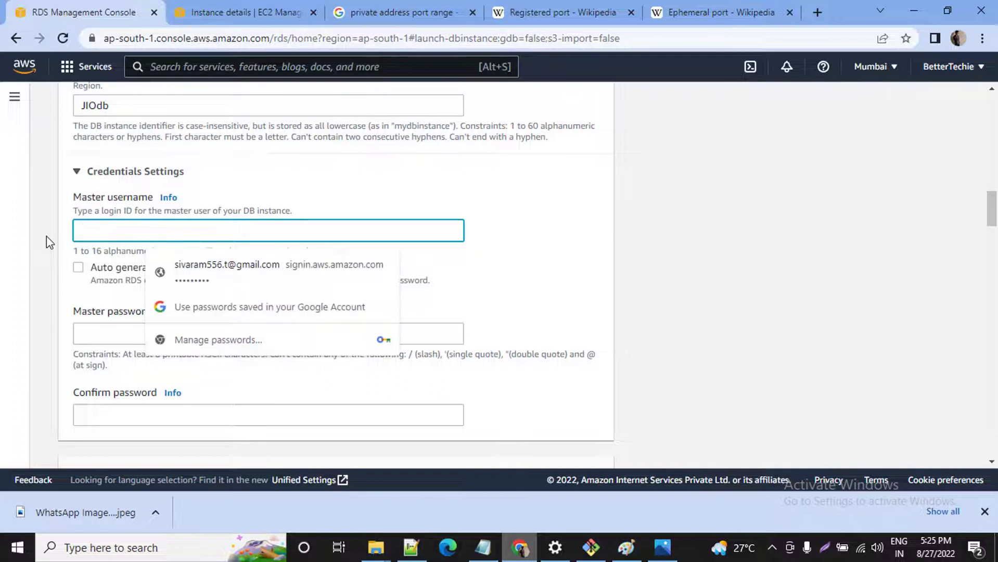
{"action": "type", "text": "r"}
{"action": "key", "text": "BackSpace"}
{"action": "type", "text": "root"}
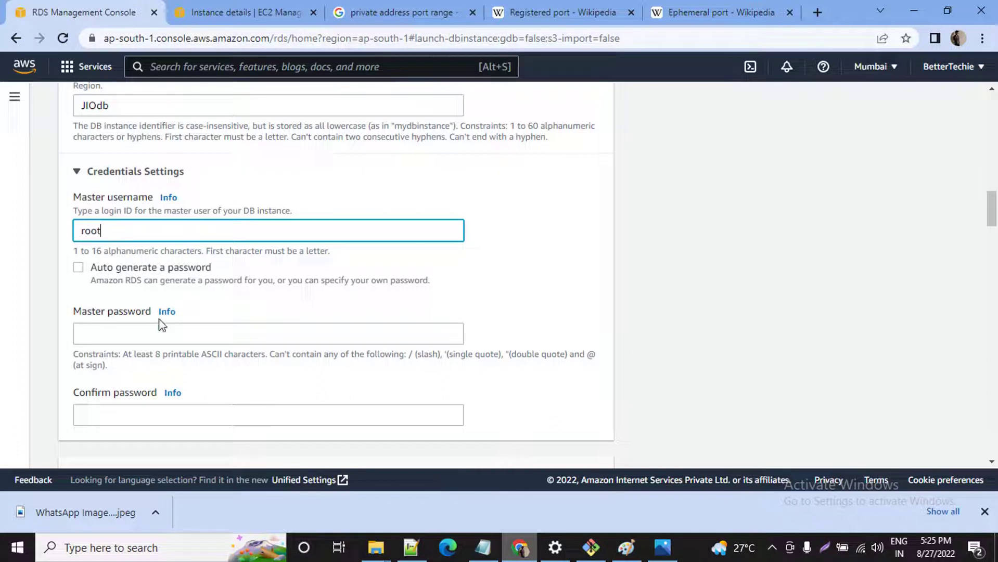
Enter the master password and the same value in Confirm password.
{"action": "left_click", "coordinate": [167, 334]}
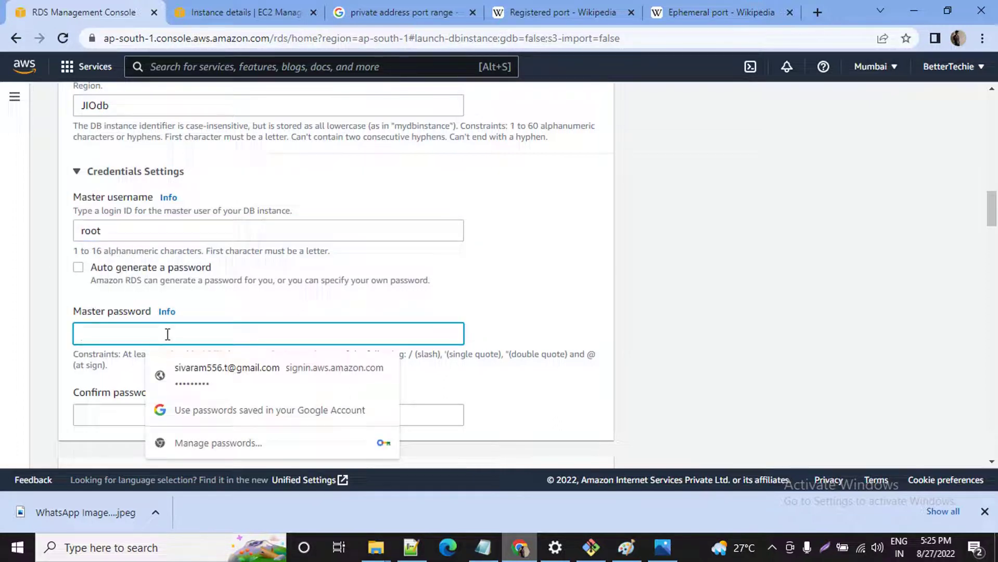
{"action": "left_click", "coordinate": [545, 307]}
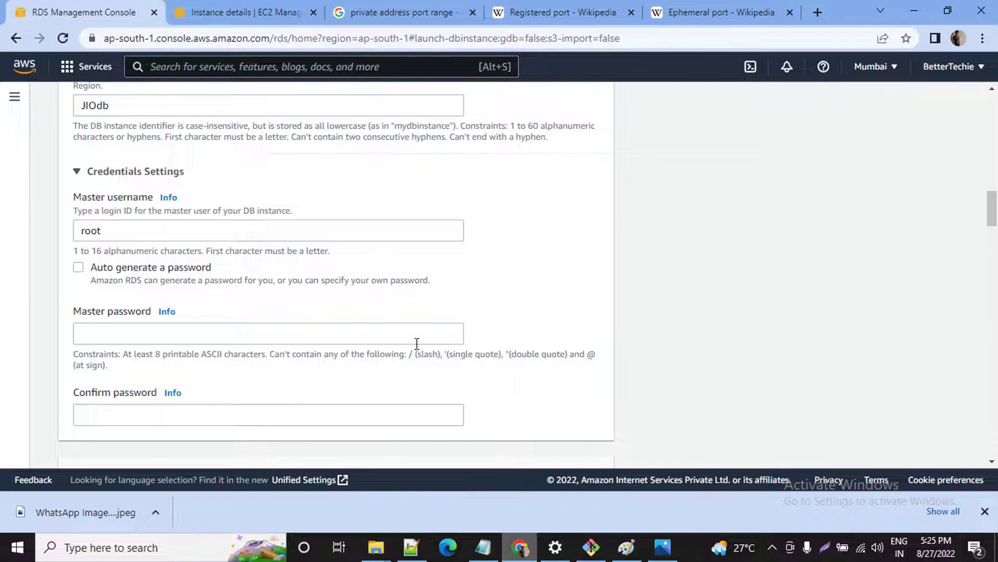
{"action": "left_click", "coordinate": [392, 339]}
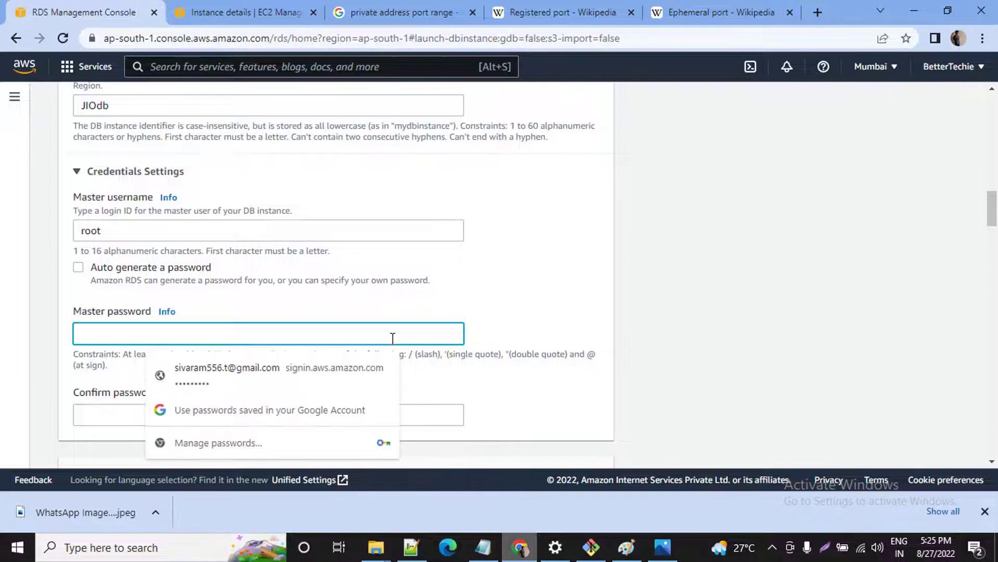
{"action": "type", "text": "••"}
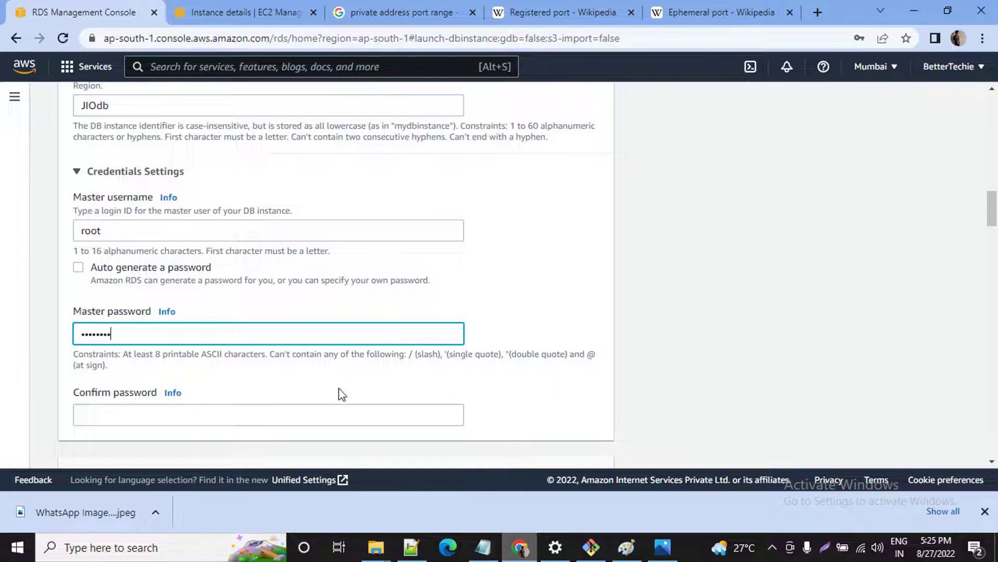
{"action": "left_click", "coordinate": [298, 413]}
{"action": "type", "text": "•••"}
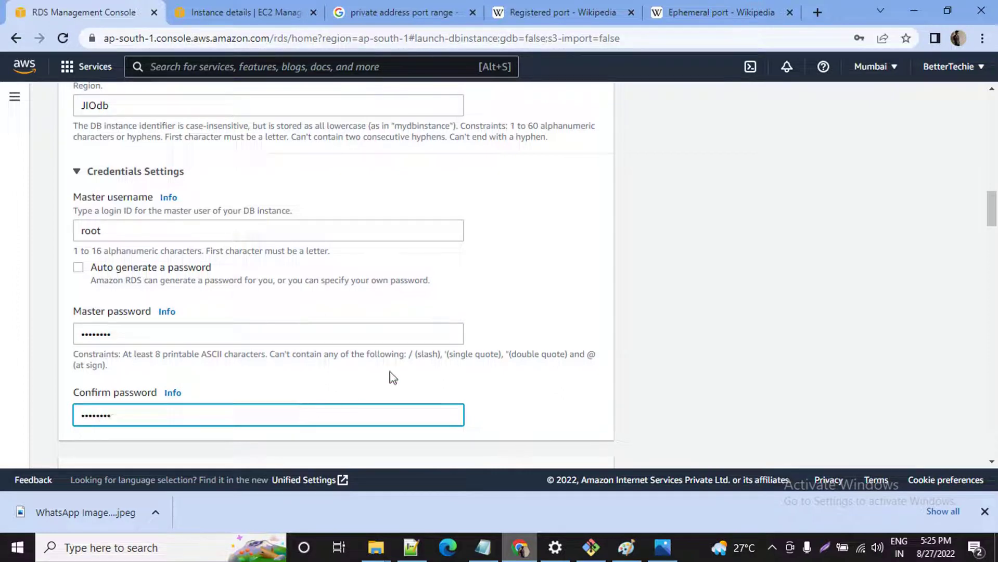
{"action": "left_click", "coordinate": [737, 288]}
{"action": "left_click_drag", "start_coordinate": [991, 218], "coordinate": [992, 250]}
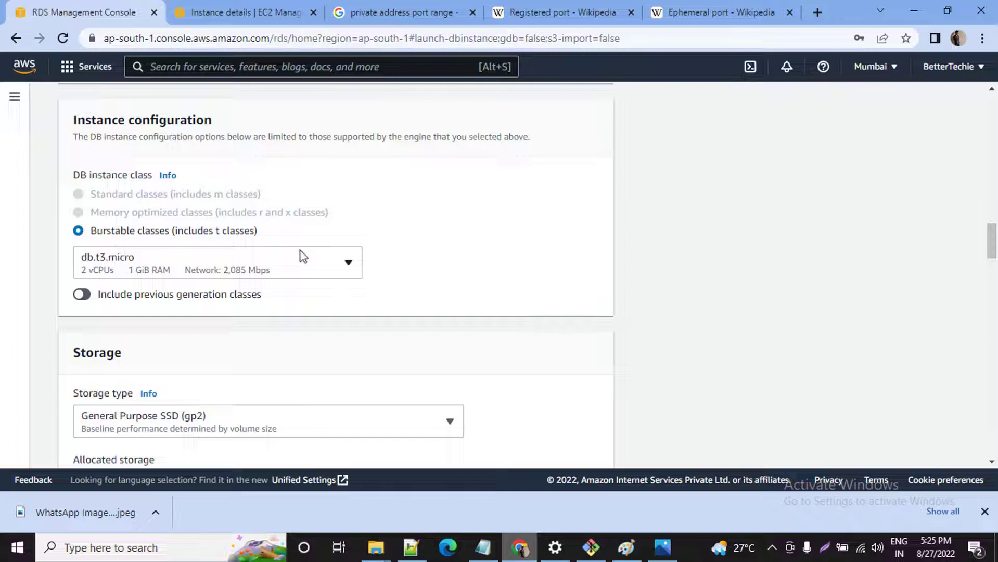
Turn off storage autoscaling for the database.
{"action": "left_click_drag", "start_coordinate": [993, 246], "coordinate": [996, 265]}
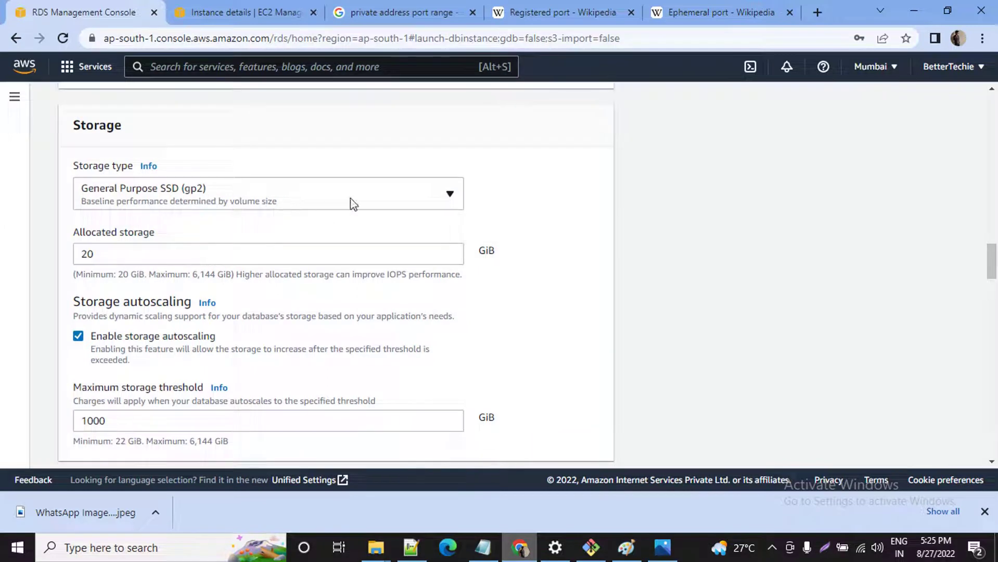
{"action": "left_click_drag", "start_coordinate": [992, 260], "coordinate": [993, 275]}
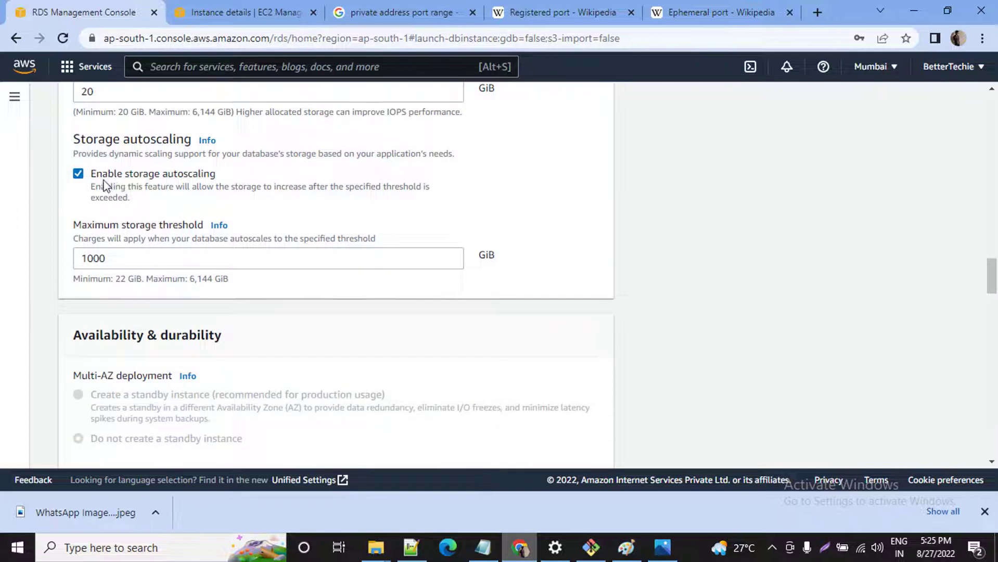
{"action": "left_click", "coordinate": [78, 174]}
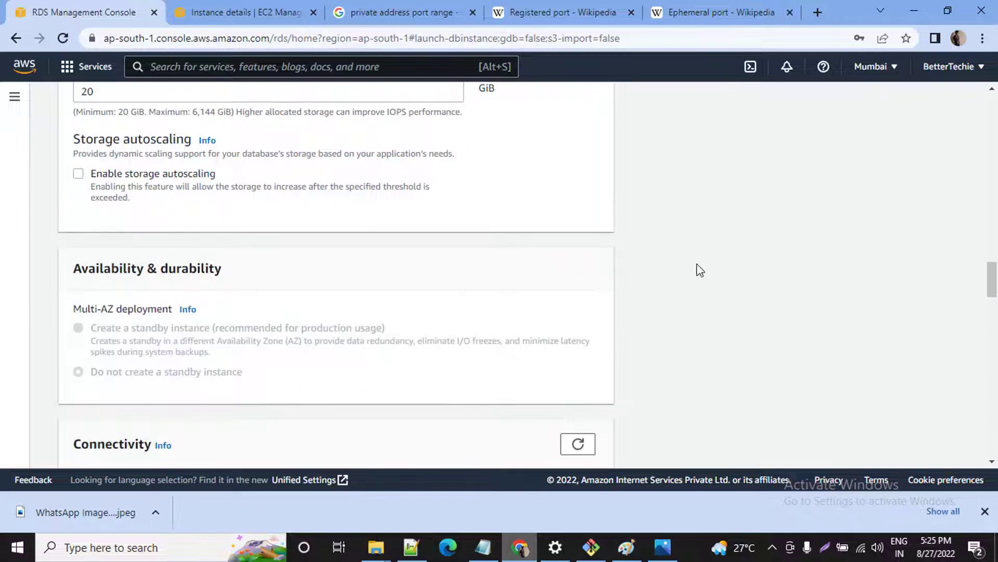
{"action": "left_click_drag", "start_coordinate": [992, 291], "coordinate": [995, 337]}
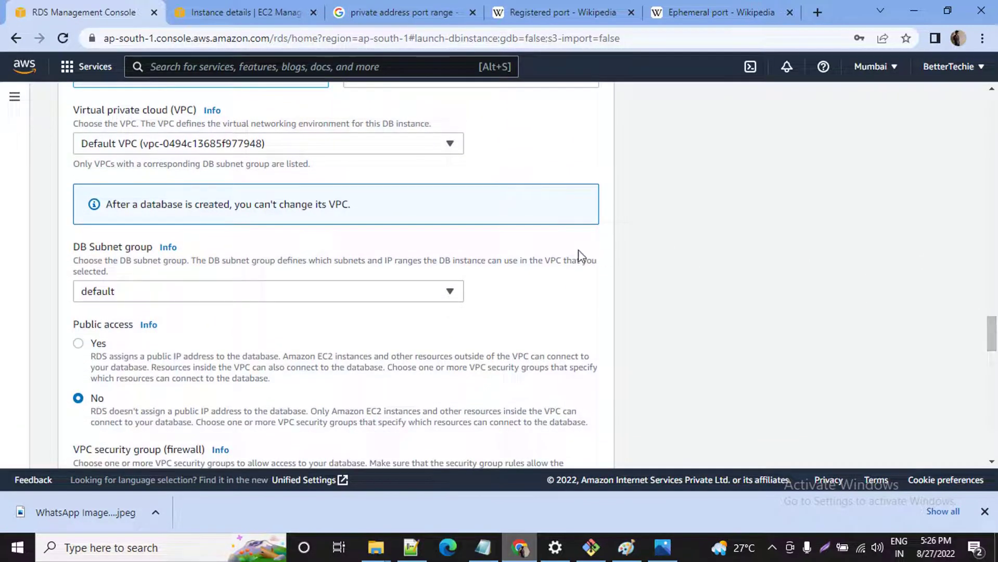
Place the database in relianceVPC with the reliancesubgroup DB subnet group.
{"action": "left_click", "coordinate": [380, 152]}
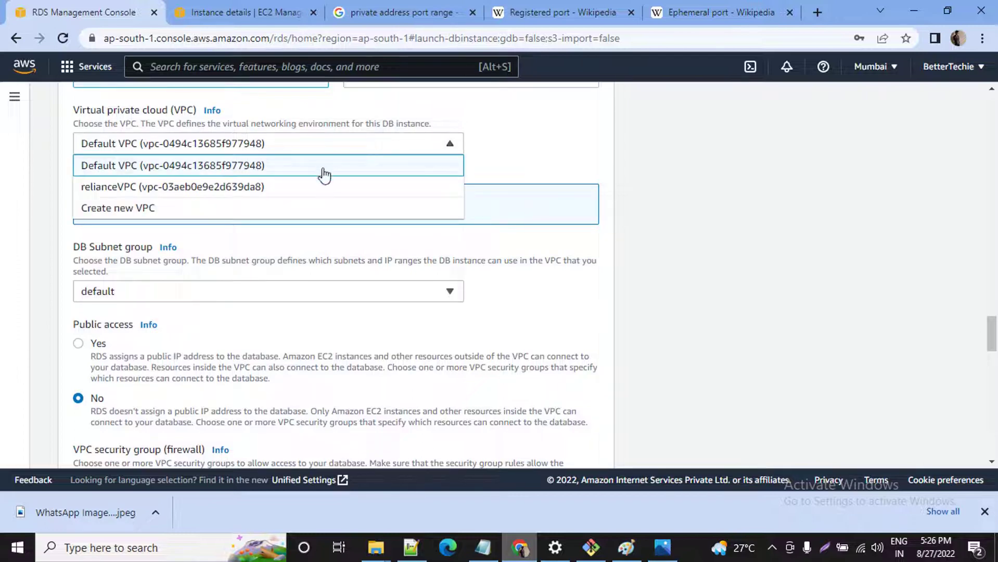
{"action": "left_click", "coordinate": [274, 187]}
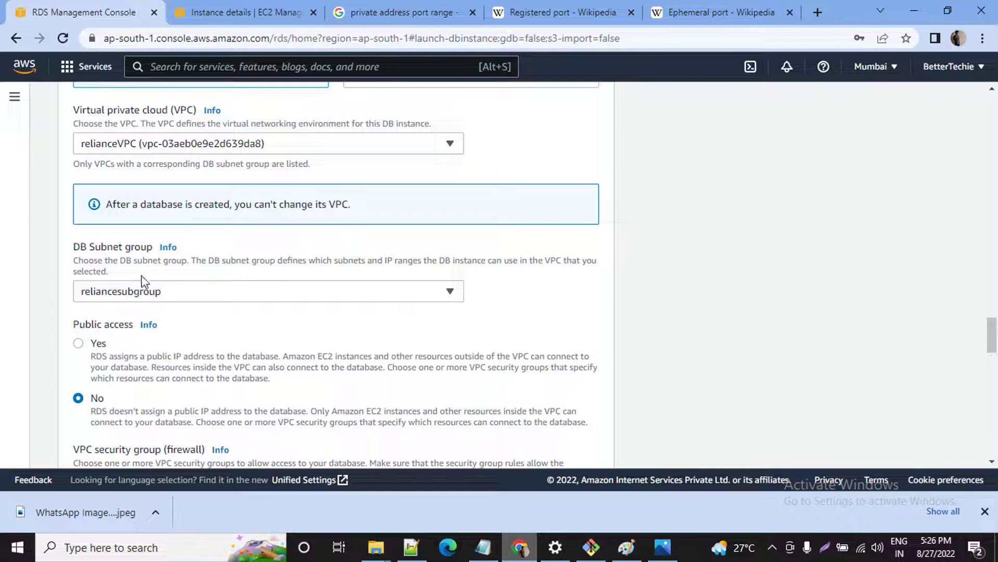
{"action": "left_click_drag", "start_coordinate": [67, 253], "coordinate": [231, 241]}
{"action": "left_click", "coordinate": [254, 245]}
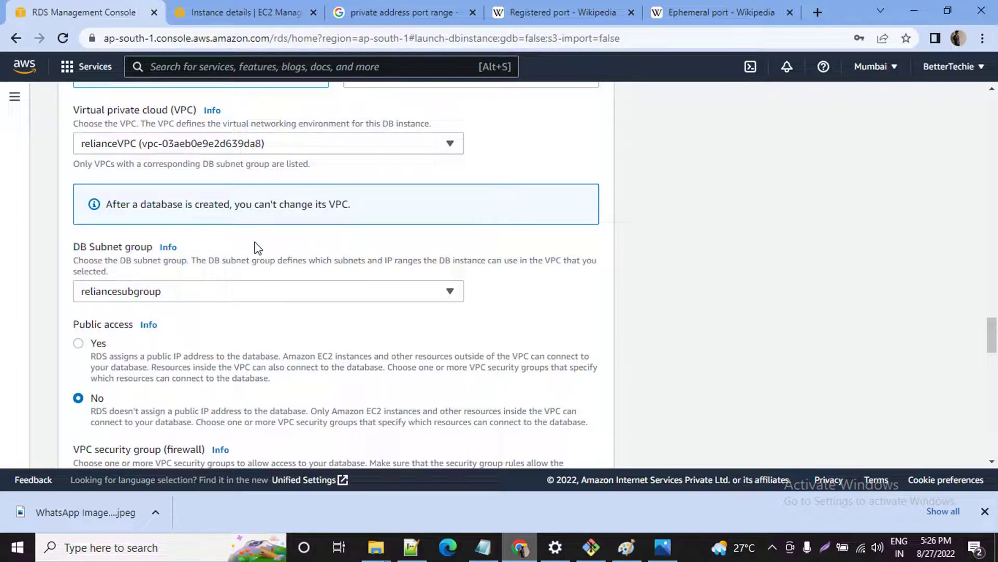
{"action": "left_click", "coordinate": [430, 299]}
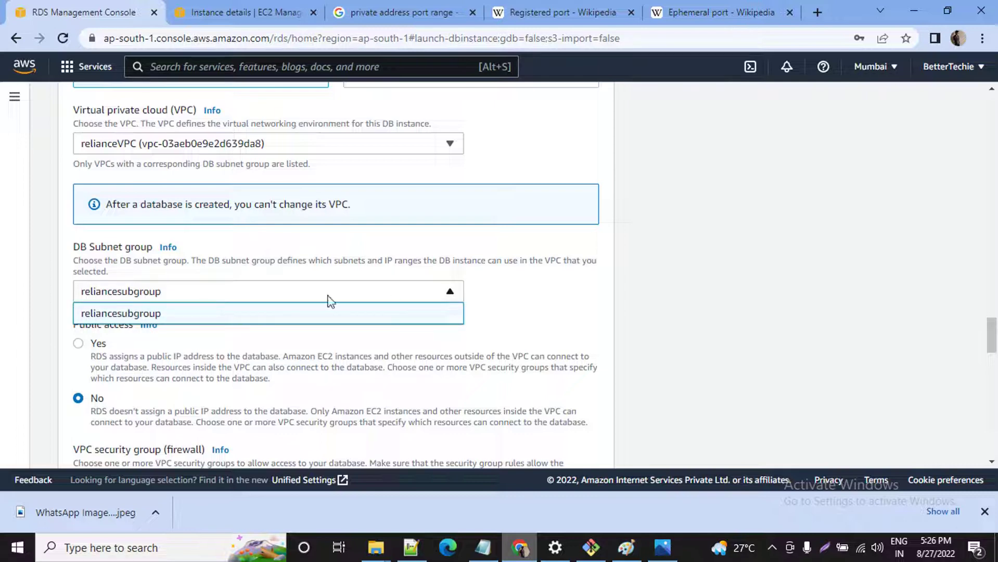
{"action": "left_click", "coordinate": [167, 315]}
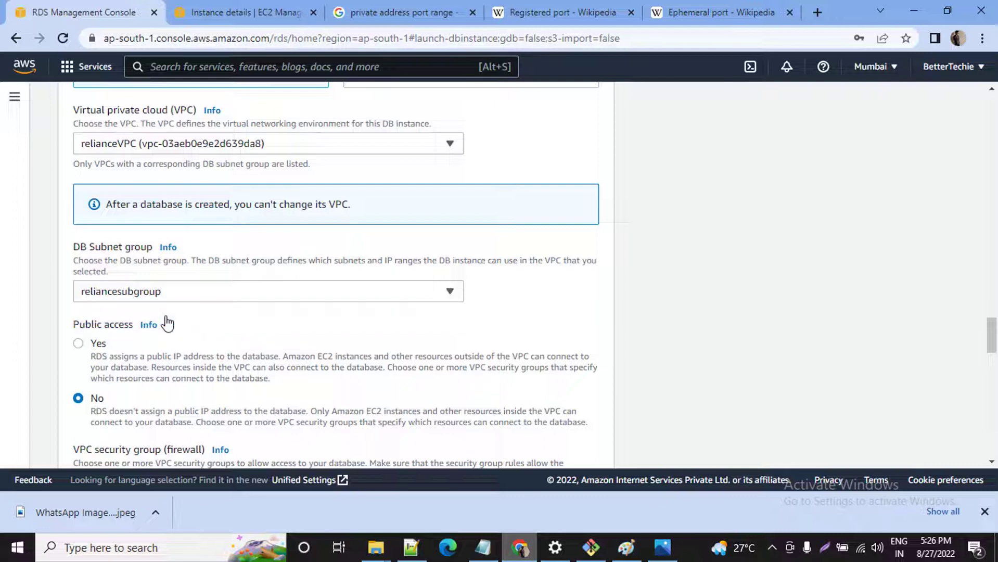
{"action": "key", "text": "alt+Tab"}
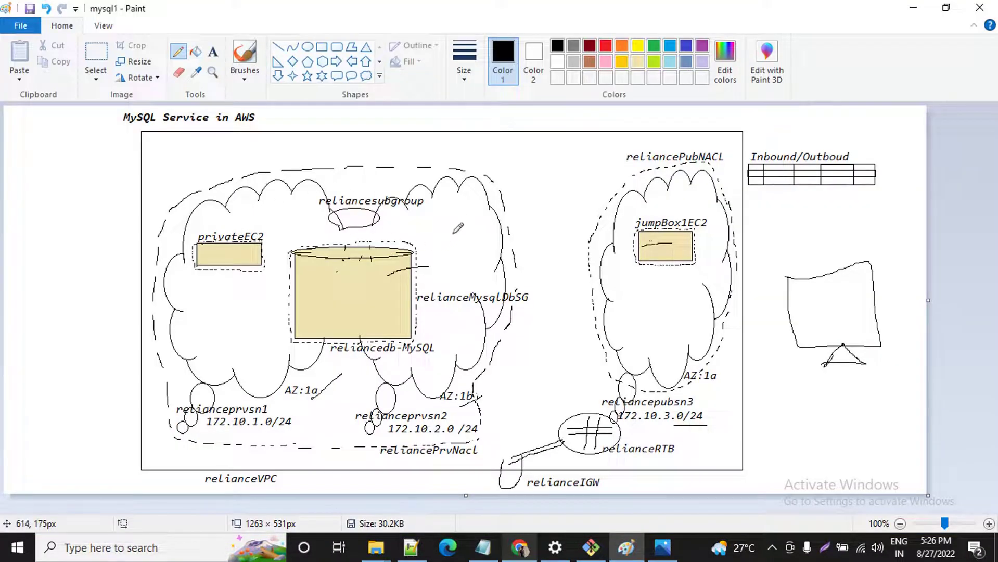
{"action": "key", "text": "alt+Tab"}
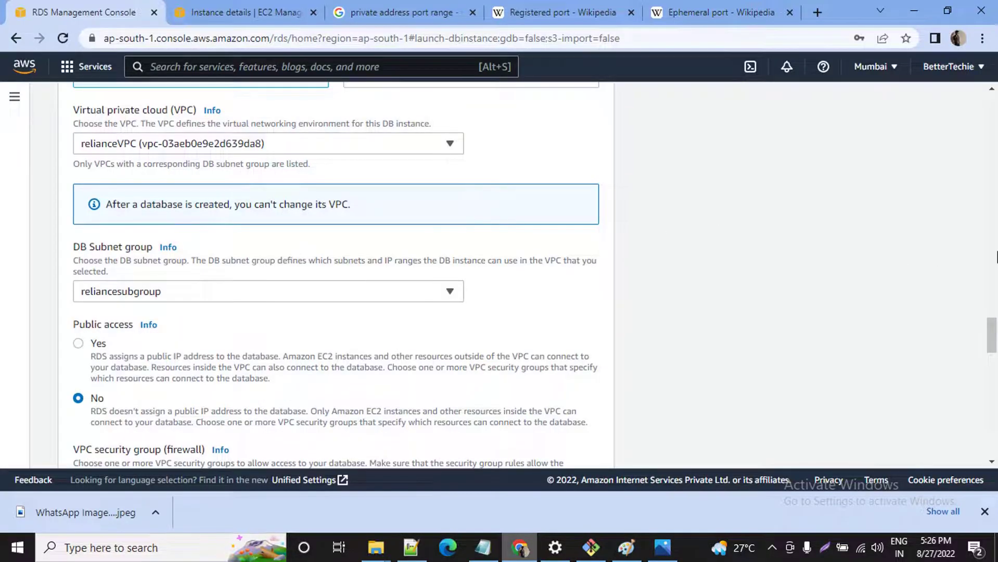
{"action": "left_click_drag", "start_coordinate": [996, 336], "coordinate": [996, 364]}
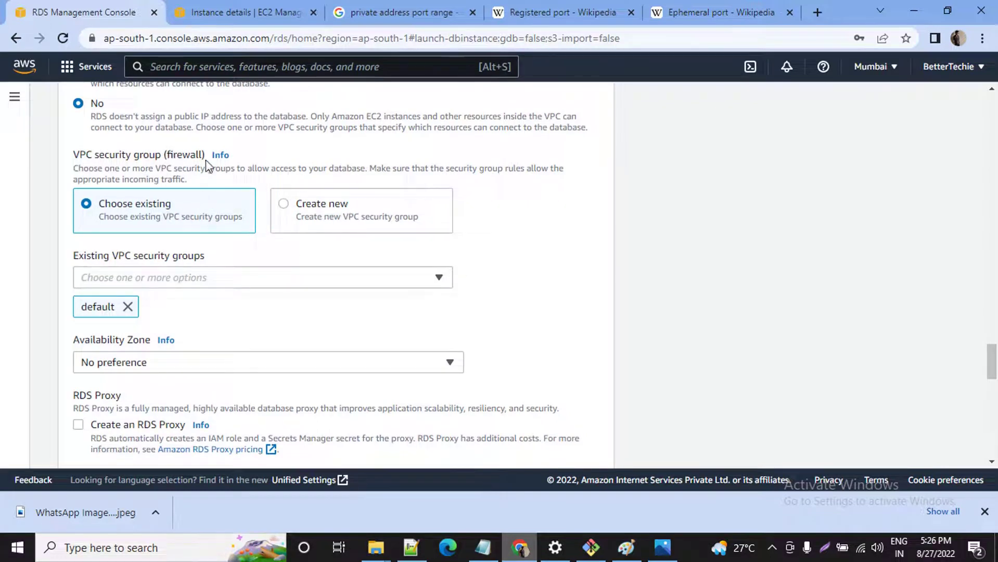
Attach relianceMysqlDbSG alongside default after checking the diagram, then view the privateEC2 instance details.
{"action": "key", "text": "alt+Tab"}
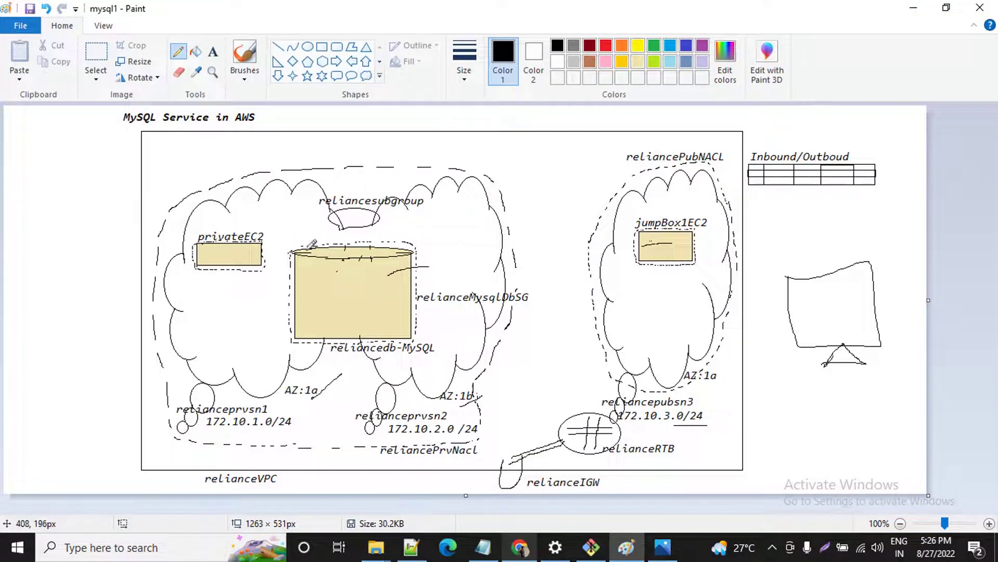
{"action": "key", "text": "alt+Tab"}
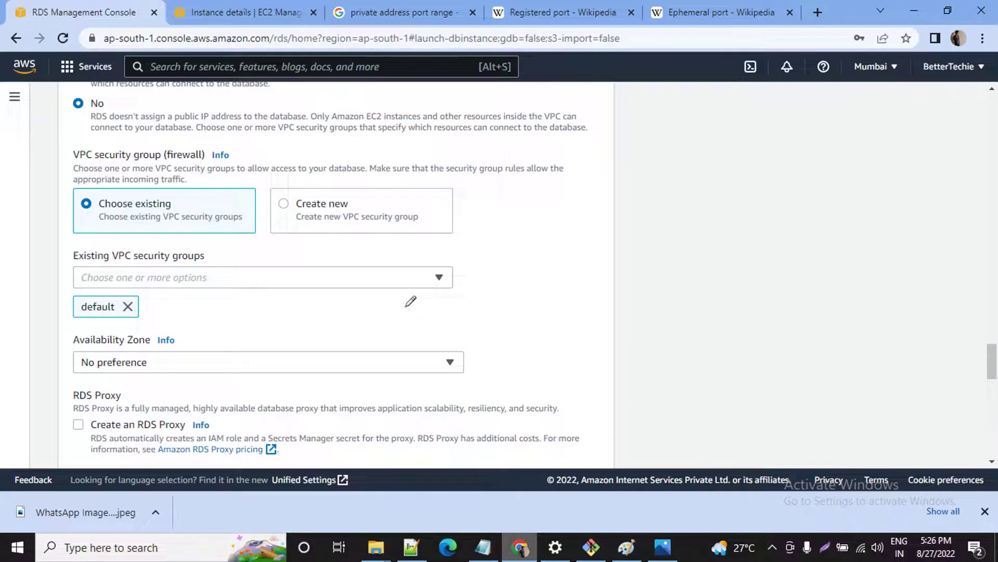
{"action": "key", "text": "alt+Tab"}
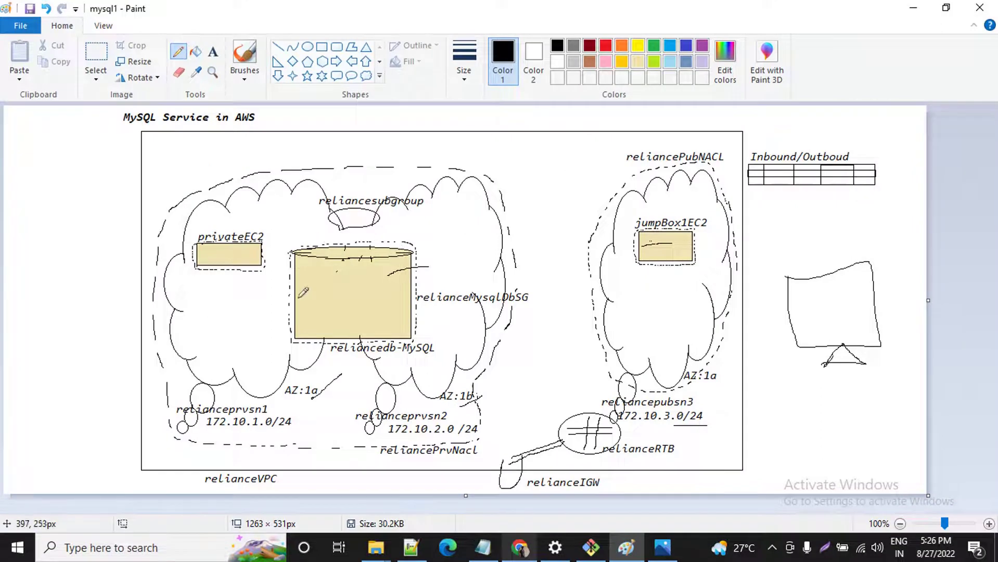
{"action": "key", "text": "alt+Tab"}
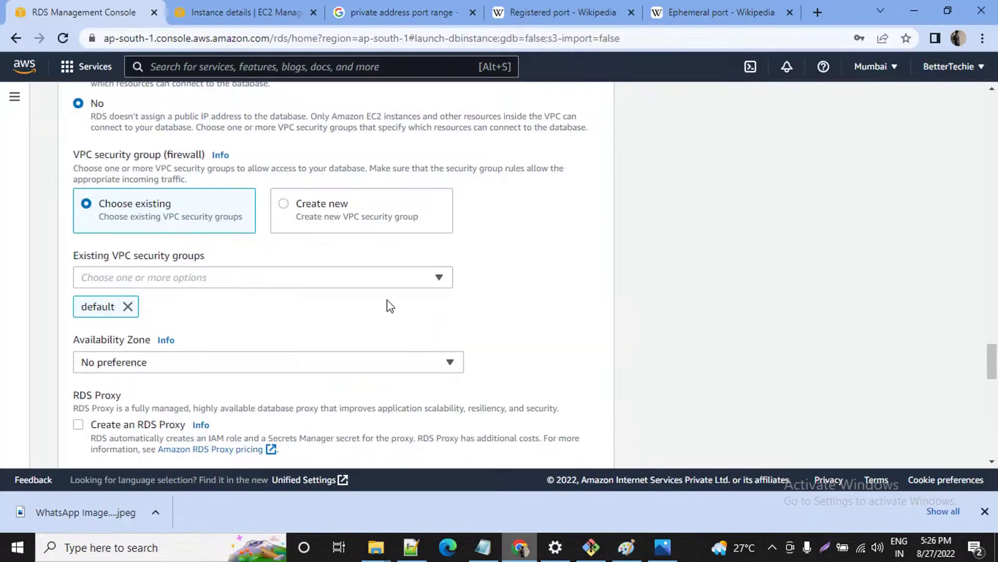
{"action": "left_click", "coordinate": [409, 277]}
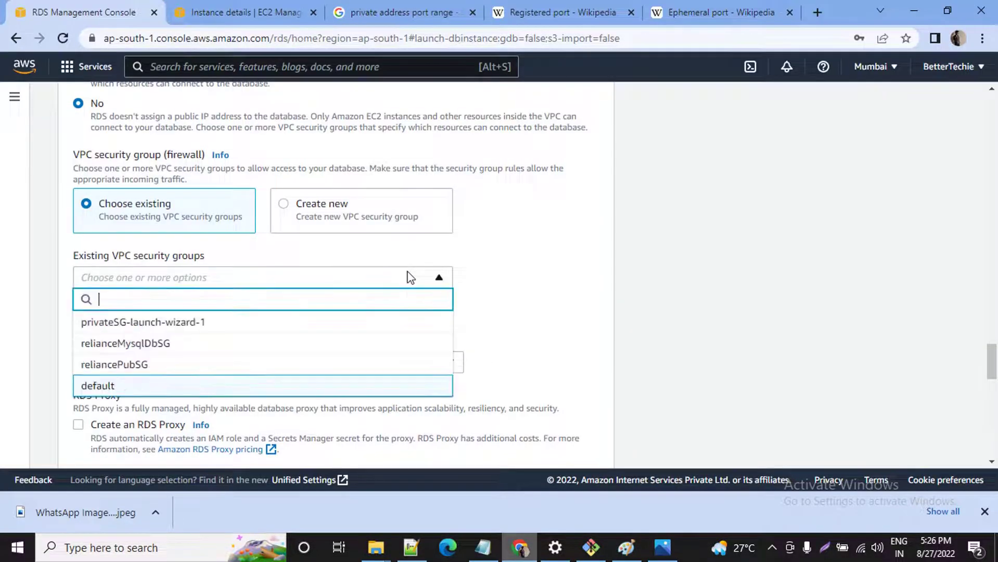
{"action": "left_click", "coordinate": [153, 348]}
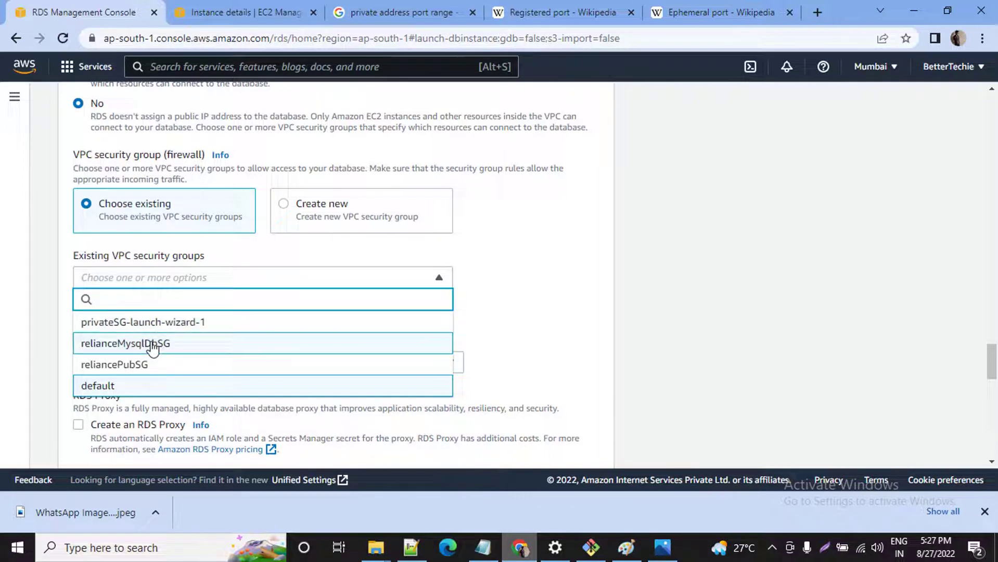
{"action": "left_click", "coordinate": [153, 348]}
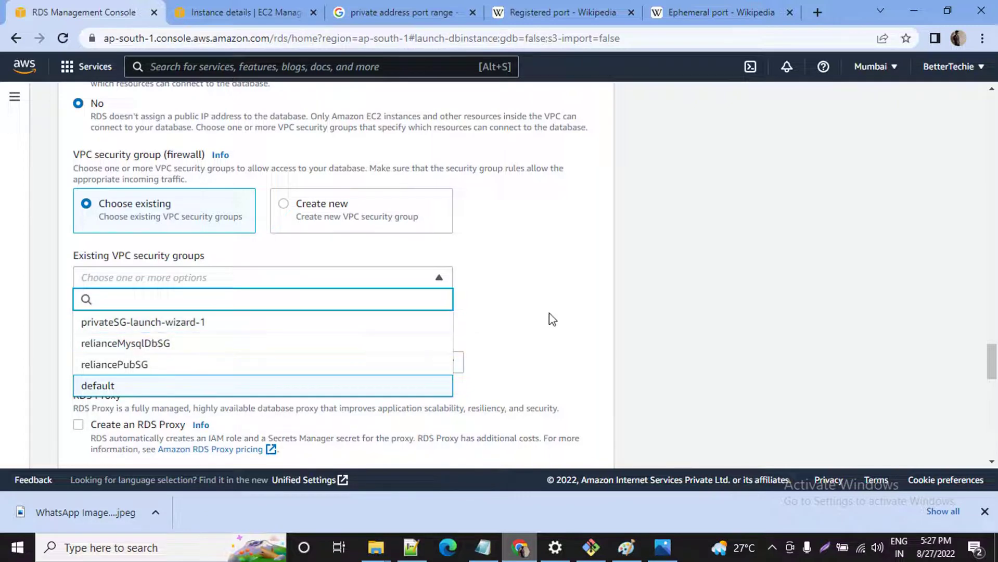
{"action": "left_click", "coordinate": [399, 342]}
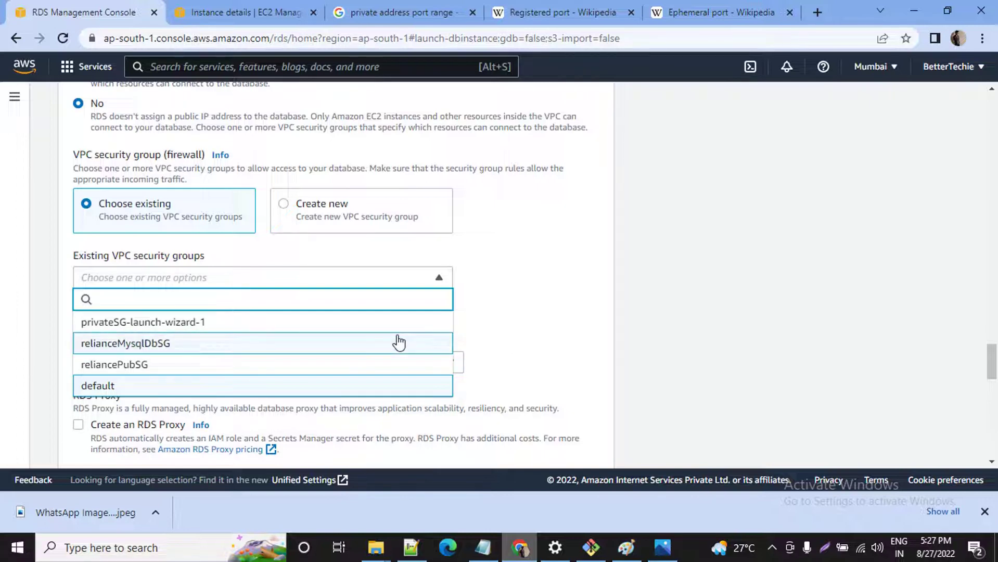
{"action": "left_click", "coordinate": [254, 10]}
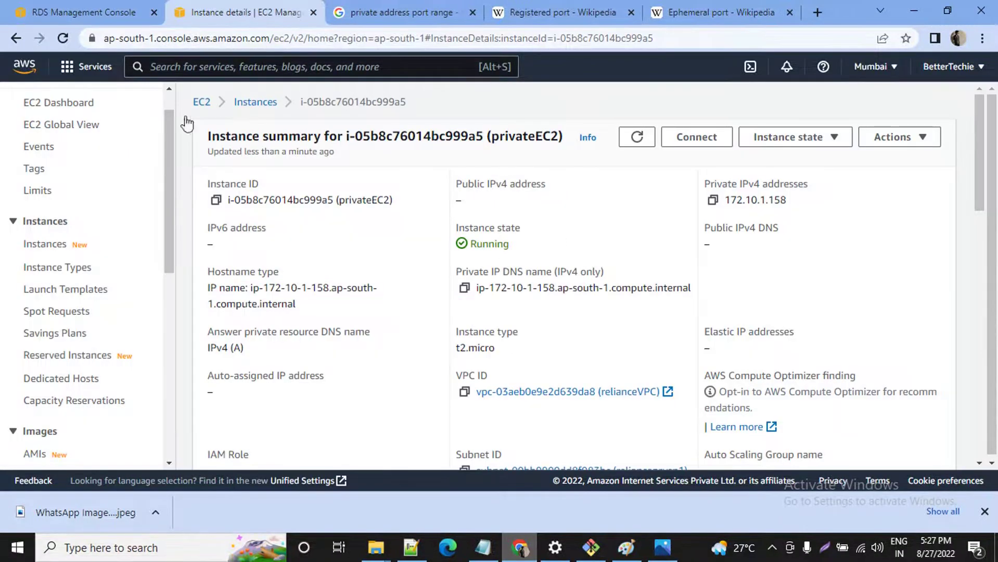
Open the VPC console via the search bar and navigate to its Security groups list.
{"action": "left_click_drag", "start_coordinate": [167, 192], "coordinate": [154, 175]}
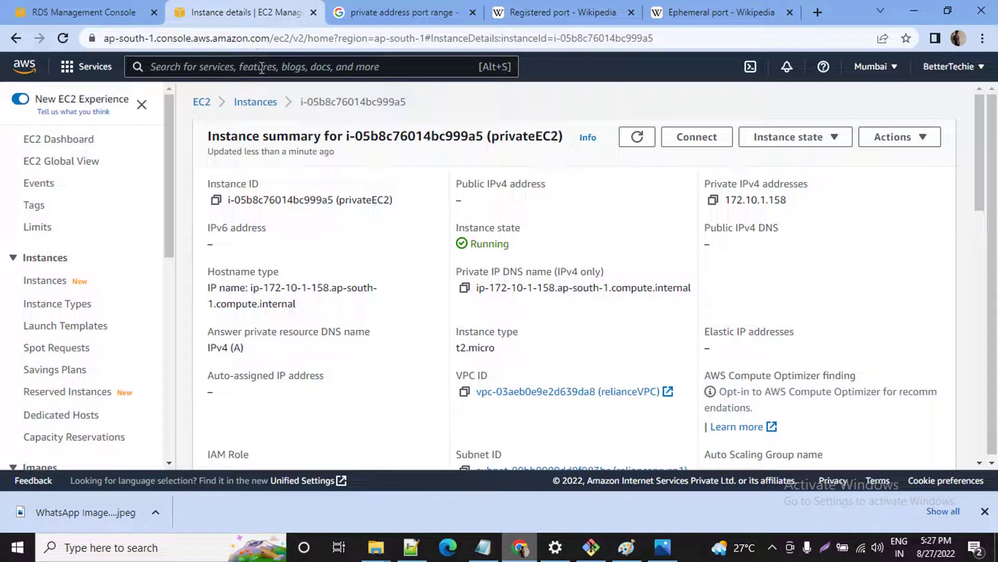
{"action": "type", "text": "vpc"}
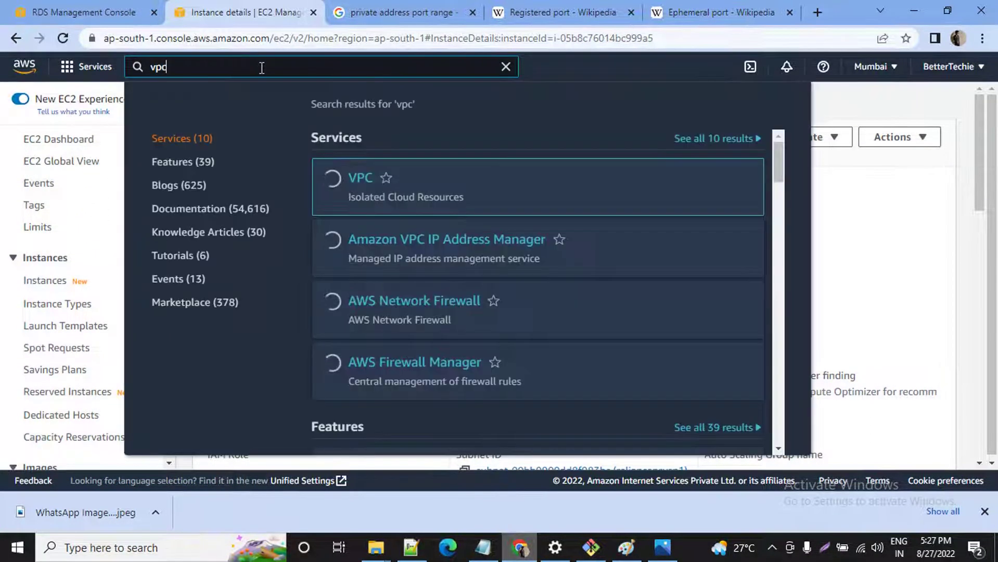
{"action": "left_click", "coordinate": [359, 180]}
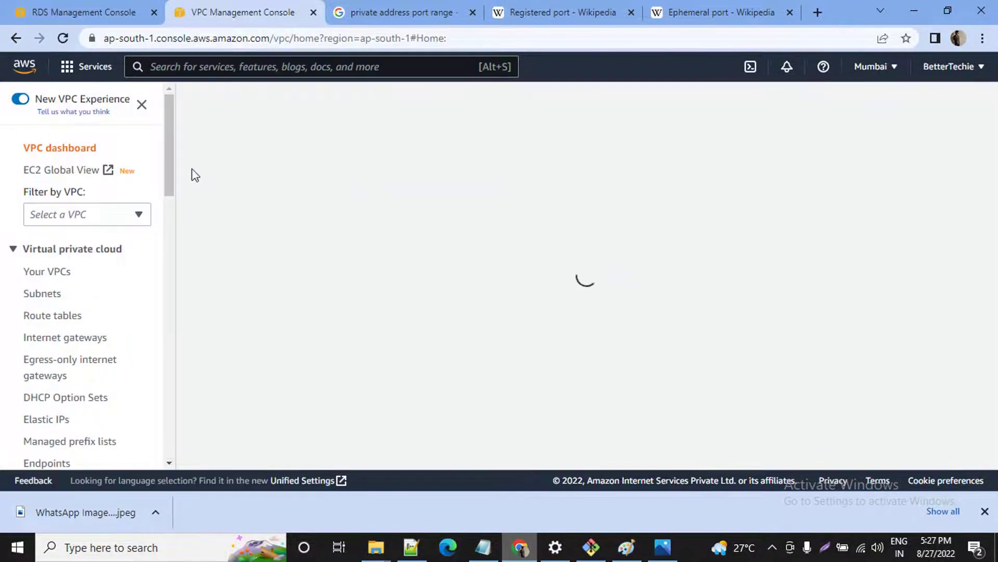
{"action": "left_click_drag", "start_coordinate": [167, 160], "coordinate": [180, 227]}
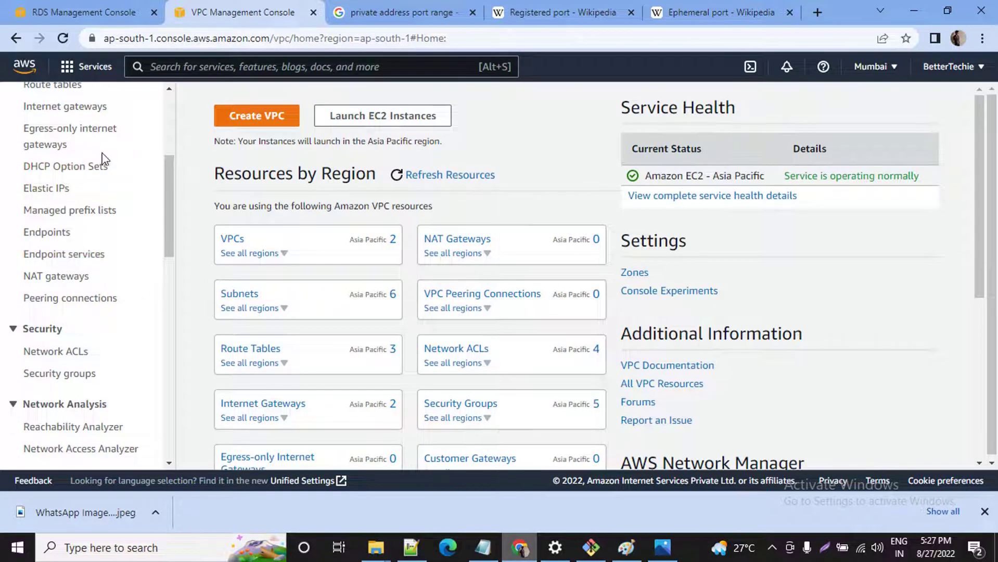
{"action": "left_click_drag", "start_coordinate": [174, 178], "coordinate": [169, 155]}
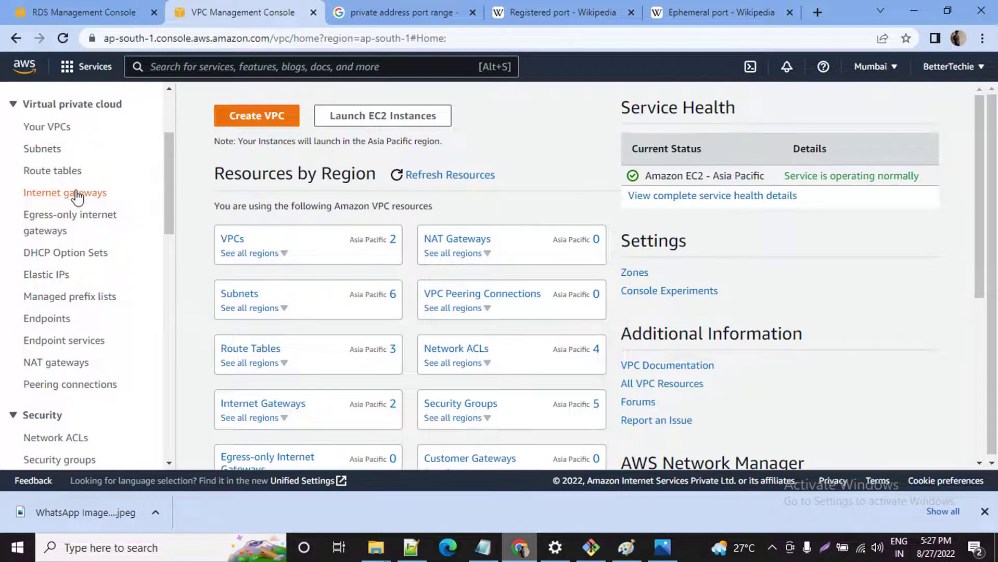
{"action": "left_click", "coordinate": [76, 197]}
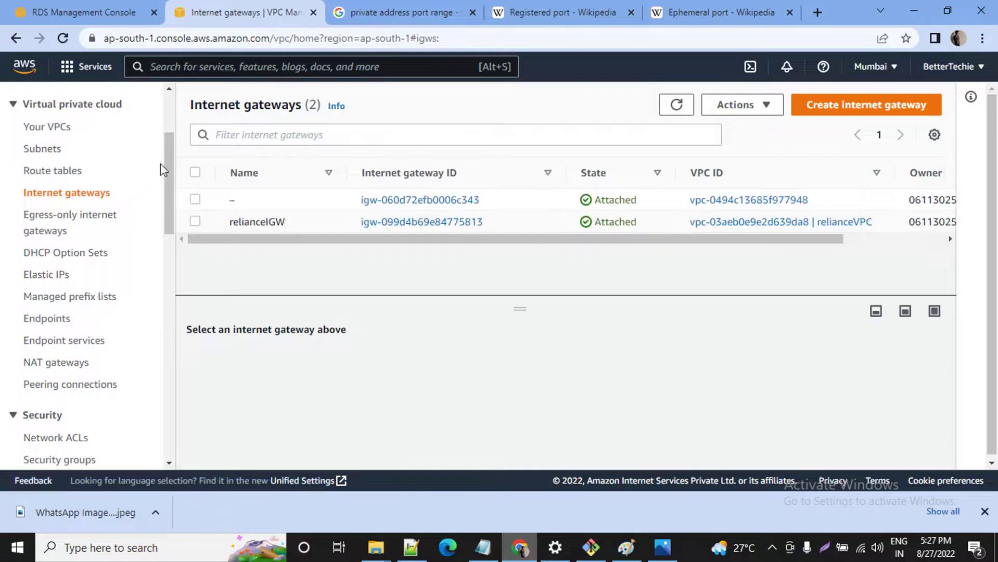
{"action": "left_click_drag", "start_coordinate": [173, 167], "coordinate": [176, 213]}
{"action": "left_click", "coordinate": [67, 285]}
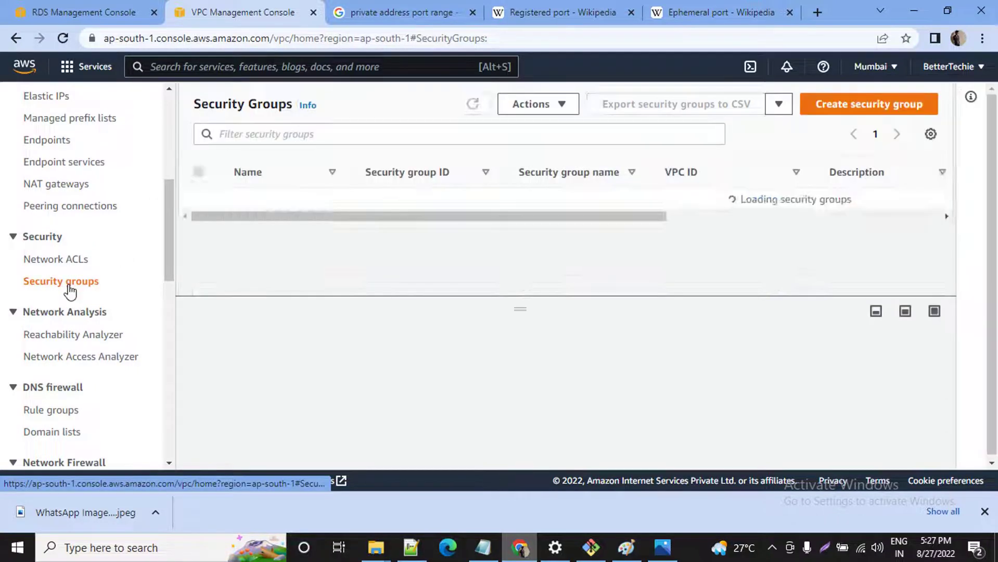
Open relianceMysqlDbSG, view its All traffic and MYSQL/Aurora inbound rules, and start editing them.
{"action": "key", "text": "alt+Tab"}
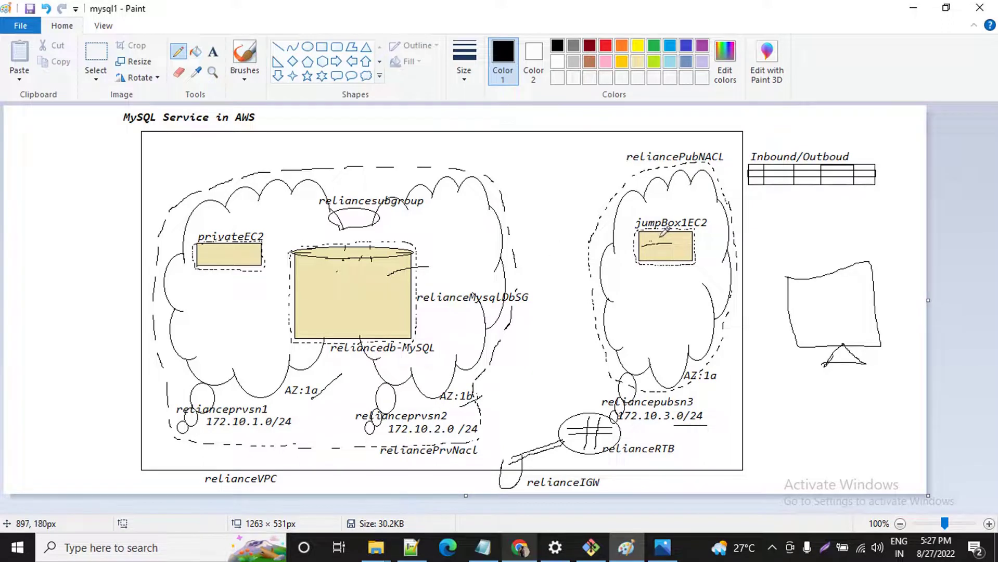
{"action": "key", "text": "alt+Tab"}
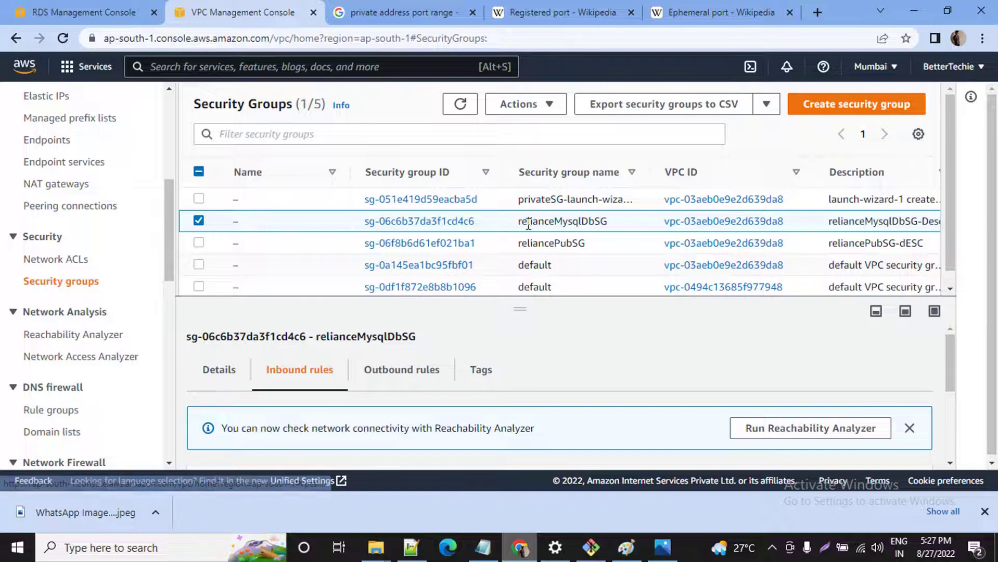
{"action": "left_click_drag", "start_coordinate": [523, 222], "coordinate": [612, 223]}
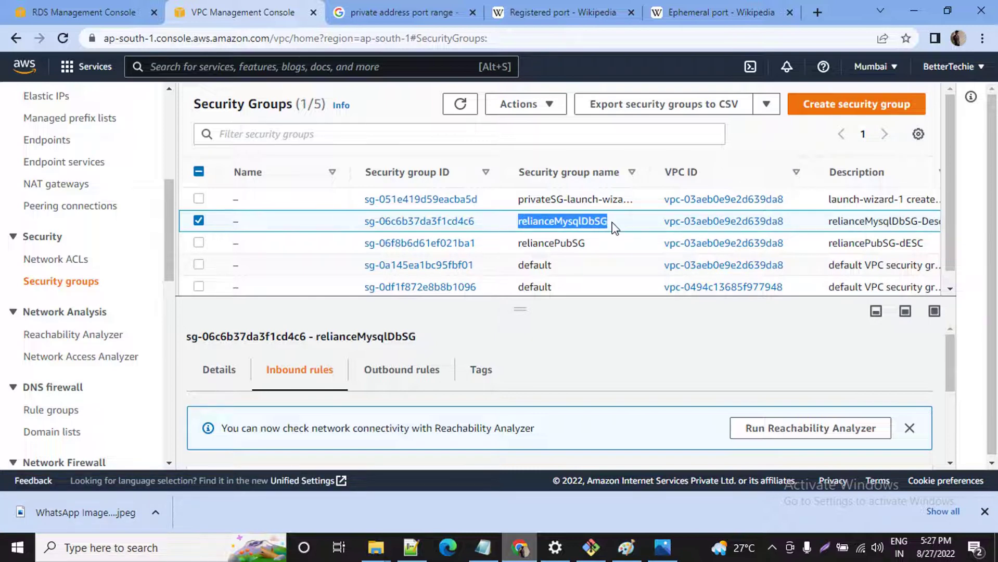
{"action": "left_click", "coordinate": [439, 223]}
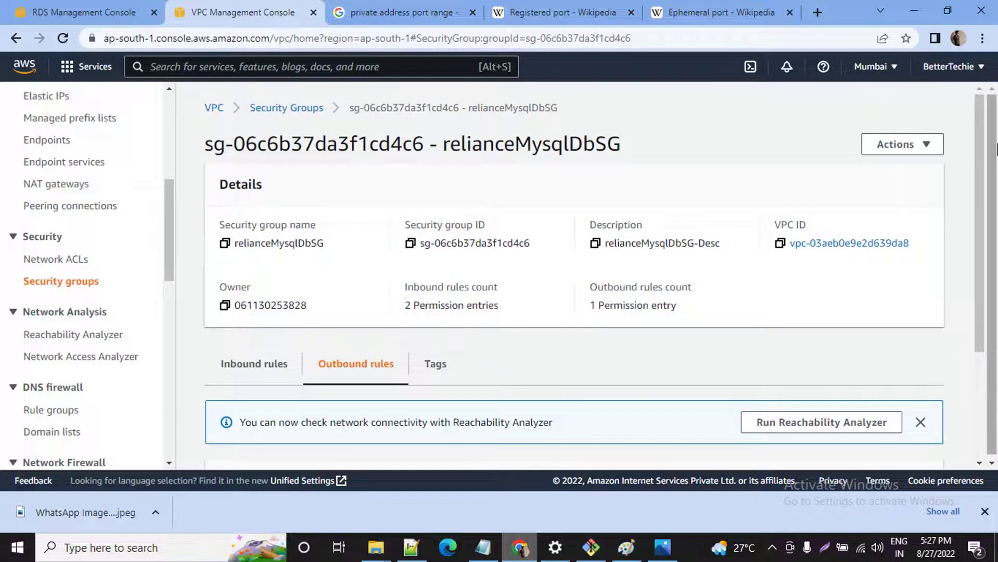
{"action": "left_click_drag", "start_coordinate": [981, 152], "coordinate": [997, 265]}
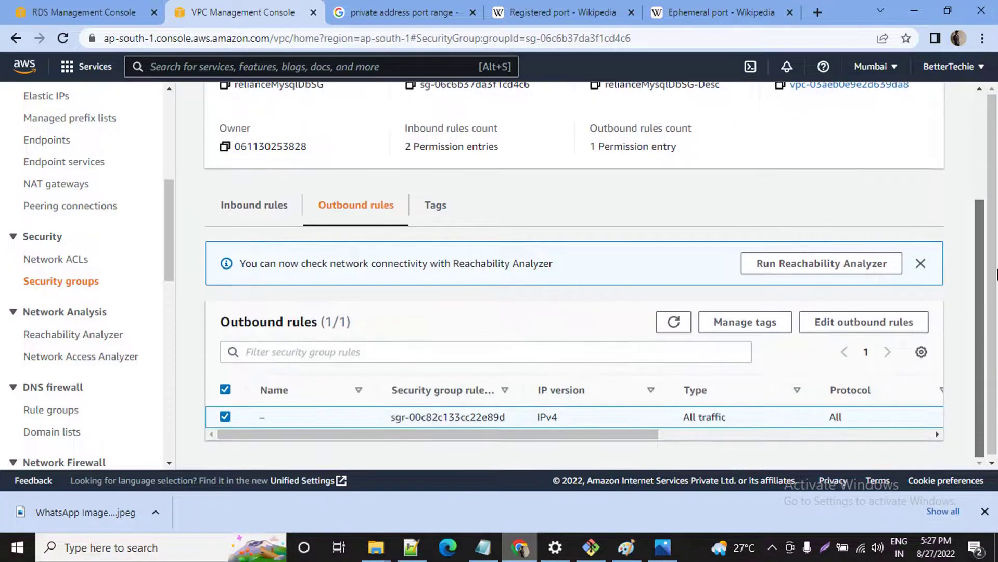
{"action": "left_click", "coordinate": [248, 207]}
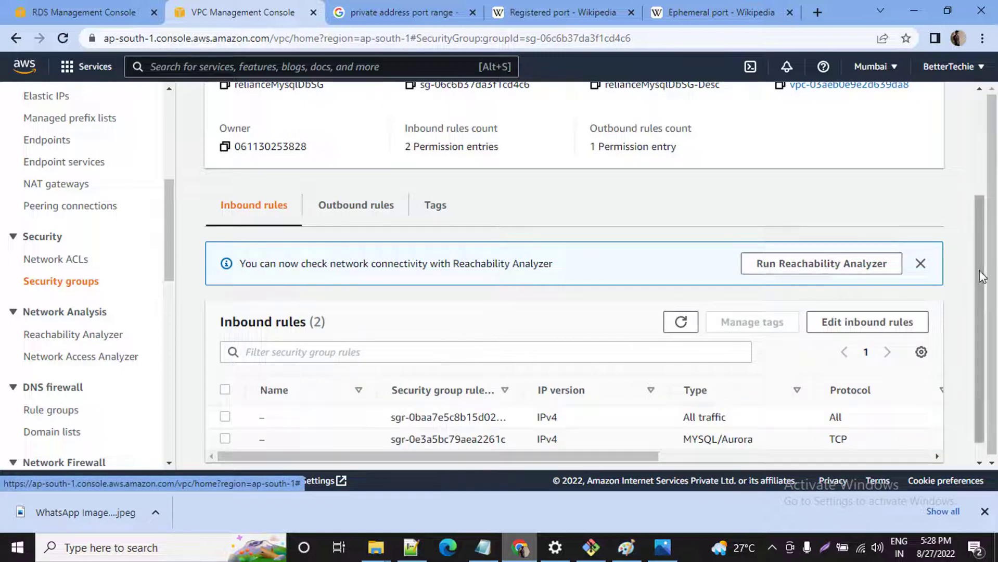
{"action": "left_click_drag", "start_coordinate": [973, 261], "coordinate": [983, 294]}
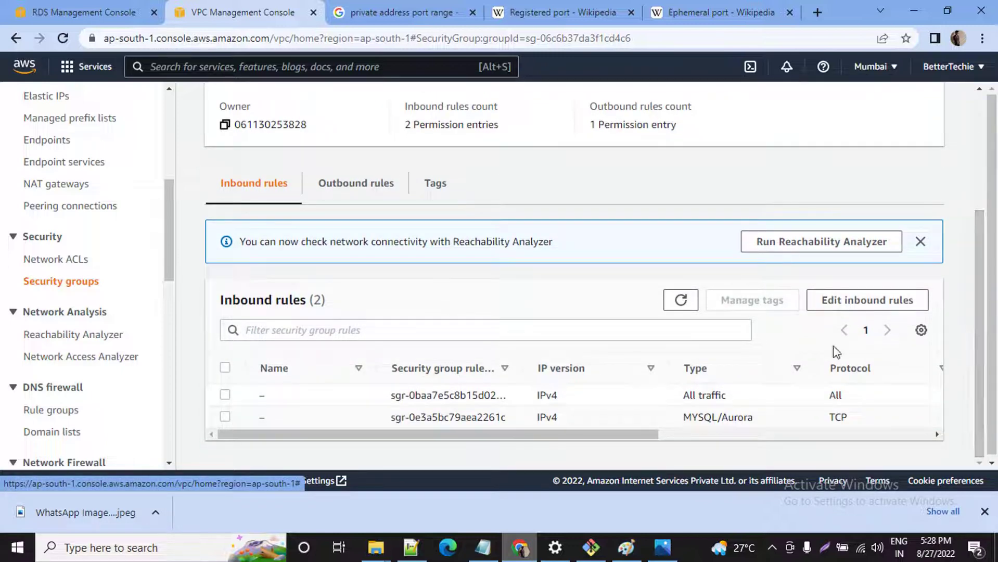
{"action": "left_click", "coordinate": [848, 307]}
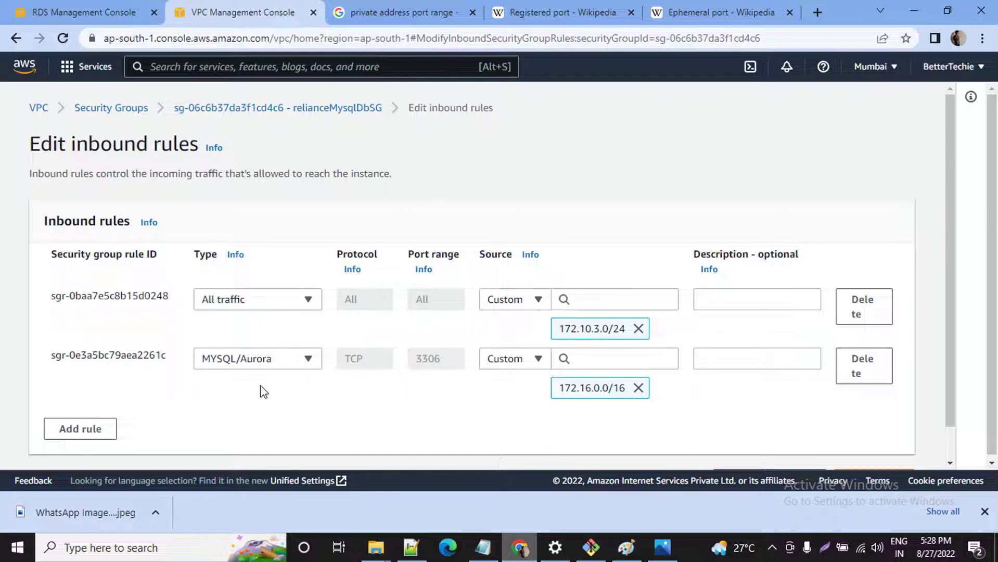
Compare against the network diagram and delete the MYSQL/Aurora 172.16.0.0/16 inbound rule.
{"action": "key", "text": "alt+Tab"}
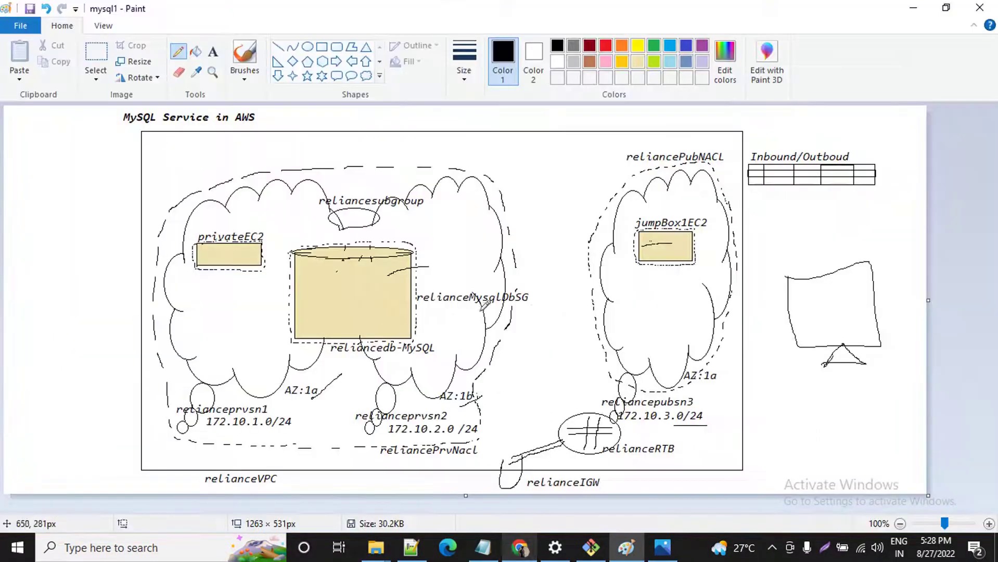
{"action": "key", "text": "alt+Tab"}
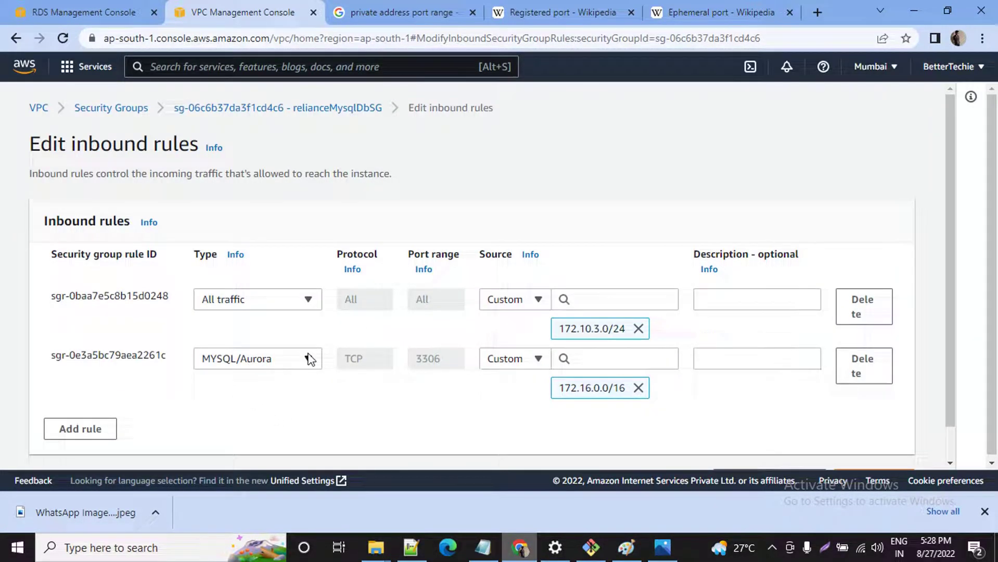
{"action": "key", "text": "alt+Tab"}
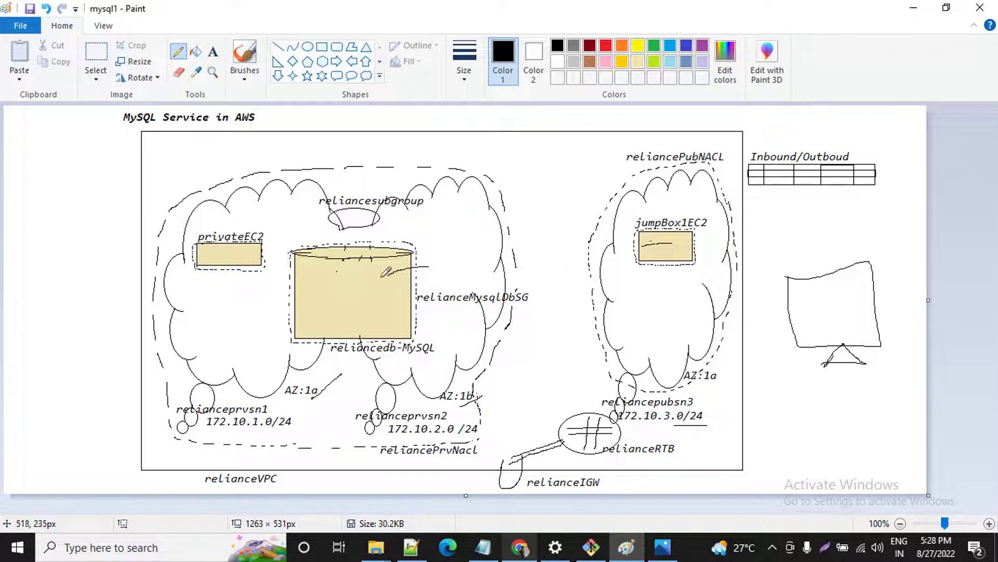
{"action": "key", "text": "alt+Tab"}
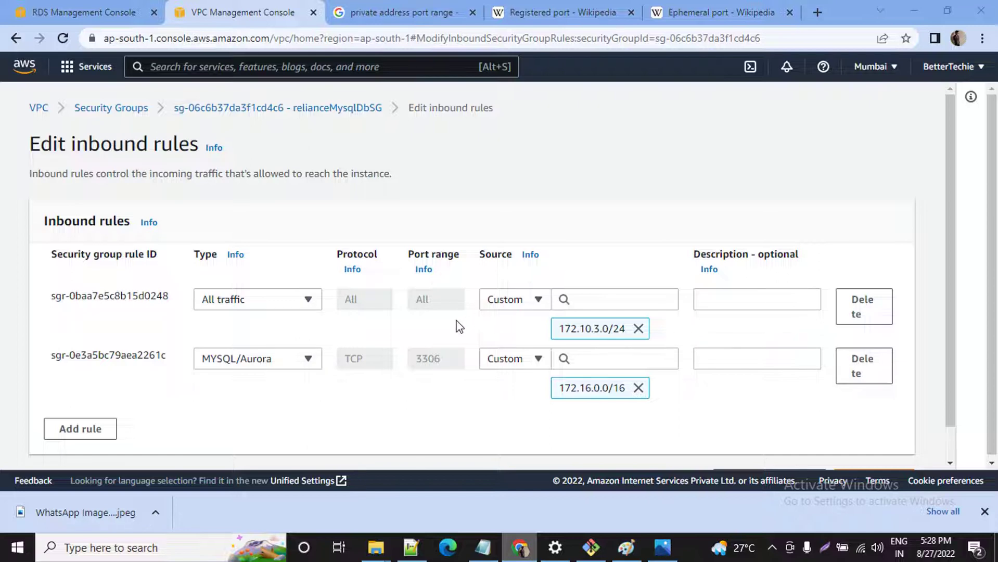
{"action": "key", "text": "alt+Tab"}
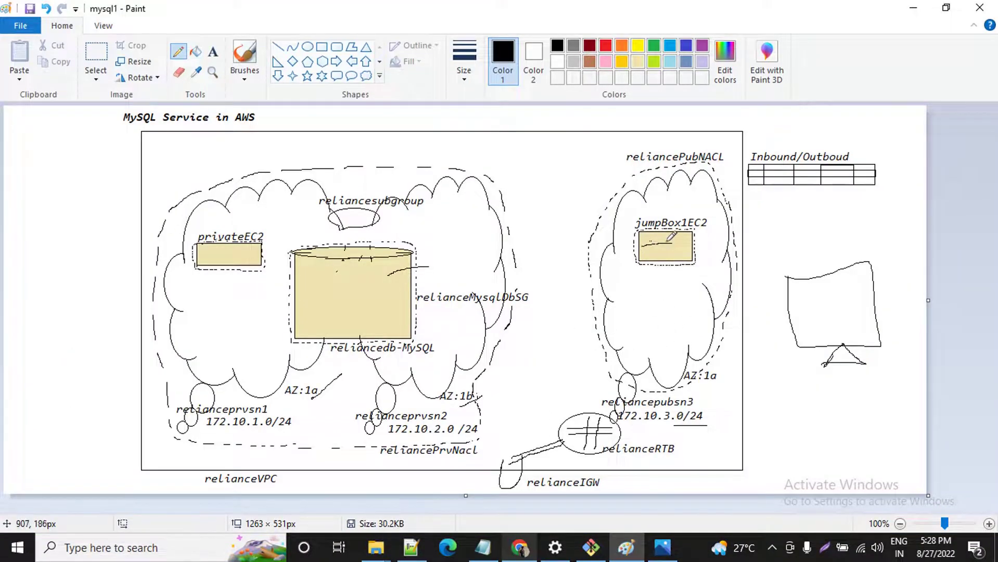
{"action": "mouse_move", "coordinate": [668, 241]}
{"action": "left_mouse_down"}
{"action": "mouse_move", "coordinate": [585, 241]}
{"action": "mouse_move", "coordinate": [483, 268]}
{"action": "mouse_move", "coordinate": [491, 274]}
{"action": "left_mouse_up"}
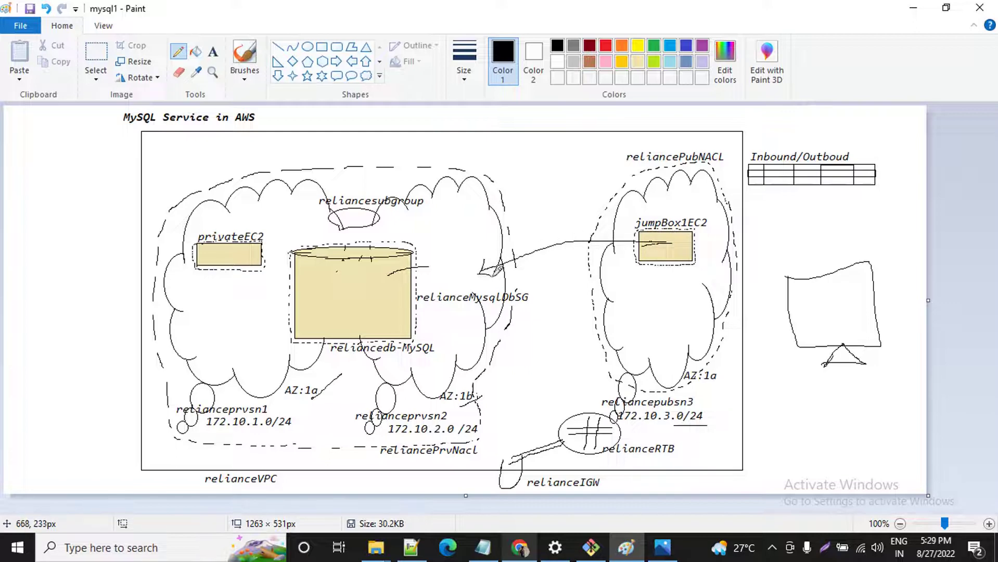
{"action": "key", "text": "ctrl+z"}
{"action": "key", "text": "ctrl+z"}
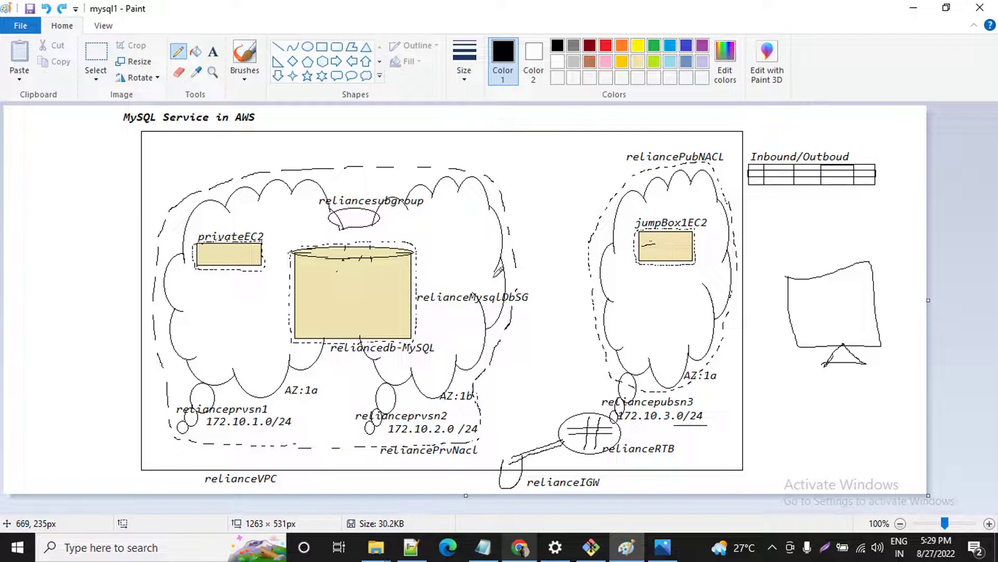
{"action": "key", "text": "ctrl+z"}
{"action": "key", "text": "ctrl+z"}
{"action": "key", "text": "ctrl+z"}
{"action": "key", "text": "alt+Tab"}
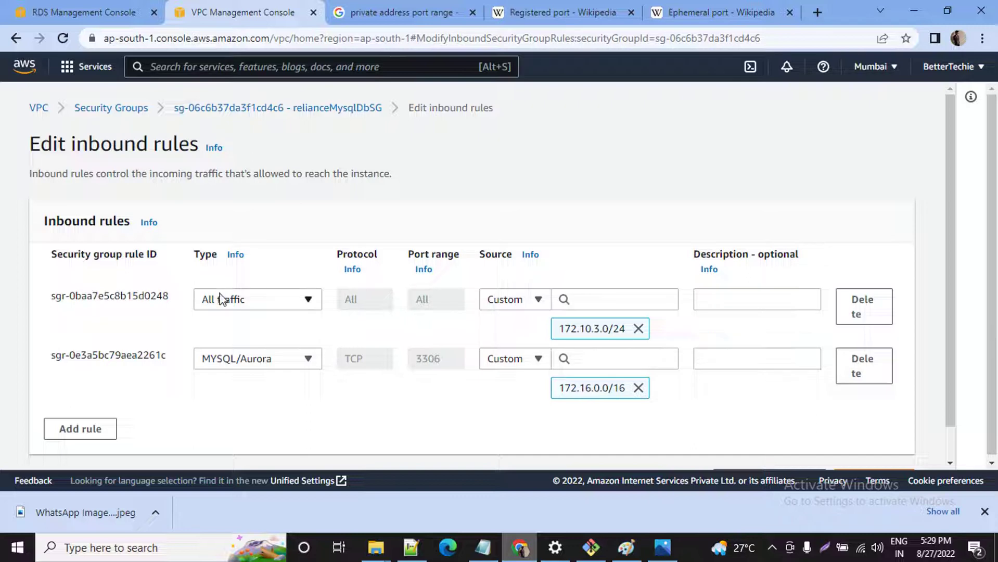
{"action": "key", "text": "alt+Tab"}
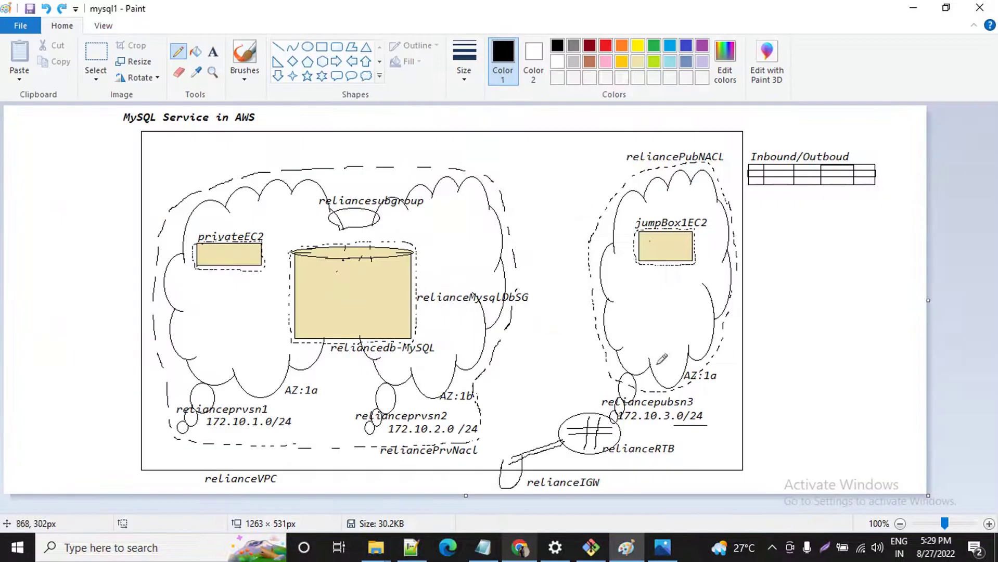
{"action": "key", "text": "alt+Tab"}
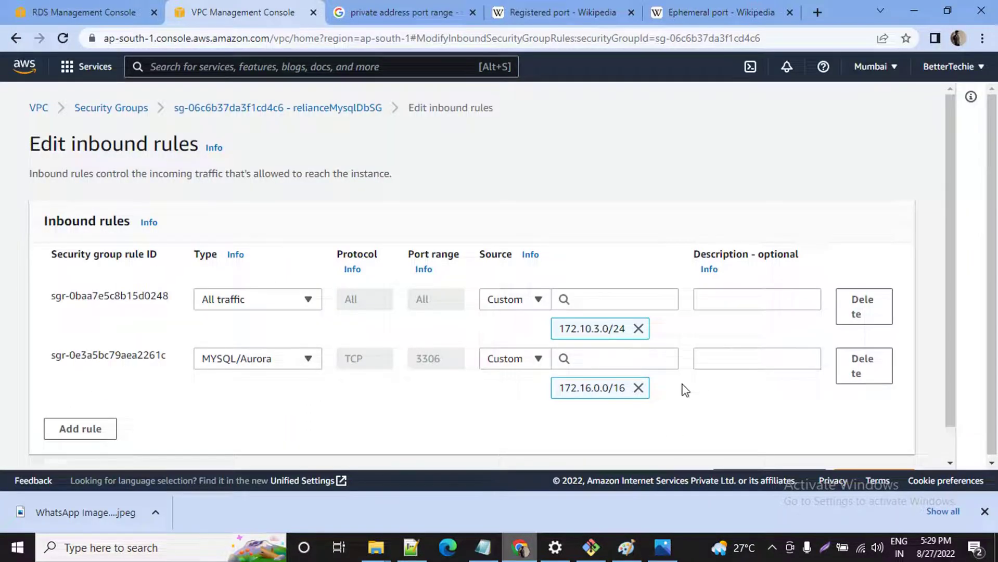
{"action": "left_click", "coordinate": [859, 375]}
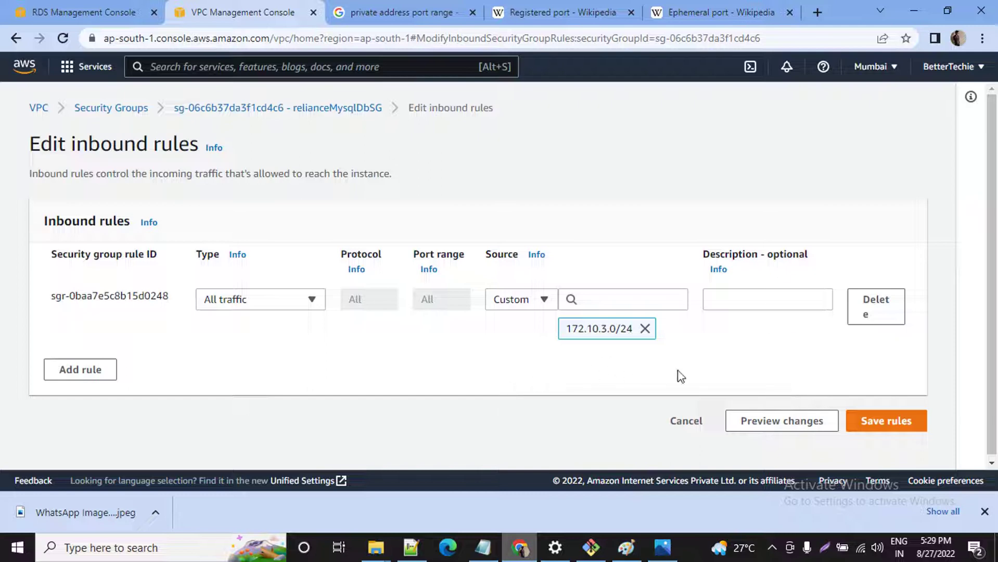
Save the single 172.10.3.0/24 All traffic inbound rule, then open the outbound rules editor.
{"action": "left_click", "coordinate": [877, 426]}
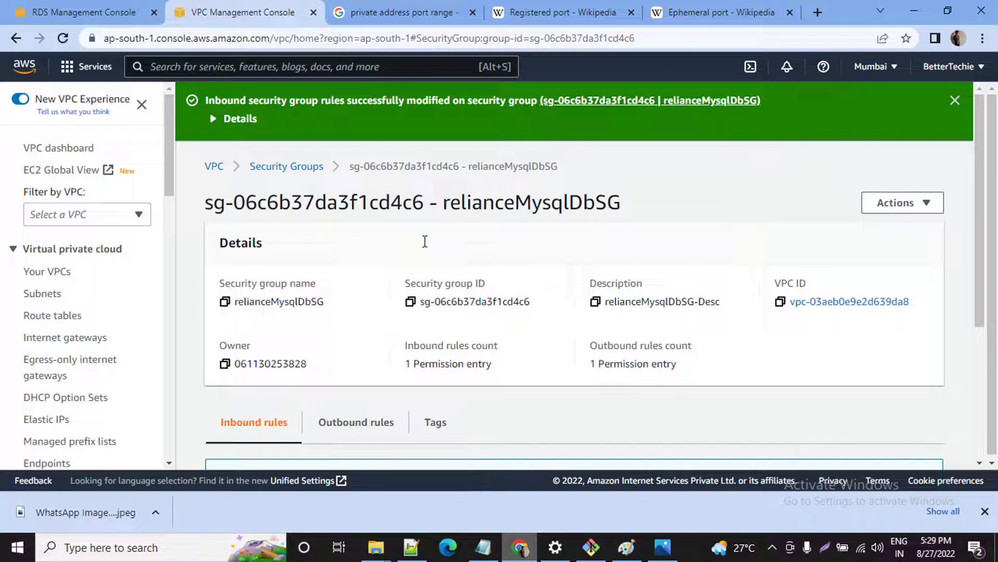
{"action": "left_click_drag", "start_coordinate": [992, 187], "coordinate": [991, 336]}
{"action": "key", "text": "alt+Tab"}
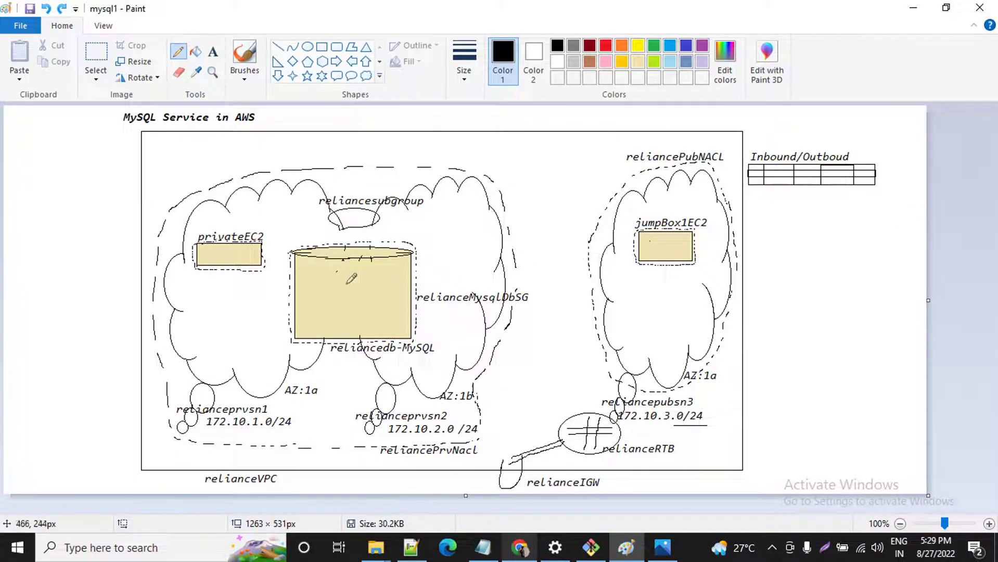
{"action": "key", "text": "alt+Tab"}
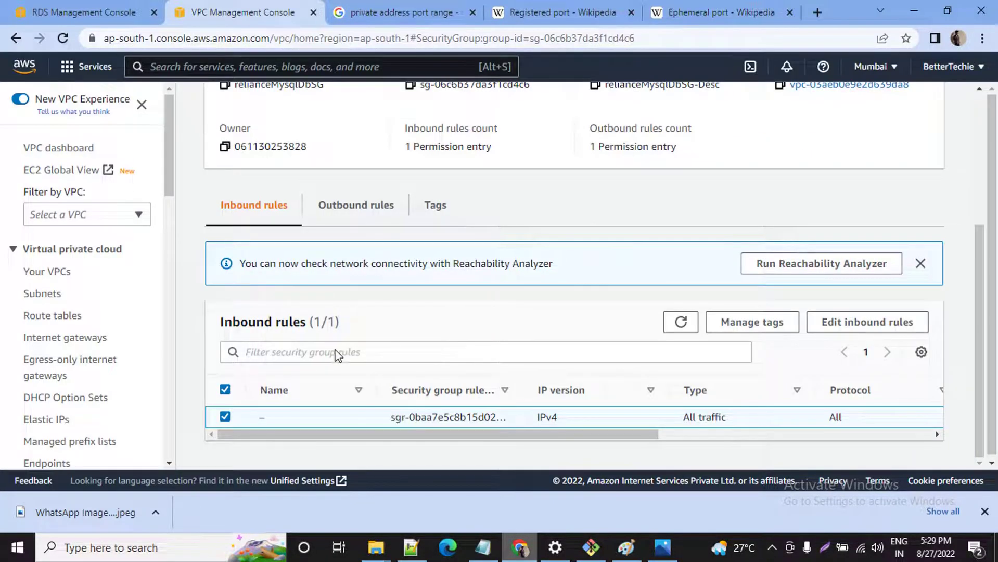
{"action": "left_click", "coordinate": [346, 208]}
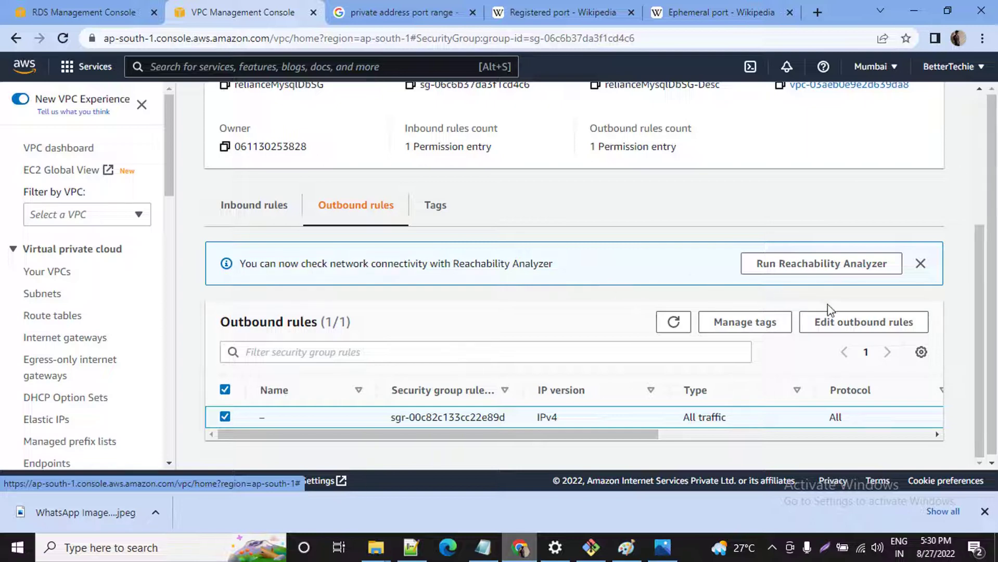
{"action": "left_click", "coordinate": [849, 324]}
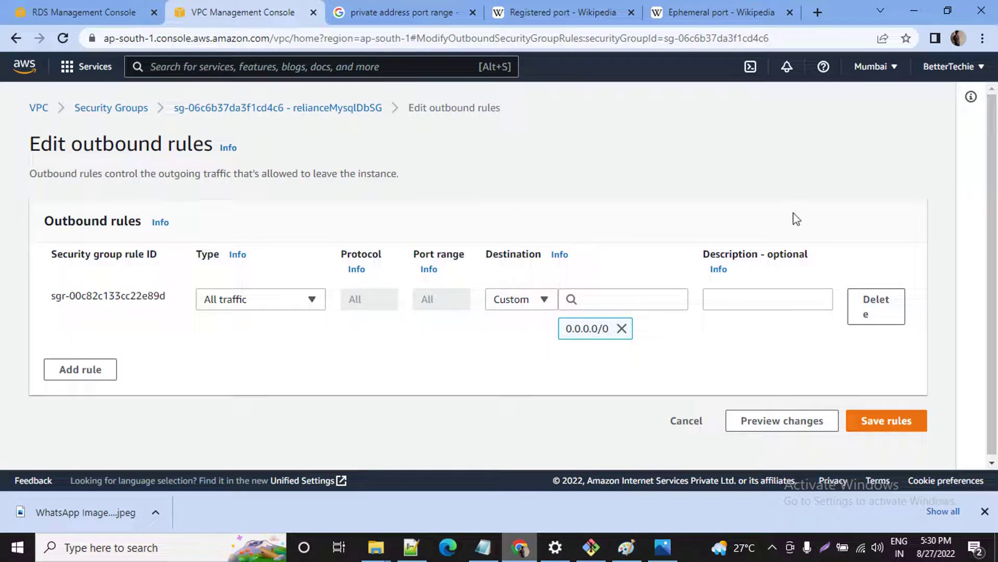
Open privateSG-launch-wizard-1 and review its SSH 0.0.0.0/0 inbound rule against the diagram.
{"action": "left_click", "coordinate": [99, 111]}
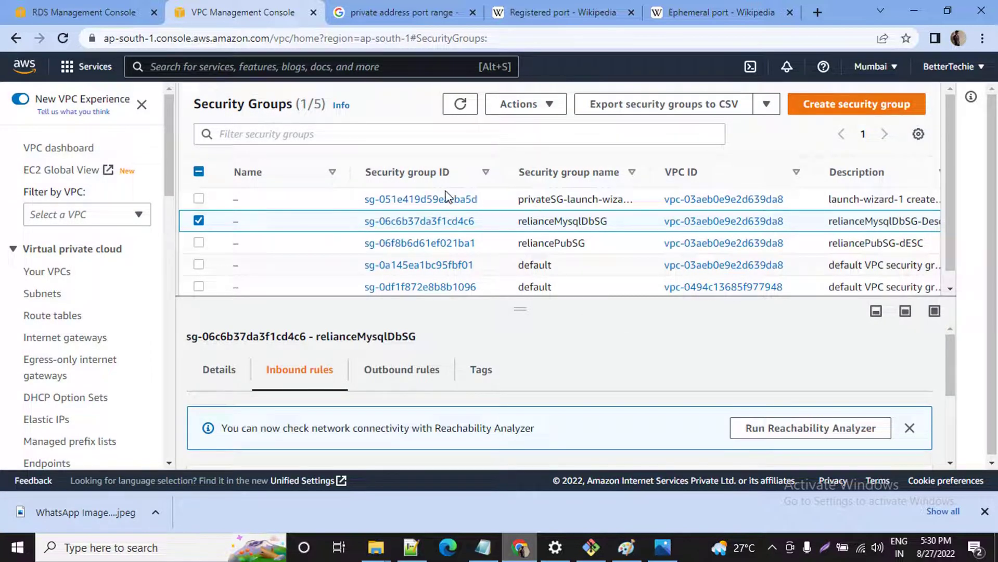
{"action": "left_click", "coordinate": [424, 200]}
{"action": "key", "text": "alt+Tab"}
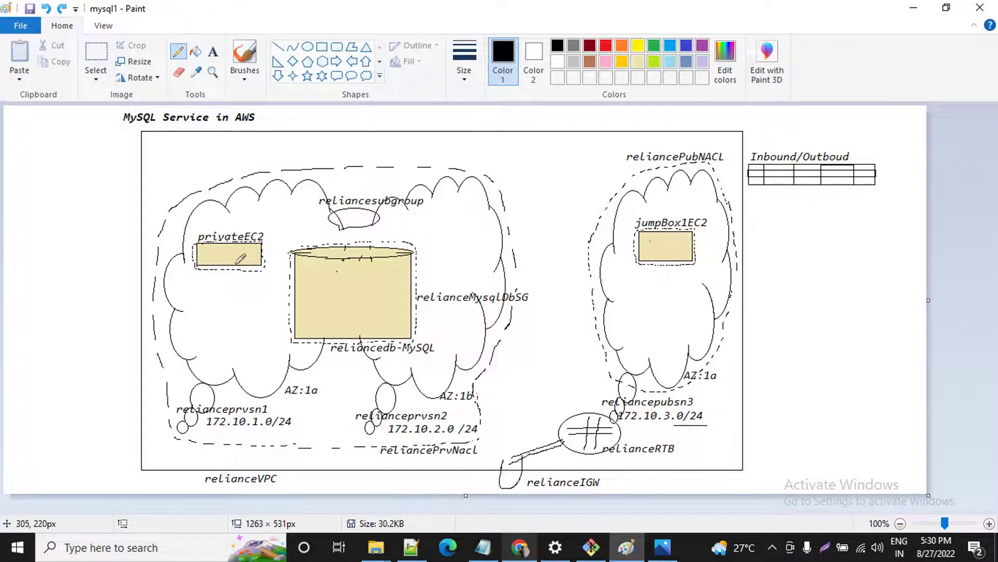
{"action": "key", "text": "alt+Tab"}
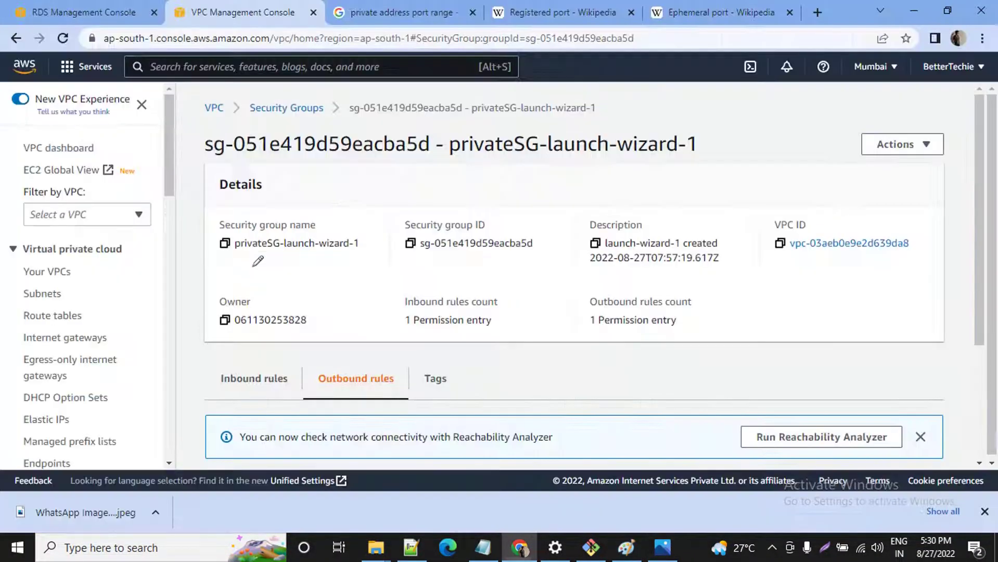
{"action": "left_click", "coordinate": [241, 388]}
{"action": "left_click_drag", "start_coordinate": [981, 180], "coordinate": [983, 313]}
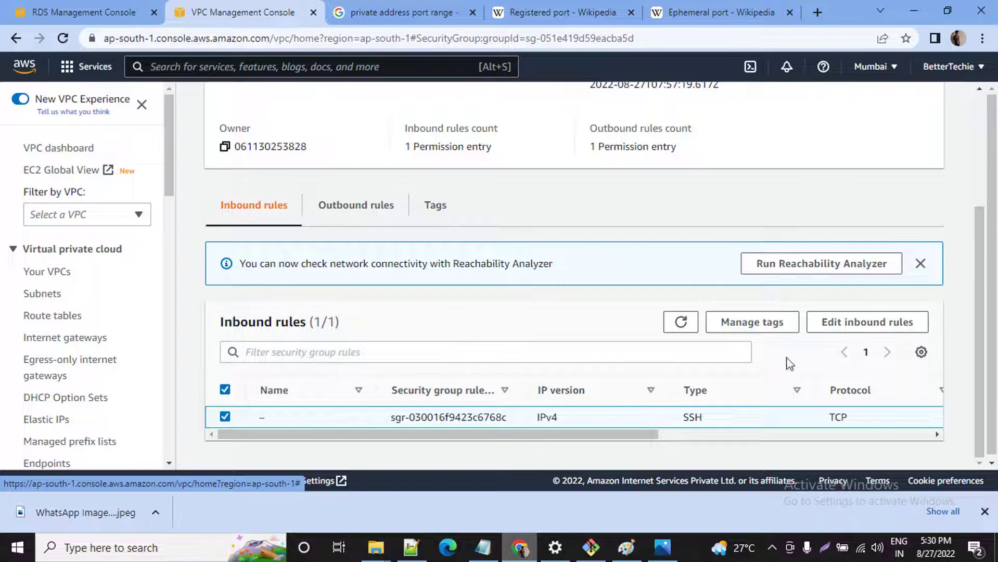
{"action": "key", "text": "alt+Tab"}
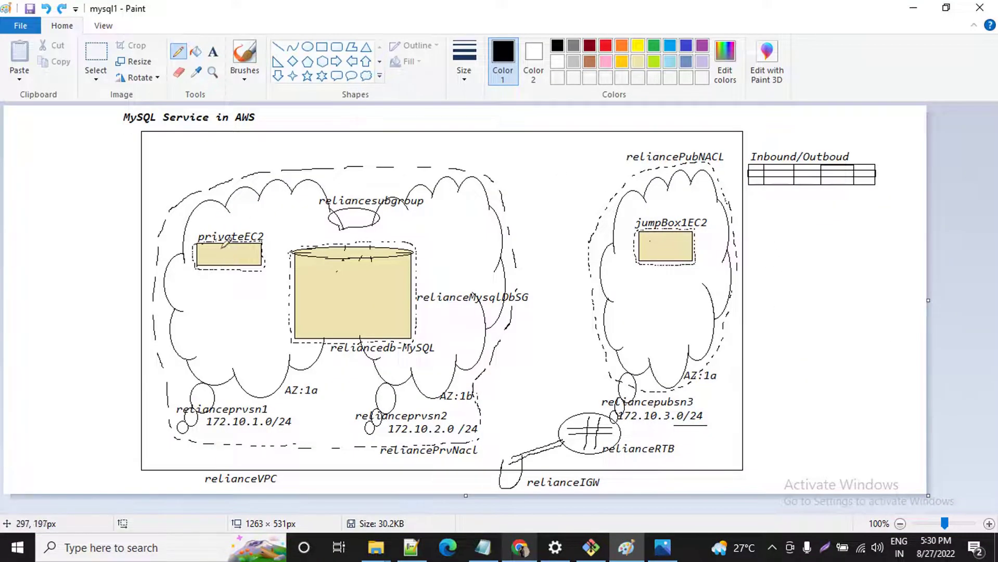
{"action": "mouse_move", "coordinate": [201, 224]}
{"action": "left_mouse_down"}
{"action": "mouse_move", "coordinate": [245, 268]}
{"action": "mouse_move", "coordinate": [249, 237]}
{"action": "mouse_move", "coordinate": [238, 224]}
{"action": "mouse_move", "coordinate": [211, 280]}
{"action": "left_mouse_up"}
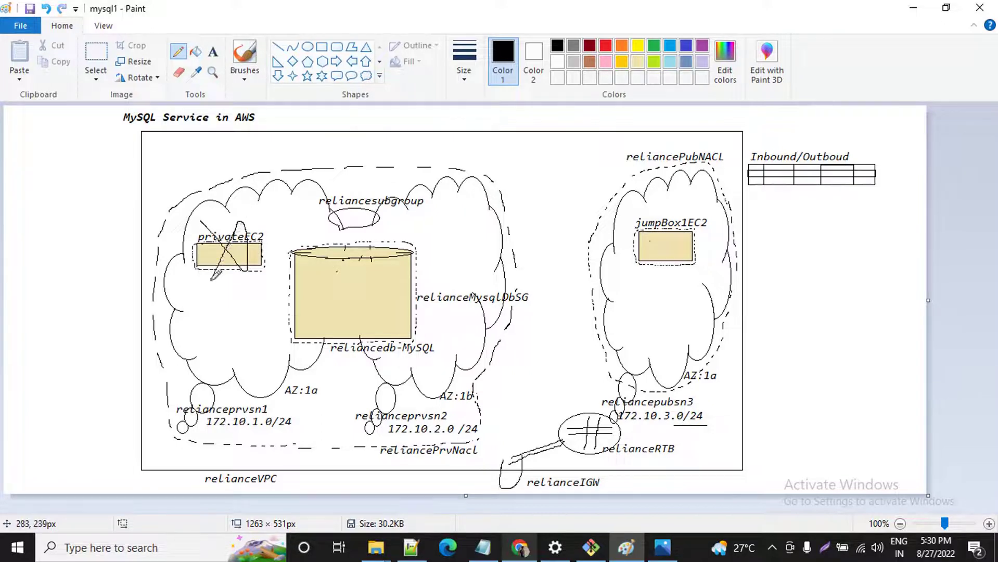
{"action": "key", "text": "ctrl+z"}
{"action": "key", "text": "alt+Tab"}
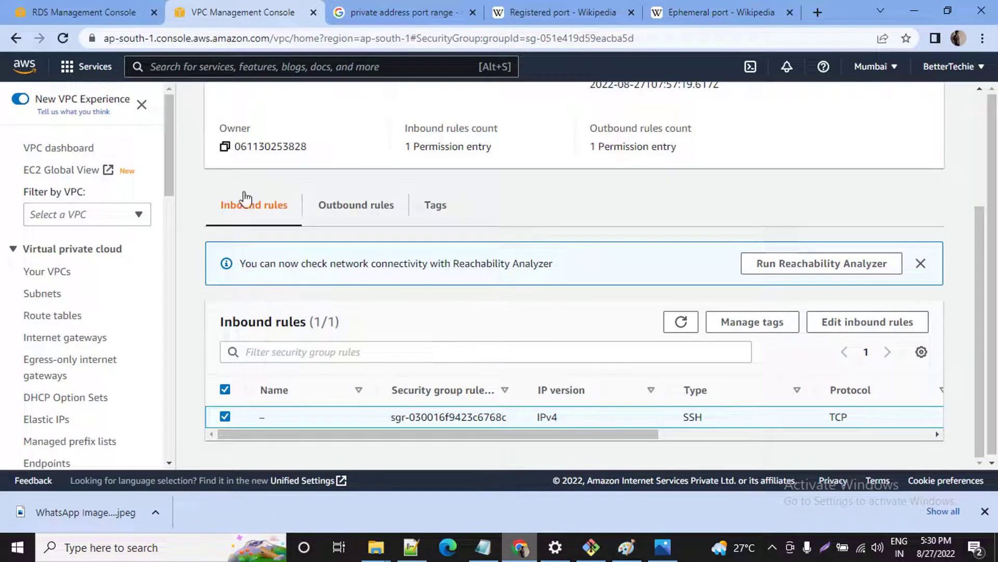
Check its inbound editor and all-traffic outbound rule without changes, then return to Security Groups.
{"action": "left_click", "coordinate": [858, 331]}
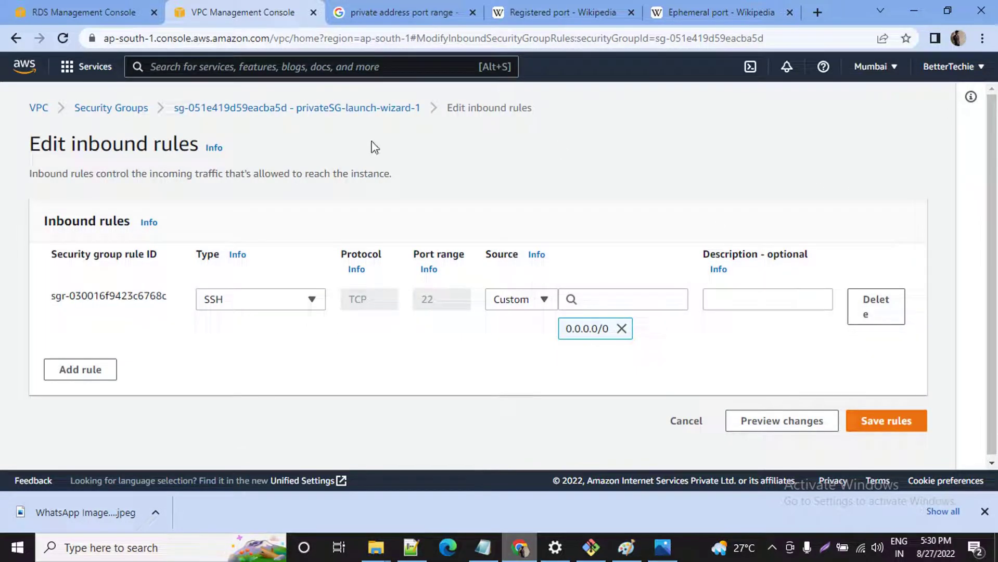
{"action": "left_click", "coordinate": [370, 110]}
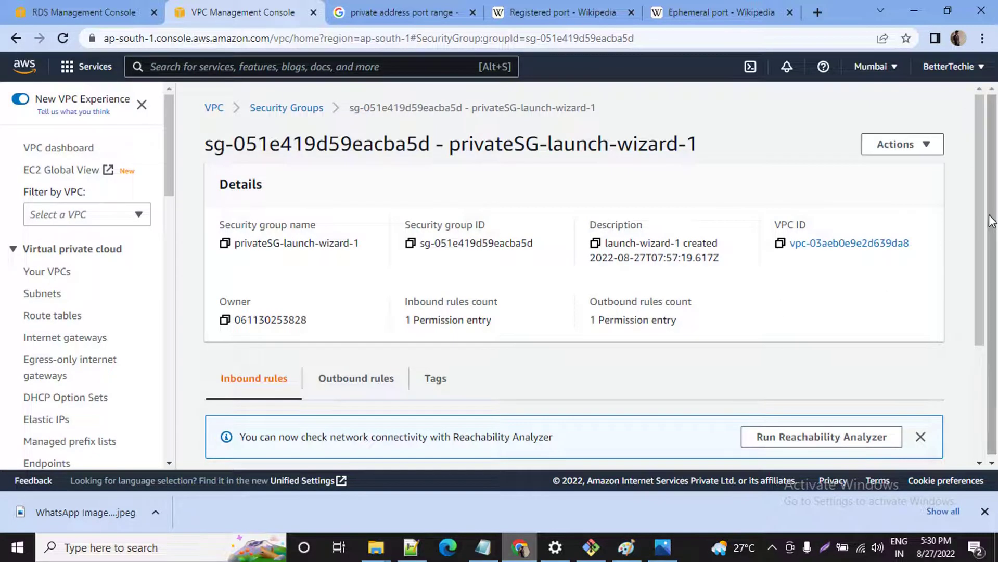
{"action": "scroll", "coordinate": [986, 267], "scroll_direction": "down", "scroll_amount": 1}
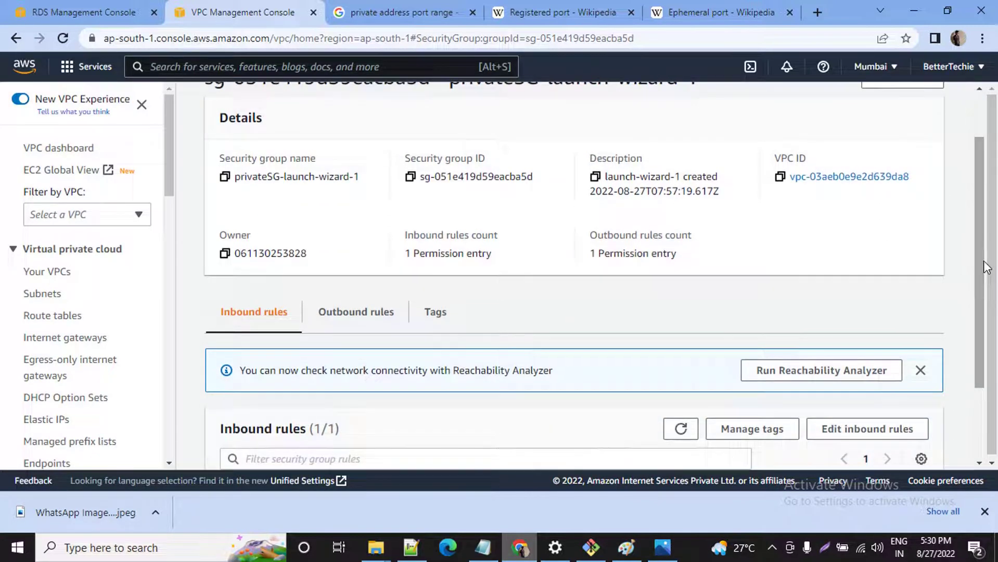
{"action": "left_click", "coordinate": [329, 322]}
{"action": "mouse_move", "coordinate": [977, 209]}
{"action": "left_mouse_down"}
{"action": "mouse_move", "coordinate": [976, 326]}
{"action": "mouse_move", "coordinate": [969, 200]}
{"action": "left_mouse_up"}
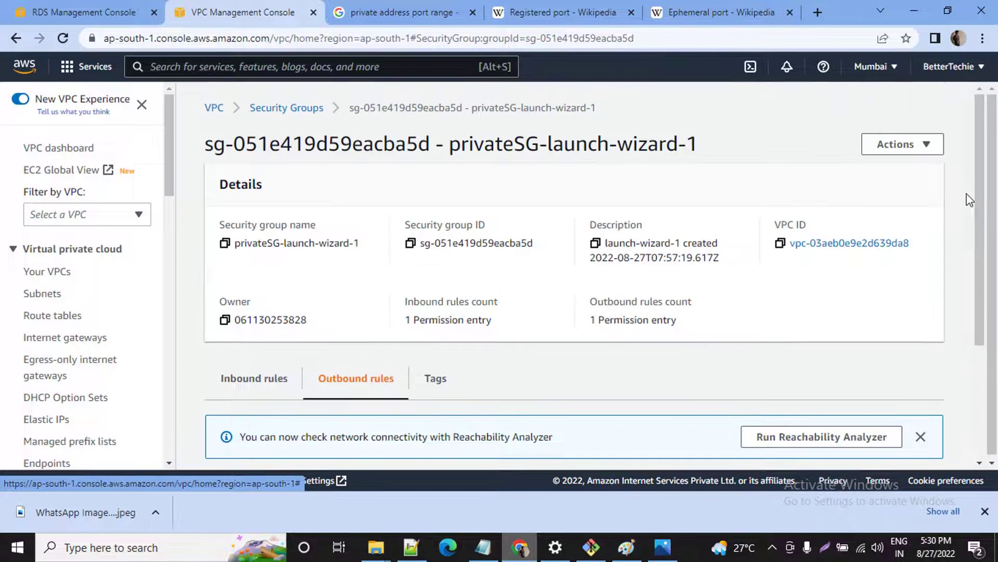
{"action": "left_click", "coordinate": [294, 111]}
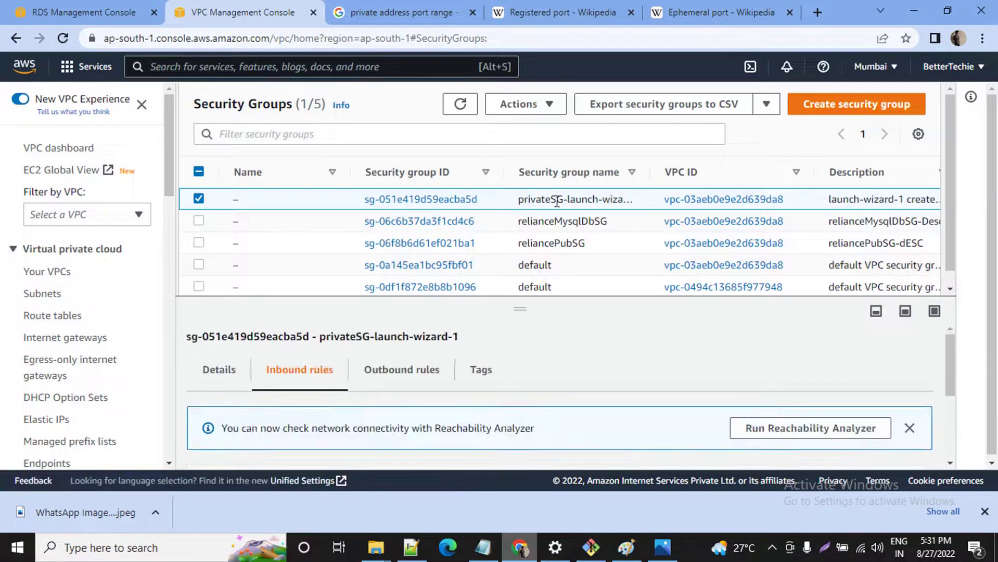
Check the network diagram, then open the reliancePubSG security group's details.
{"action": "left_click_drag", "start_coordinate": [521, 244], "coordinate": [595, 248]}
{"action": "key", "text": "alt+Tab"}
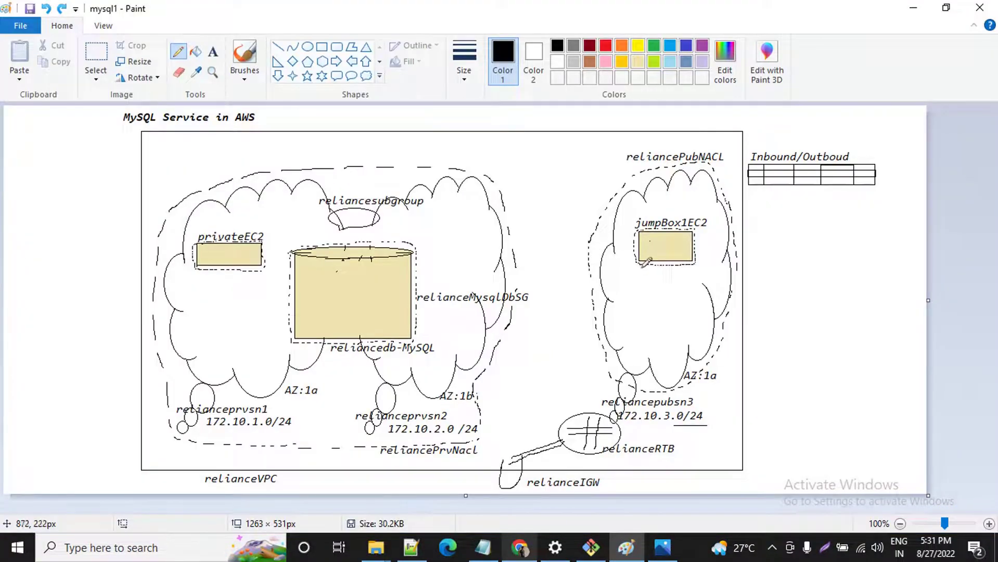
{"action": "key", "text": "alt+Tab"}
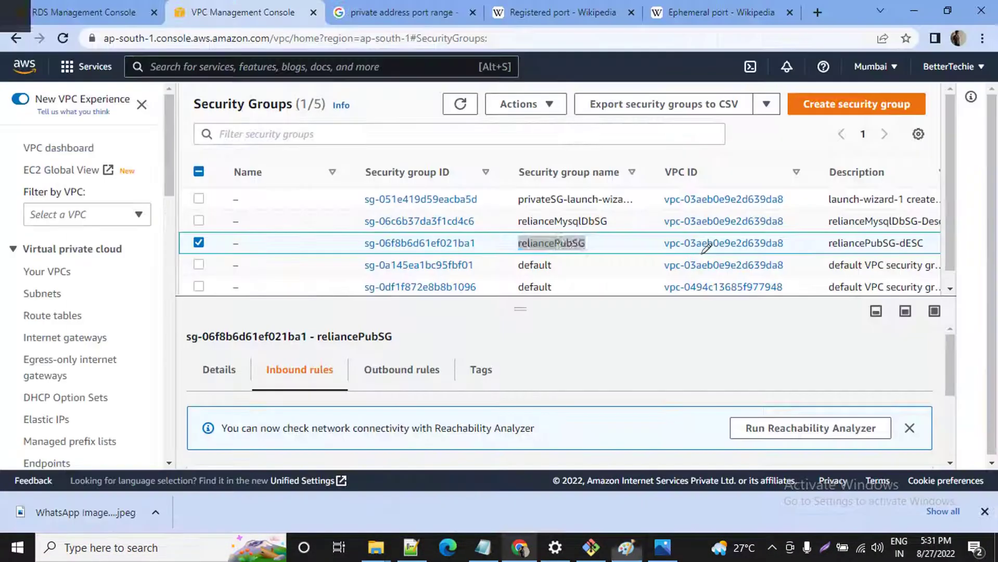
{"action": "left_click", "coordinate": [420, 243]}
{"action": "left_click_drag", "start_coordinate": [978, 183], "coordinate": [982, 302]}
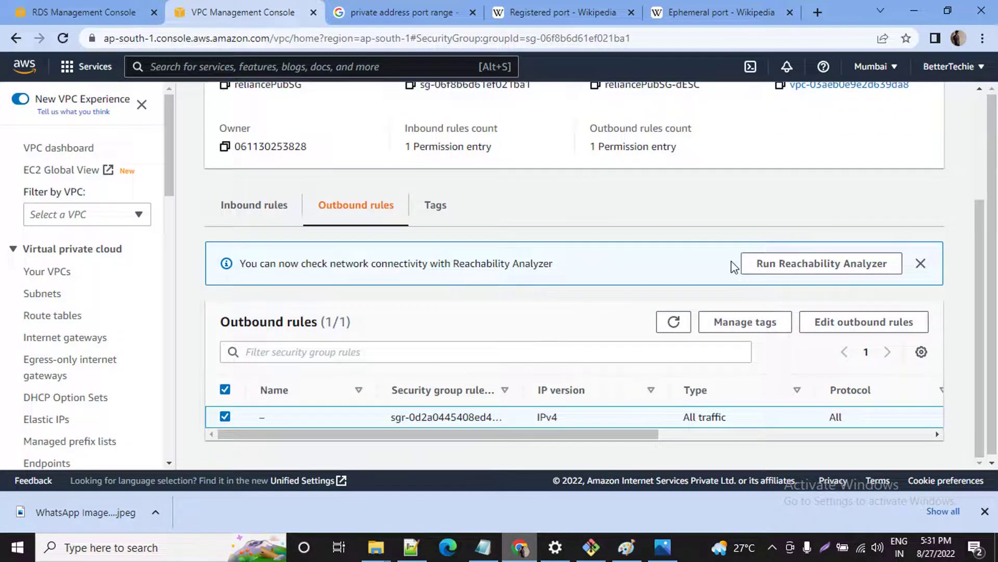
Open reliancePubSG's outbound rules editor and compare it with the diagram and jump-box terminal.
{"action": "left_click", "coordinate": [848, 324]}
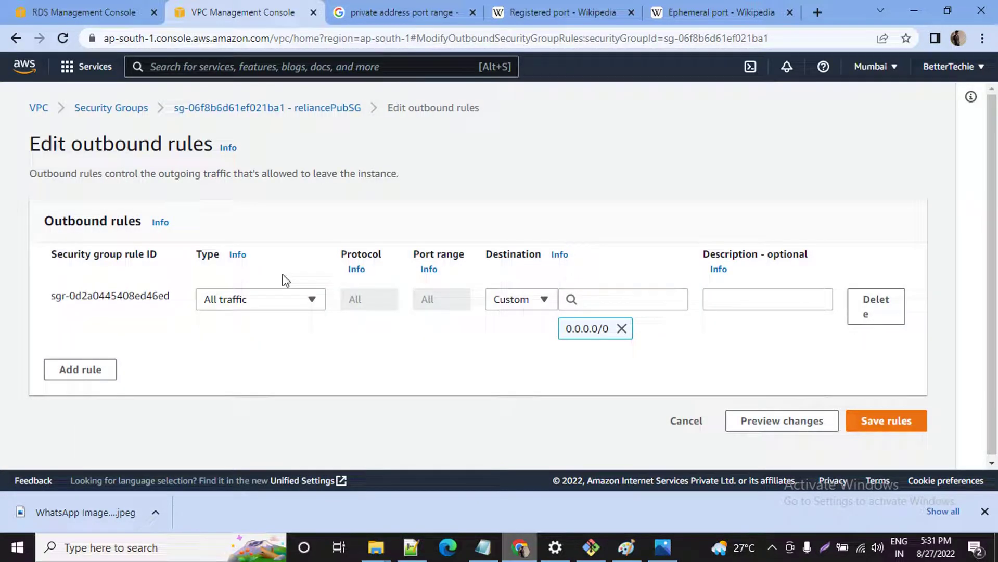
{"action": "key", "text": "alt+Tab"}
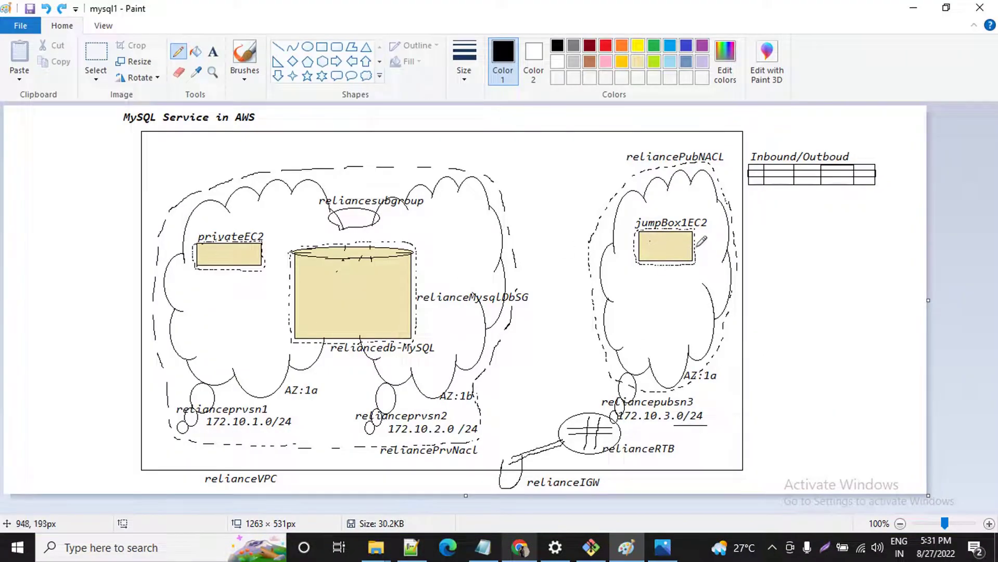
{"action": "key", "text": "alt+Tab"}
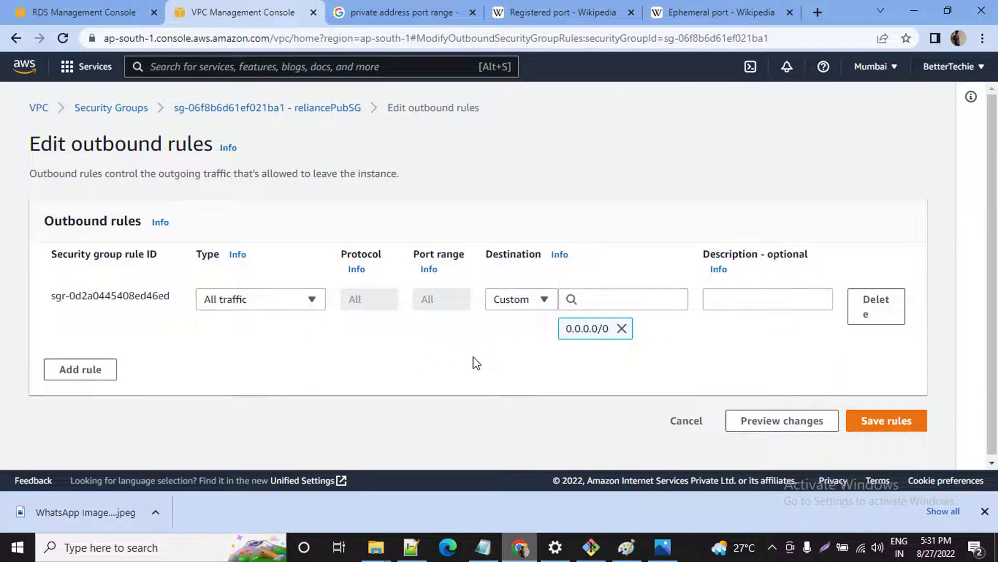
{"action": "key", "text": "alt+Tab"}
{"action": "key", "text": "alt+Tab"}
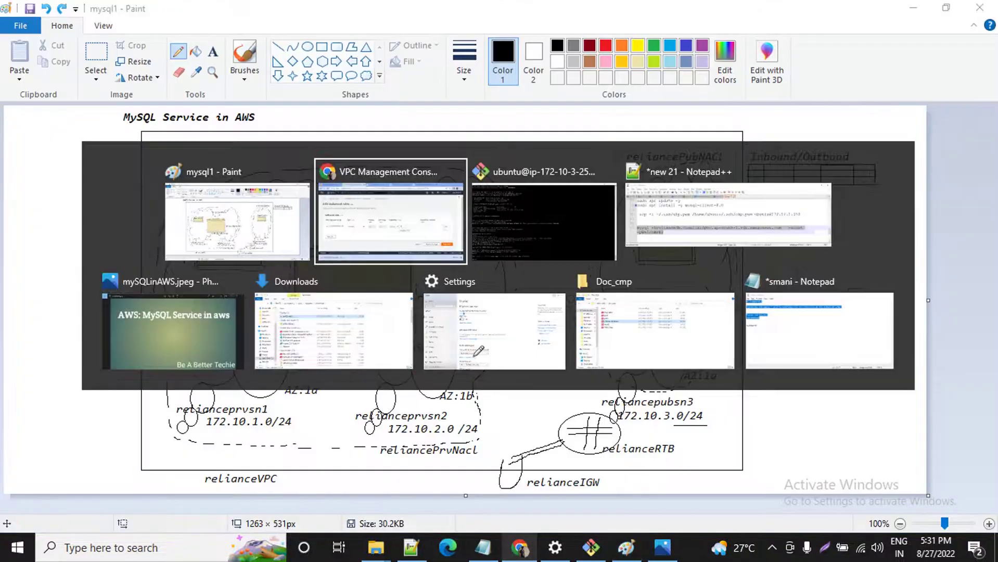
{"action": "key", "text": "alt+Tab"}
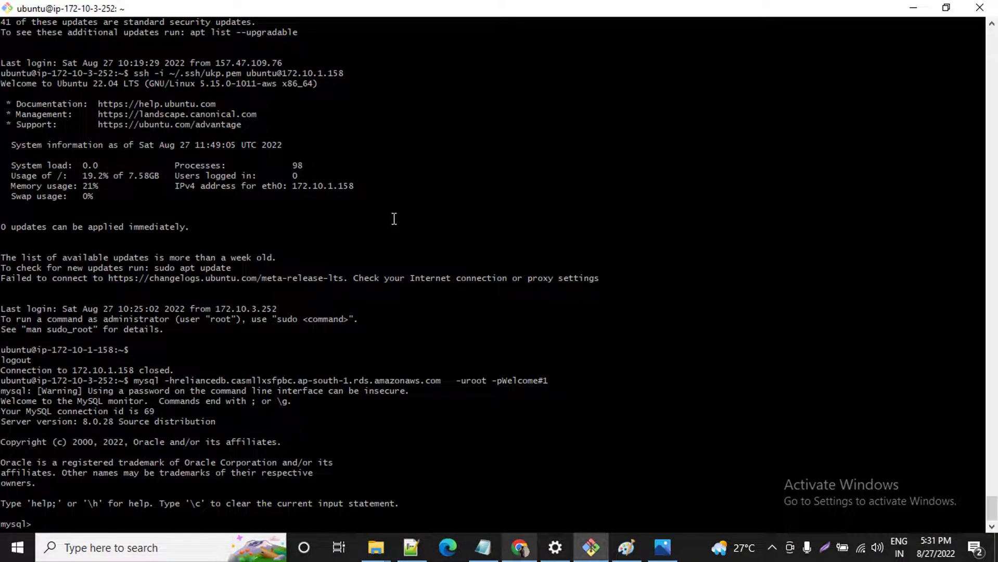
{"action": "key", "text": "alt+Tab"}
{"action": "key", "text": "alt+Tab"}
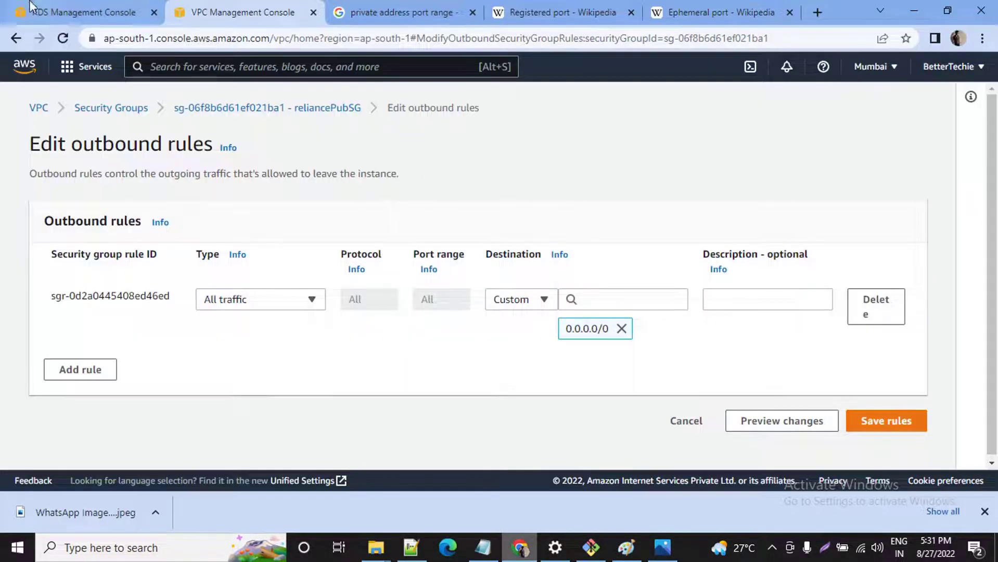
In the RDS form, replace the default security group with relianceMysqlDbSG.
{"action": "left_click", "coordinate": [61, 14]}
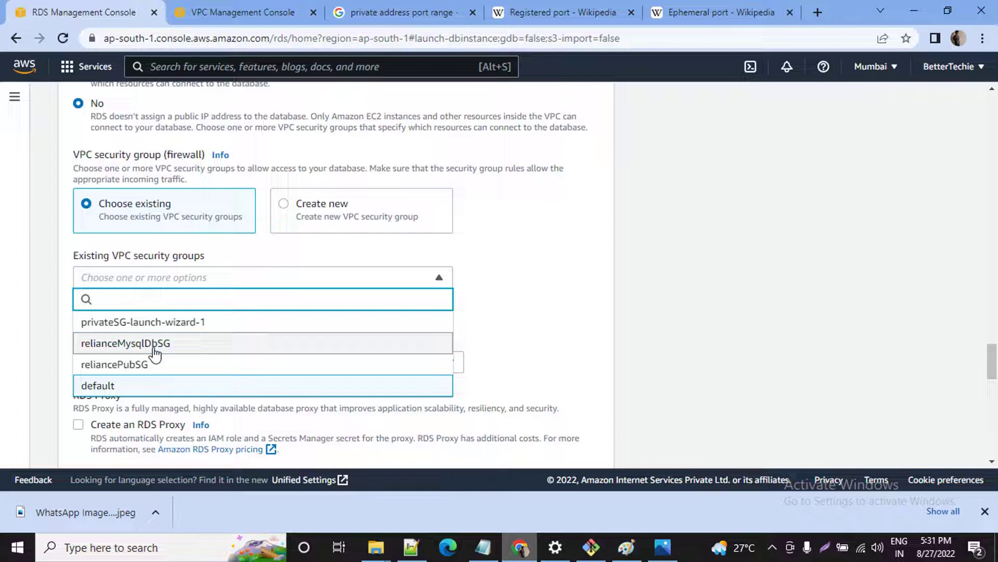
{"action": "left_click", "coordinate": [543, 316]}
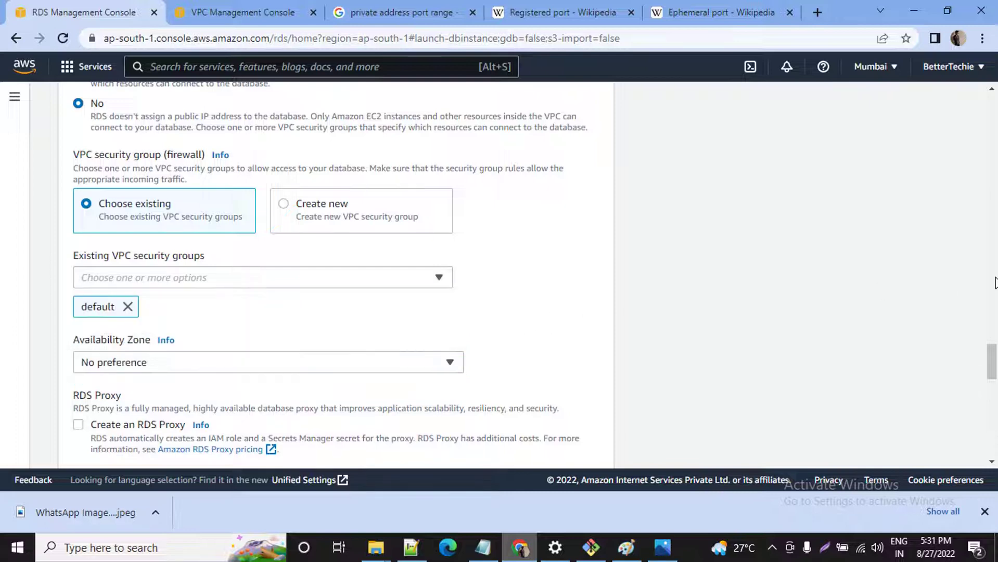
{"action": "left_click_drag", "start_coordinate": [990, 358], "coordinate": [991, 366]}
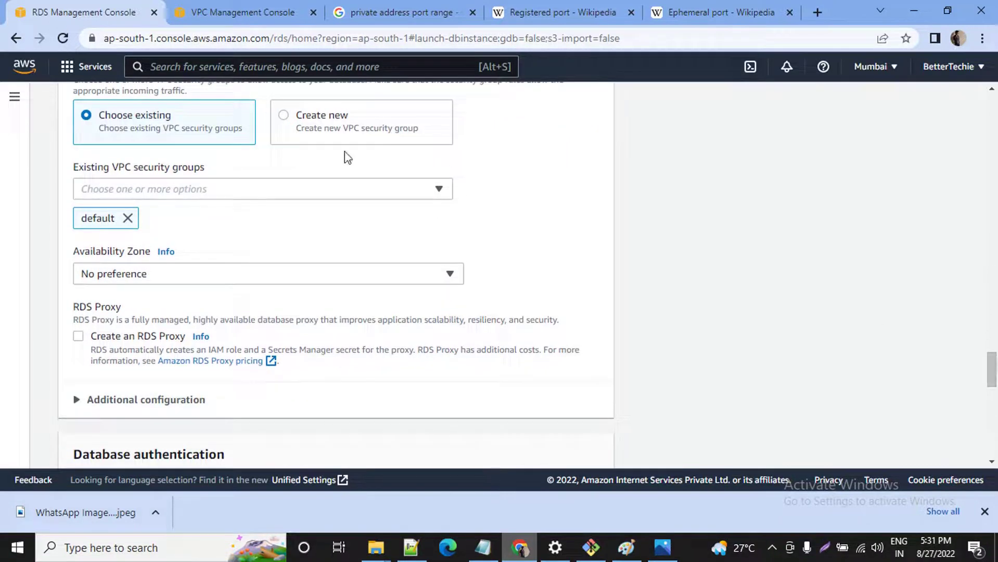
{"action": "left_click", "coordinate": [127, 218]}
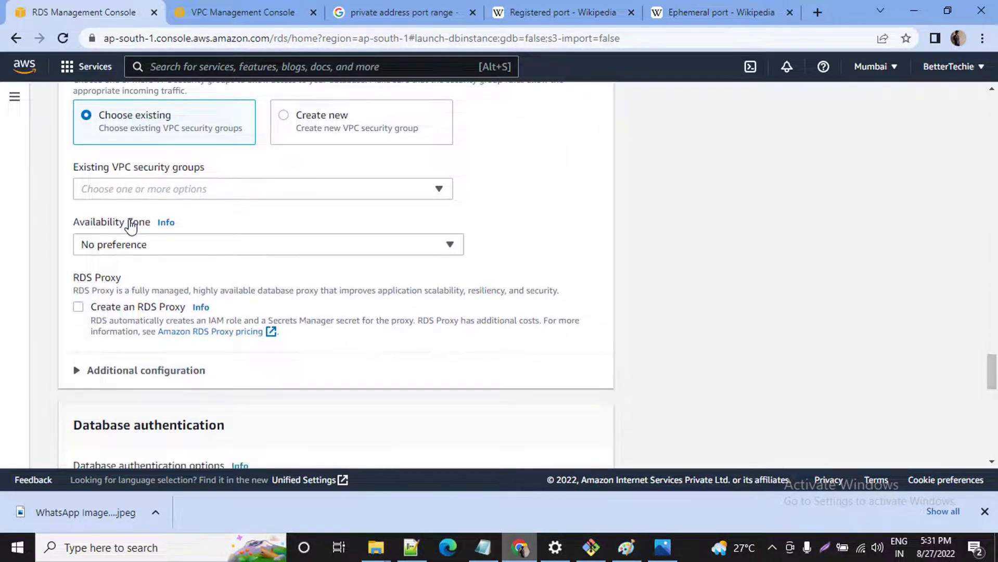
{"action": "left_click", "coordinate": [283, 190]}
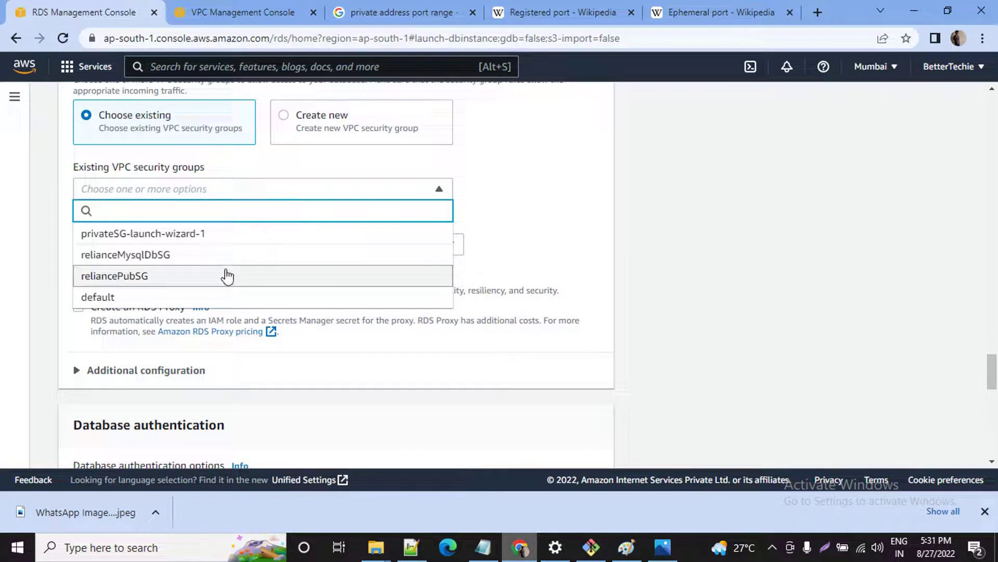
{"action": "left_click", "coordinate": [199, 262]}
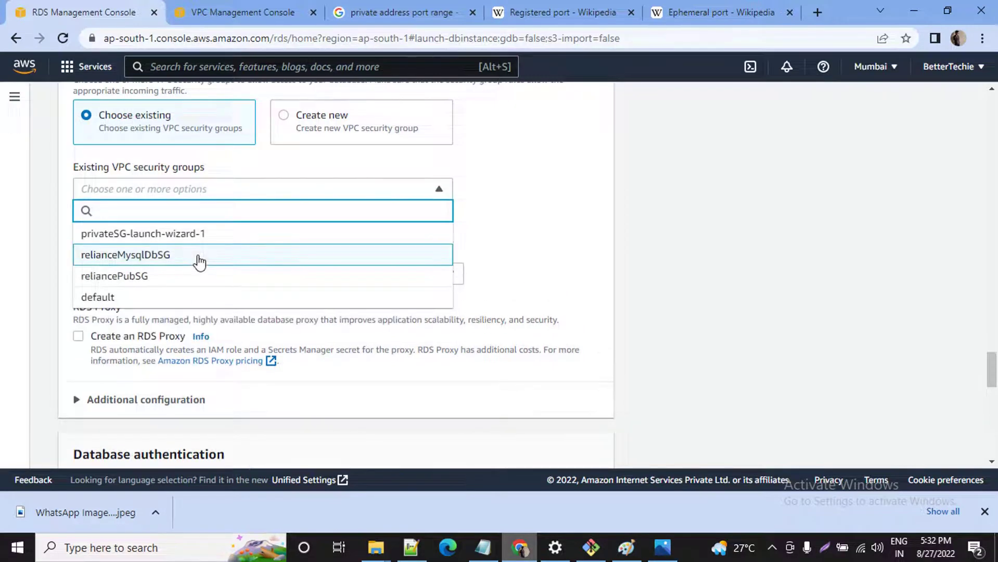
{"action": "left_click", "coordinate": [526, 237]}
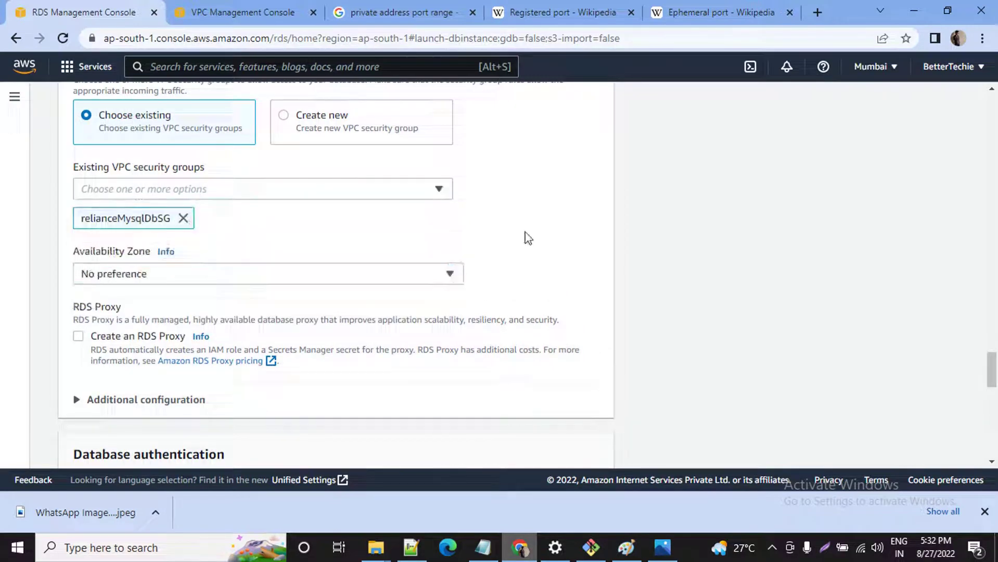
Keep No preference for the availability zone and submit the database for creation.
{"action": "left_click", "coordinate": [270, 276]}
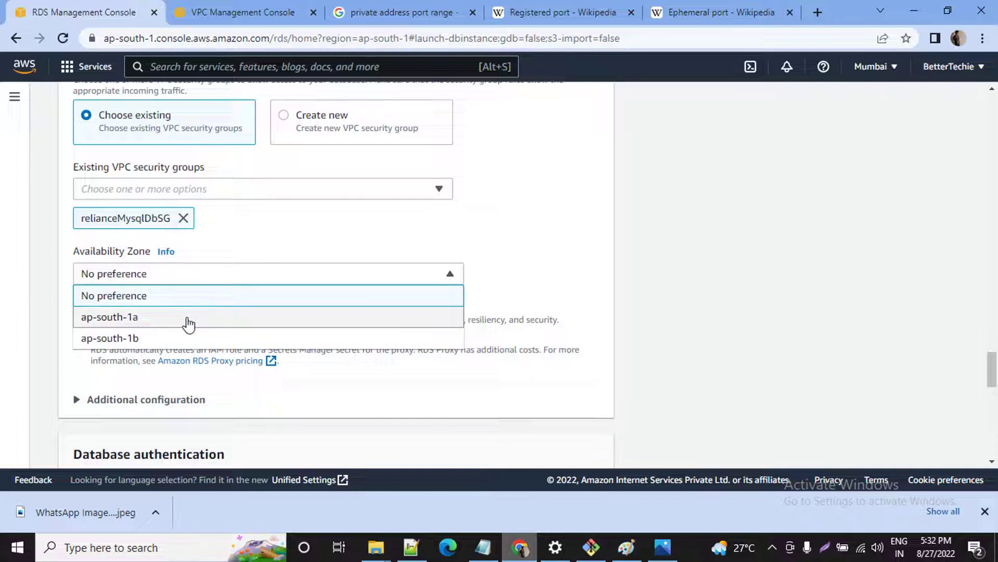
{"action": "left_click", "coordinate": [389, 226]}
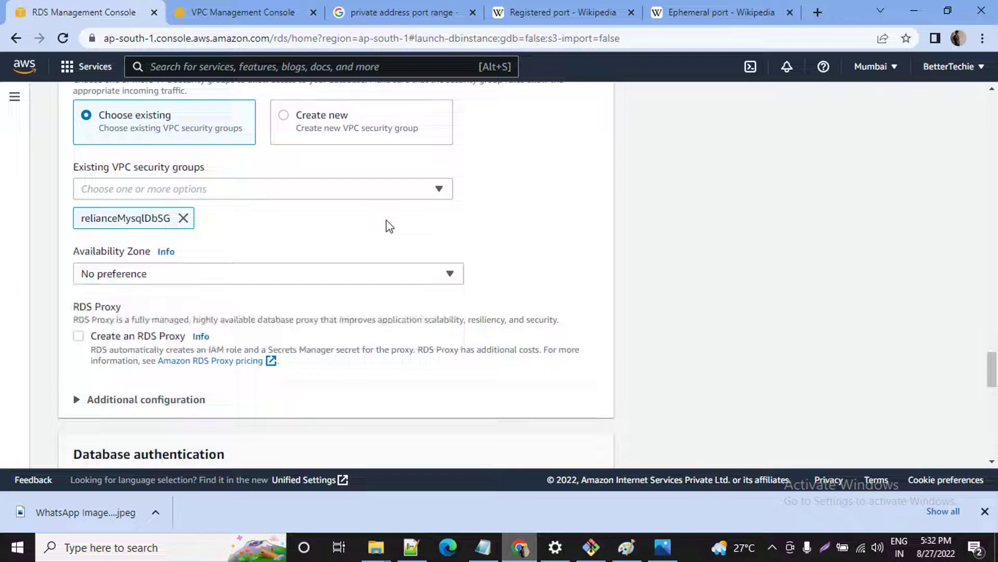
{"action": "scroll", "coordinate": [994, 341], "scroll_direction": "down", "scroll_amount": 3}
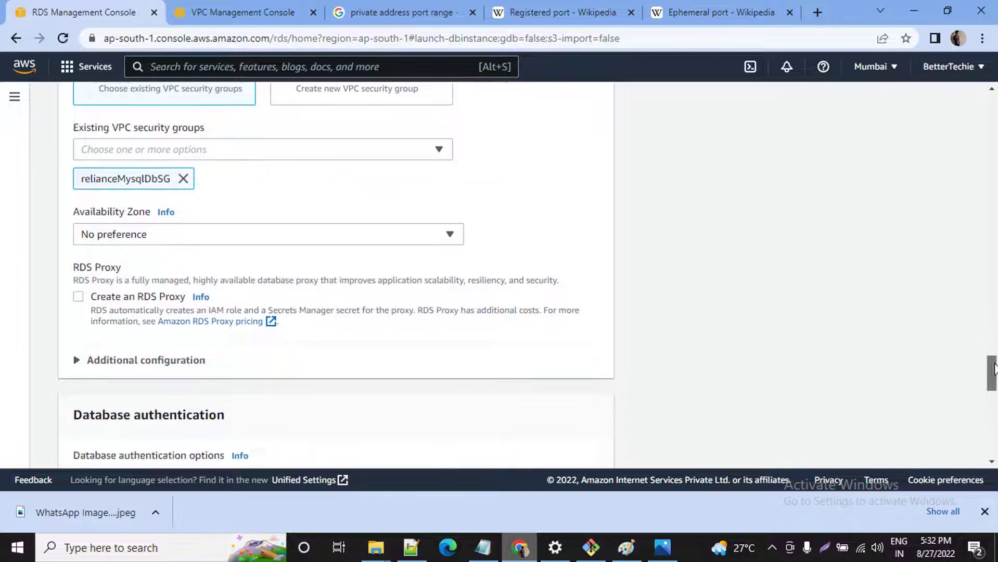
{"action": "left_click_drag", "start_coordinate": [994, 381], "coordinate": [994, 438]}
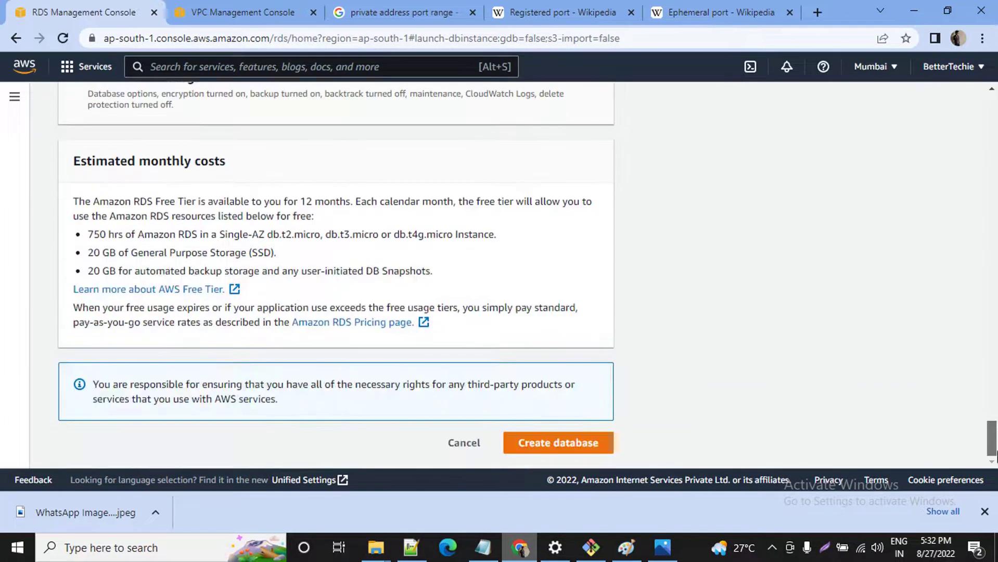
{"action": "left_click", "coordinate": [536, 445]}
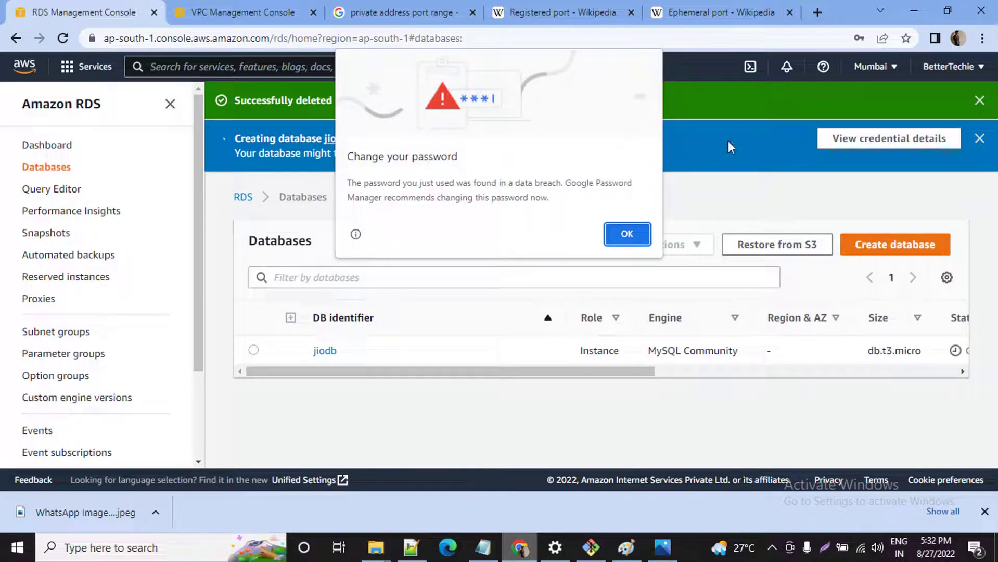
Dismiss the browser's password prompts and open jiodb's details page, showing Creating on db.t3.micro.
{"action": "key", "text": "Return"}
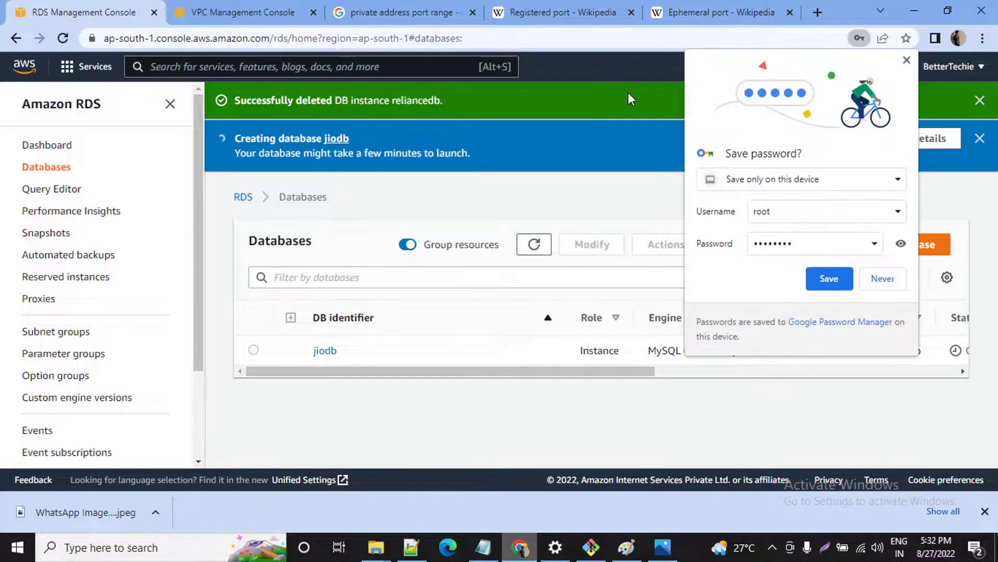
{"action": "left_click", "coordinate": [906, 62]}
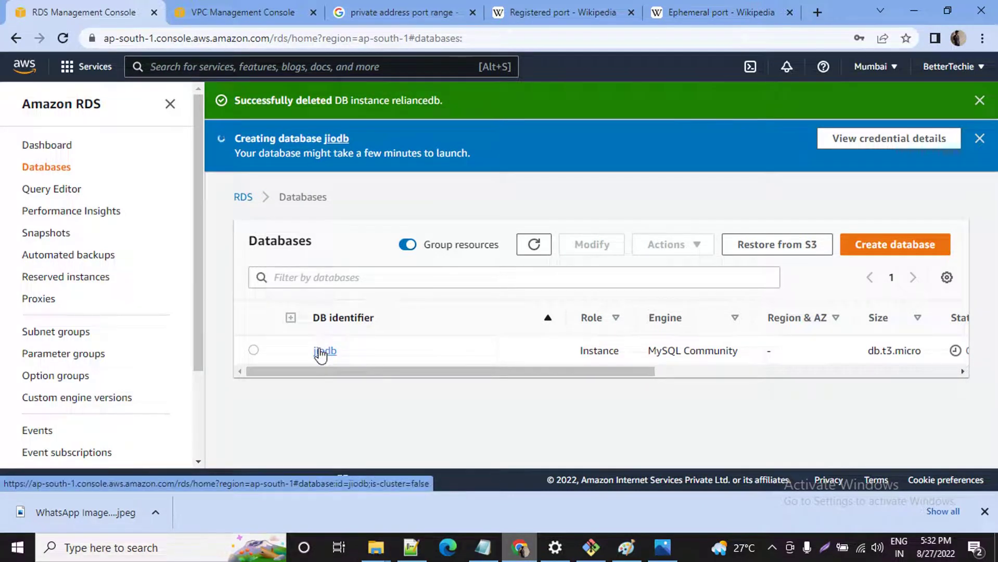
{"action": "left_click", "coordinate": [319, 352]}
{"action": "mouse_move", "coordinate": [994, 144]}
{"action": "left_mouse_down"}
{"action": "mouse_move", "coordinate": [994, 262]}
{"action": "mouse_move", "coordinate": [995, 143]}
{"action": "left_mouse_up"}
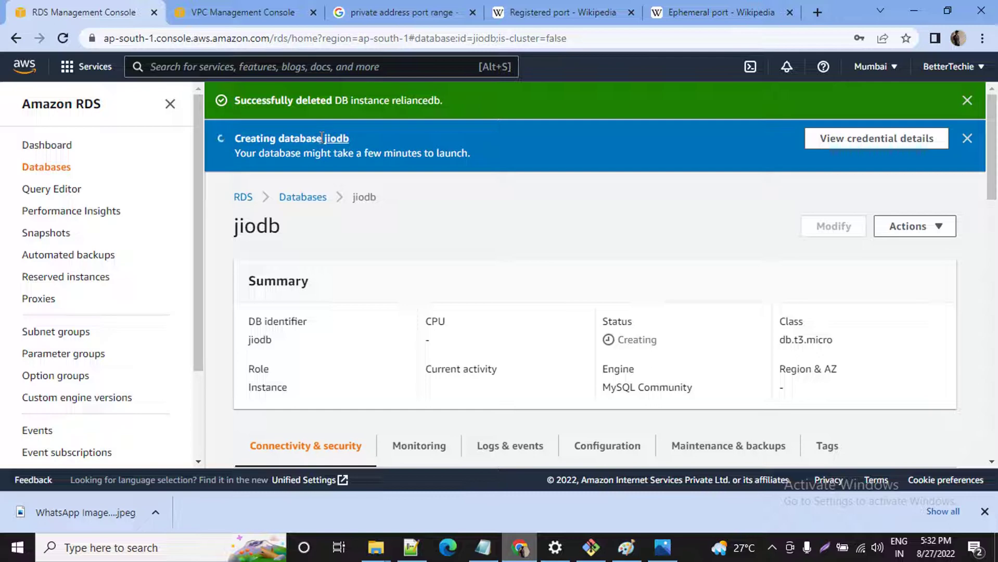
Close the database-creation banner and glance at the mysql1 network diagram.
{"action": "left_click", "coordinate": [968, 140]}
{"action": "key", "text": "alt+Tab"}
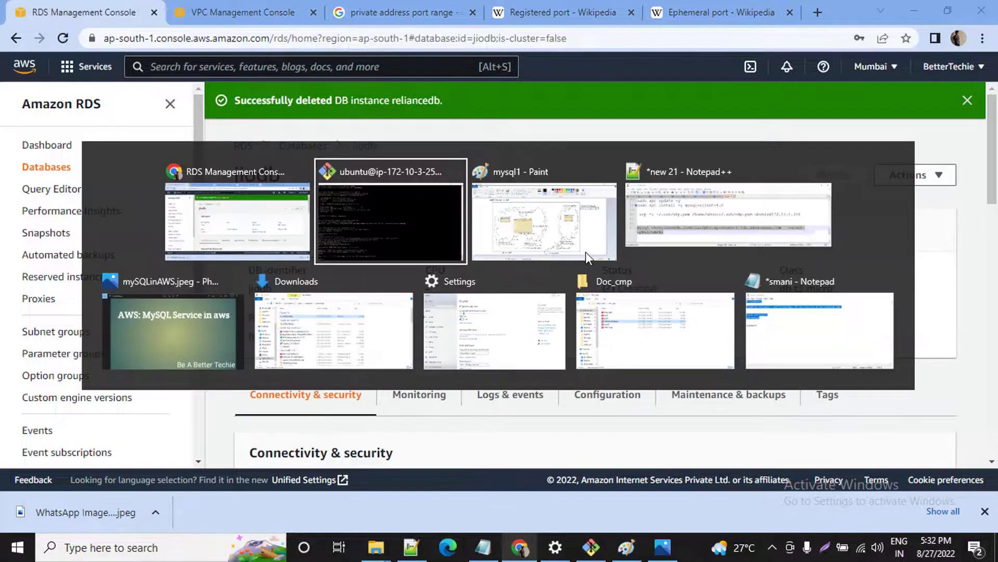
{"action": "left_click", "coordinate": [585, 252]}
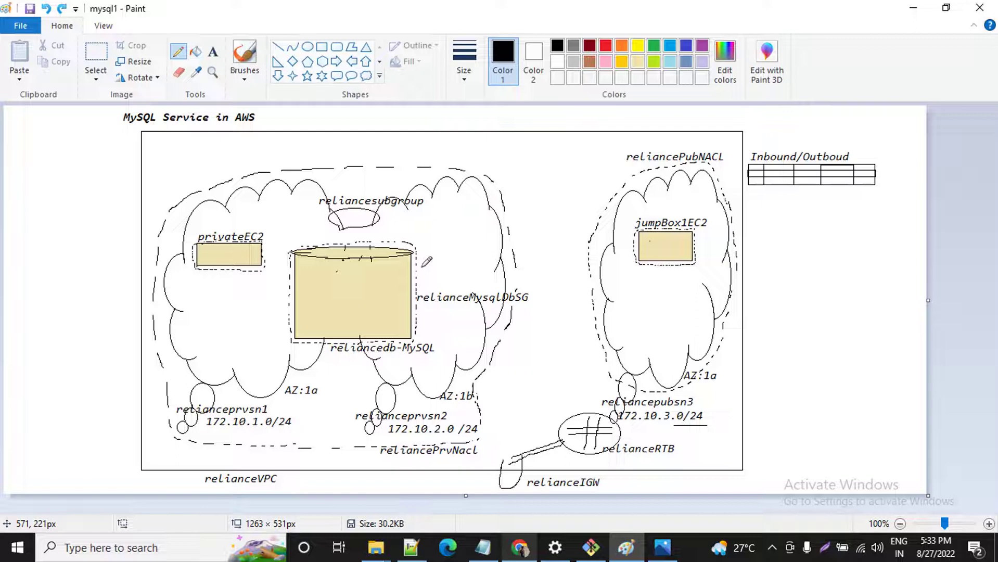
{"action": "key", "text": "alt+Tab"}
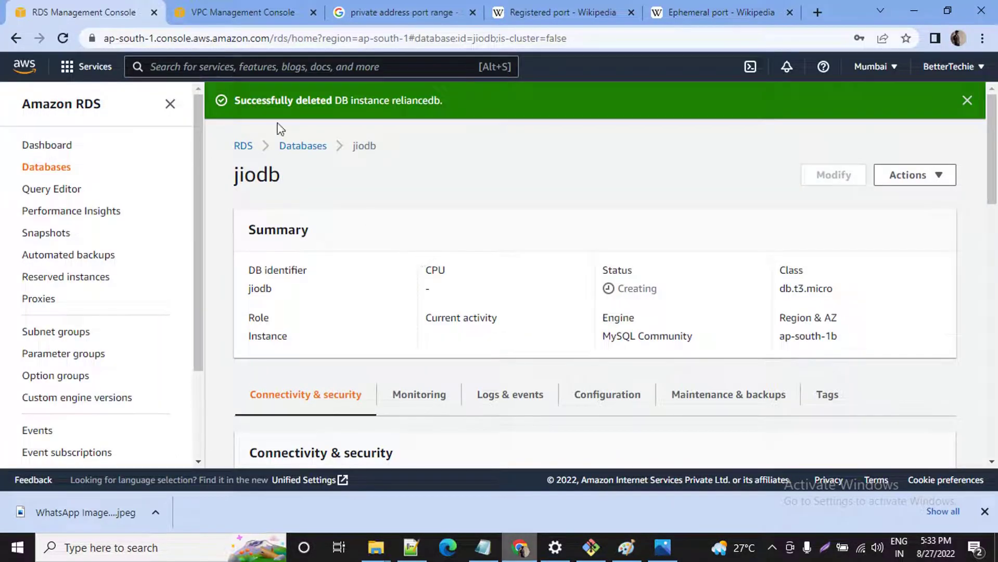
Return the VPC tab to the Security Groups list, checking the diagram again.
{"action": "left_click", "coordinate": [243, 10]}
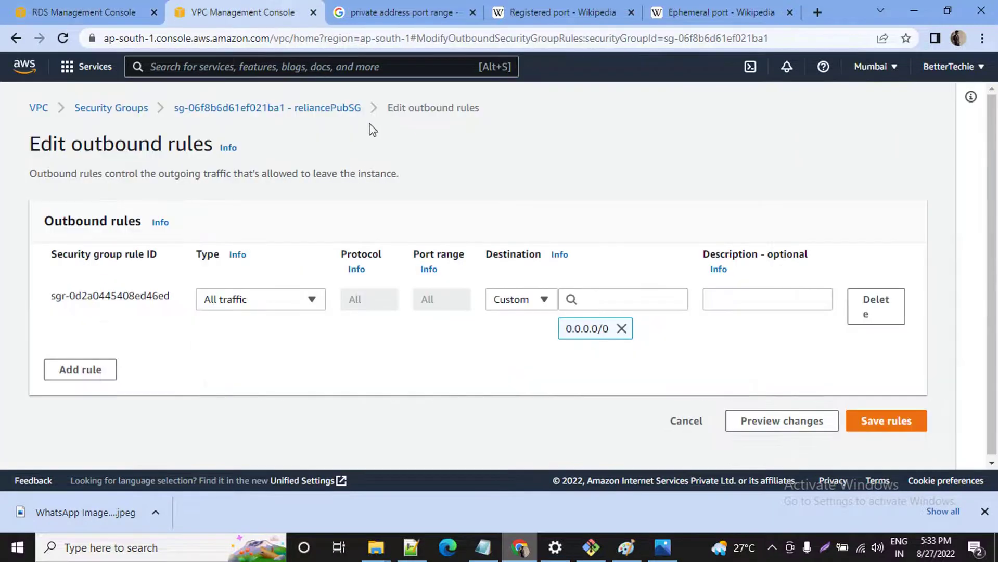
{"action": "left_click", "coordinate": [114, 109]}
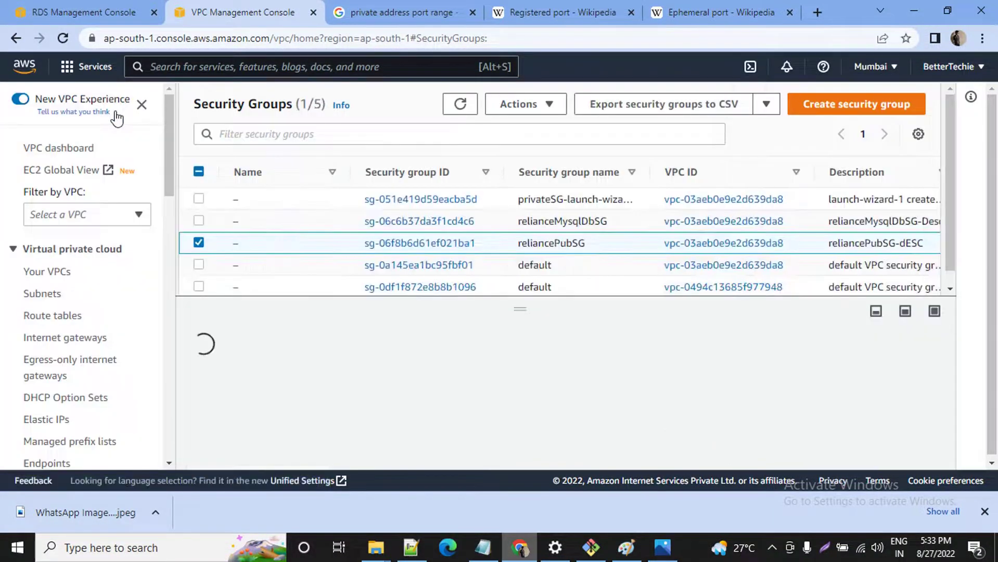
{"action": "mouse_move", "coordinate": [171, 156]}
{"action": "left_mouse_down"}
{"action": "mouse_move", "coordinate": [174, 333]}
{"action": "mouse_move", "coordinate": [162, 141]}
{"action": "left_mouse_up"}
{"action": "key", "text": "alt+Tab"}
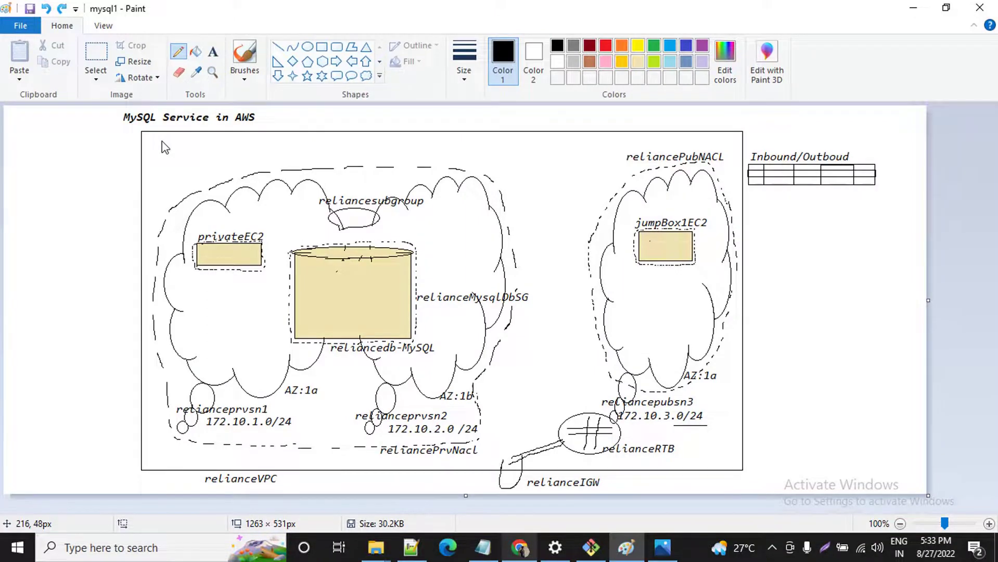
{"action": "key", "text": "alt+Tab"}
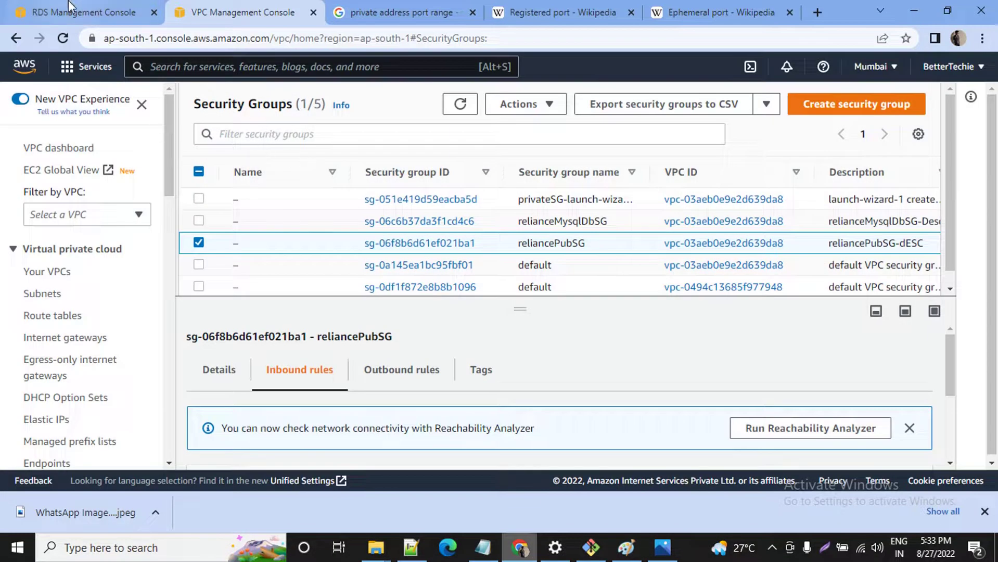
Scroll through jiodb's details page to review its connectivity information.
{"action": "left_click", "coordinate": [57, 10]}
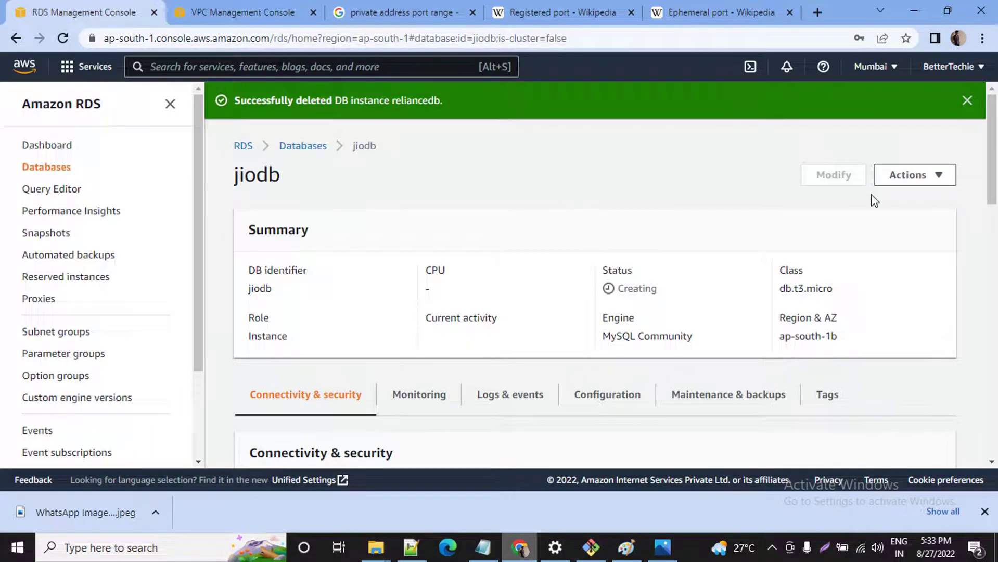
{"action": "scroll", "coordinate": [995, 215], "scroll_direction": "down", "scroll_amount": 5}
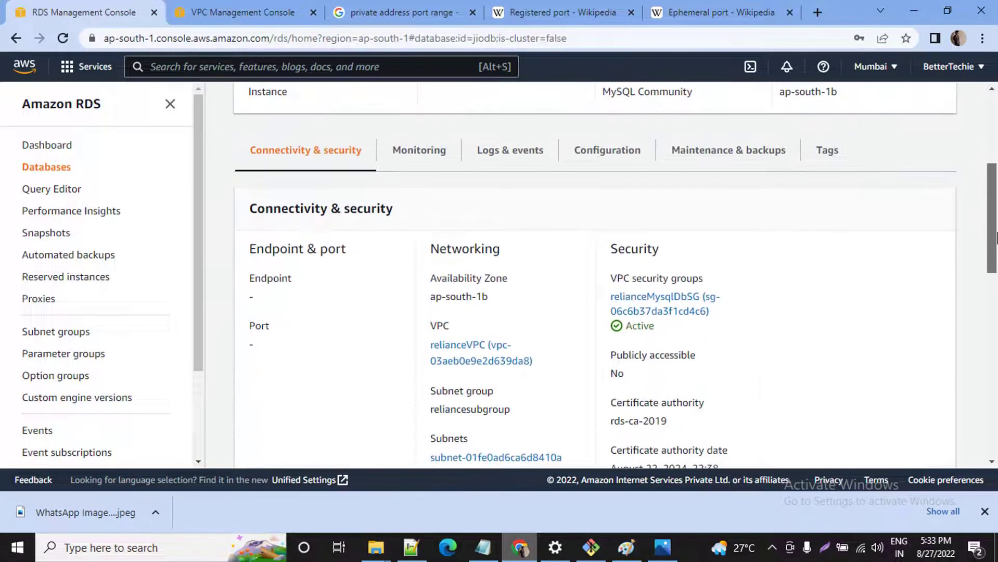
{"action": "scroll", "coordinate": [996, 252], "scroll_direction": "down", "scroll_amount": 9}
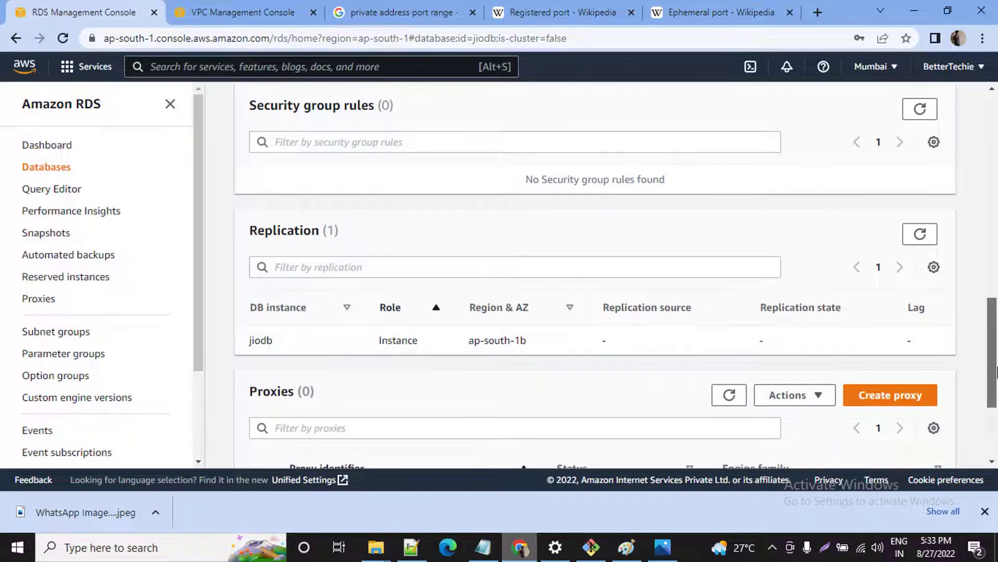
Go back to the Databases list, confirm jiodb's Creating status, then switch to the mysql1 diagram.
{"action": "scroll", "coordinate": [994, 176], "scroll_direction": "up", "scroll_amount": 13}
{"action": "scroll", "coordinate": [994, 176], "scroll_direction": "up", "scroll_amount": 1}
{"action": "scroll", "coordinate": [990, 150], "scroll_direction": "down", "scroll_amount": 4}
{"action": "scroll", "coordinate": [989, 151], "scroll_direction": "up", "scroll_amount": 4}
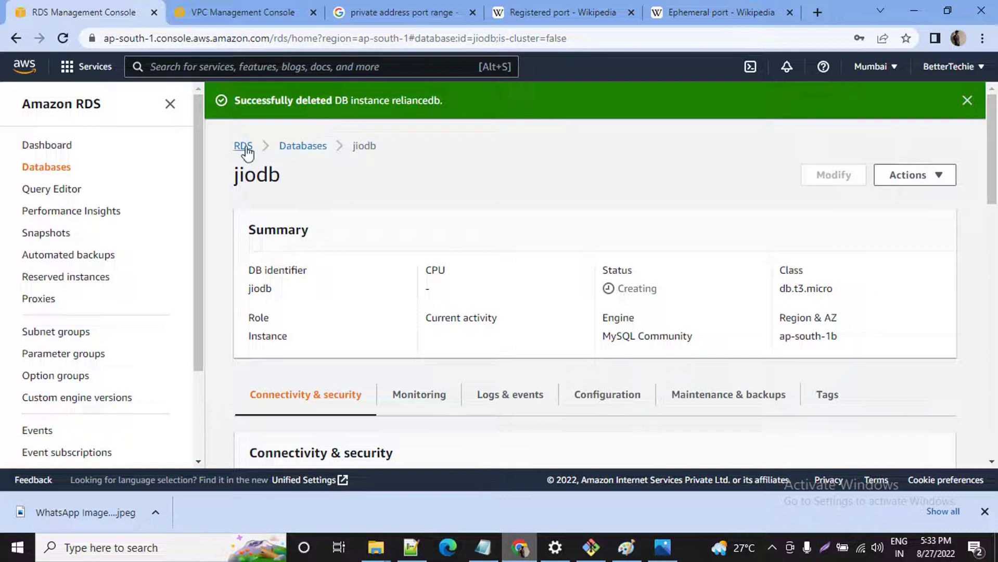
{"action": "left_click", "coordinate": [301, 148]}
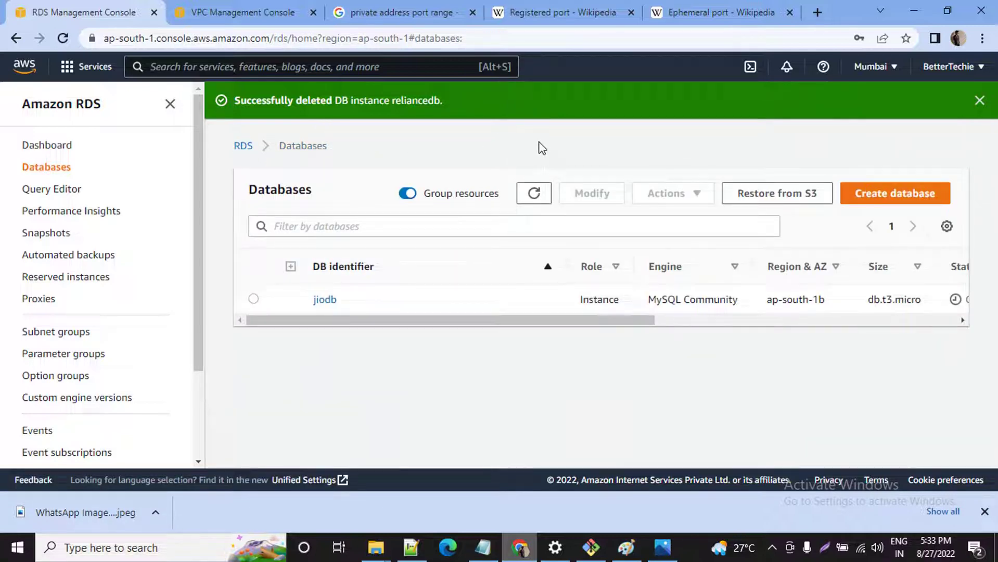
{"action": "left_click_drag", "start_coordinate": [601, 323], "coordinate": [886, 344]}
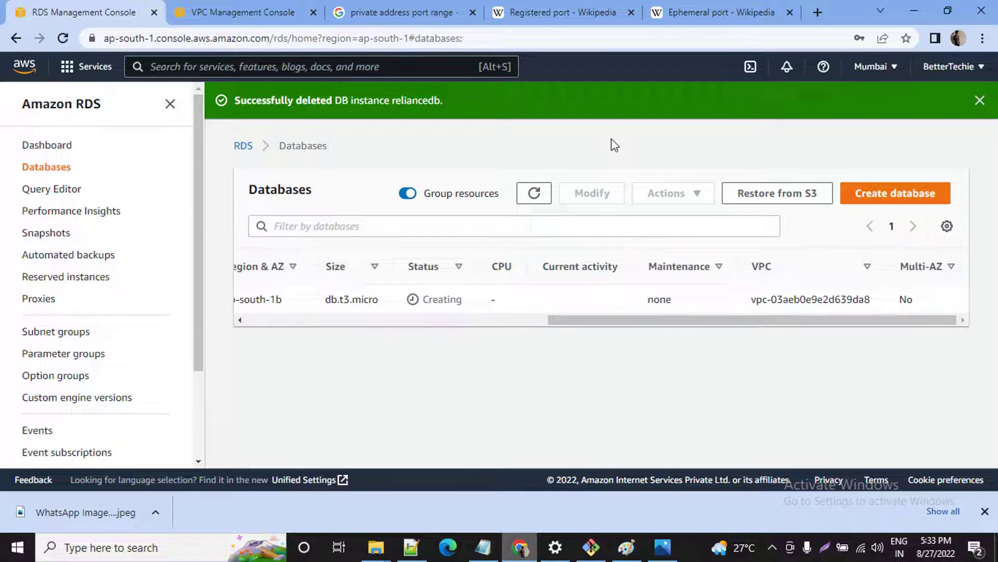
{"action": "key", "text": "alt+Tab"}
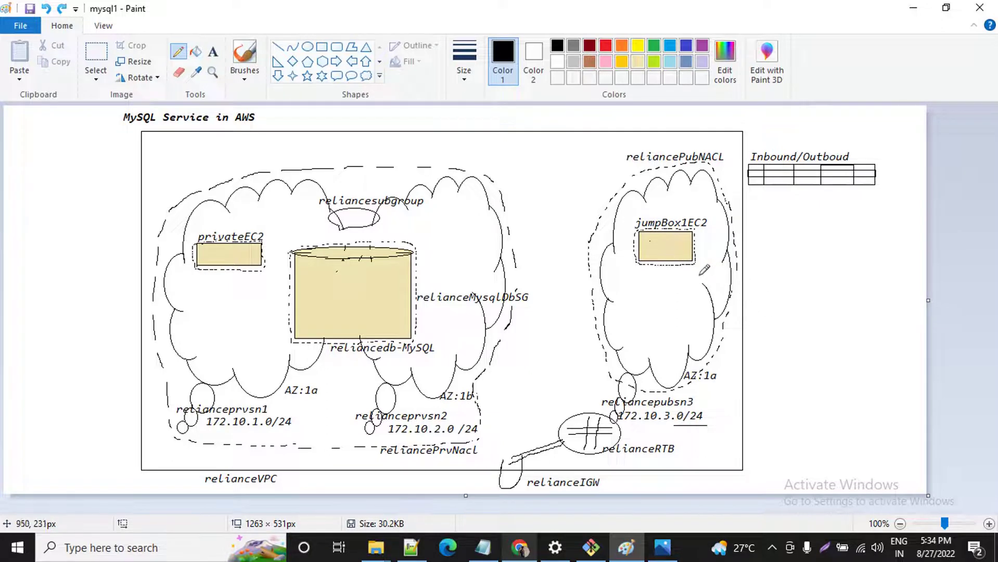
Mark a dot inside the jumpBox1EC2 box and return to the RDS Databases list.
{"action": "left_click", "coordinate": [650, 241]}
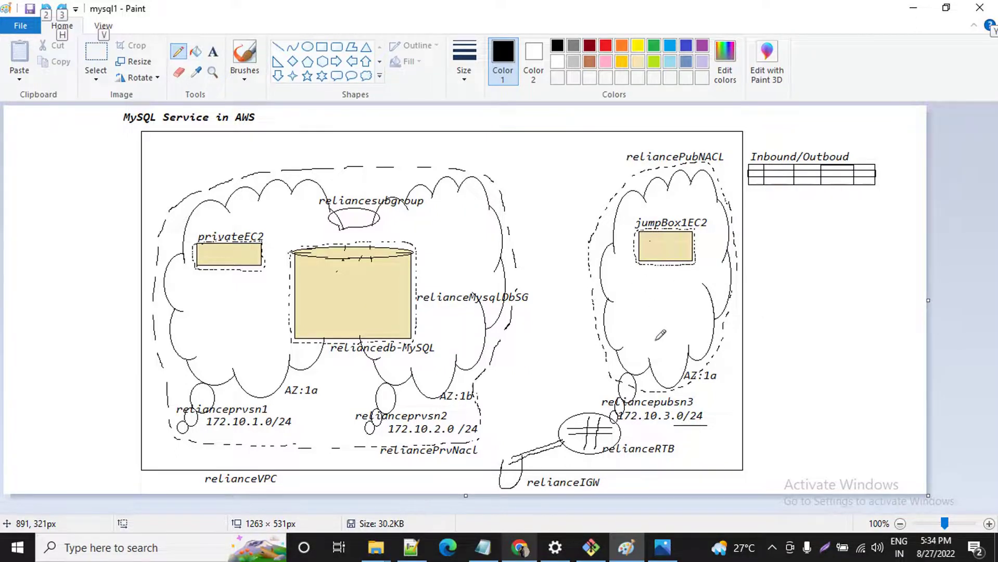
{"action": "key", "text": "alt+Tab"}
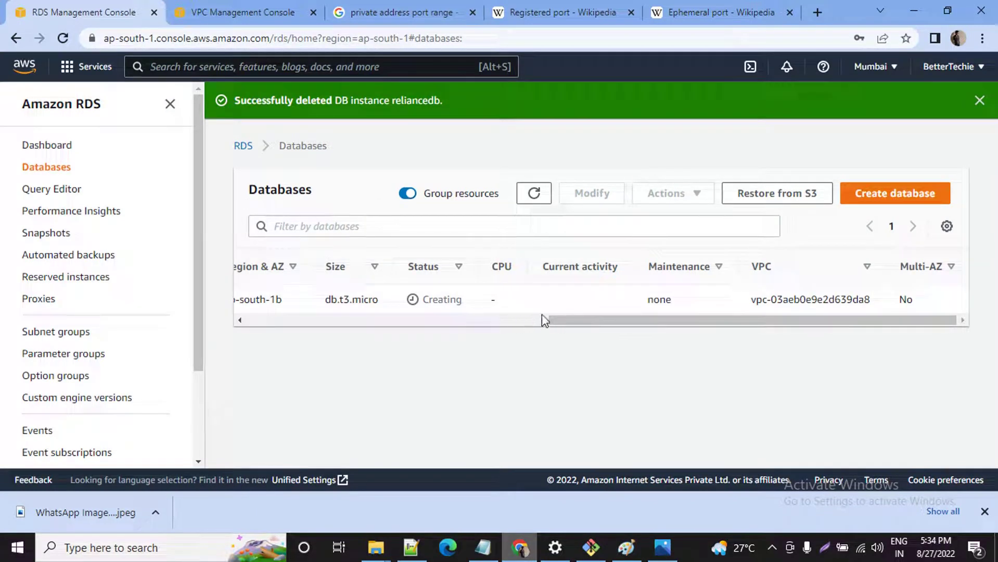
Open reliancePubSG in the VPC tab and start editing its inbound SSH rule from 0.0.0.0/0.
{"action": "left_click_drag", "start_coordinate": [556, 321], "coordinate": [222, 329]}
{"action": "left_click", "coordinate": [237, 11]}
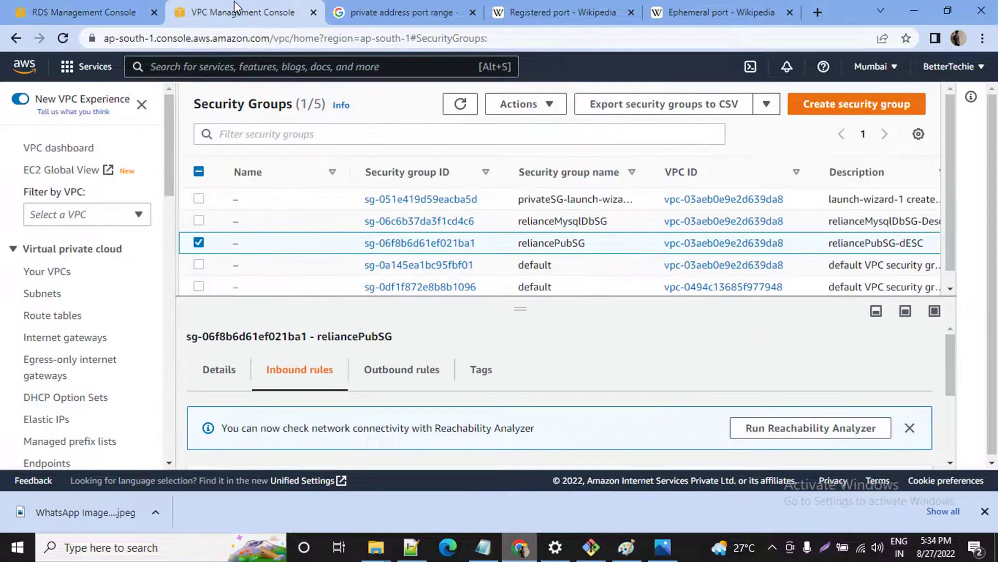
{"action": "scroll", "coordinate": [164, 186], "scroll_direction": "down", "scroll_amount": 4}
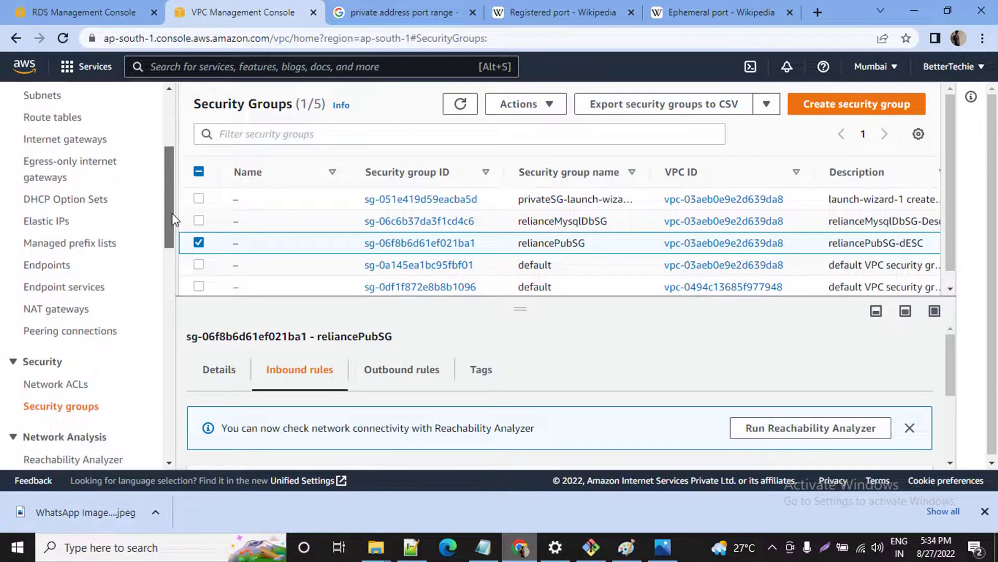
{"action": "mouse_move", "coordinate": [174, 221]}
{"action": "left_mouse_down"}
{"action": "mouse_move", "coordinate": [175, 286]}
{"action": "mouse_move", "coordinate": [170, 240]}
{"action": "left_mouse_up"}
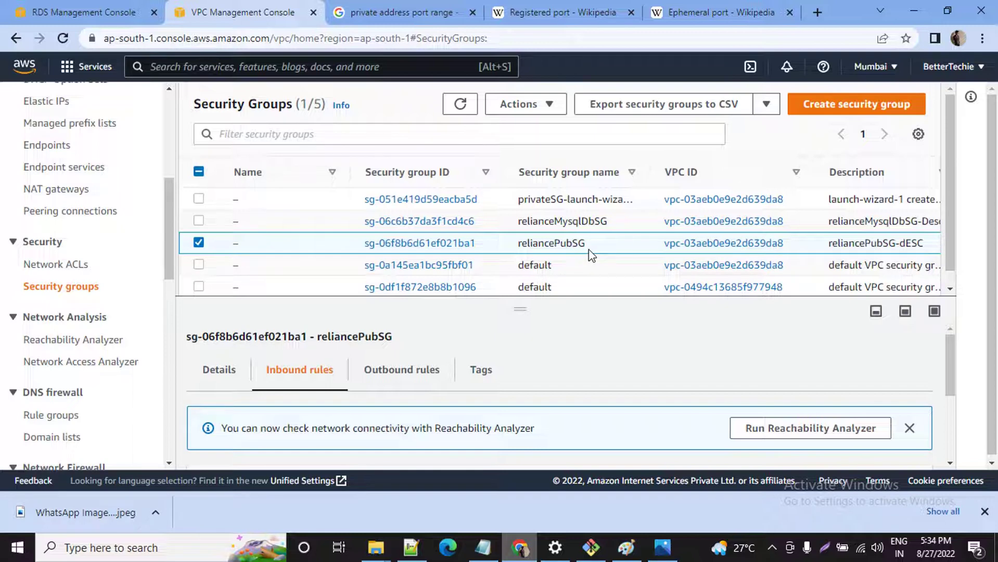
{"action": "left_click", "coordinate": [404, 246]}
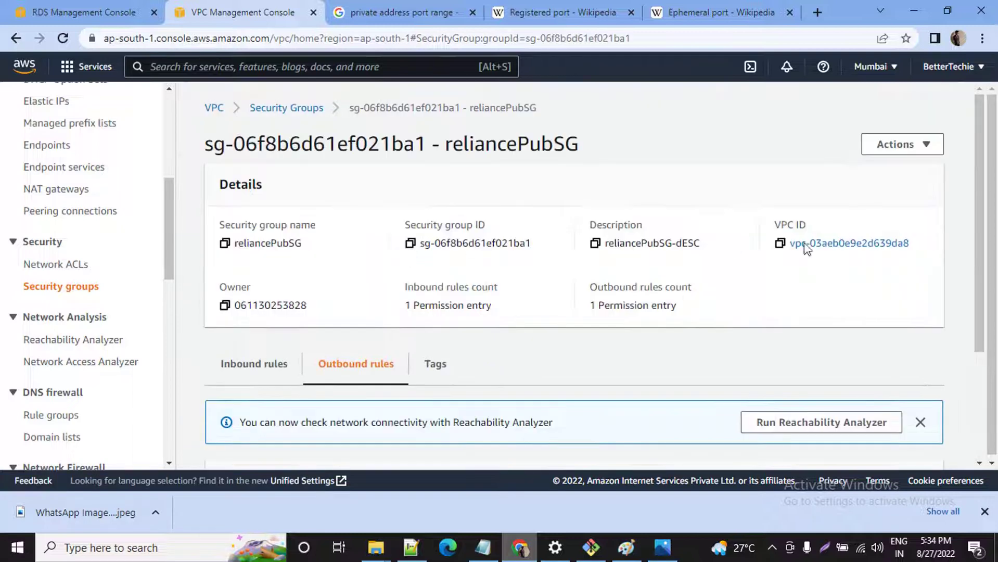
{"action": "left_click_drag", "start_coordinate": [979, 169], "coordinate": [990, 278]}
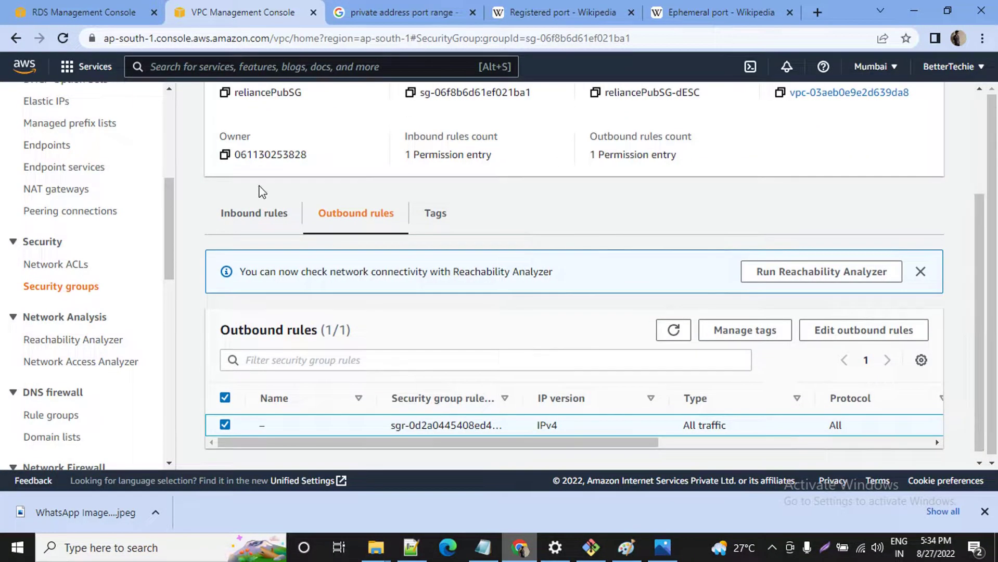
{"action": "left_click", "coordinate": [249, 219]}
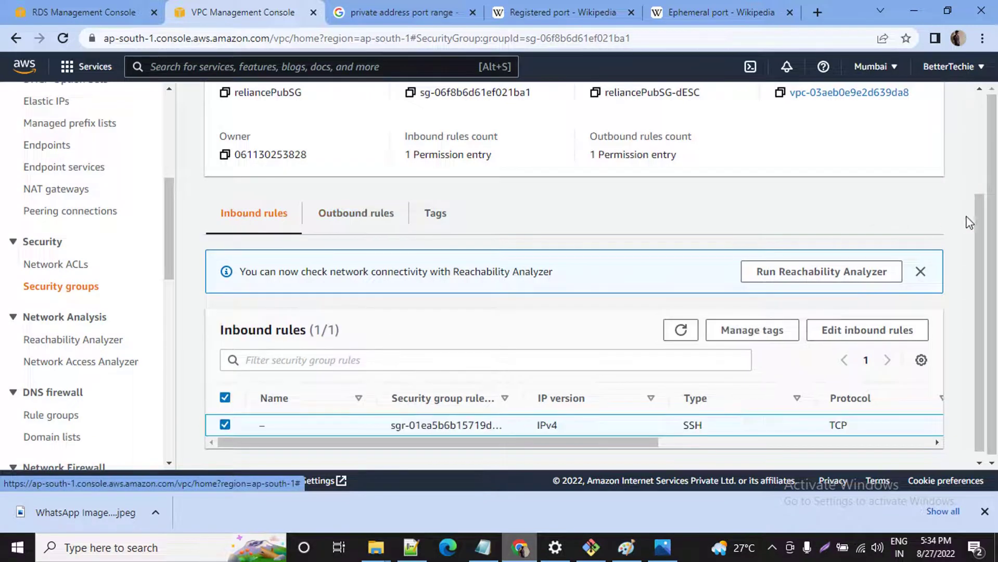
{"action": "left_click_drag", "start_coordinate": [978, 220], "coordinate": [978, 322]}
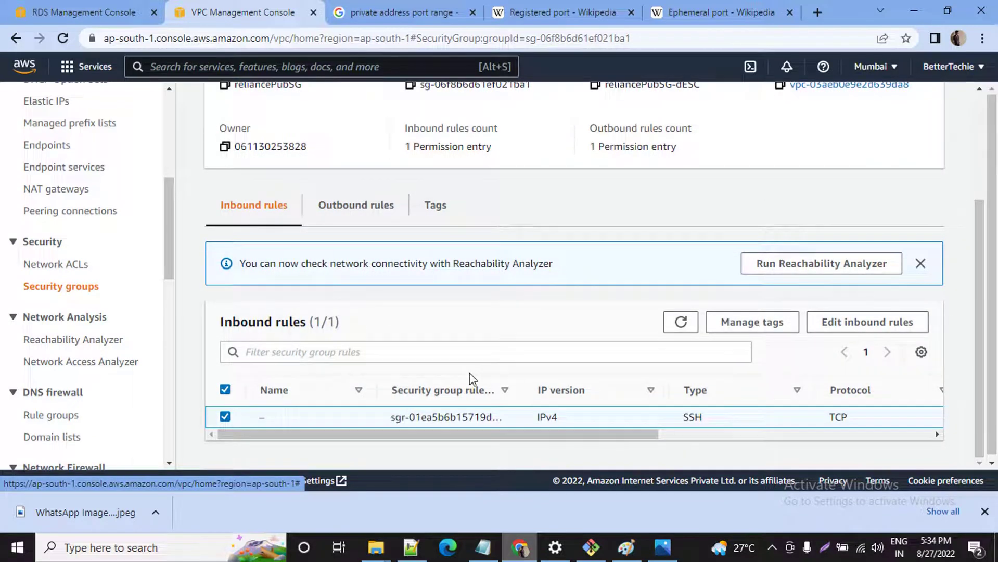
{"action": "left_click", "coordinate": [852, 326]}
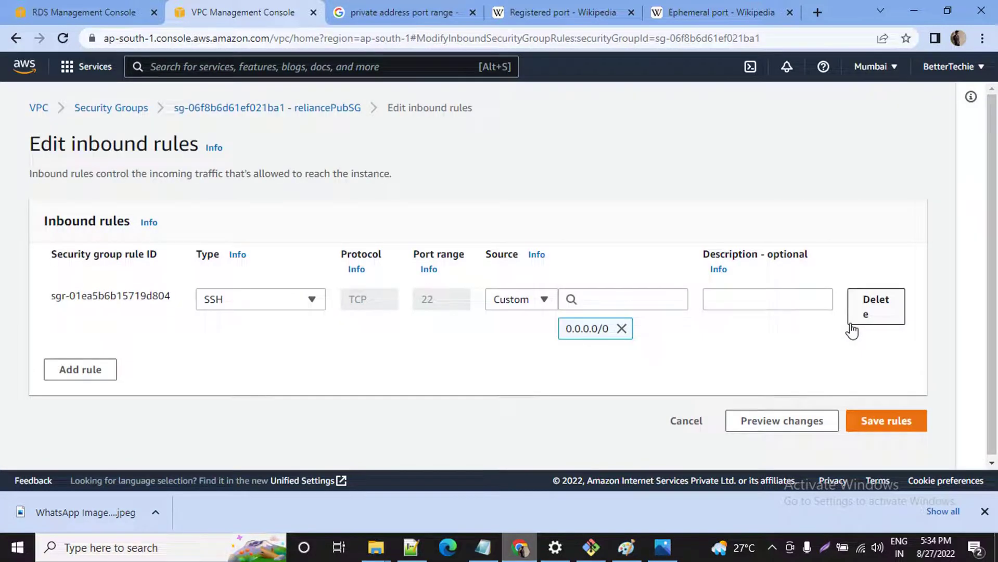
Review the SSH rule's source options unchanged and draw an incoming line into jumpBox1EC2 on the diagram.
{"action": "left_click", "coordinate": [532, 307]}
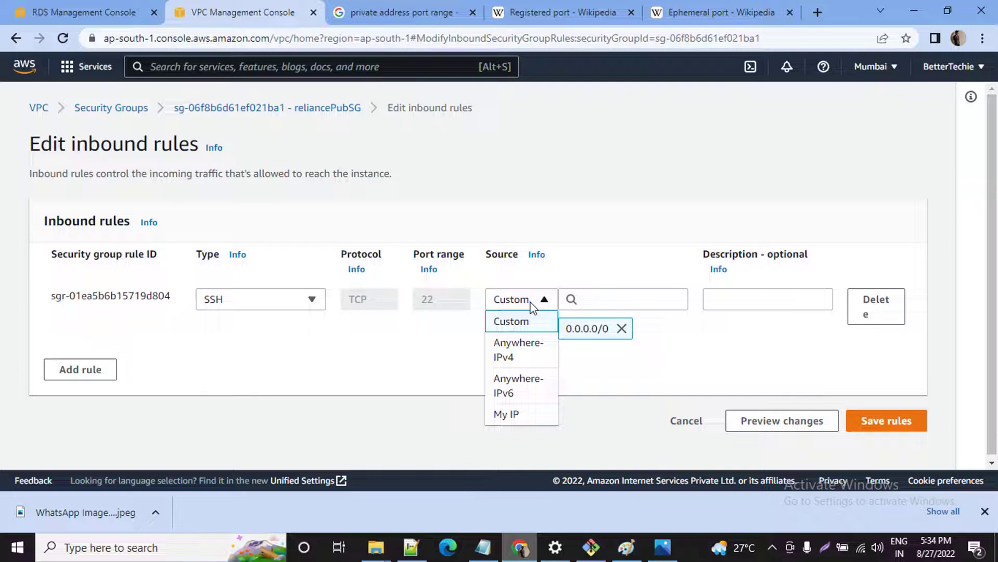
{"action": "left_click", "coordinate": [586, 194]}
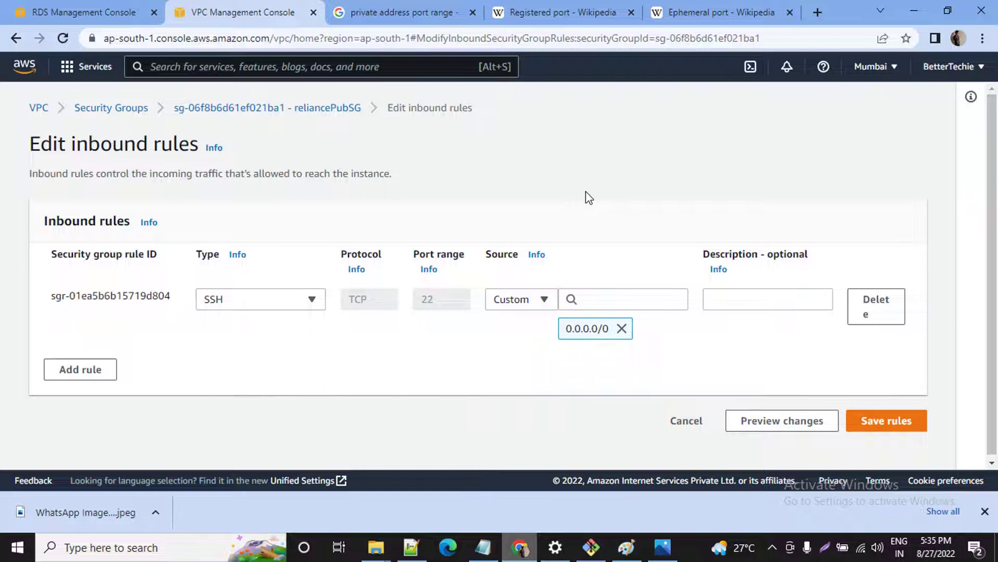
{"action": "key", "text": "alt+Tab"}
{"action": "mouse_move", "coordinate": [820, 305]}
{"action": "left_mouse_down"}
{"action": "mouse_move", "coordinate": [804, 234]}
{"action": "mouse_move", "coordinate": [684, 243]}
{"action": "mouse_move", "coordinate": [705, 253]}
{"action": "left_mouse_up"}
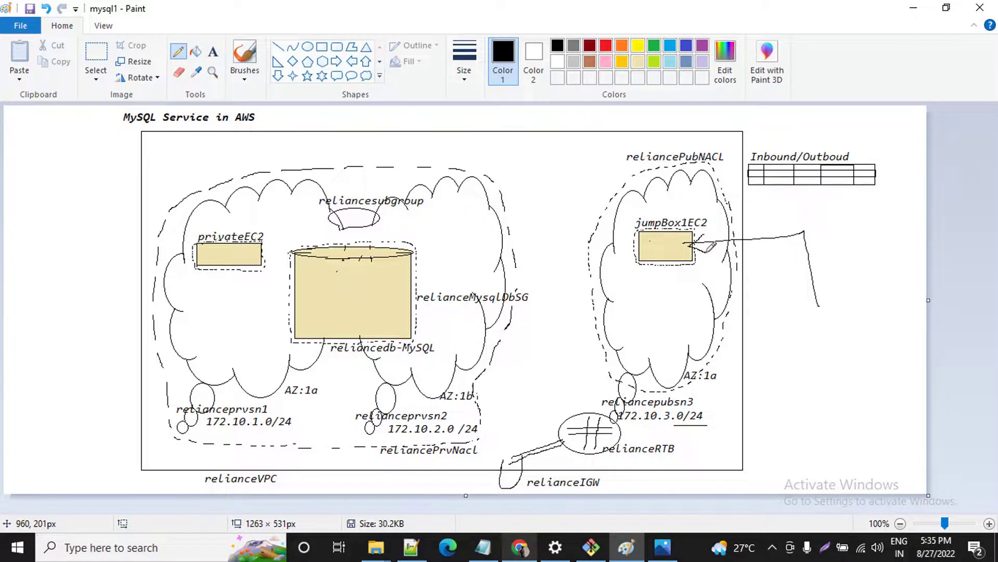
{"action": "key", "text": "alt+Tab"}
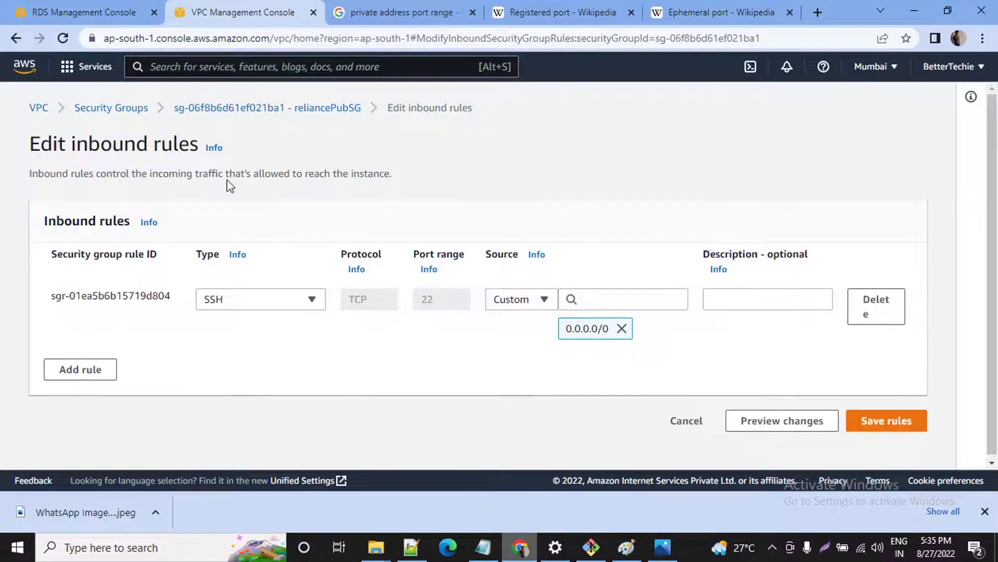
Return to reliancePubSG's details and view its single All traffic outbound rule.
{"action": "left_click", "coordinate": [309, 109]}
{"action": "left_click", "coordinate": [338, 367]}
{"action": "left_click_drag", "start_coordinate": [976, 271], "coordinate": [987, 394]}
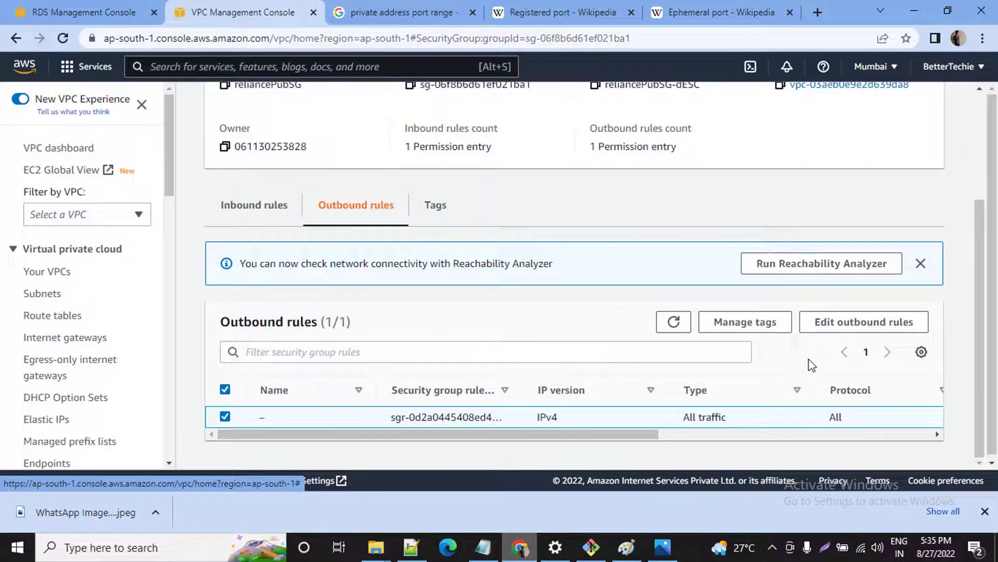
Open relianceMysqlDbSG's outbound rules editor, showing All traffic to 0.0.0.0/0.
{"action": "left_click", "coordinate": [848, 329]}
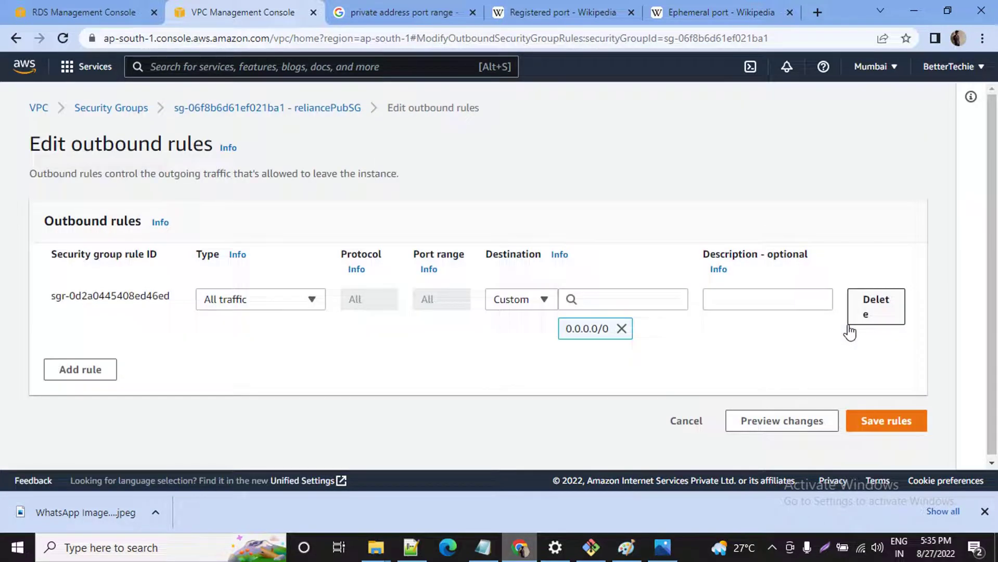
{"action": "left_click", "coordinate": [122, 117]}
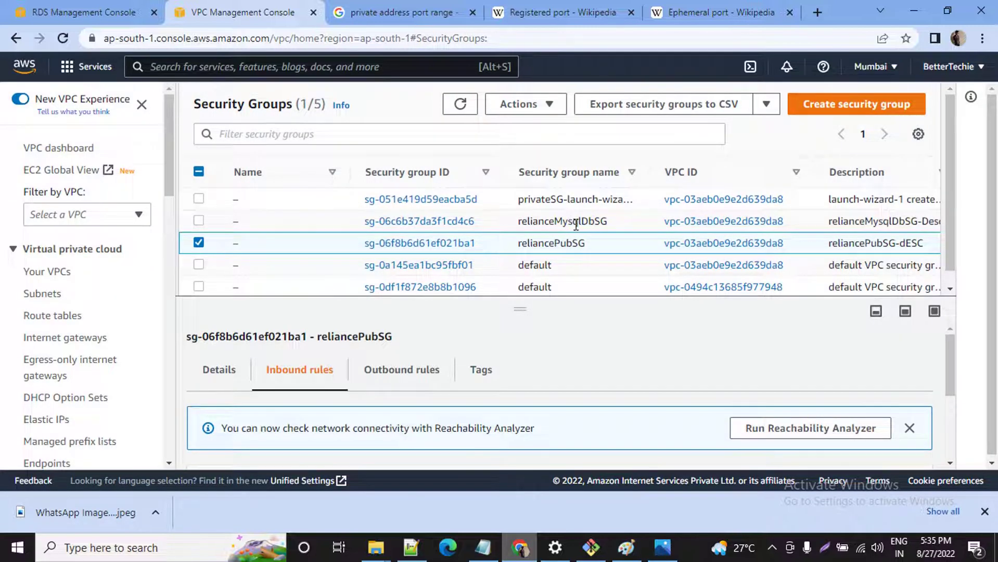
{"action": "left_click", "coordinate": [423, 222]}
{"action": "left_click_drag", "start_coordinate": [982, 207], "coordinate": [988, 343]}
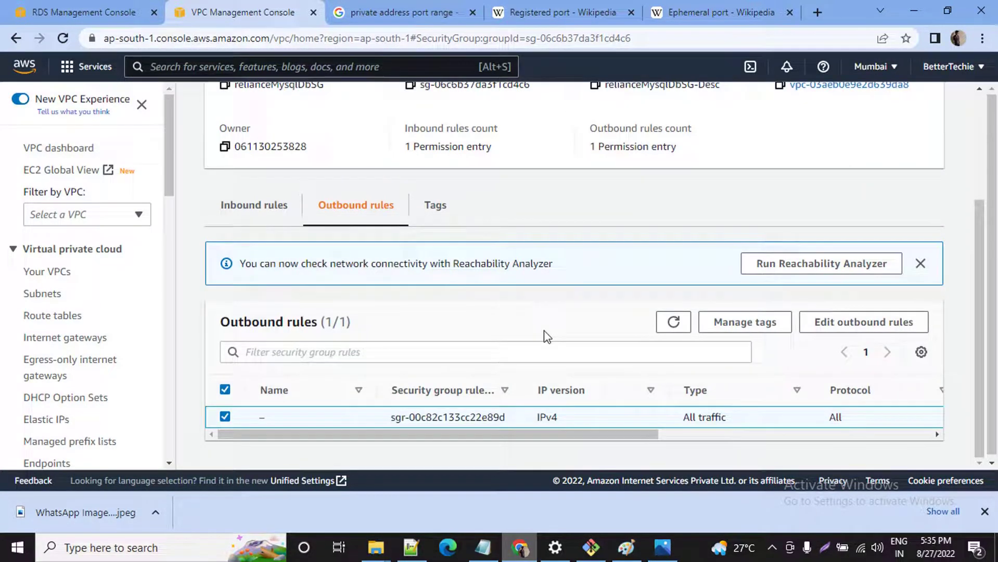
{"action": "left_click", "coordinate": [851, 327]}
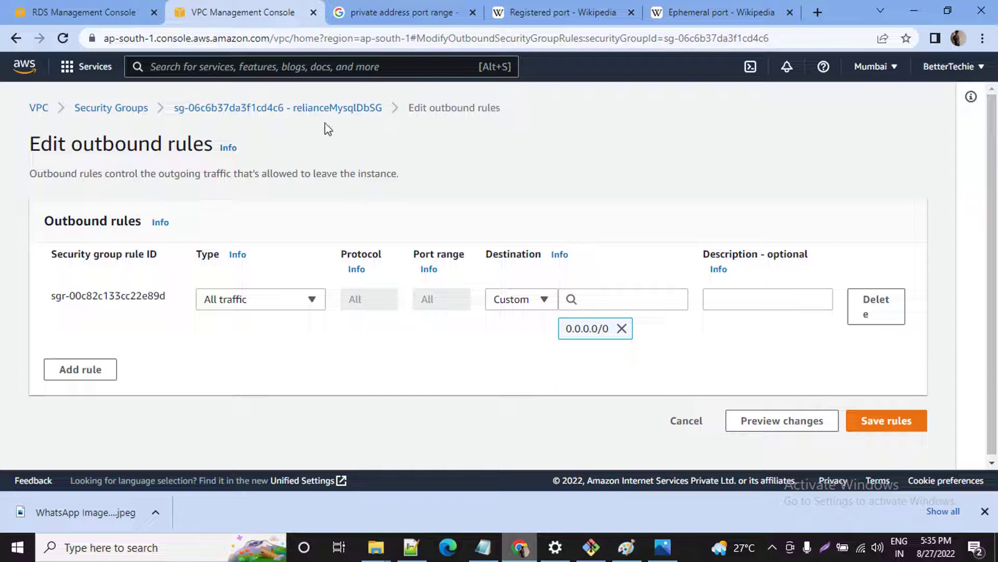
Draw a line from the jump box to the database on the diagram, then undo both lines.
{"action": "key", "text": "alt+Tab"}
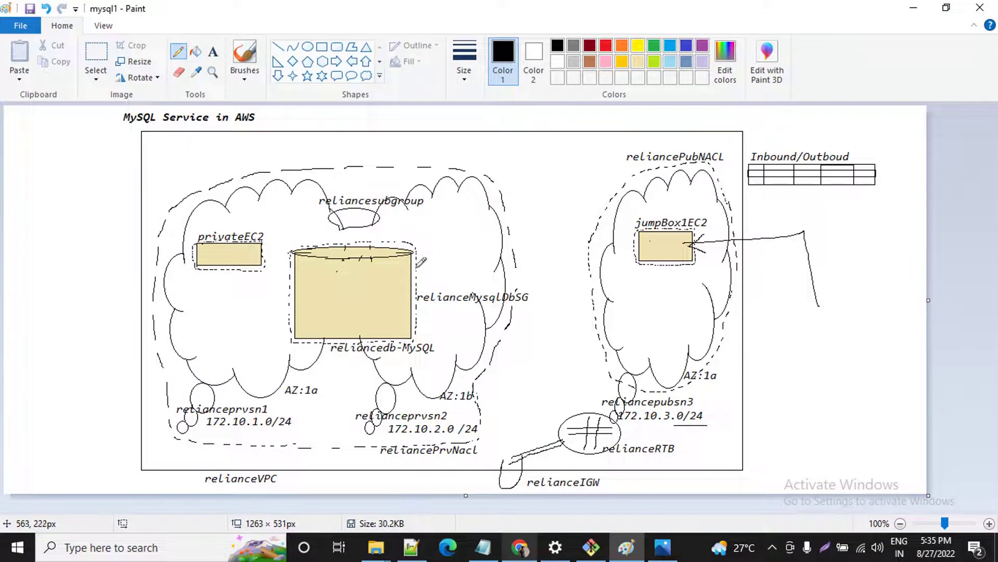
{"action": "key", "text": "alt+Tab"}
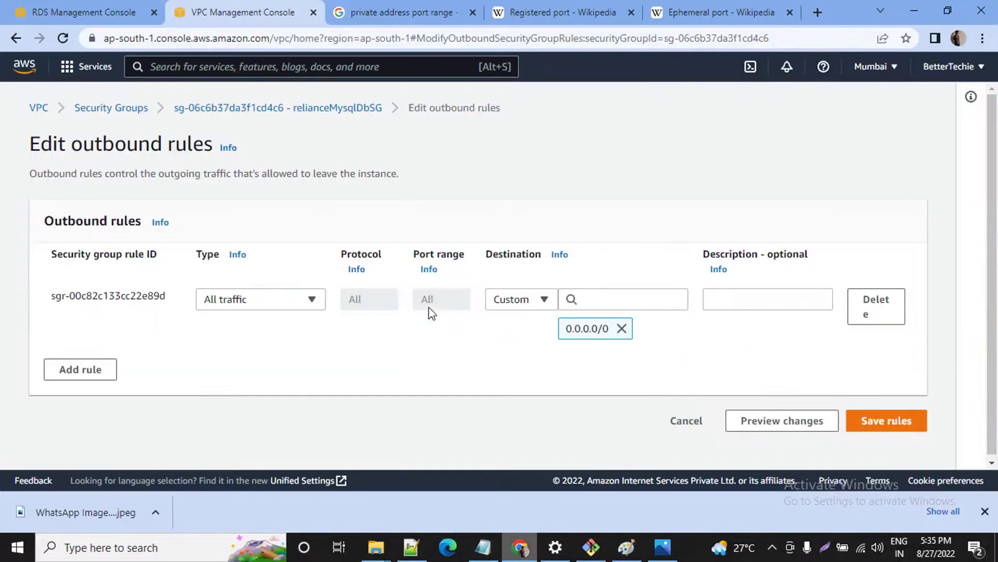
{"action": "key", "text": "alt+Tab"}
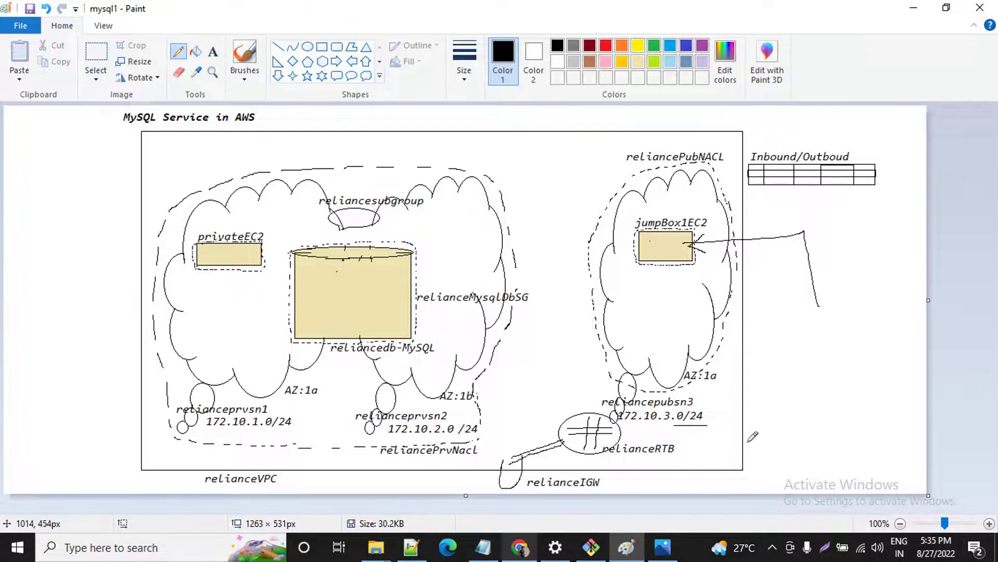
{"action": "mouse_move", "coordinate": [815, 405]}
{"action": "left_mouse_down"}
{"action": "mouse_move", "coordinate": [679, 345]}
{"action": "mouse_move", "coordinate": [434, 323]}
{"action": "left_mouse_up"}
{"action": "key", "text": "ctrl+z"}
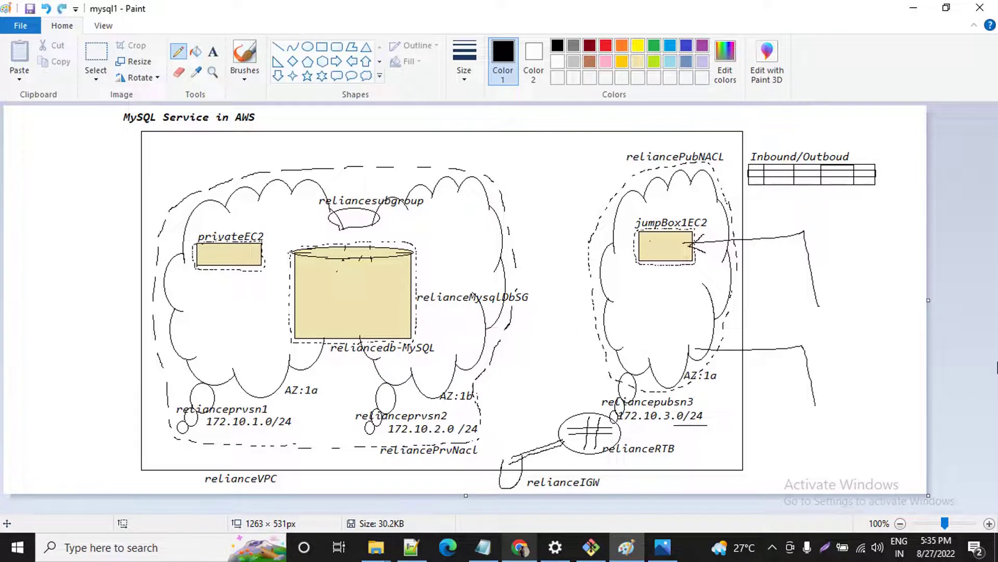
{"action": "key", "text": "ctrl+z"}
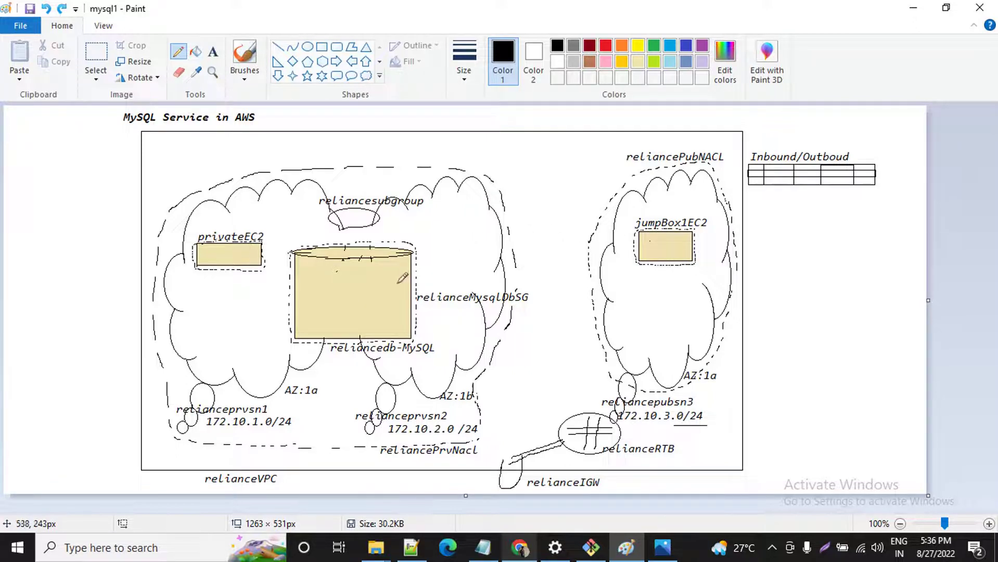
{"action": "key", "text": "alt+Tab"}
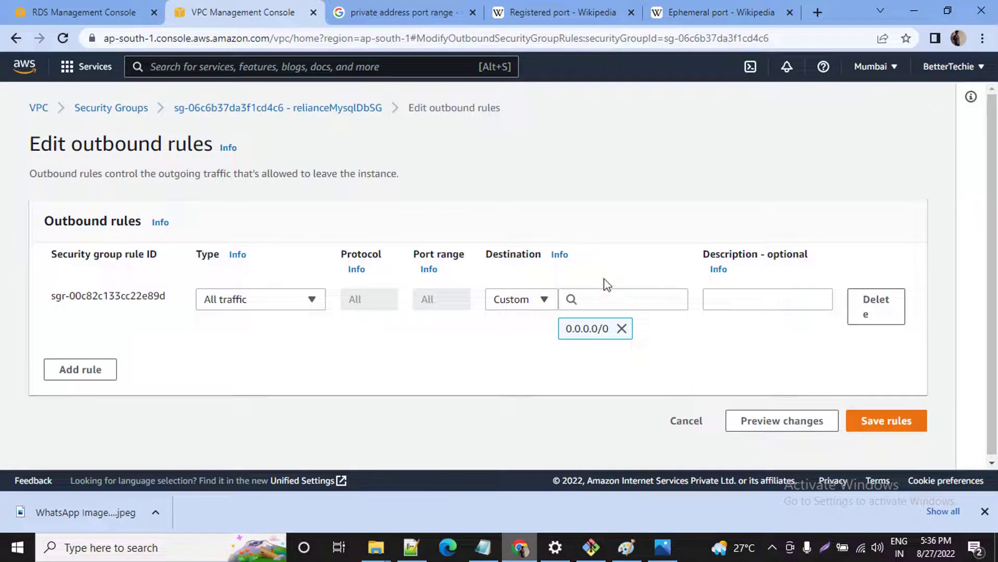
Refresh the Databases list, open jiodb, and select and copy its endpoint address.
{"action": "left_click", "coordinate": [58, 14]}
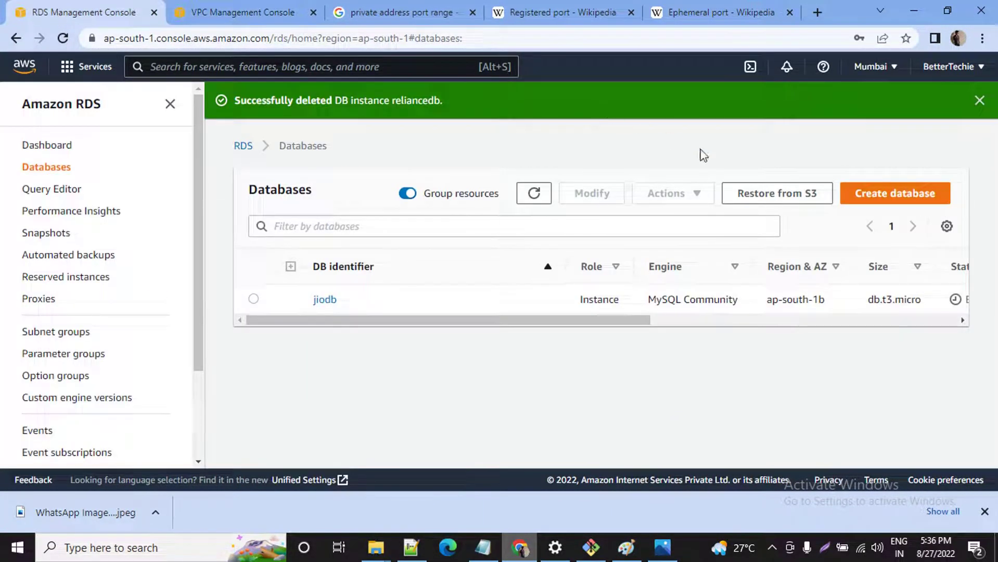
{"action": "left_click", "coordinate": [535, 195]}
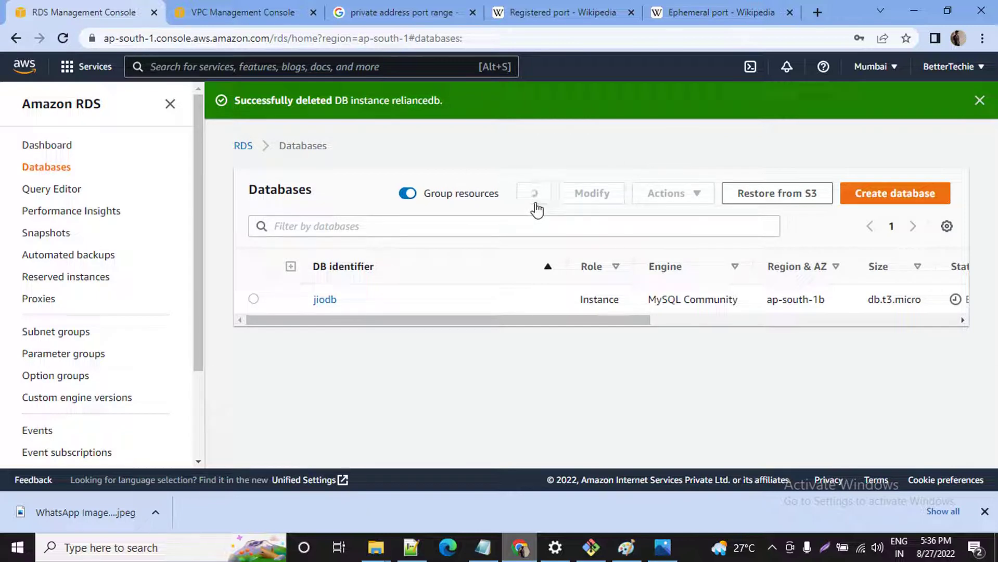
{"action": "left_click_drag", "start_coordinate": [466, 321], "coordinate": [793, 343]}
{"action": "left_click", "coordinate": [510, 320]}
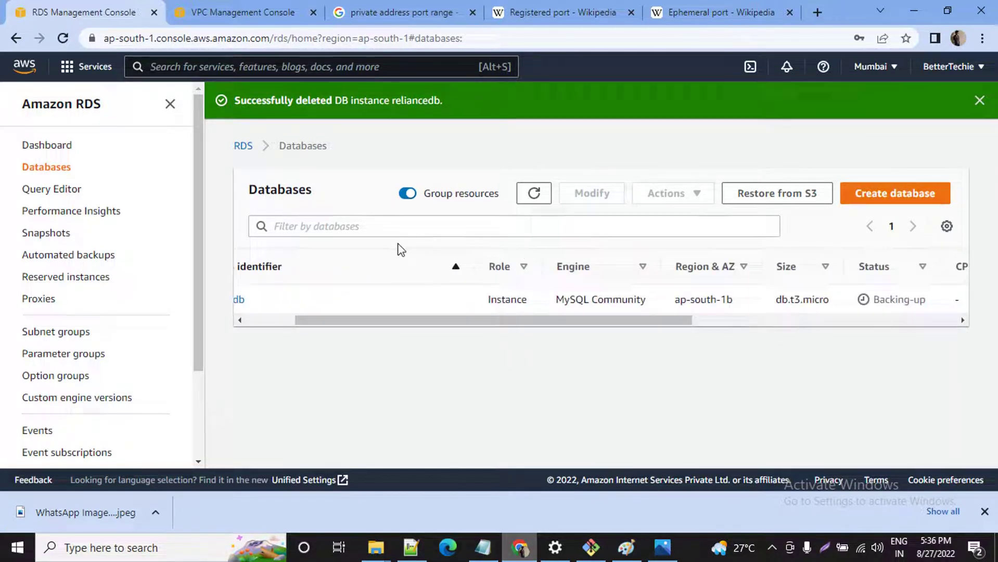
{"action": "left_click_drag", "start_coordinate": [450, 318], "coordinate": [364, 330]}
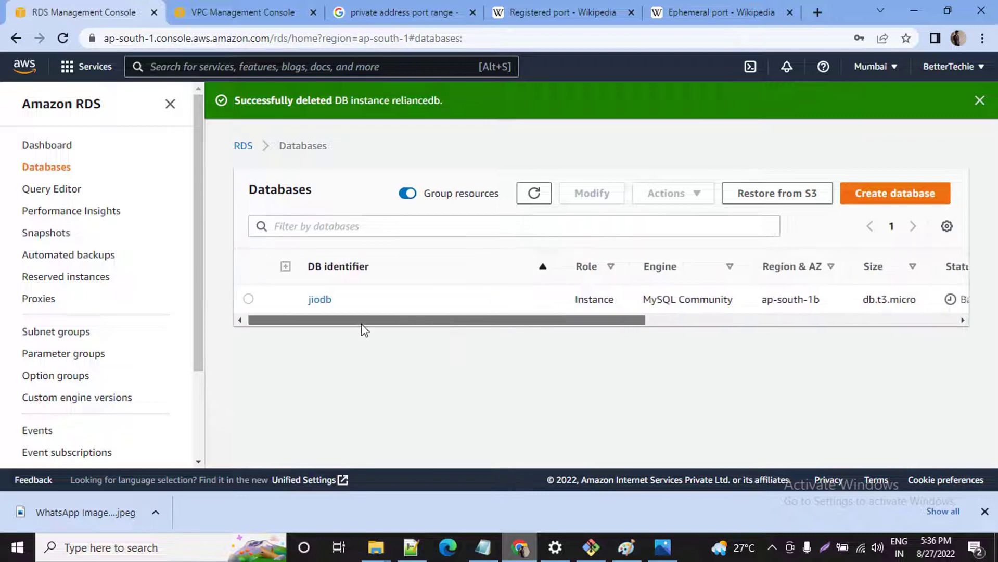
{"action": "left_click", "coordinate": [321, 301]}
{"action": "left_click_drag", "start_coordinate": [993, 143], "coordinate": [995, 245]}
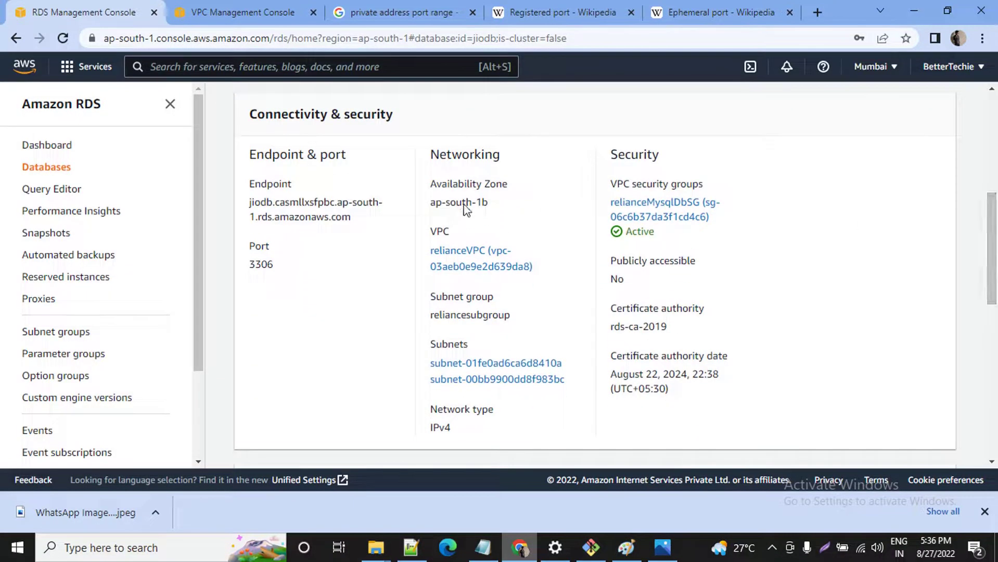
{"action": "left_click_drag", "start_coordinate": [351, 218], "coordinate": [249, 207]}
{"action": "key", "text": "ctrl+c"}
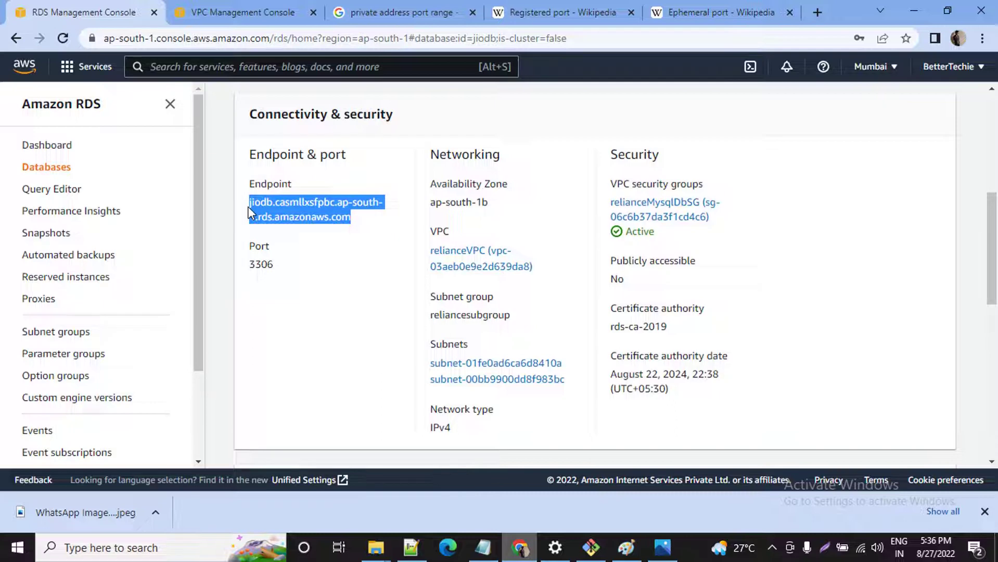
In the Notepad++ notes, select the old reliancedb host in the mysql command on line 43.
{"action": "left_click", "coordinate": [411, 547]}
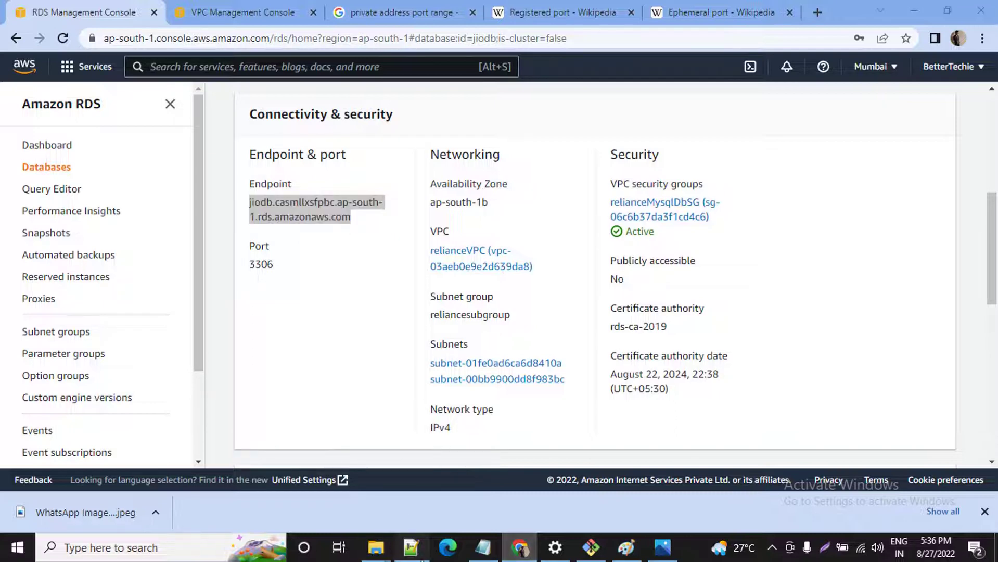
{"action": "left_click", "coordinate": [279, 387]}
{"action": "left_click_drag", "start_coordinate": [228, 375], "coordinate": [838, 376]}
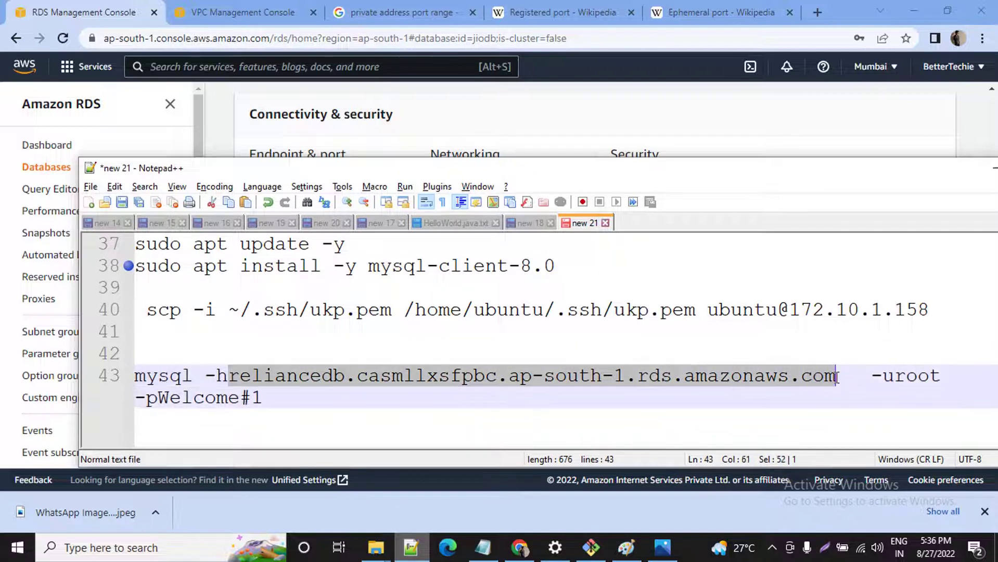
Paste the jiodb.casmllxsfpbc.ap-south-1.rds.amazonaws.com endpoint over the reliancedb host on line 43 and select that command line.
{"action": "key", "text": "ctrl+v"}
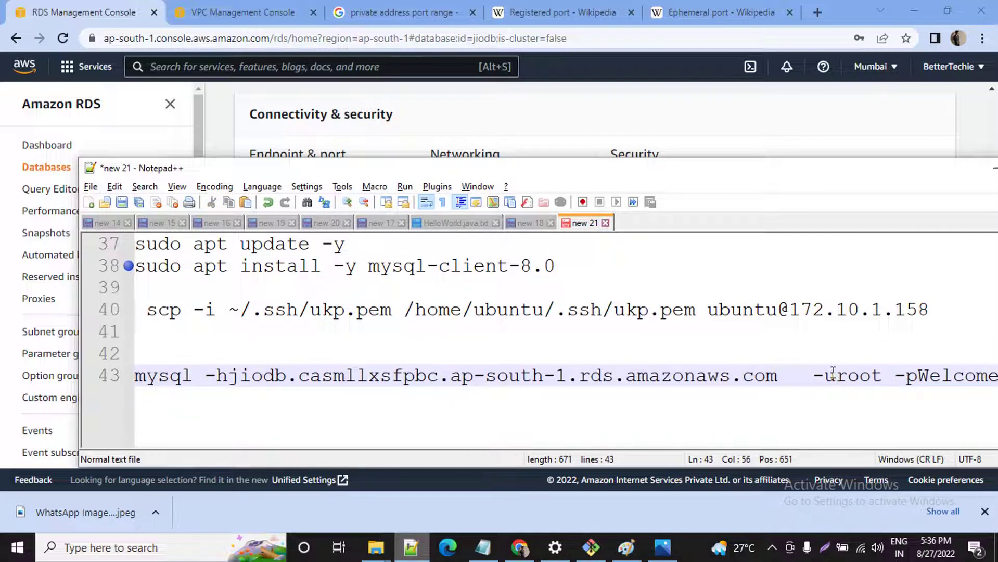
{"action": "left_click", "coordinate": [112, 371]}
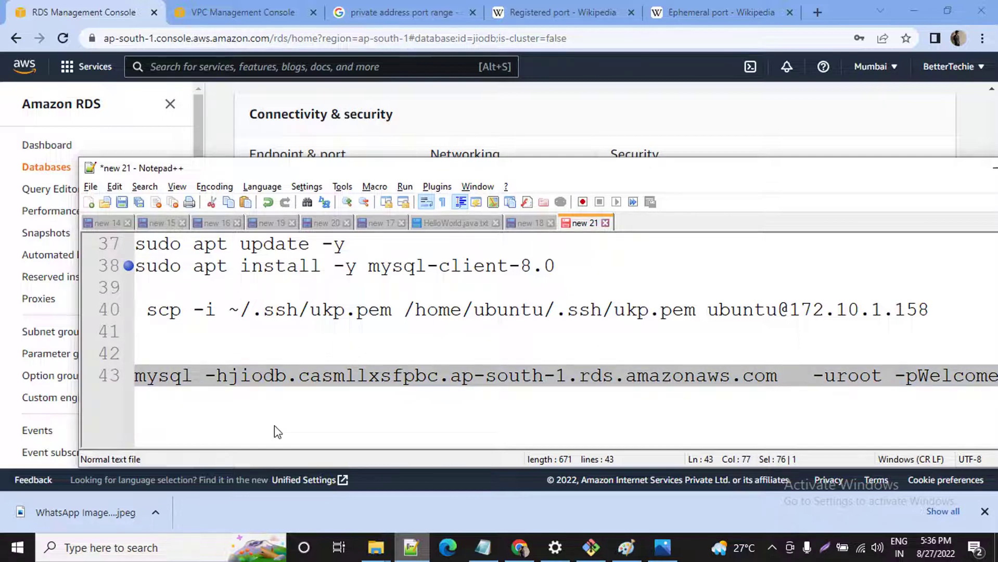
{"action": "key", "text": "alt+Tab"}
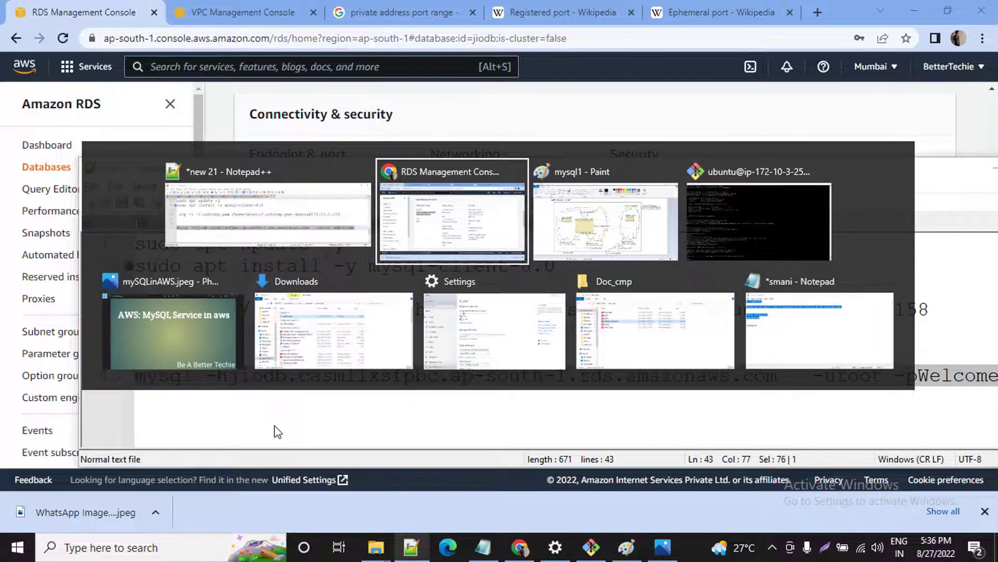
Switch to the Git Bash window, where the jump-box SSH session has reset to the local MINGW64 prompt.
{"action": "key", "text": "alt+Tab"}
{"action": "key", "text": "alt+Tab"}
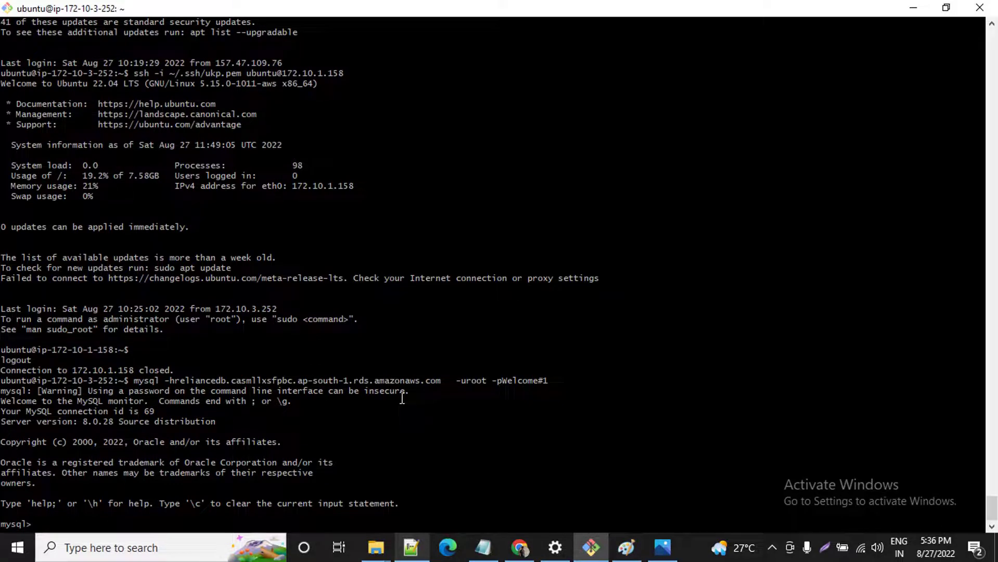
{"action": "type", "text": "xi"}
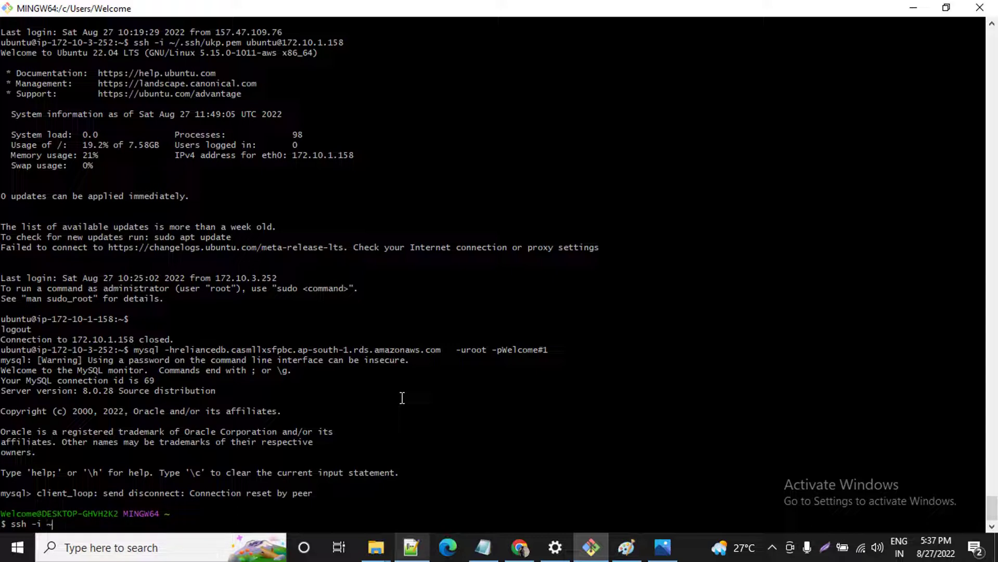
Begin an ssh command with the ukp.pem key as ubuntu@, then bring up the VPC outbound rules page.
{"action": "type", "text": "h/u"}
{"action": "key", "text": "Tab"}
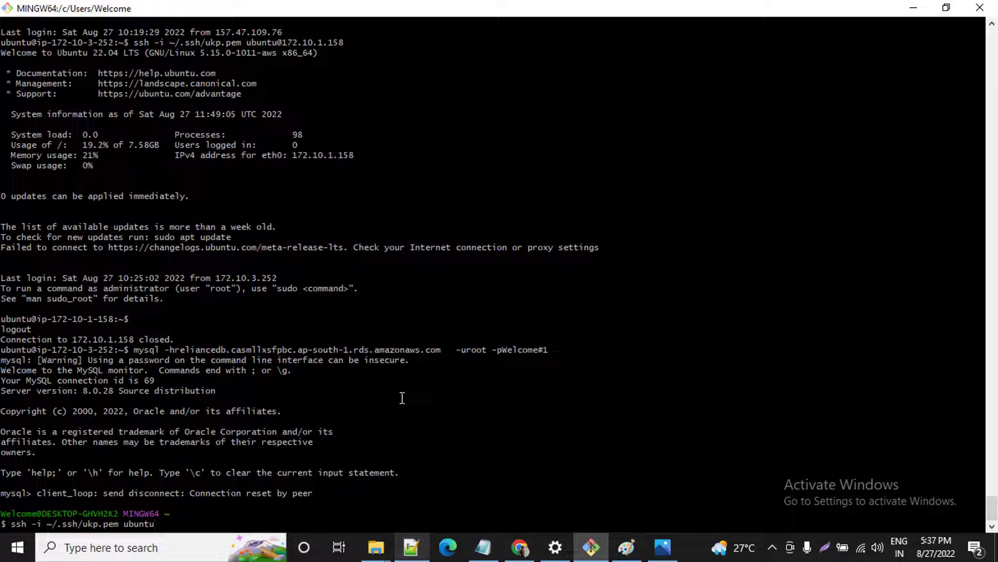
{"action": "key", "text": "alt+Tab"}
{"action": "key", "text": "Tab"}
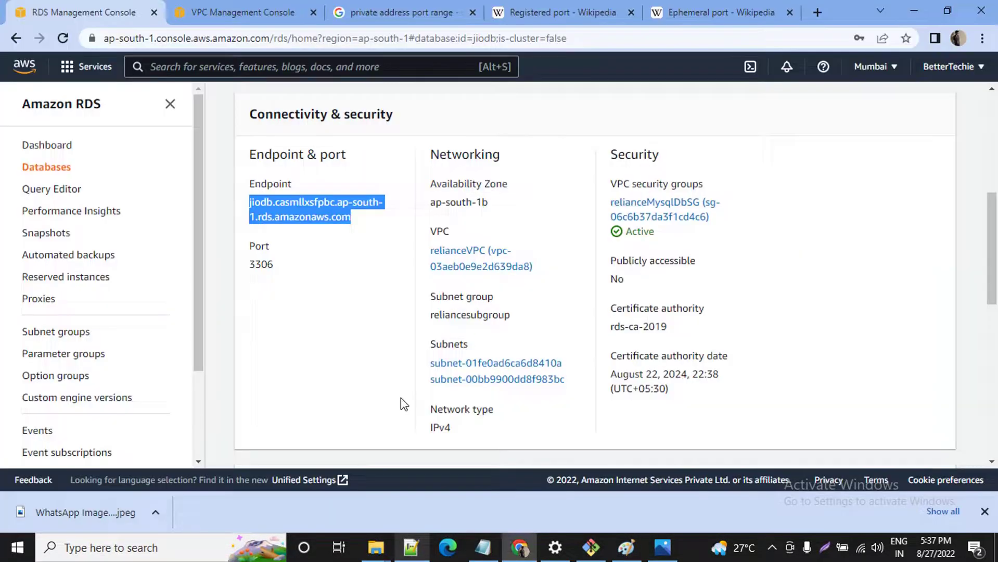
{"action": "left_click", "coordinate": [205, 12]}
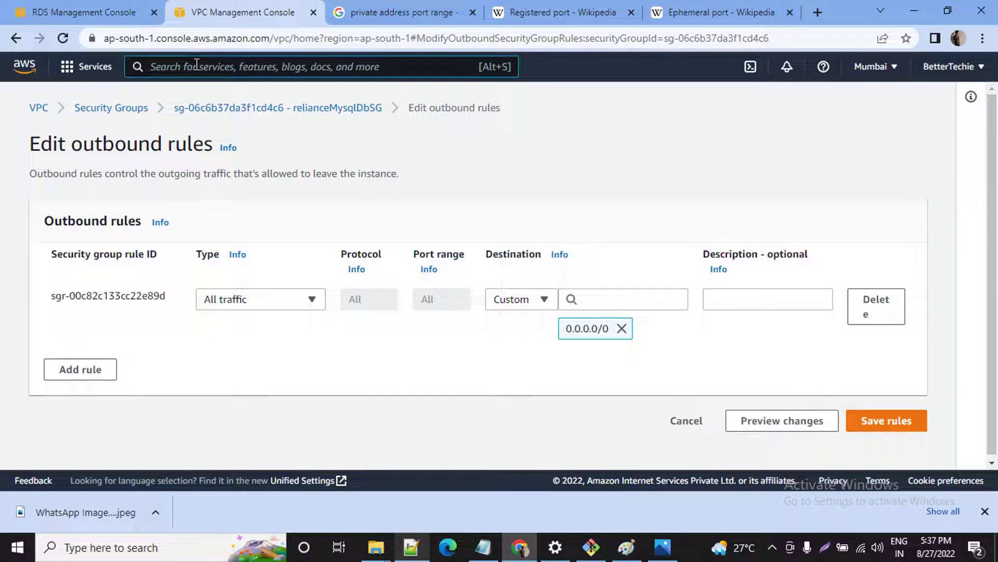
Find the running jumpBox1EC2 instance in EC2 and copy its public IPv4 address 52.66.213.7.
{"action": "left_click", "coordinate": [94, 6]}
{"action": "left_click", "coordinate": [369, 70]}
{"action": "type", "text": "EC2"}
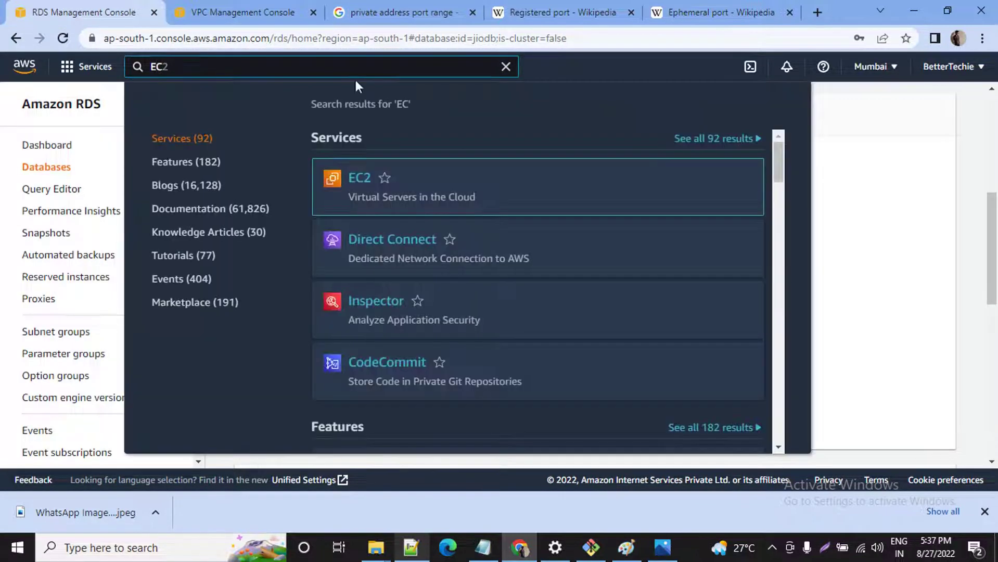
{"action": "left_click", "coordinate": [359, 179]}
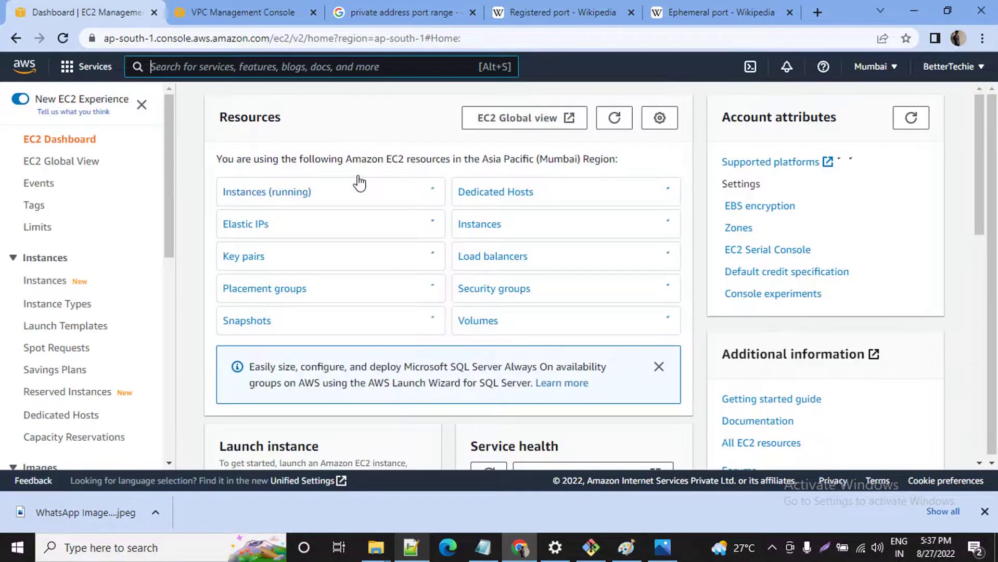
{"action": "left_click", "coordinate": [253, 197]}
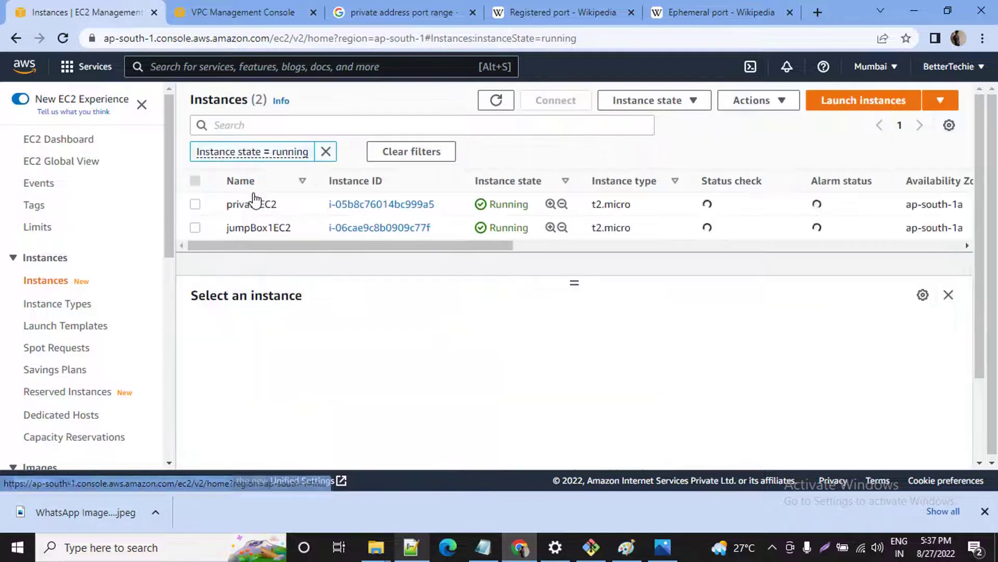
{"action": "left_click", "coordinate": [368, 229]}
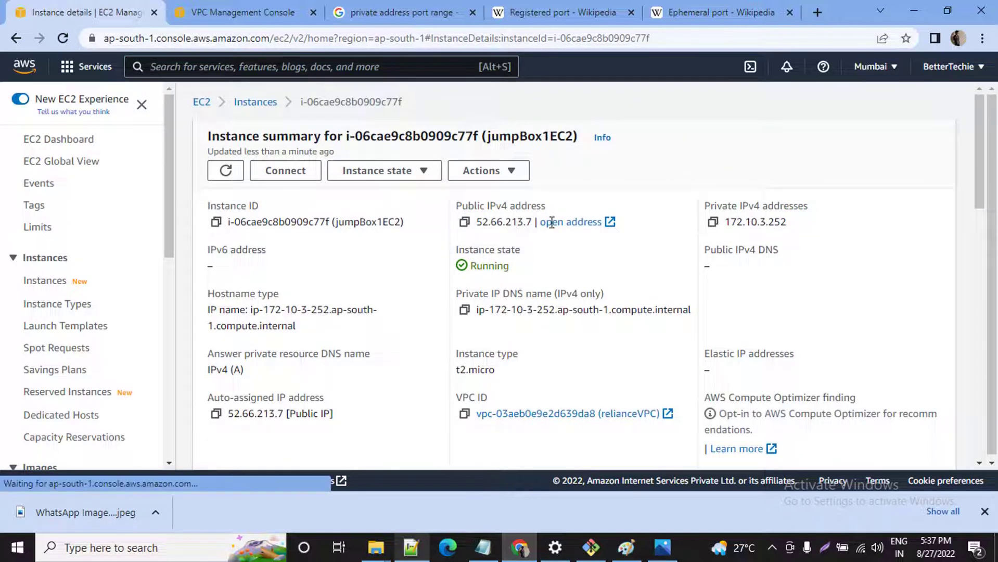
{"action": "left_click", "coordinate": [464, 222]}
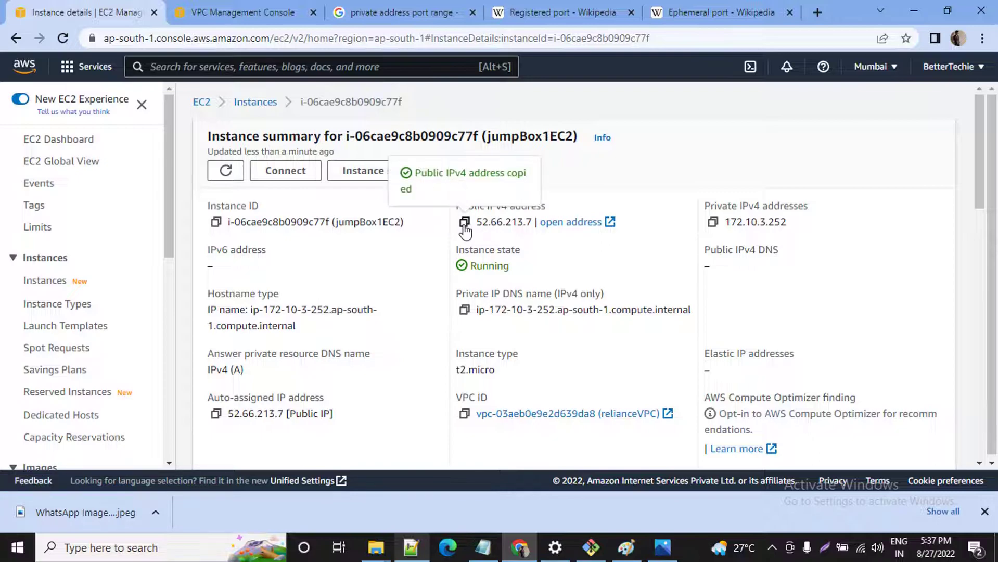
{"action": "key", "text": "alt+Tab"}
{"action": "right_click", "coordinate": [379, 252]}
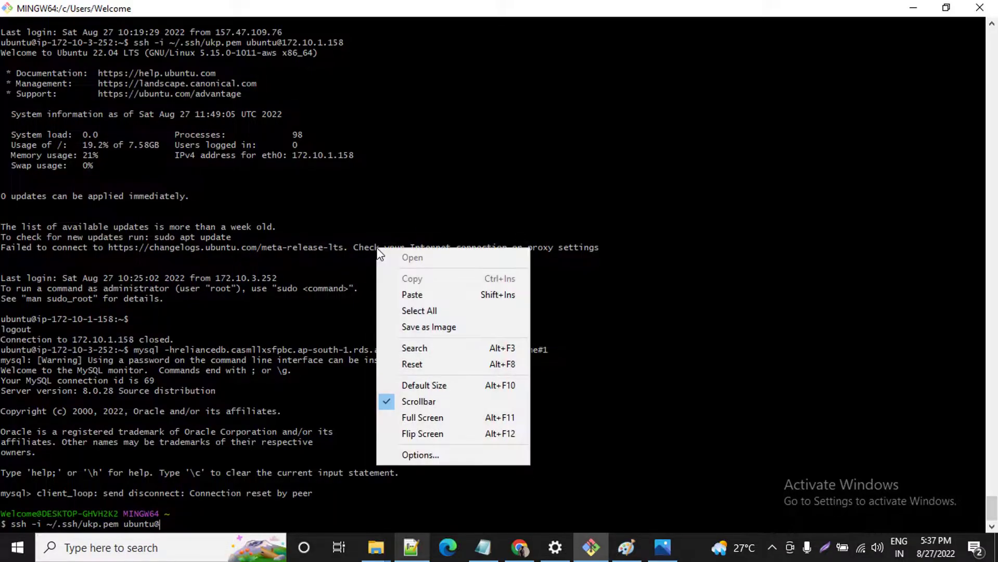
{"action": "left_click", "coordinate": [448, 295]}
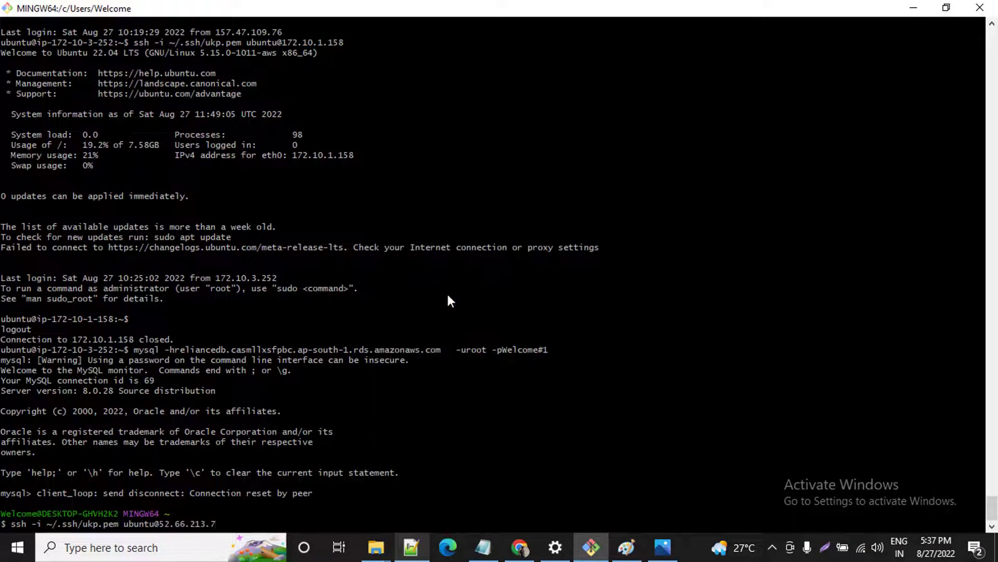
{"action": "key", "text": "Return"}
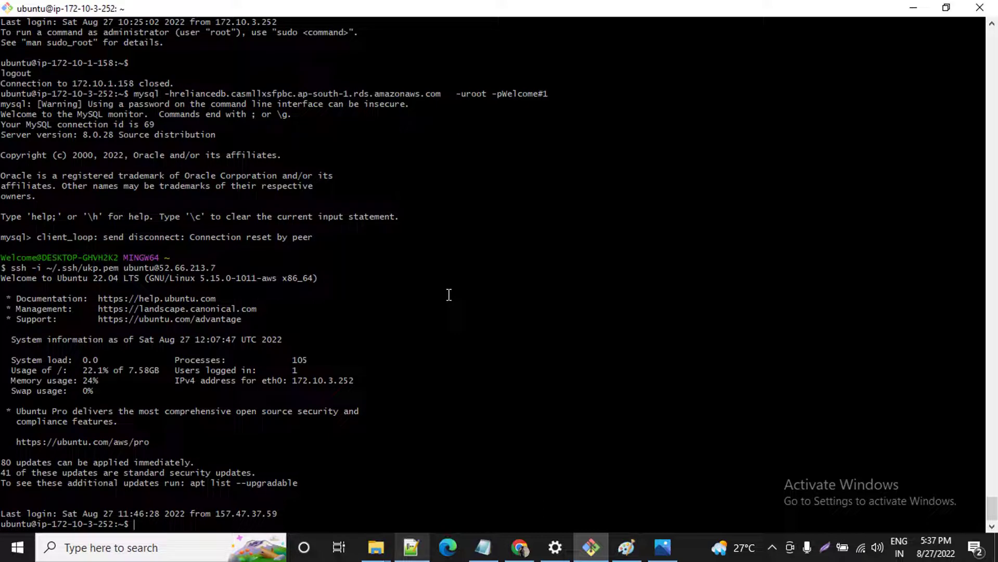
Copy the saved jiodb mysql login command from Notepad++ and paste it at the jump-box prompt.
{"action": "left_click", "coordinate": [421, 547]}
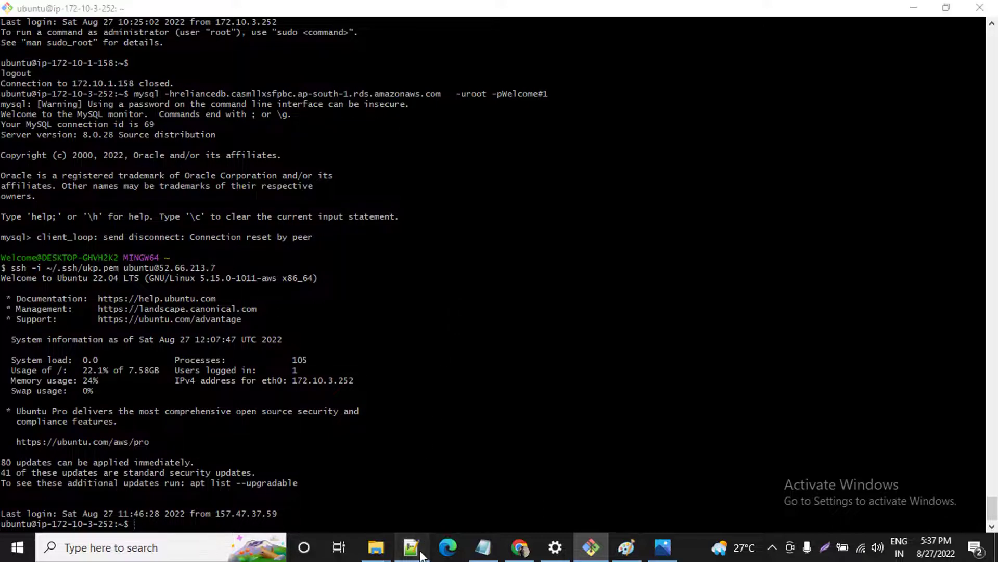
{"action": "right_click", "coordinate": [427, 370]}
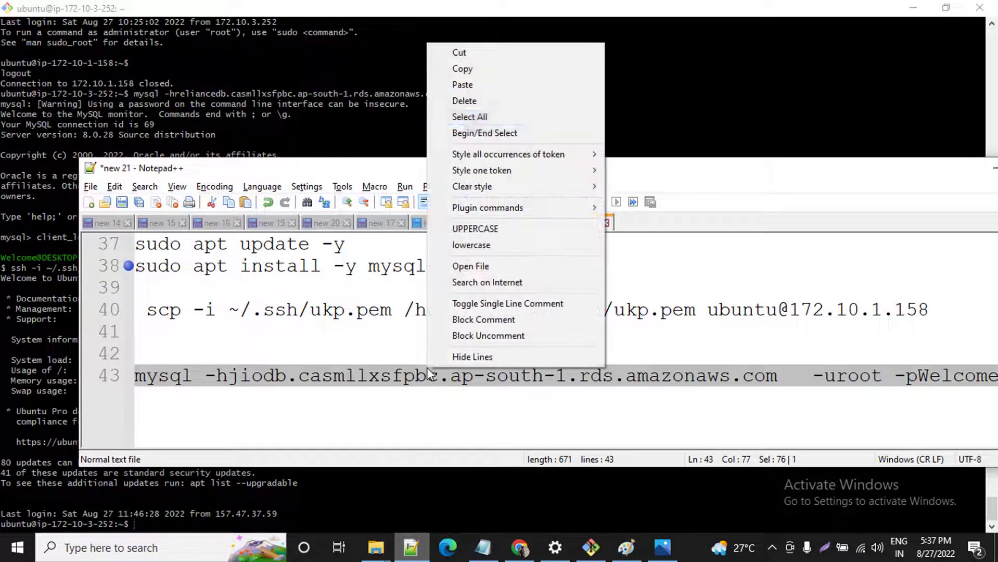
{"action": "left_click", "coordinate": [475, 72]}
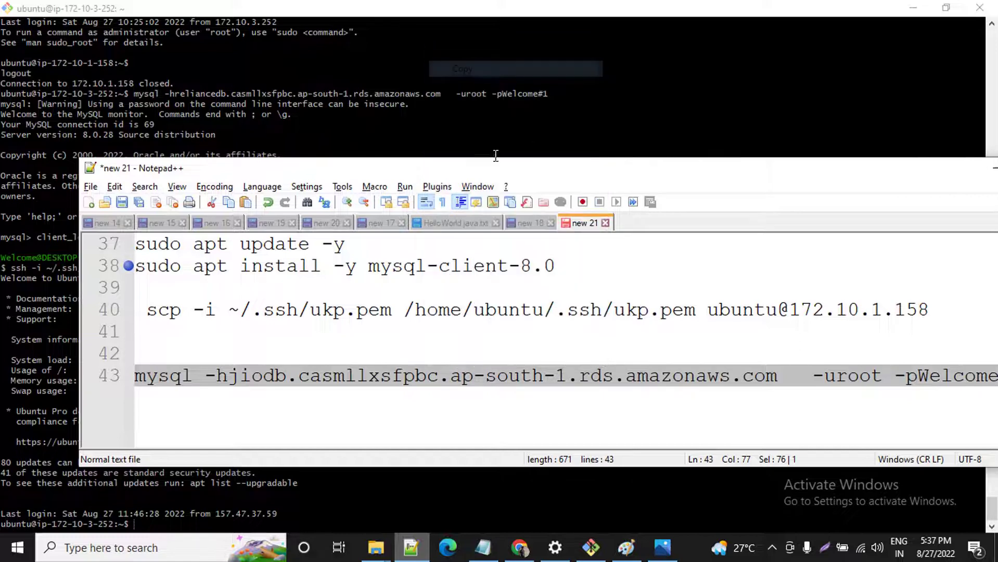
{"action": "left_click", "coordinate": [395, 492]}
{"action": "right_click", "coordinate": [394, 491]}
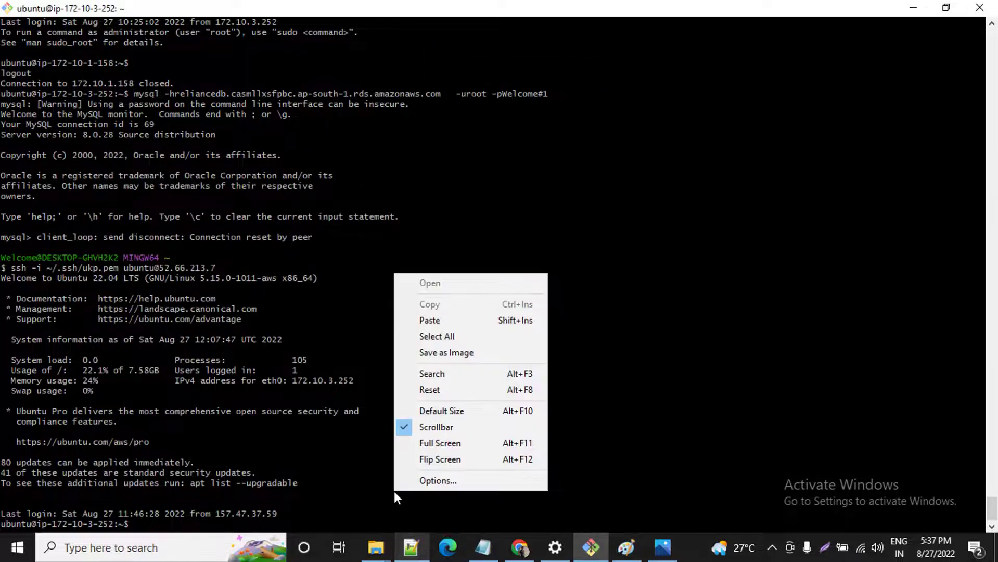
{"action": "left_click", "coordinate": [467, 323]}
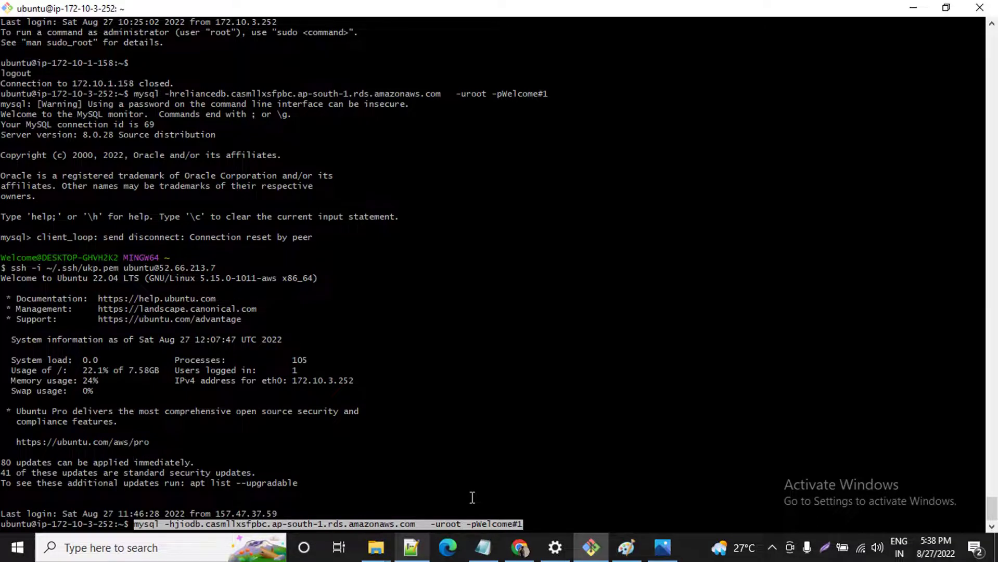
Log into jiodb with the corrected password after Access denied, then exit MySQL.
{"action": "key", "text": "Return"}
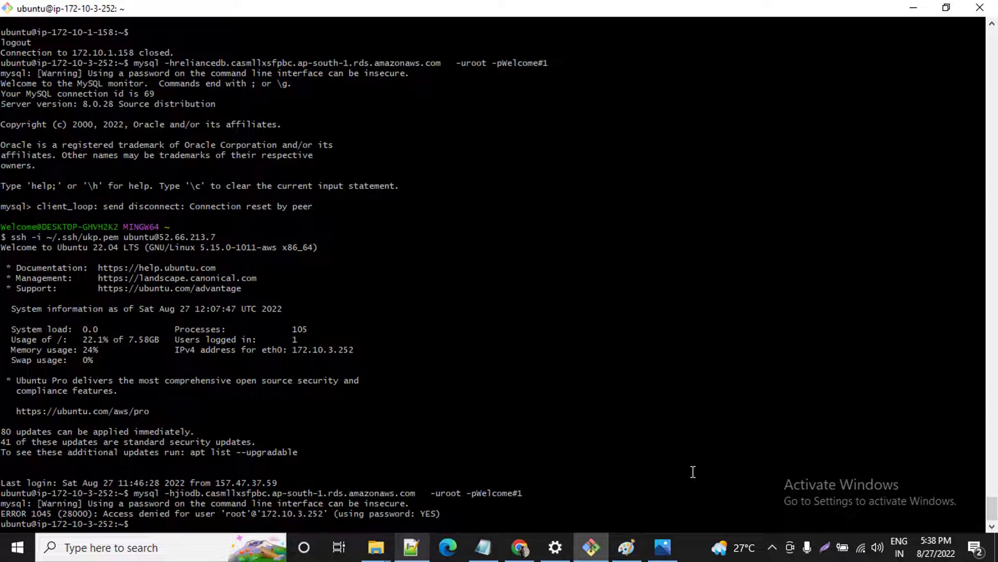
{"action": "key", "text": "Up"}
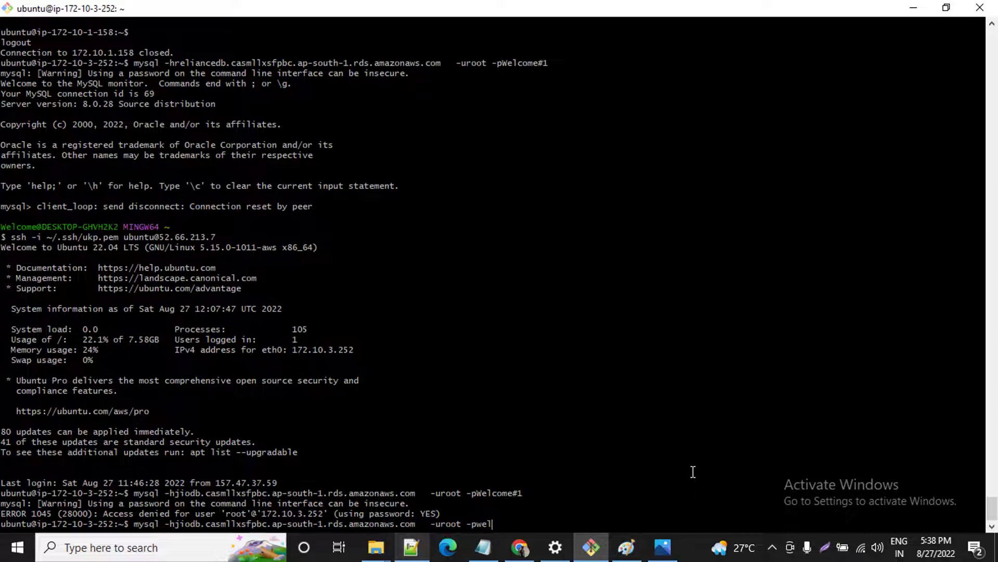
{"action": "key", "text": "Return"}
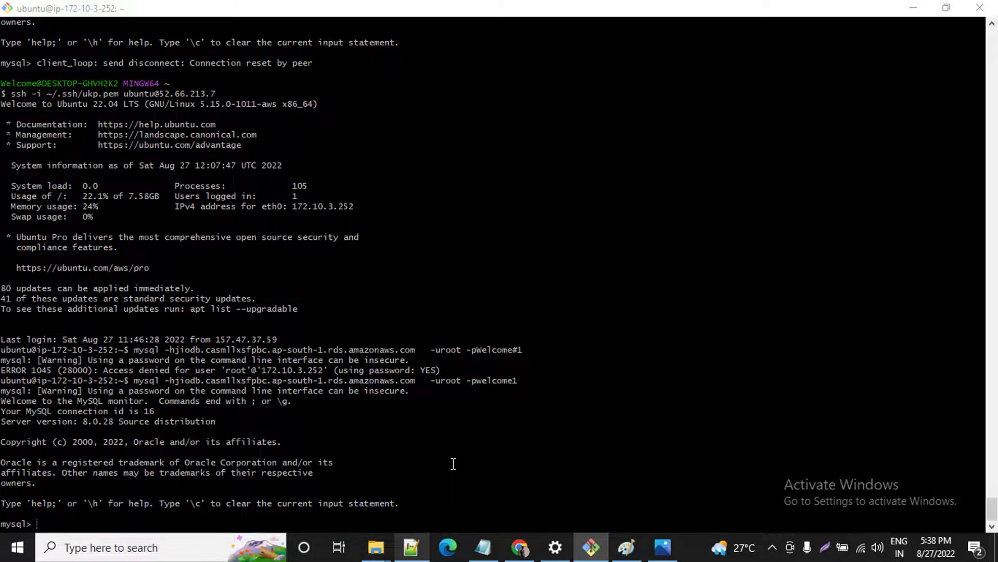
{"action": "key", "text": "alt+Tab"}
{"action": "key", "text": "alt+Tab"}
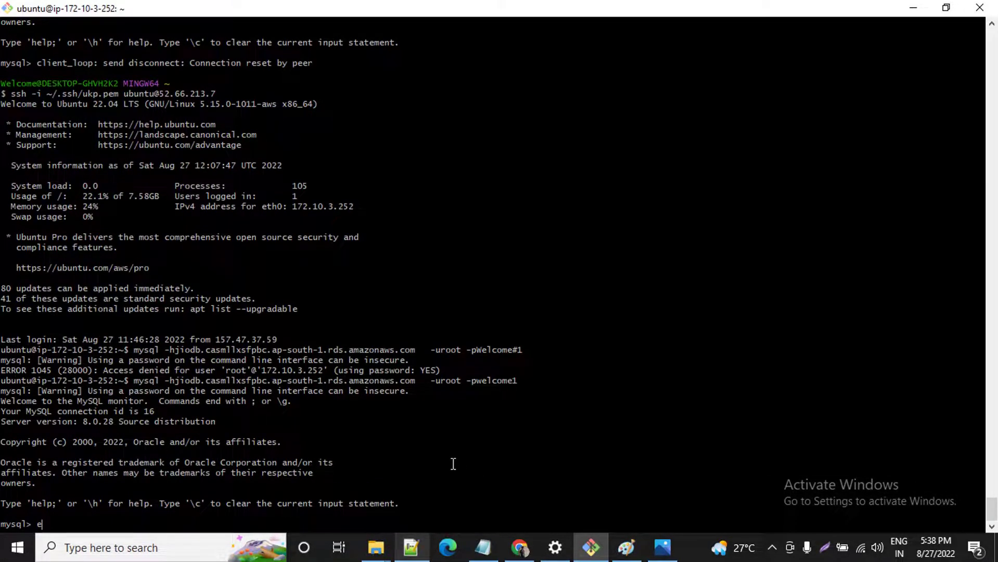
{"action": "key", "text": "Return"}
{"action": "key", "text": "alt+Tab"}
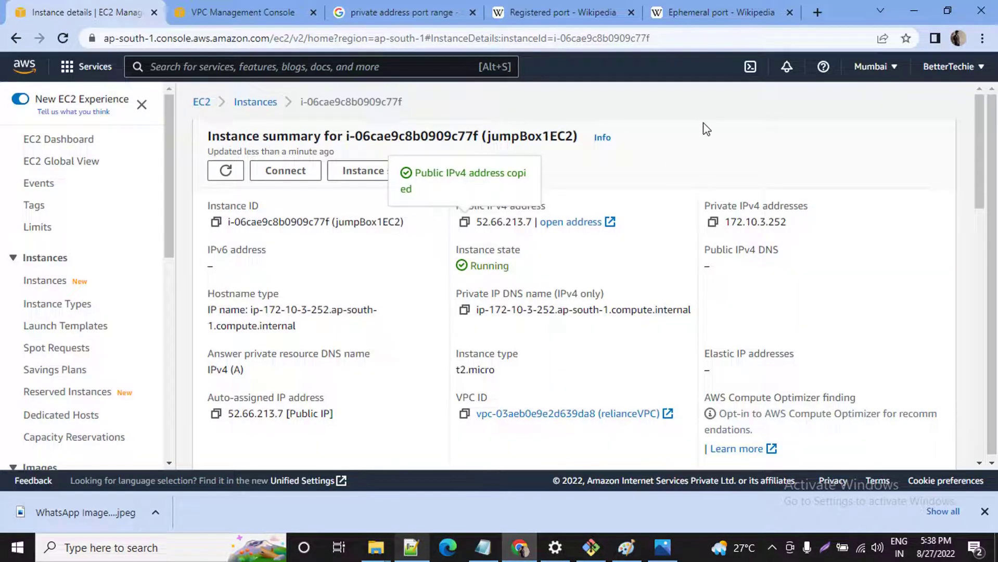
Sketch lines in Paint linking jumpBox1EC2 to reliancedb-MySQL on the network diagram.
{"action": "left_click", "coordinate": [220, 15]}
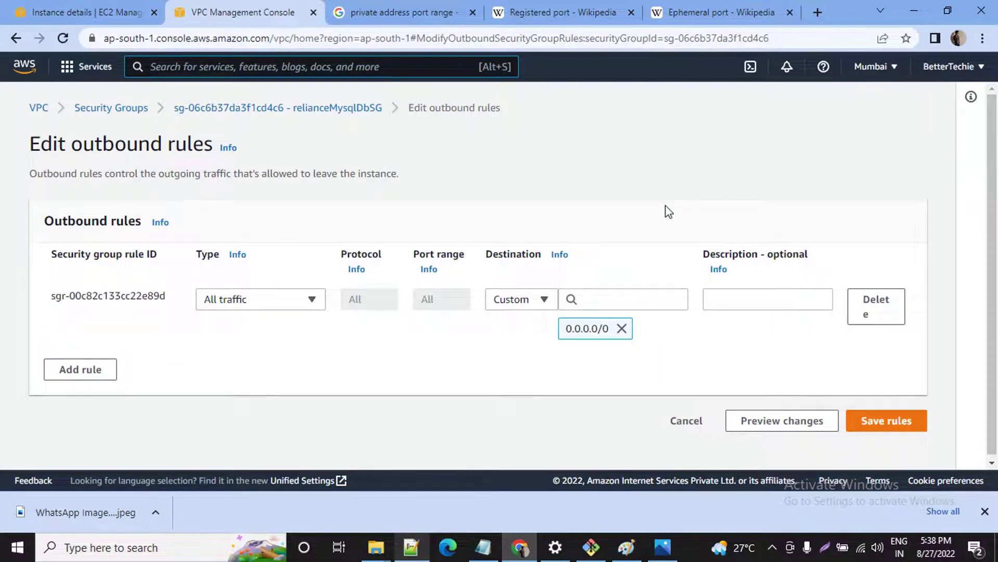
{"action": "key", "text": "alt+Tab"}
{"action": "key", "text": "alt+Tab"}
{"action": "key", "text": "alt+Tab"}
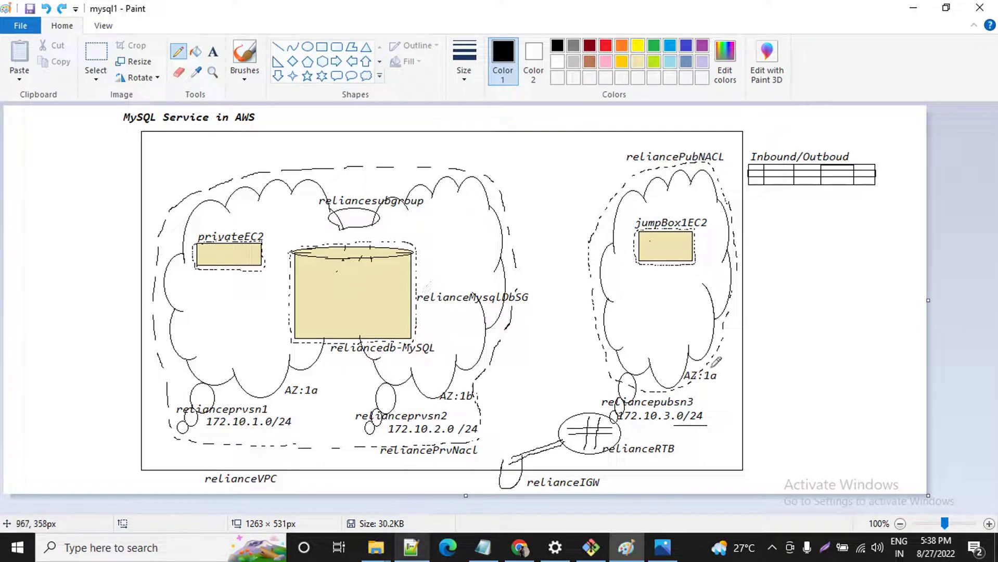
{"action": "mouse_move", "coordinate": [806, 412]}
{"action": "left_mouse_down"}
{"action": "mouse_move", "coordinate": [786, 329]}
{"action": "mouse_move", "coordinate": [422, 327]}
{"action": "left_mouse_up"}
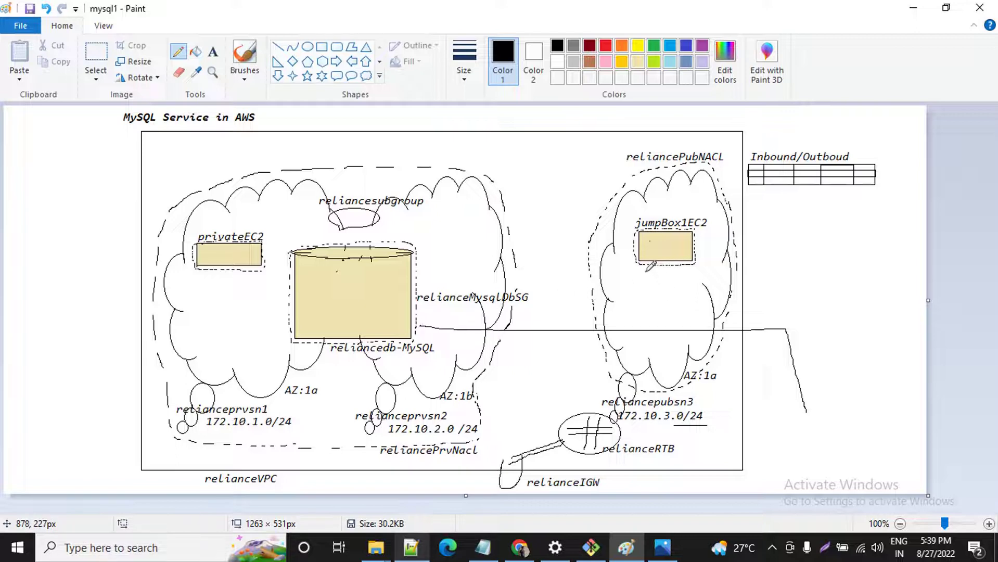
{"action": "left_click_drag", "start_coordinate": [649, 242], "coordinate": [416, 266]}
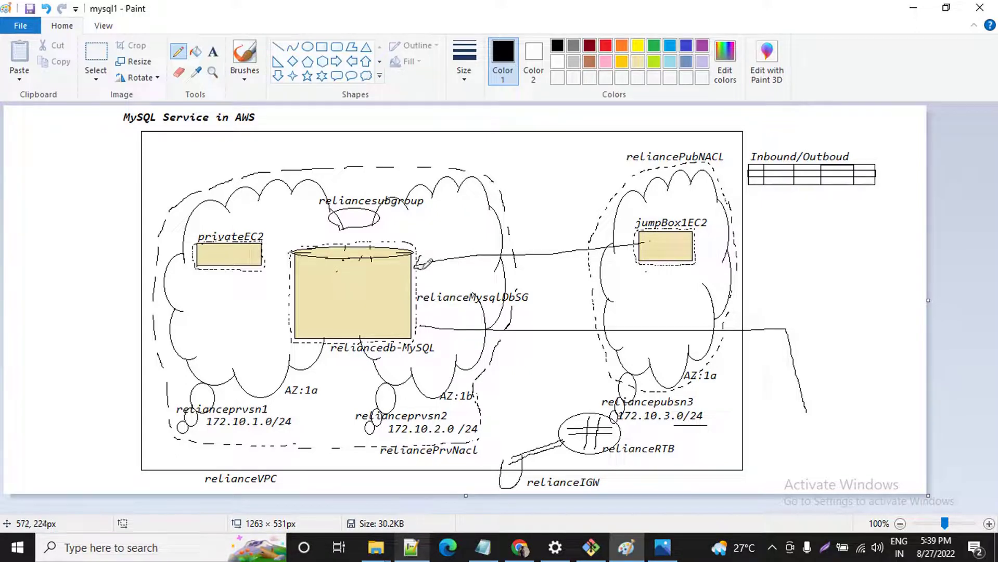
{"action": "key", "text": "alt+Tab"}
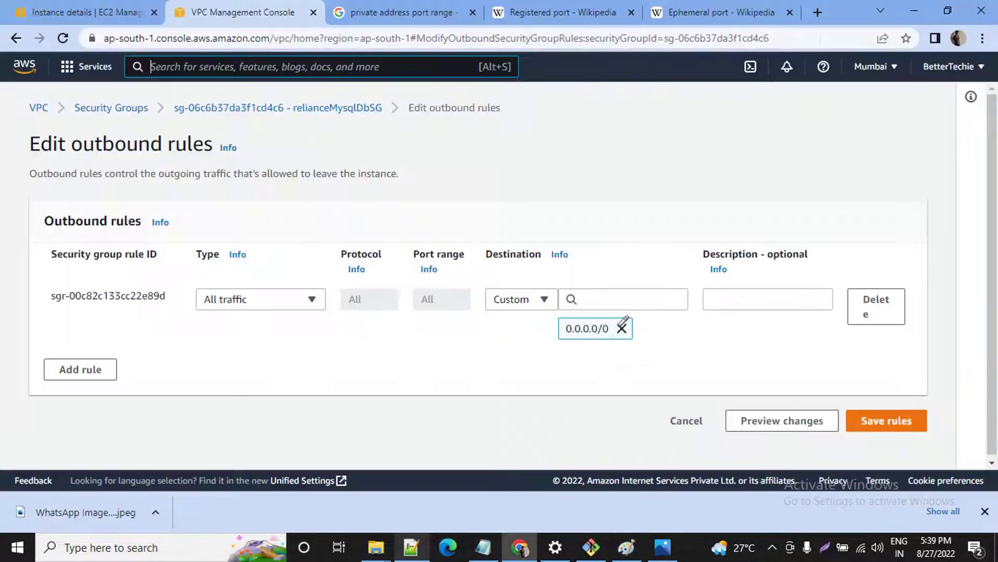
Change relianceMysqlDbSG's all-traffic outbound destination from 0.0.0.0/0 to 172.10.0.0/16 and save.
{"action": "left_click", "coordinate": [602, 300]}
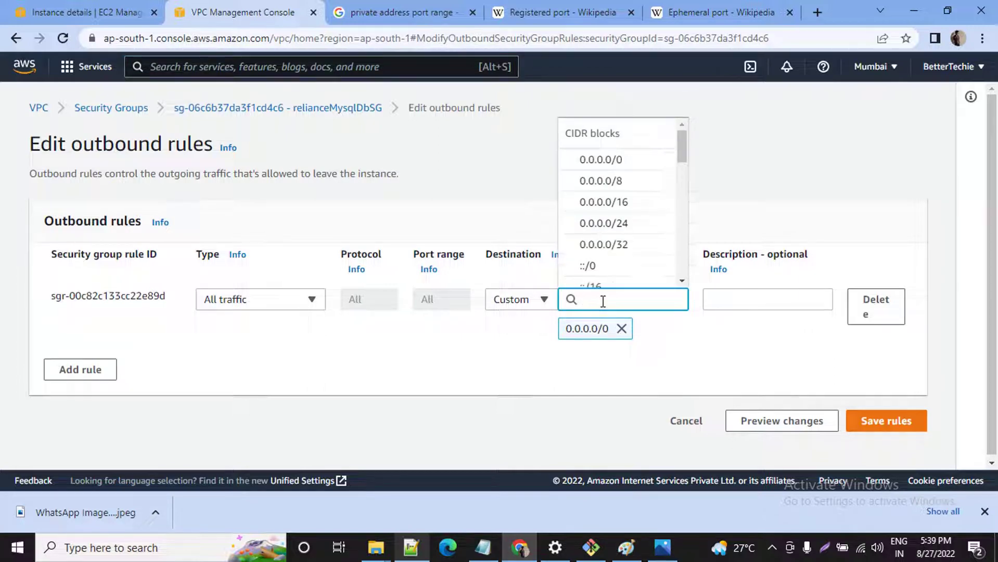
{"action": "type", "text": "17"}
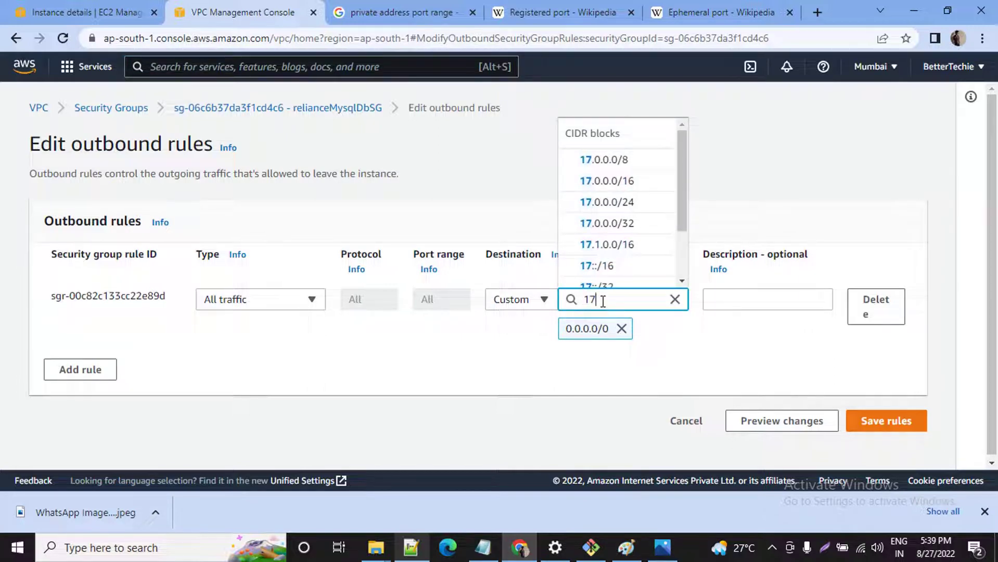
{"action": "type", "text": "2"}
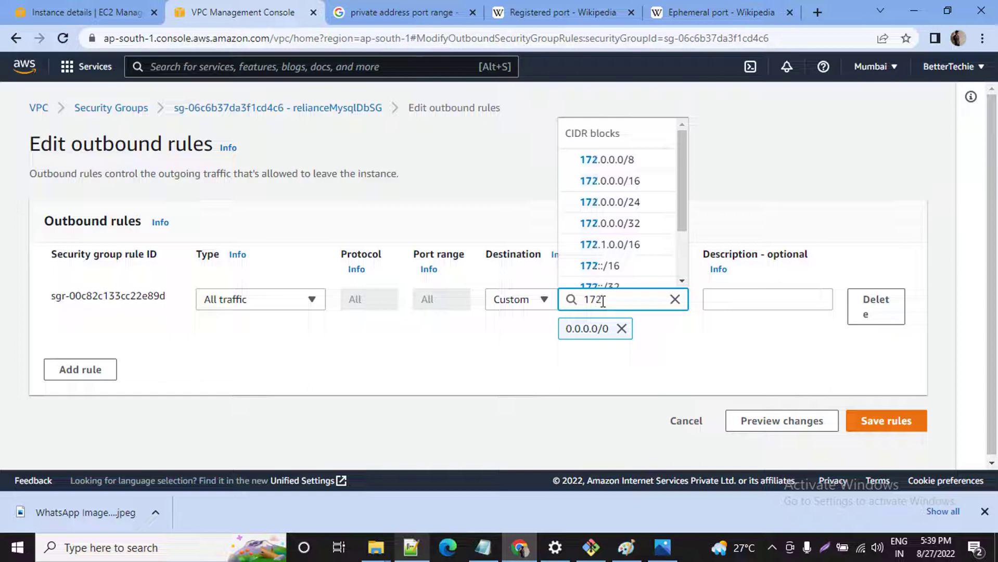
{"action": "type", "text": ".10"}
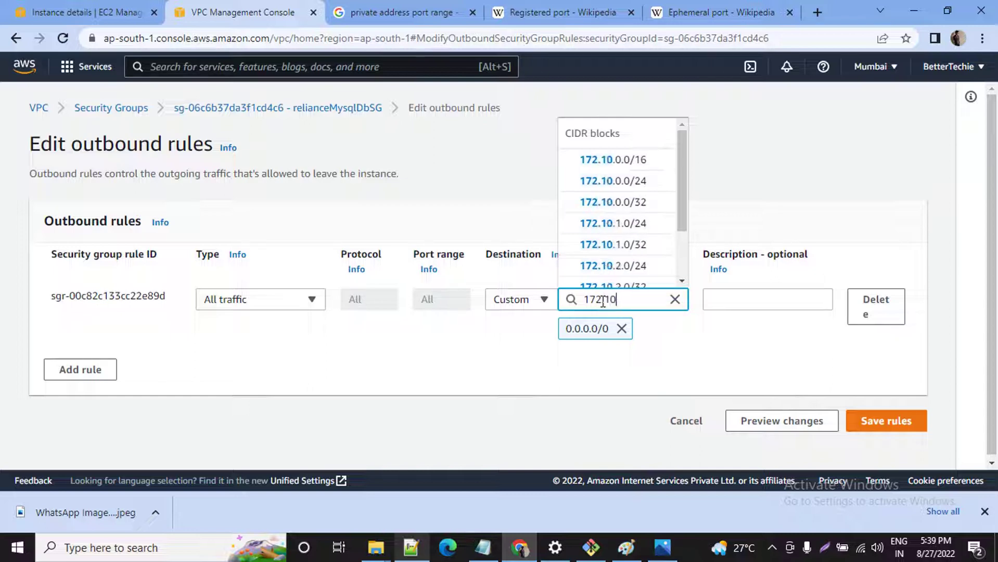
{"action": "type", "text": ".0.0"}
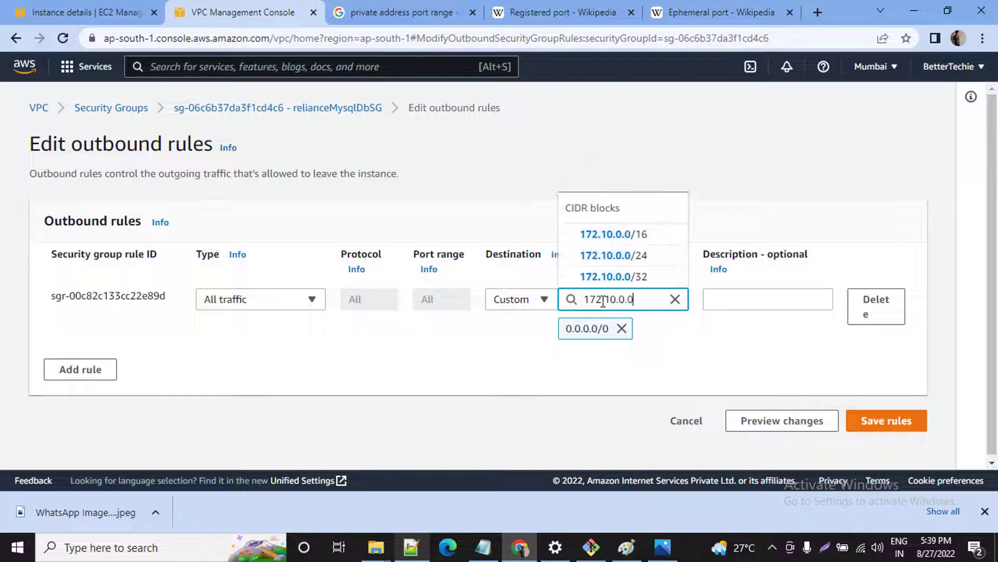
{"action": "type", "text": "/16"}
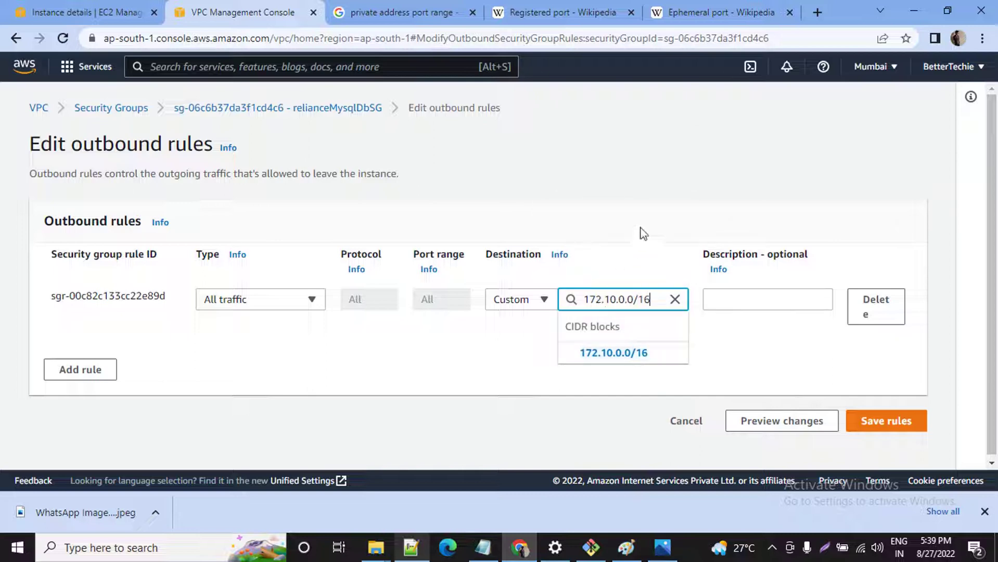
{"action": "key", "text": "Return"}
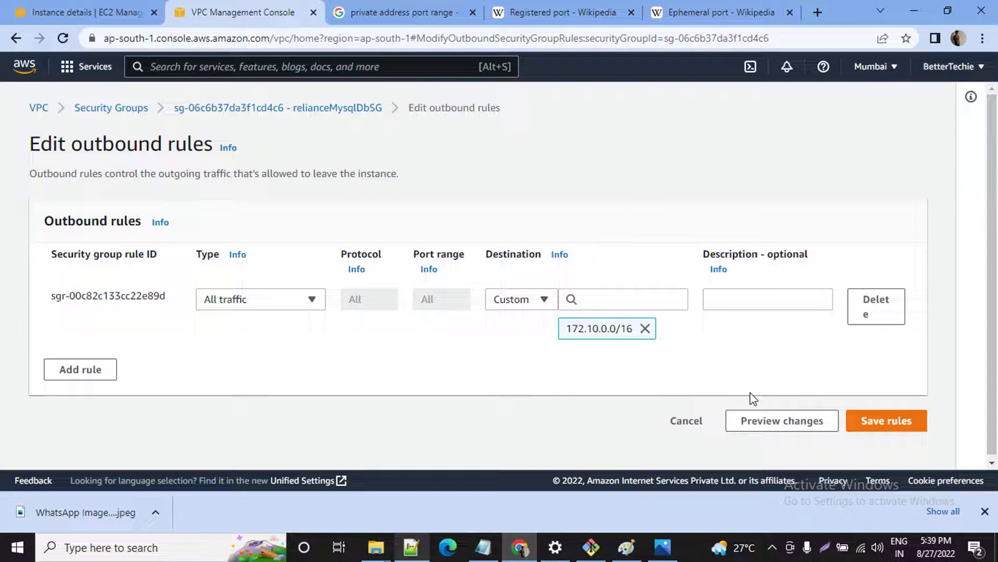
{"action": "left_click", "coordinate": [904, 432]}
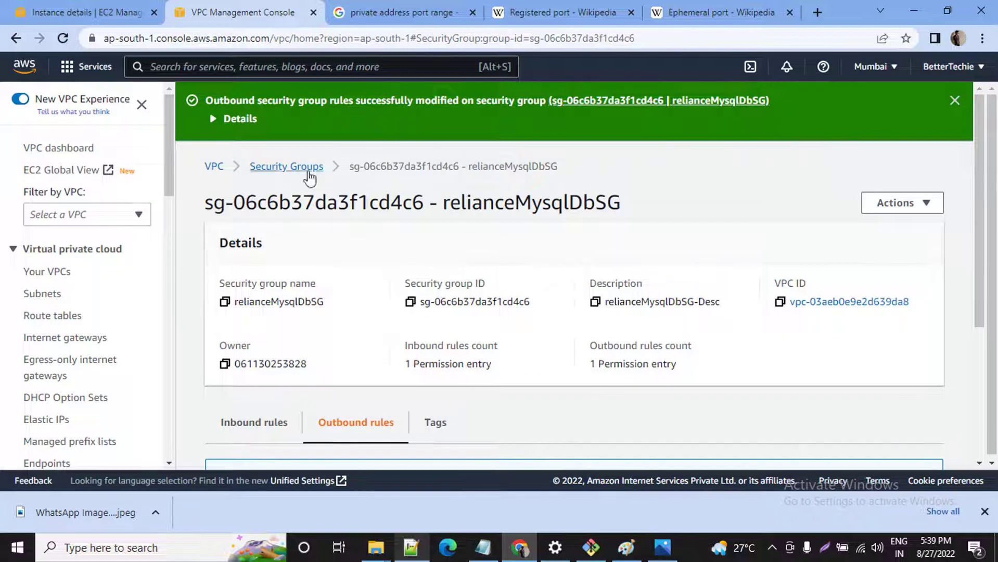
{"action": "key", "text": "alt+Tab"}
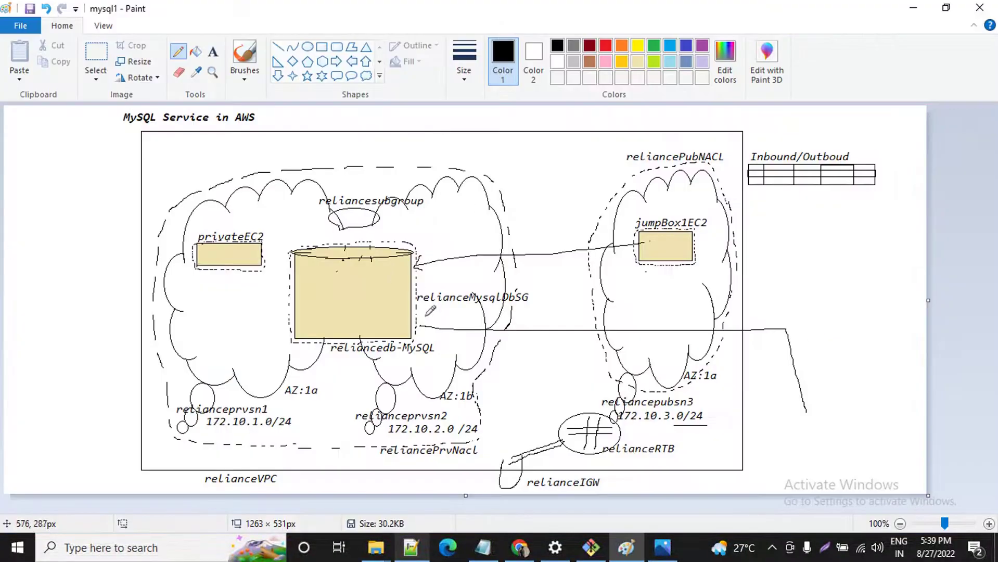
Rerun the jiodb MySQL login on the jump box to confirm it still connects.
{"action": "key", "text": "alt+Tab"}
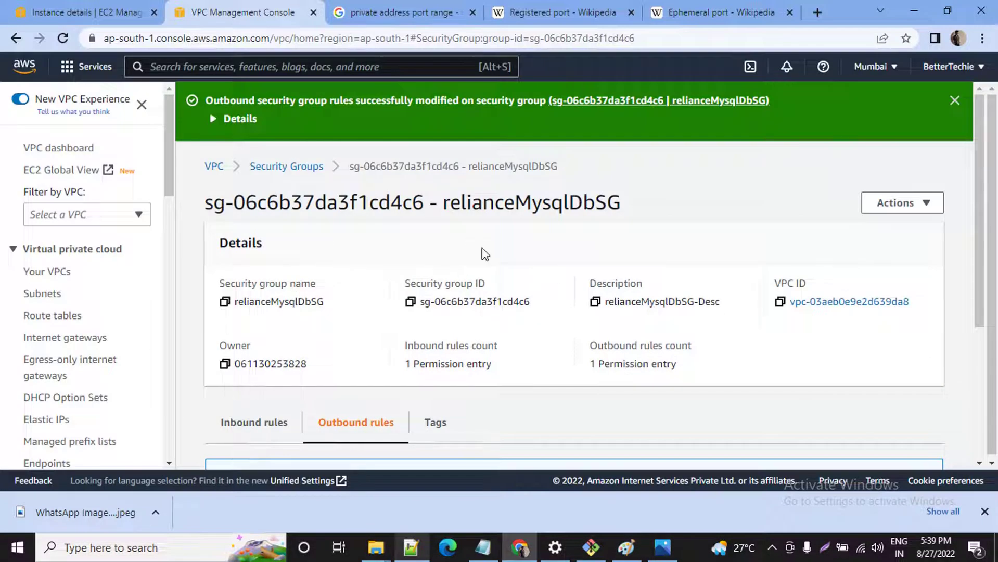
{"action": "key", "text": "alt+Tab"}
{"action": "left_click", "coordinate": [531, 231]}
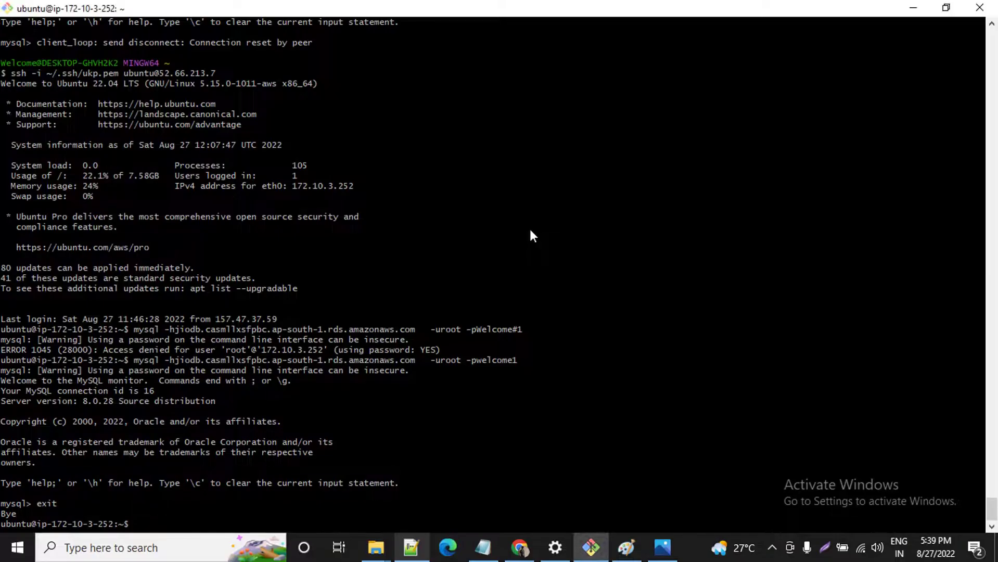
{"action": "key", "text": "Up"}
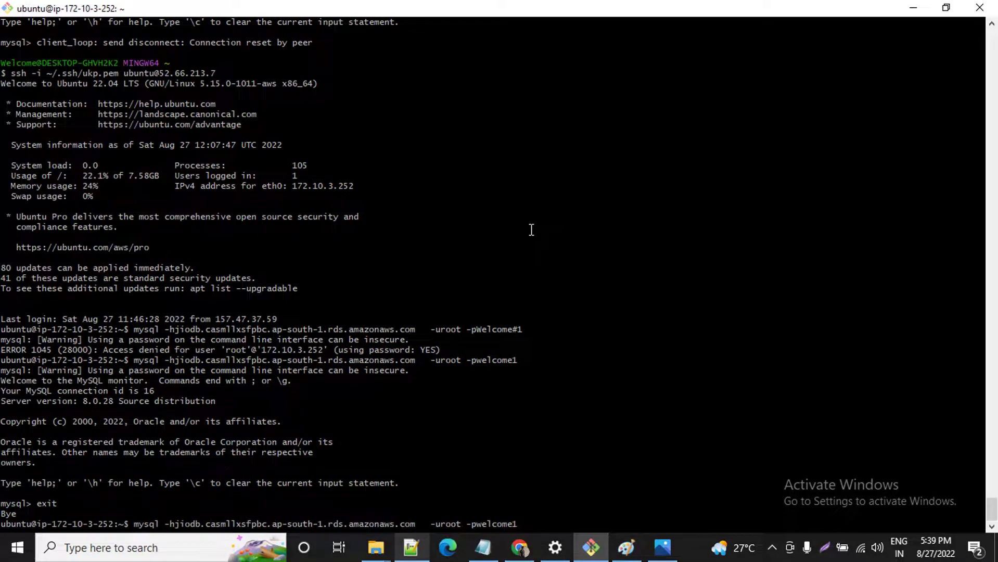
{"action": "key", "text": "Return"}
{"action": "key", "text": "alt+Tab"}
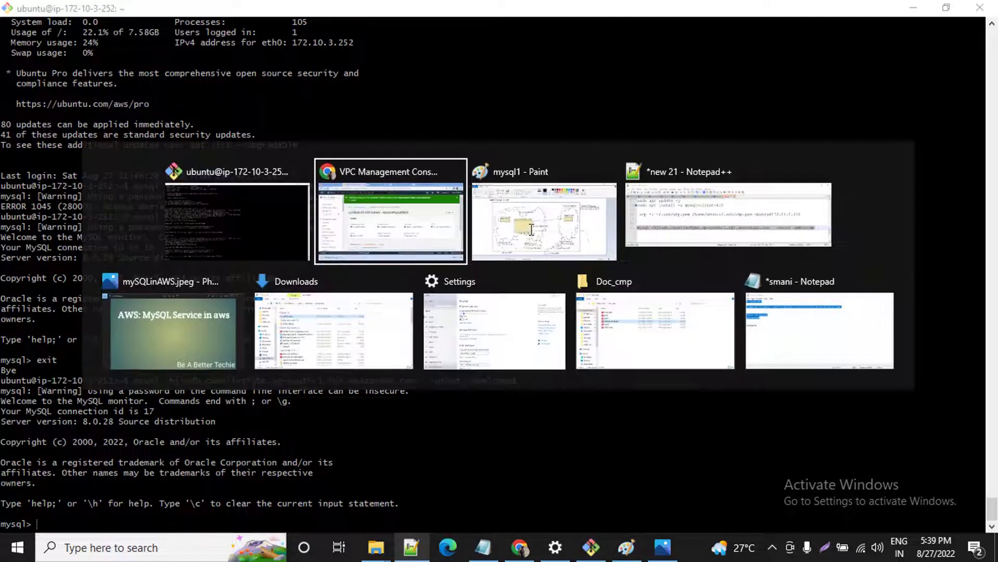
{"action": "left_click_drag", "start_coordinate": [978, 203], "coordinate": [971, 356]}
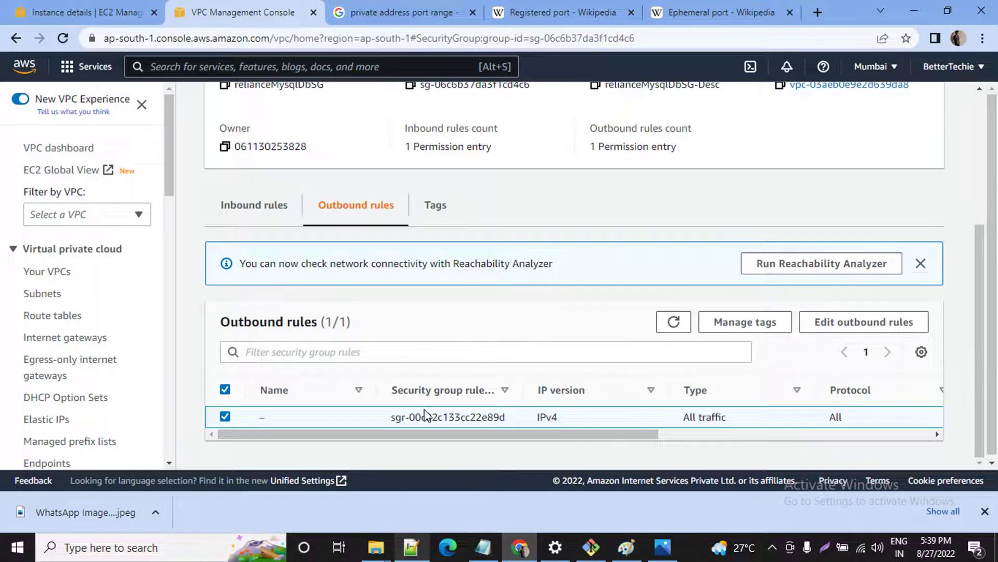
Review the database security group's outbound and inbound rules in their edit pages.
{"action": "left_click", "coordinate": [858, 324]}
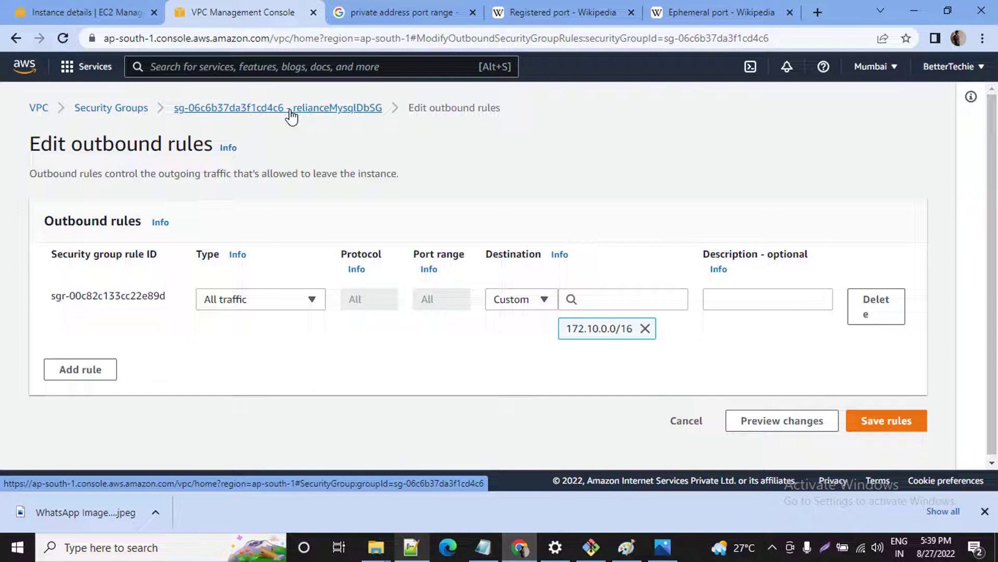
{"action": "left_click", "coordinate": [207, 111]}
{"action": "left_click", "coordinate": [263, 380]}
{"action": "scroll", "coordinate": [987, 238], "scroll_direction": "down", "scroll_amount": 3}
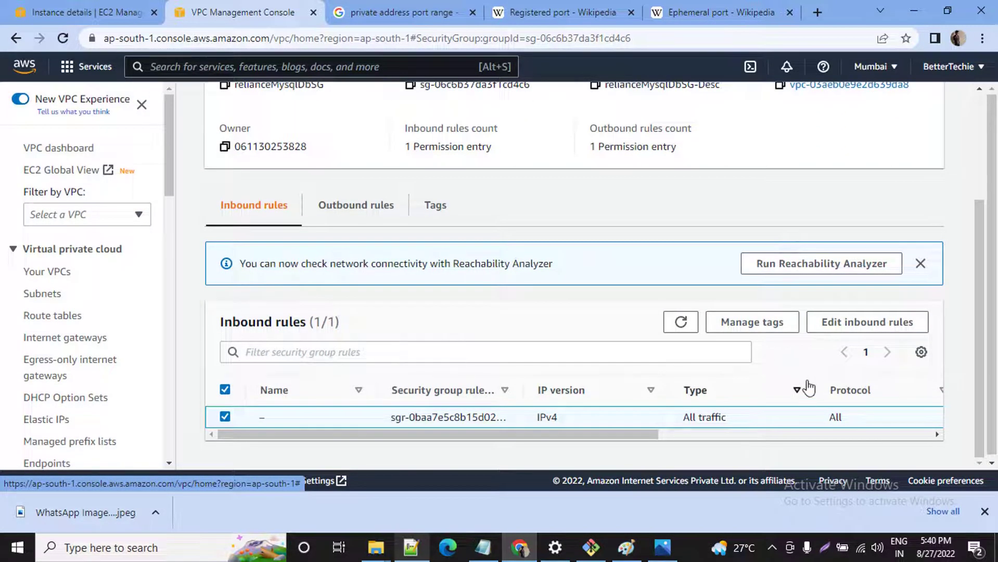
{"action": "left_click", "coordinate": [861, 323]}
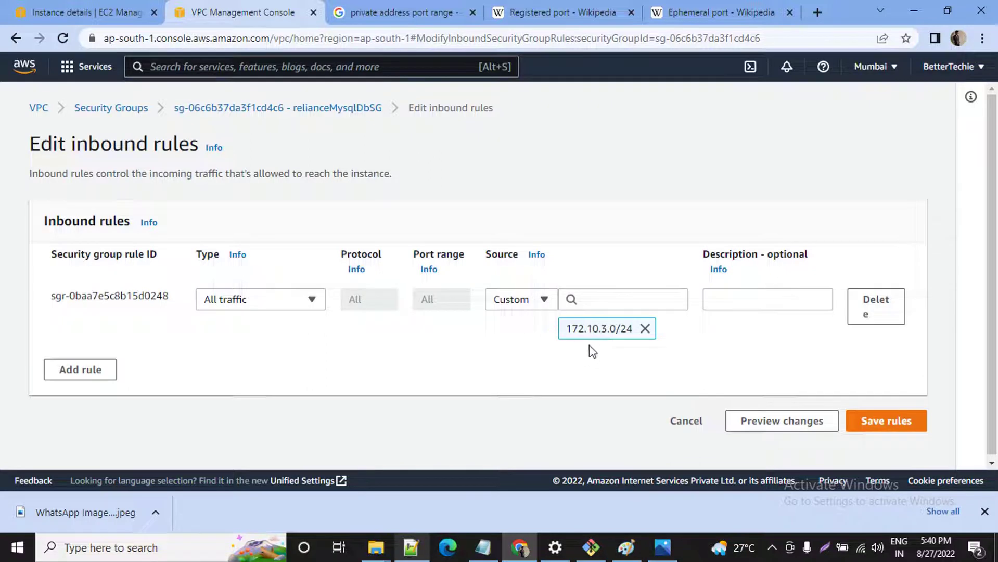
{"action": "key", "text": "alt+Tab"}
{"action": "key", "text": "Tab"}
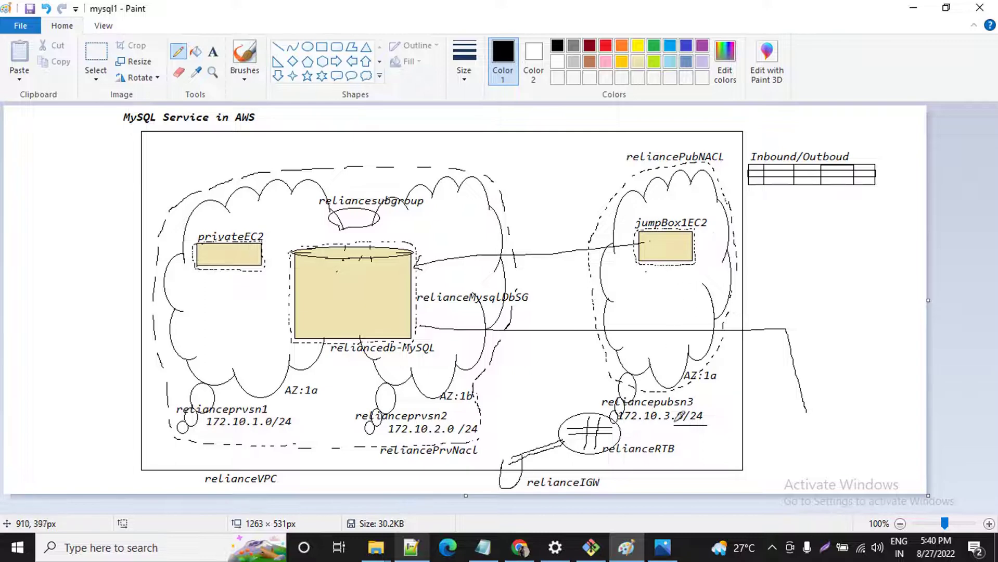
{"action": "key", "text": "alt+Tab"}
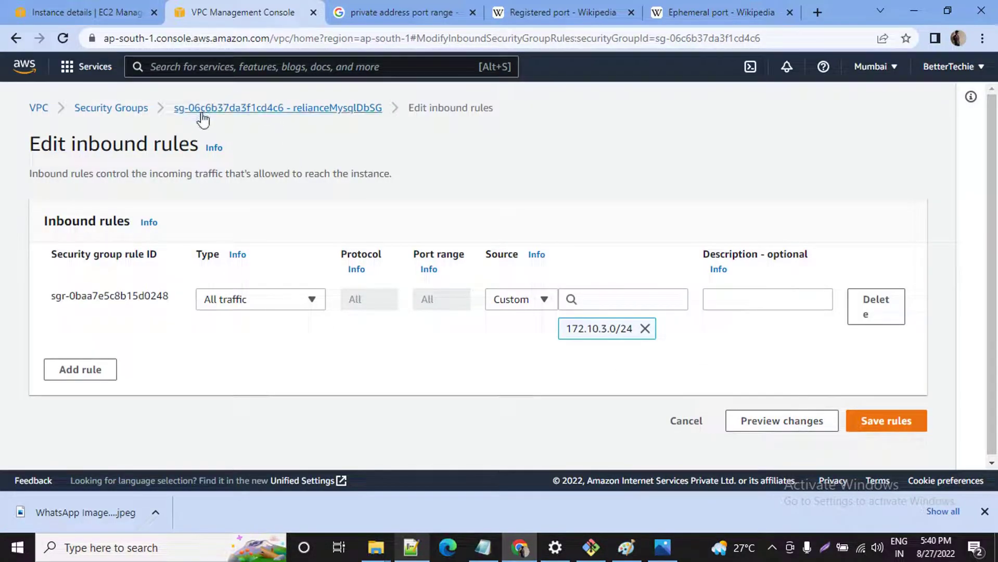
Check reliancePubSG's details and return to the Security Groups list.
{"action": "left_click", "coordinate": [130, 112]}
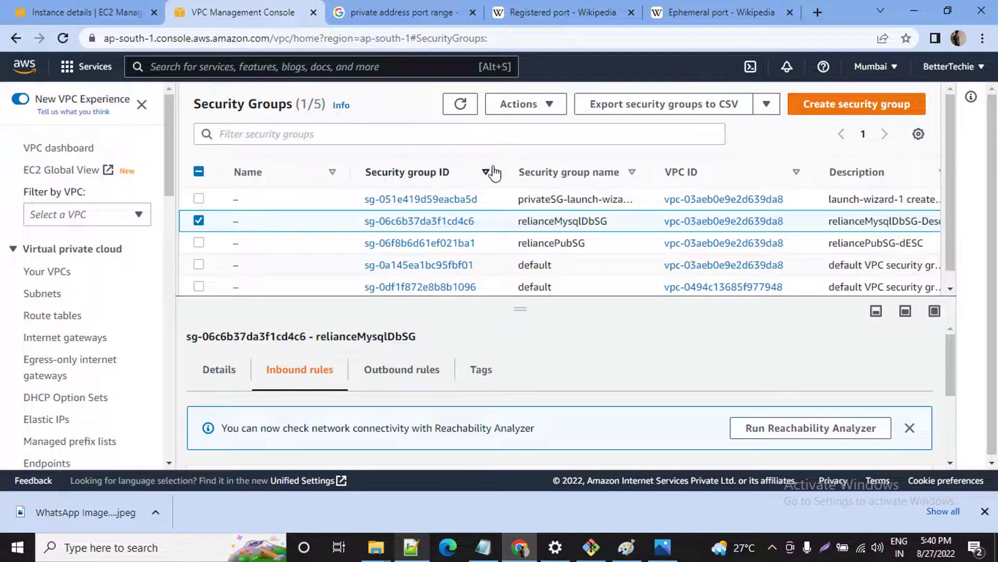
{"action": "left_click", "coordinate": [432, 252]}
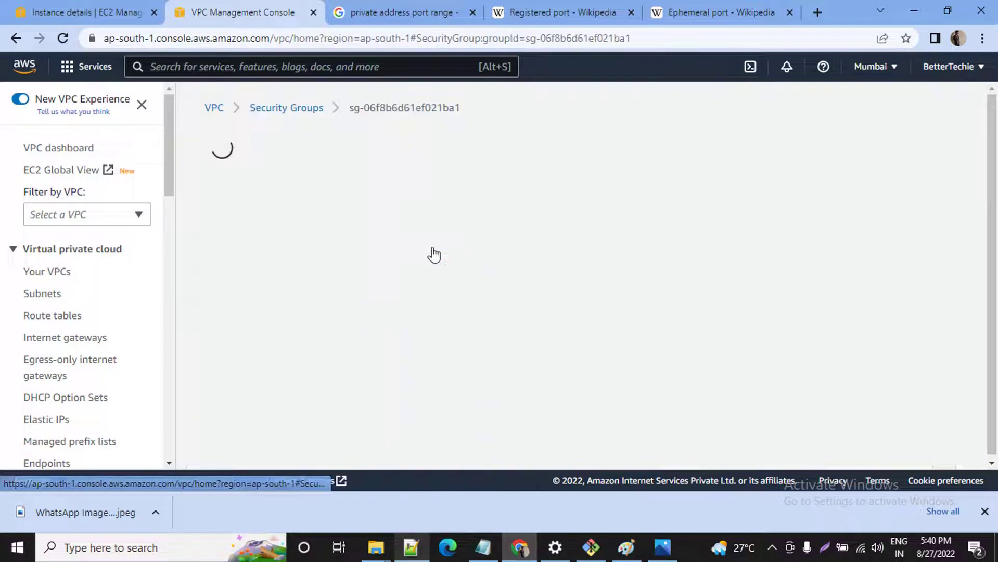
{"action": "left_click", "coordinate": [286, 110]}
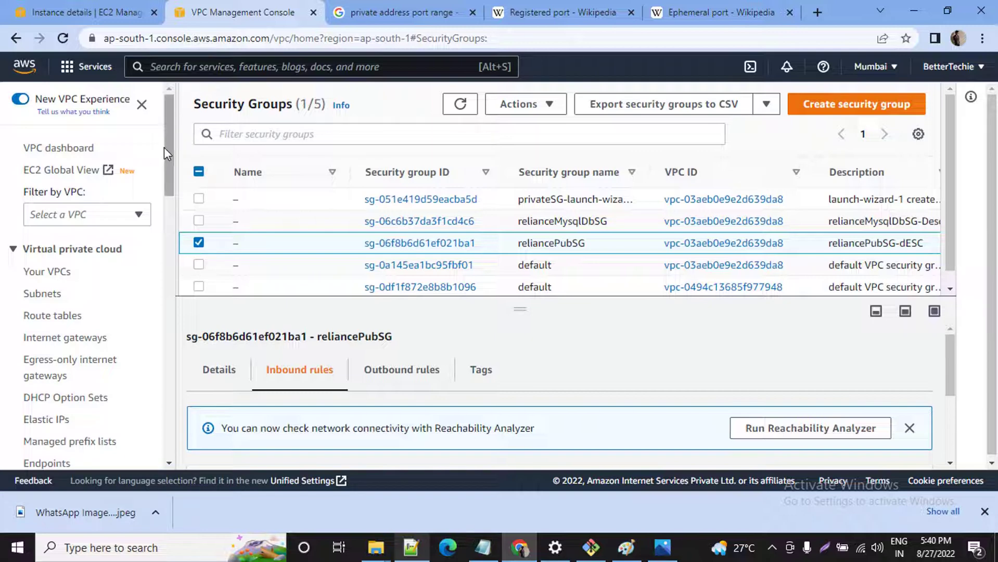
{"action": "left_click_drag", "start_coordinate": [172, 148], "coordinate": [176, 200]}
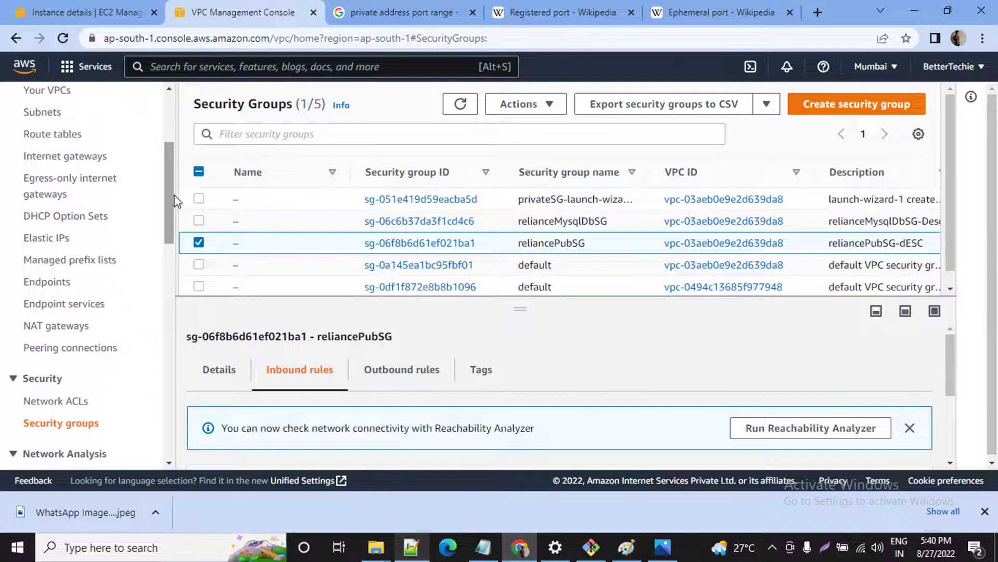
Open the Network ACLs list and mark the private cloud's right edge on the Paint diagram.
{"action": "left_click", "coordinate": [50, 408]}
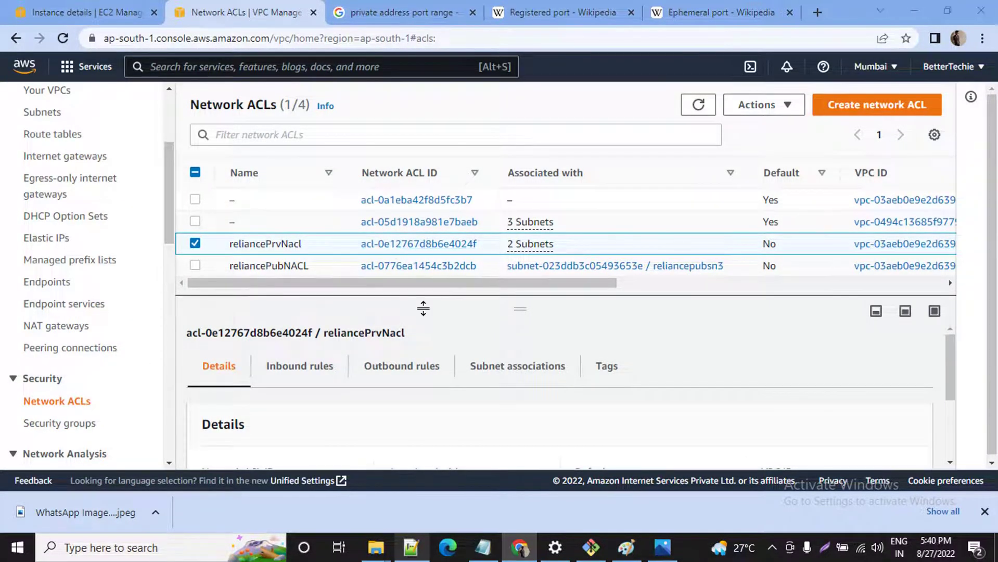
{"action": "key", "text": "alt+Tab"}
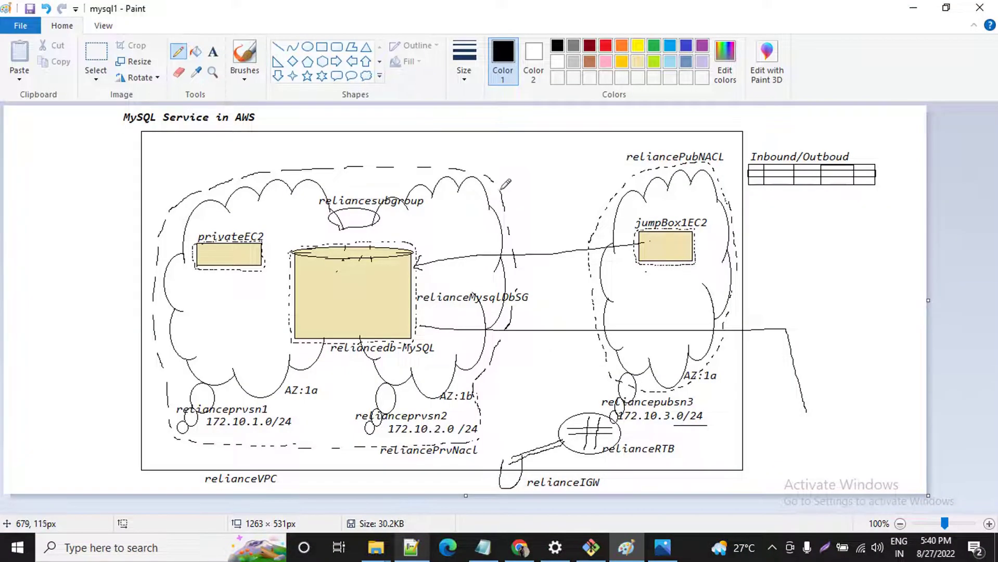
{"action": "left_click_drag", "start_coordinate": [503, 209], "coordinate": [519, 282]}
{"action": "key", "text": "alt+Tab"}
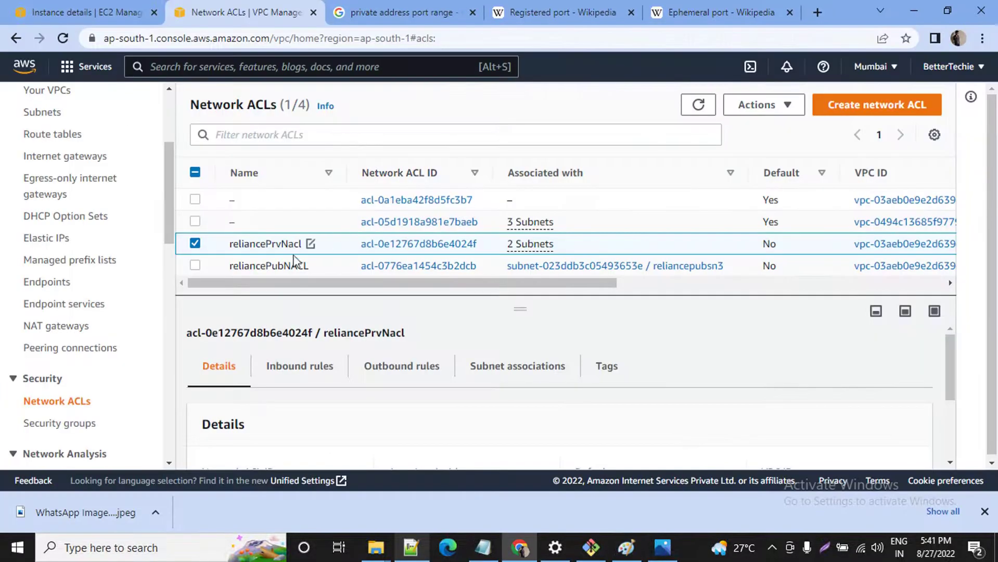
Open the reliancePrvNacl network ACL and view its six inbound rules.
{"action": "left_click", "coordinate": [443, 248]}
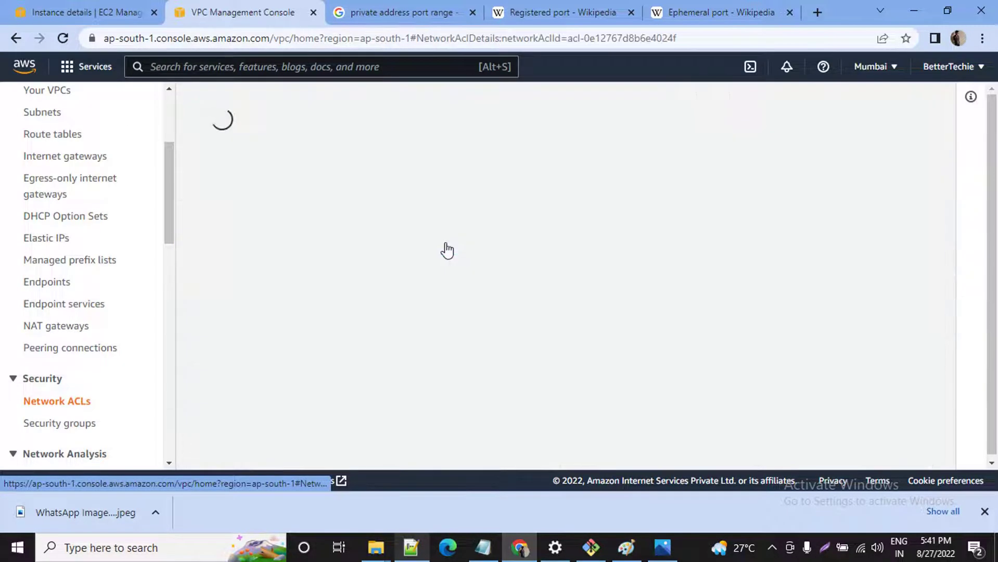
{"action": "scroll", "coordinate": [948, 228], "scroll_direction": "down", "scroll_amount": 5}
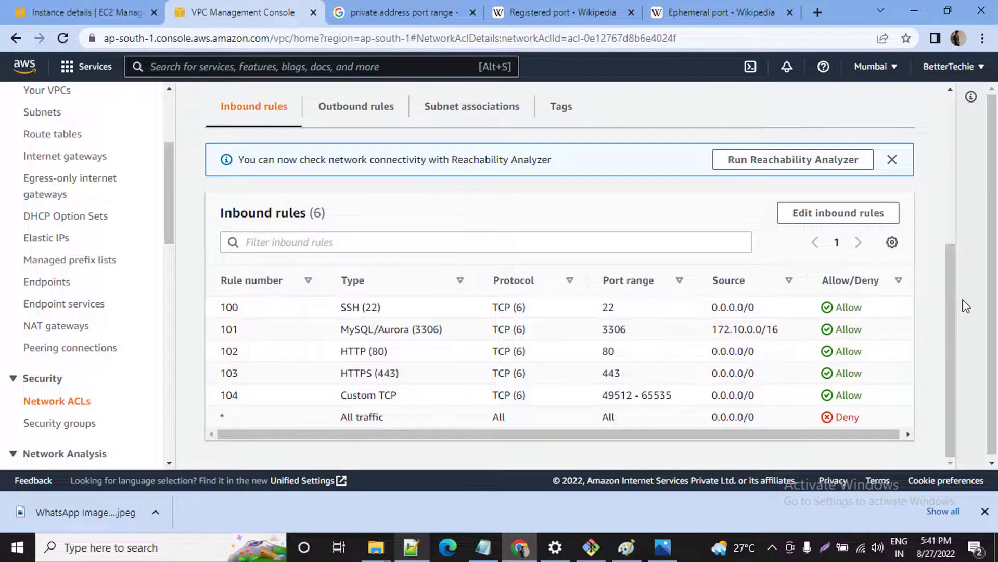
{"action": "key", "text": "alt+Tab"}
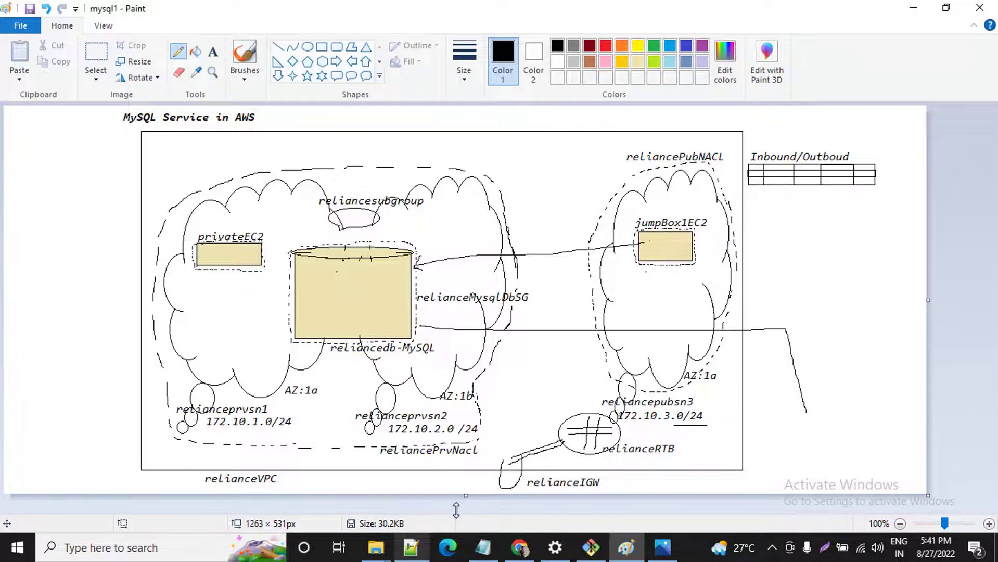
{"action": "key", "text": "alt+Tab"}
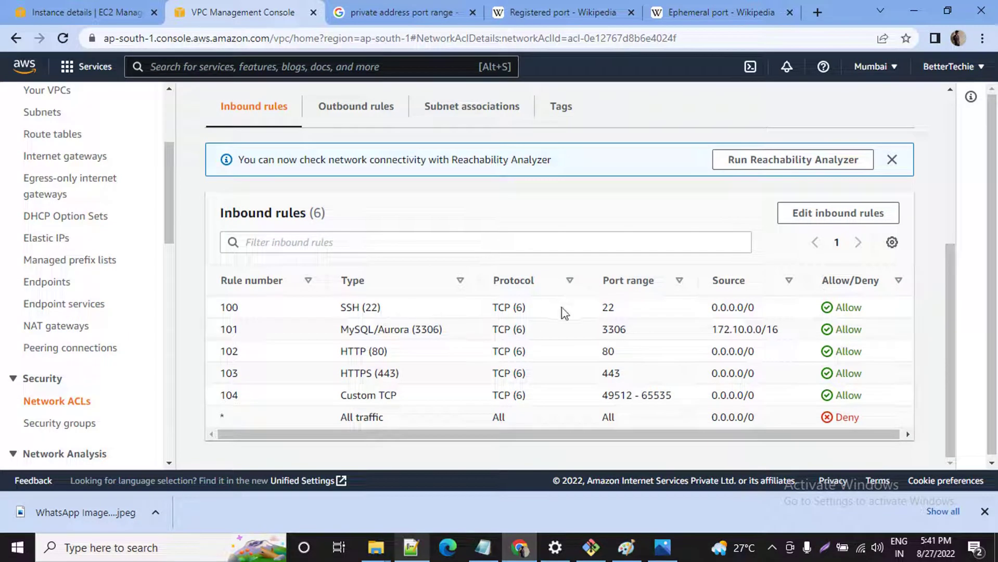
{"action": "key", "text": "alt+Tab"}
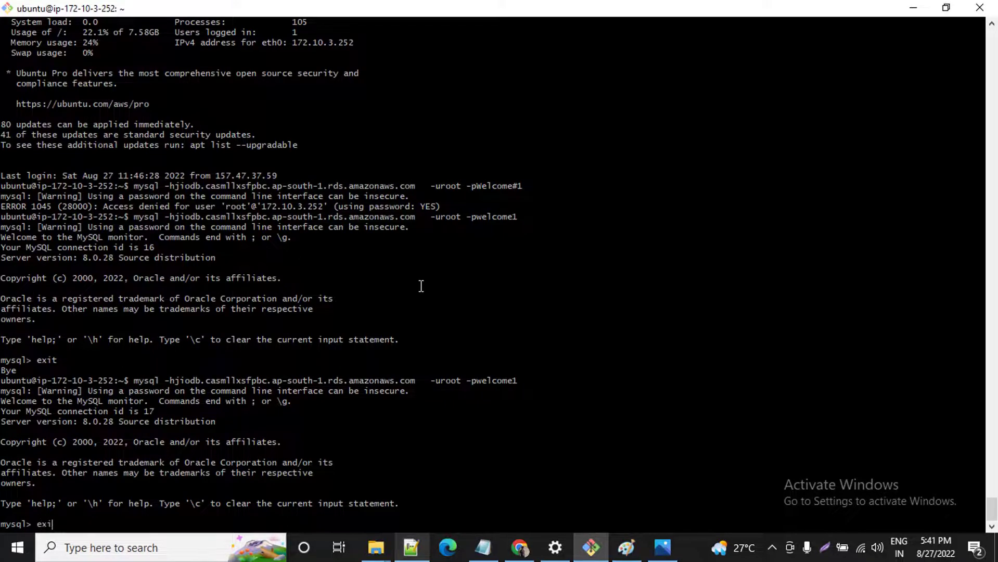
Exit the MySQL session and clear the jump-box prompt.
{"action": "type", "text": "exit"}
{"action": "key", "text": "Return"}
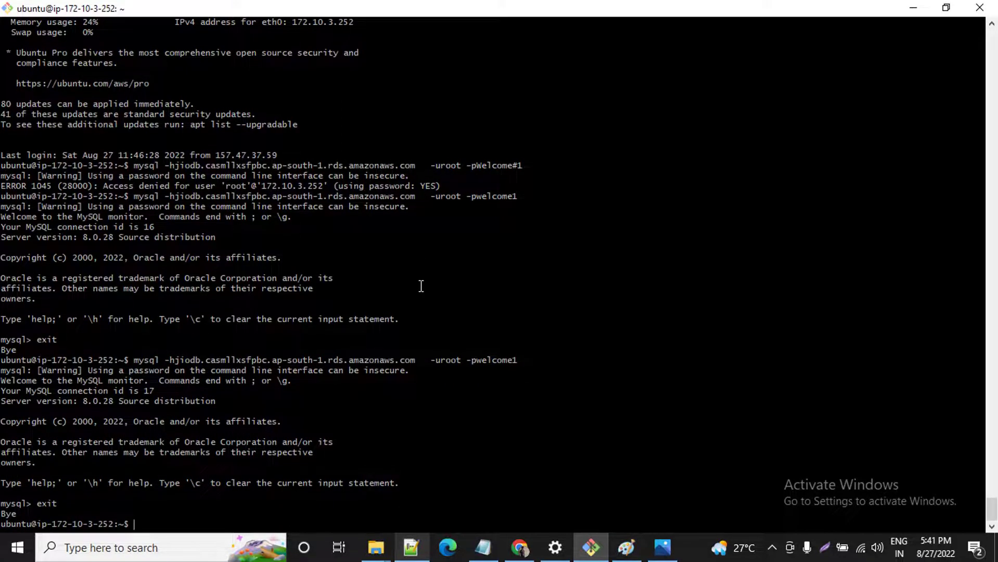
{"action": "key", "text": "Up"}
{"action": "key", "text": "Up"}
{"action": "key", "text": "Up"}
{"action": "key", "text": "BackSpace"}
{"action": "key", "text": "BackSpace"}
{"action": "key", "text": "BackSpace"}
{"action": "key", "text": "BackSpace"}
{"action": "key", "text": "BackSpace"}
{"action": "key", "text": "BackSpace"}
{"action": "key", "text": "BackSpace"}
Copy the privateEC2 instance's private IPv4 address 172.10.1.158 from the EC2 console.
{"action": "left_click", "coordinate": [520, 551]}
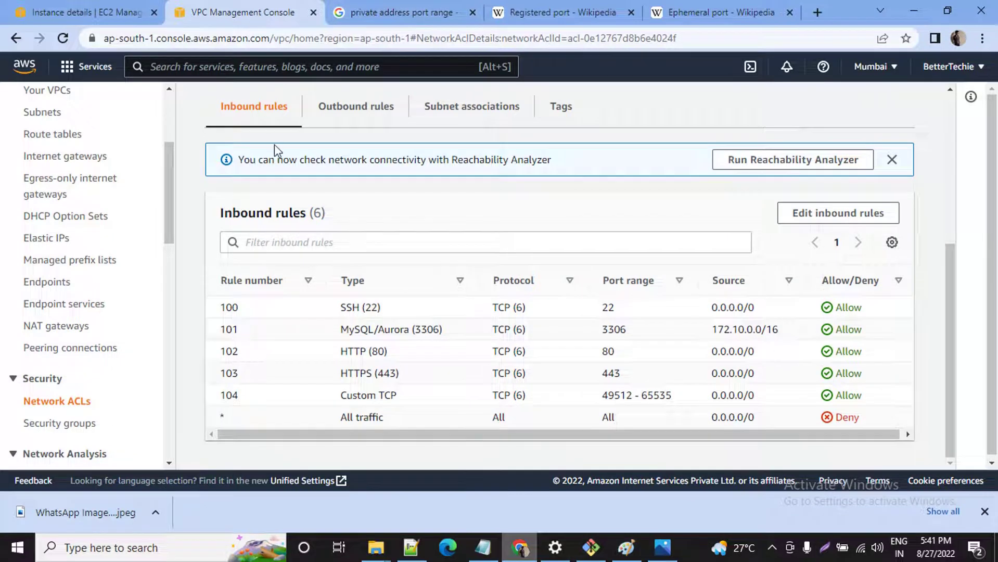
{"action": "left_click", "coordinate": [77, 9]}
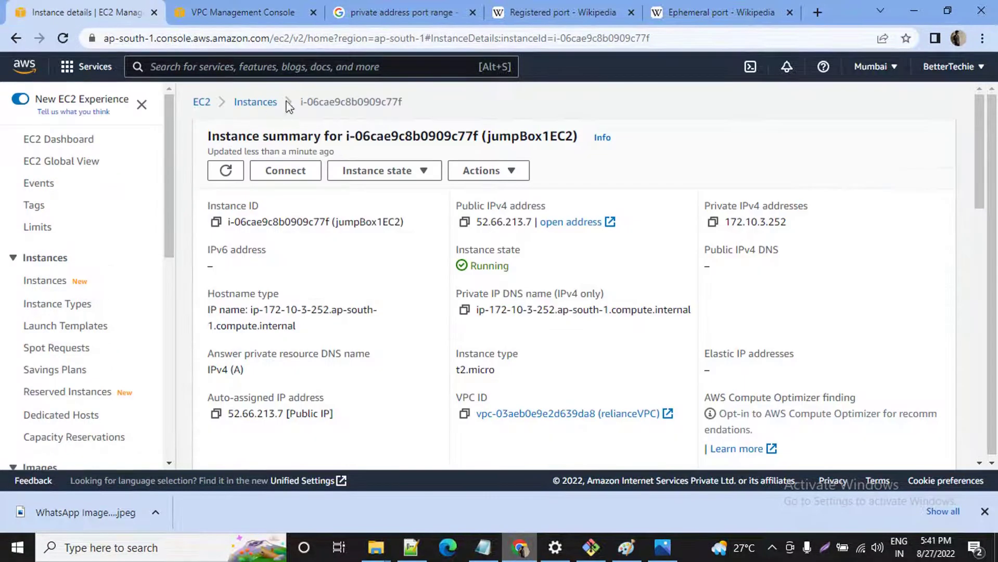
{"action": "left_click", "coordinate": [267, 103]}
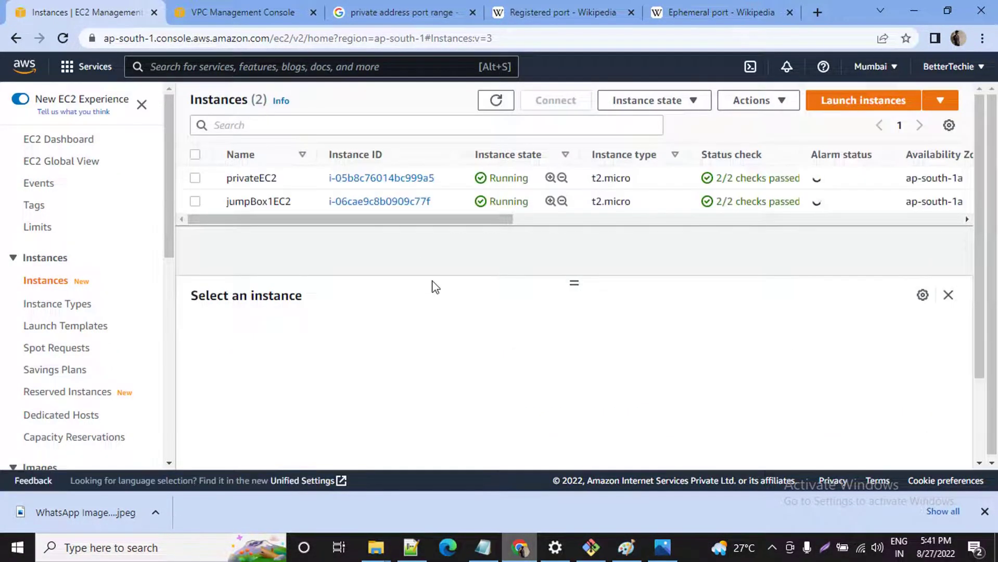
{"action": "left_click", "coordinate": [382, 178]}
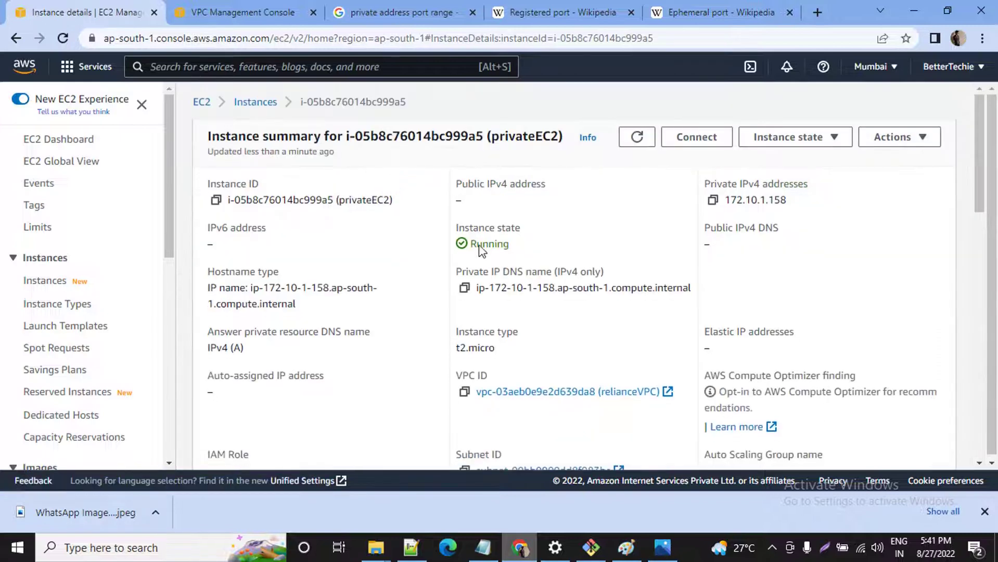
{"action": "left_click", "coordinate": [712, 200]}
{"action": "key", "text": "alt+Tab"}
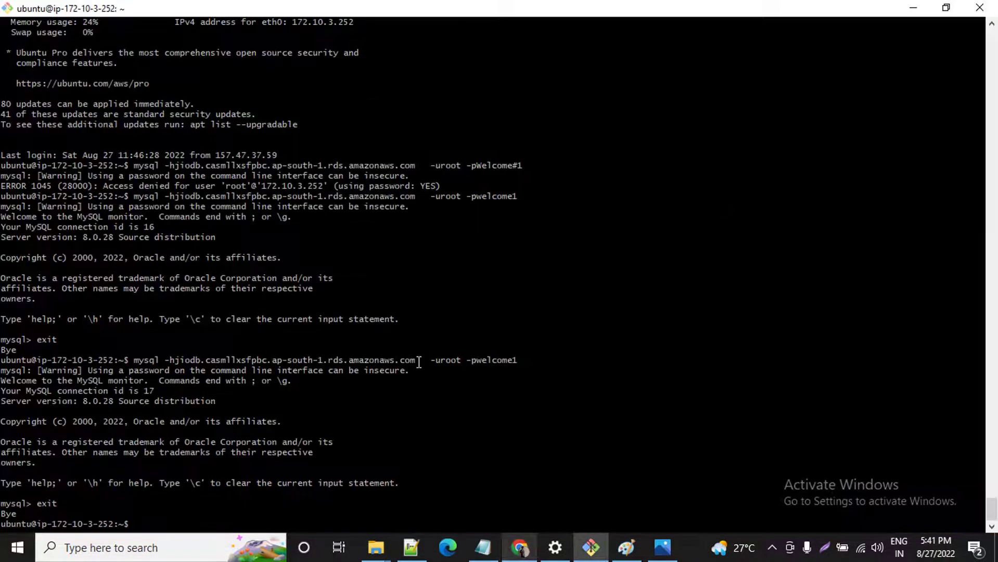
{"action": "type", "text": "chmod 400 ukp.pem"}
{"action": "key", "text": "Up"}
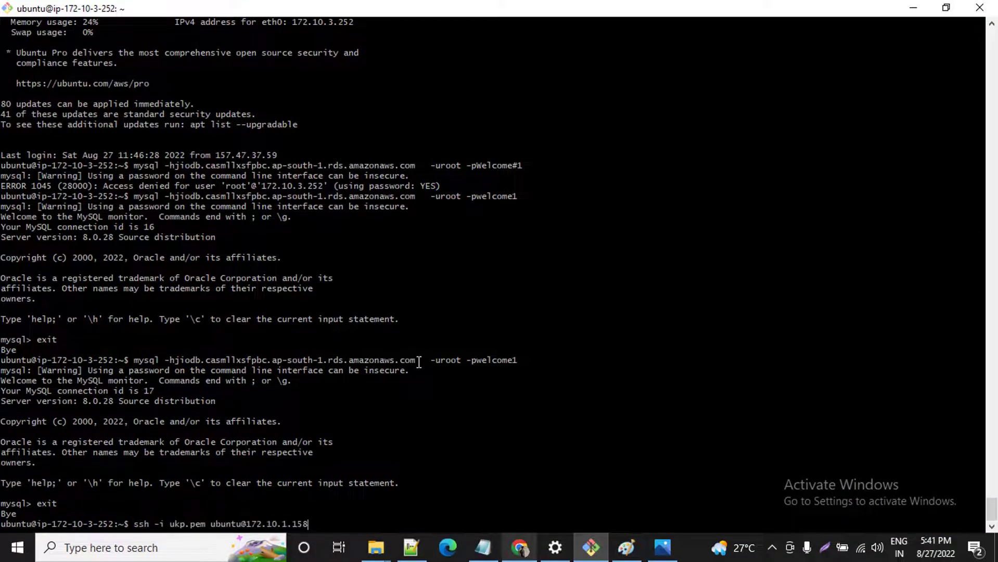
{"action": "key", "text": "Down"}
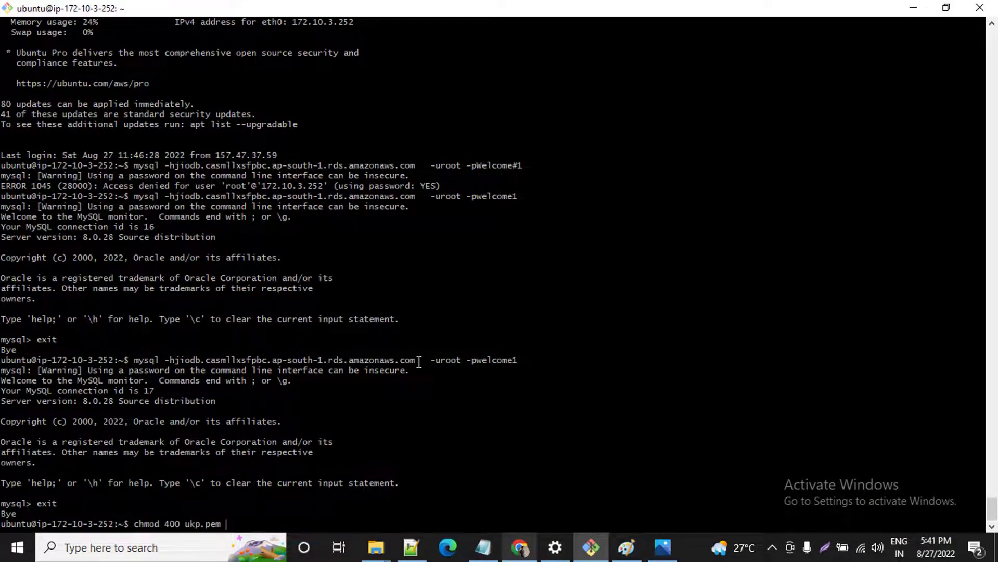
{"action": "key", "text": "Up"}
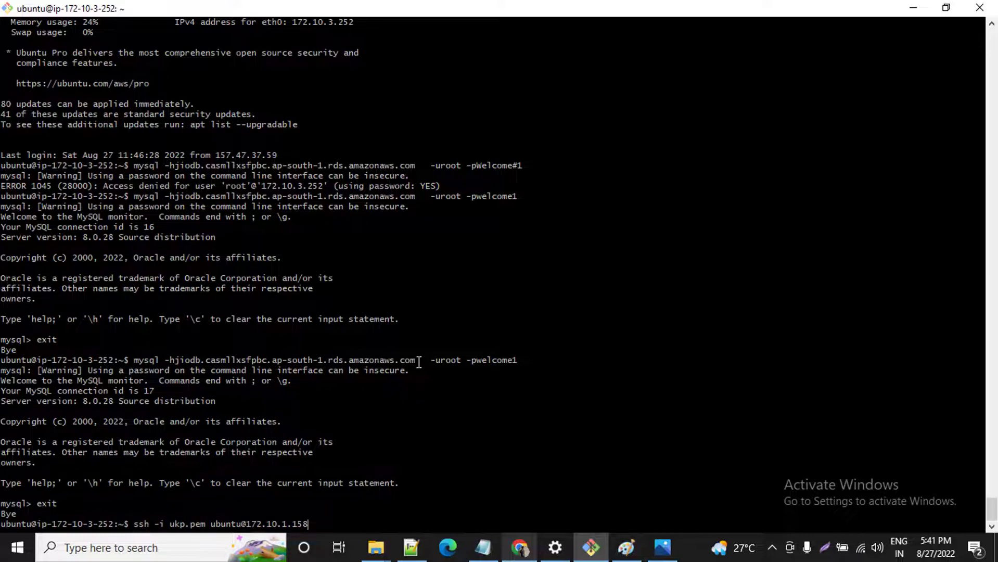
{"action": "key", "text": "BackSpace"}
{"action": "key", "text": "BackSpace"}
{"action": "key", "text": "BackSpace"}
{"action": "key", "text": "BackSpace"}
{"action": "key", "text": "BackSpace"}
{"action": "key", "text": "BackSpace"}
{"action": "key", "text": "BackSpace"}
{"action": "key", "text": "BackSpace"}
{"action": "key", "text": "BackSpace"}
{"action": "key", "text": "BackSpace"}
{"action": "key", "text": "BackSpace"}
{"action": "key", "text": "BackSpace"}
{"action": "right_click", "coordinate": [418, 362]}
{"action": "left_click", "coordinate": [456, 192]}
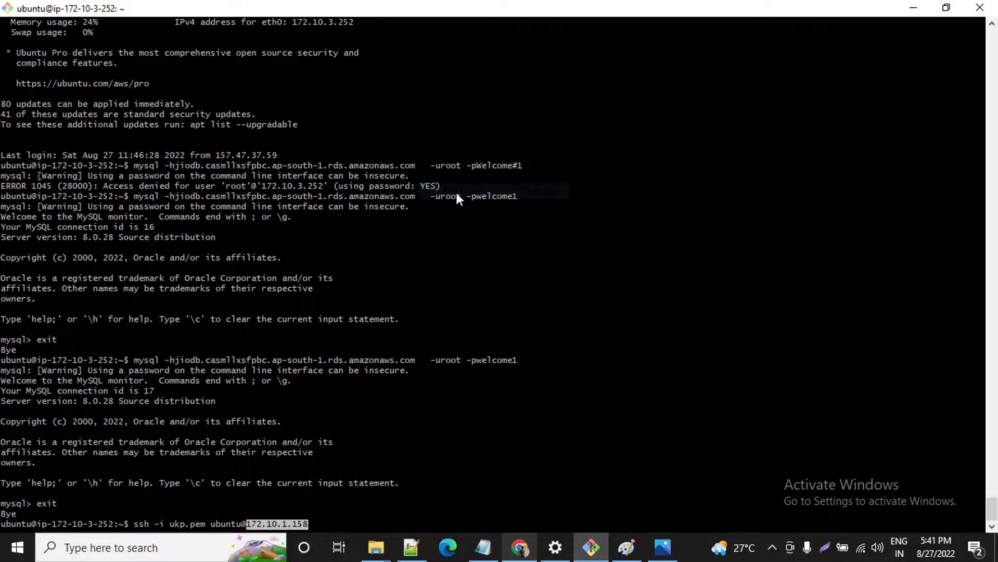
{"action": "key", "text": "Return"}
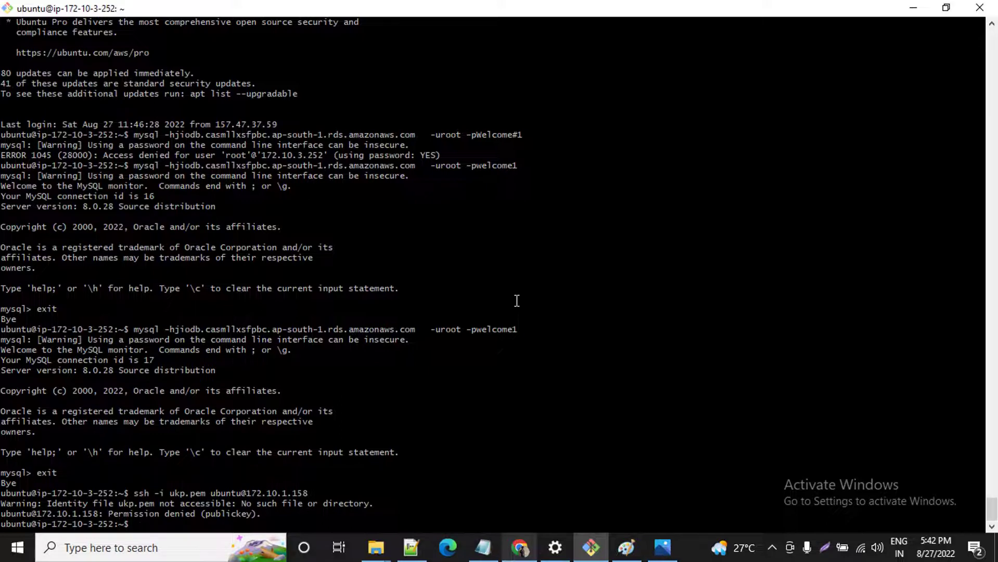
{"action": "key", "text": "ctrl+d"}
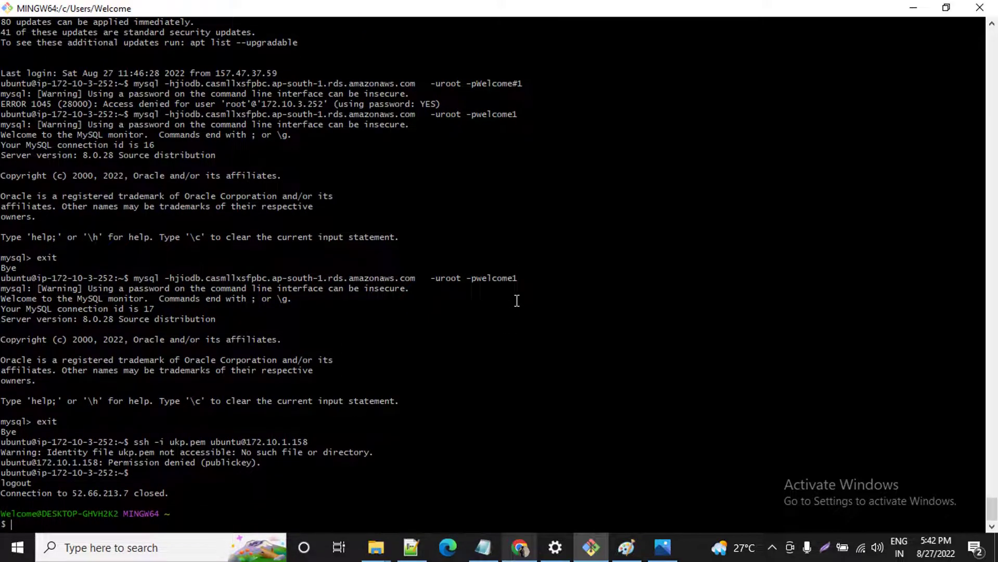
Reconnect to the jump box at 52.66.213.7, then SSH to 172.10.1.158 with ~/.ssh/ukp.pem.
{"action": "key", "text": "Up"}
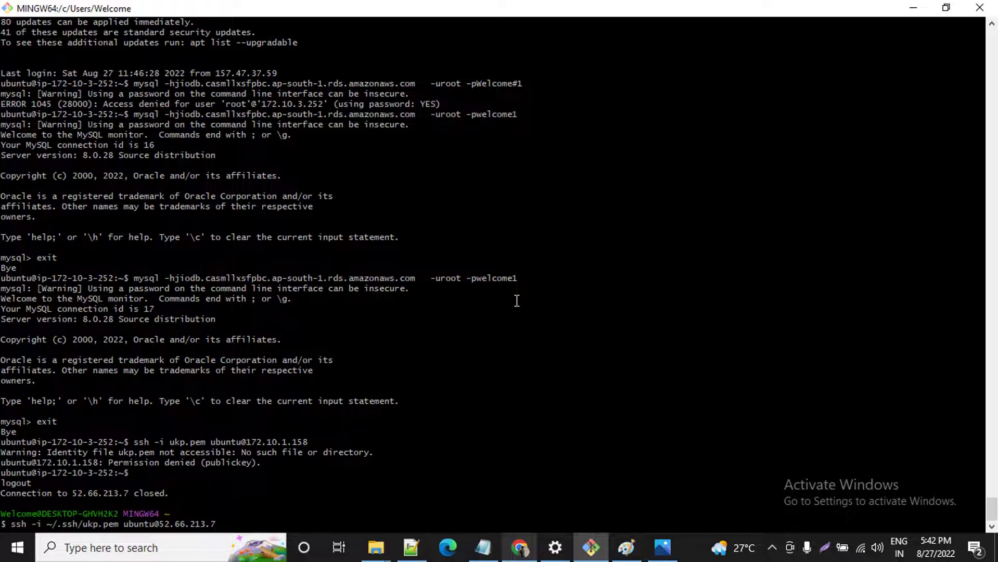
{"action": "key", "text": "Return"}
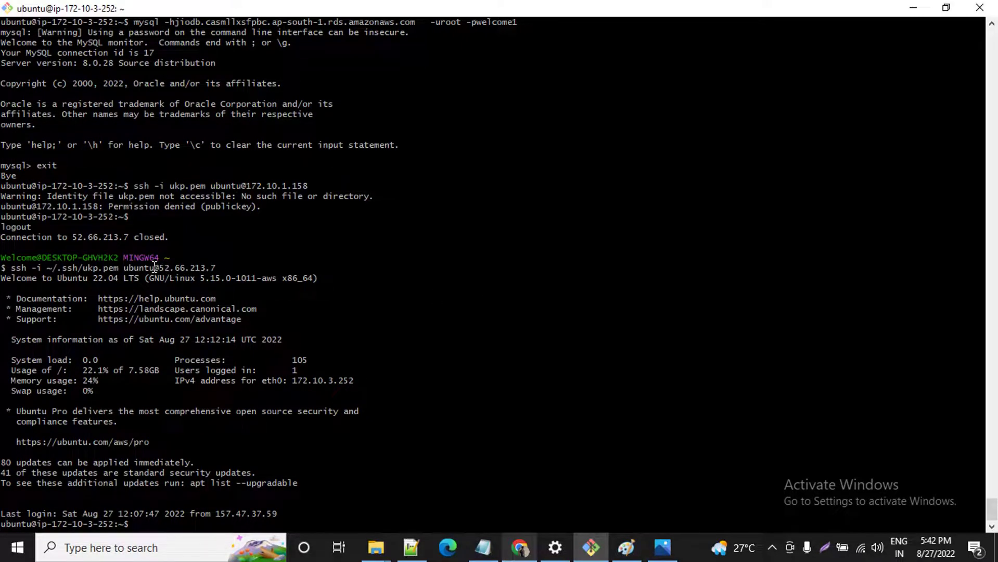
{"action": "type", "text": "ssh -i ./"}
{"action": "key", "text": "BackSpace"}
{"action": "key", "text": "BackSpace"}
{"action": "type", "text": "~/.ssh/u"}
{"action": "key", "text": "Tab"}
{"action": "type", "text": "unu"}
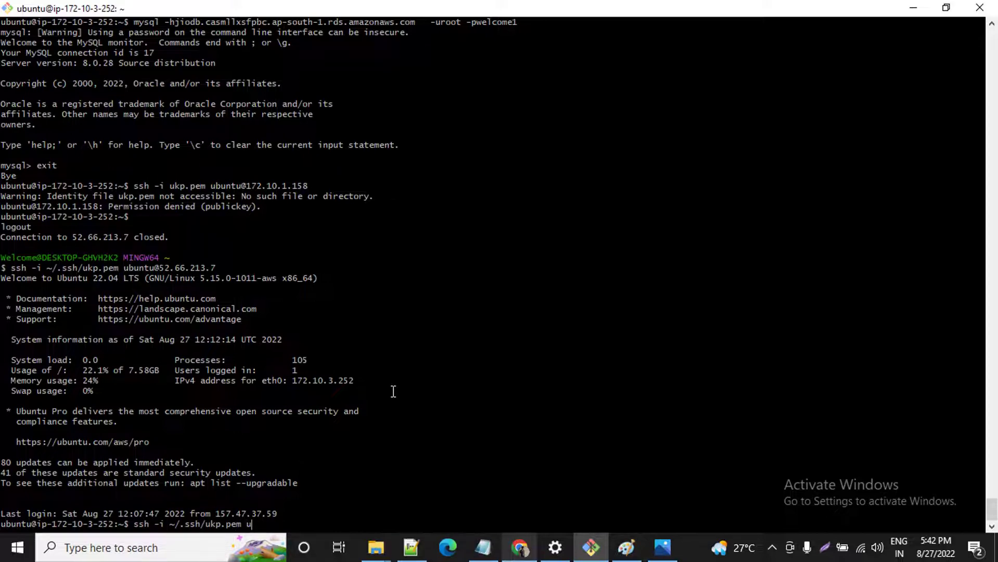
{"action": "key", "text": "BackSpace"}
{"action": "key", "text": "BackSpace"}
{"action": "type", "text": "buntu@"}
{"action": "right_click", "coordinate": [452, 364]}
{"action": "left_click", "coordinate": [510, 198]}
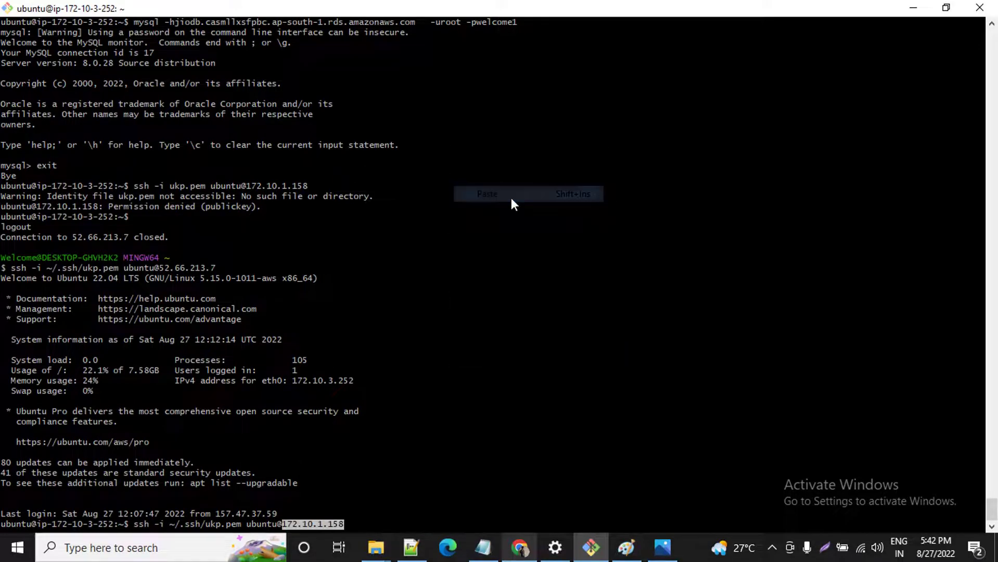
{"action": "key", "text": "Return"}
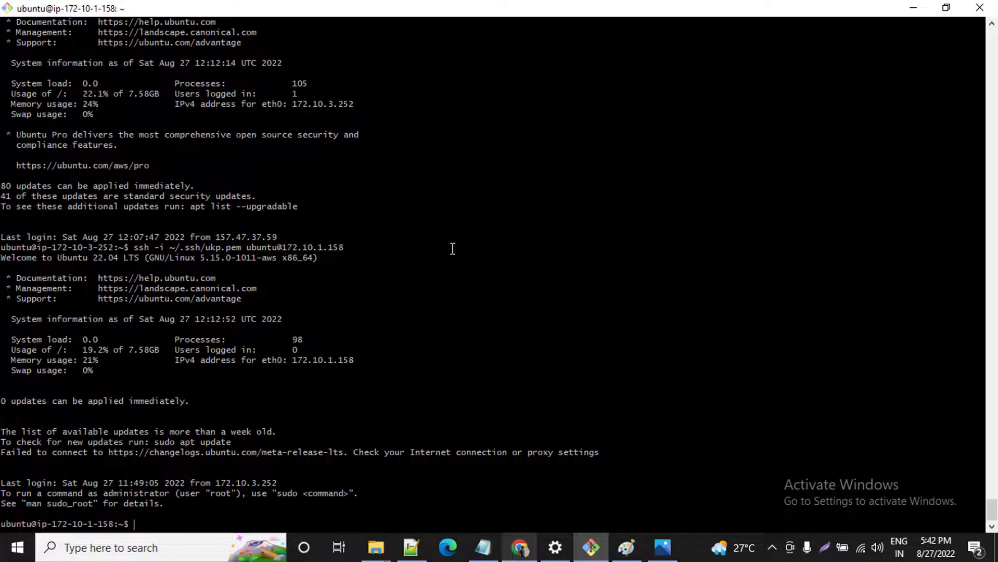
{"action": "key", "text": "alt+Tab"}
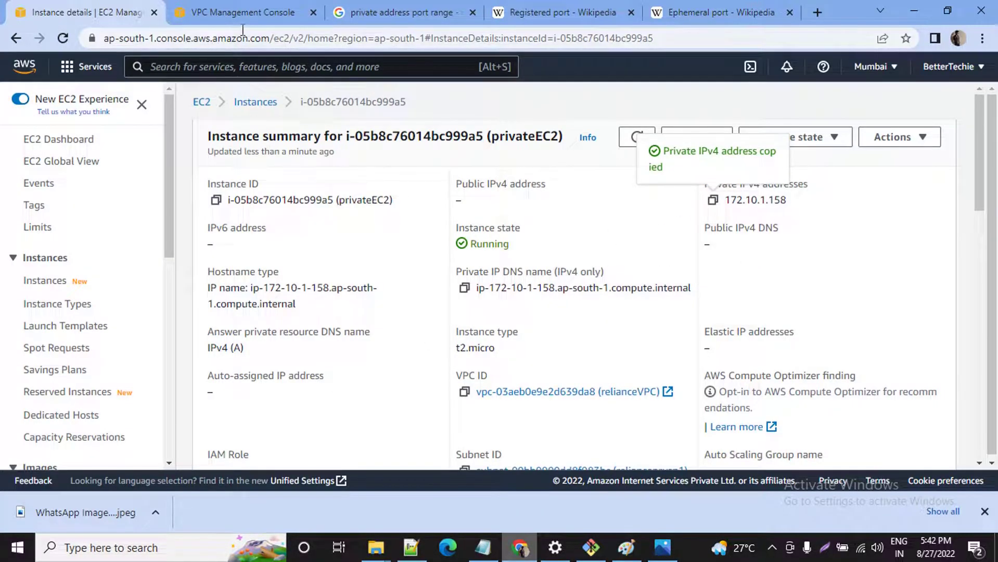
Remove the SSH inbound rule 100 from reliancePrvNacl and save the edited rules.
{"action": "left_click", "coordinate": [217, 15]}
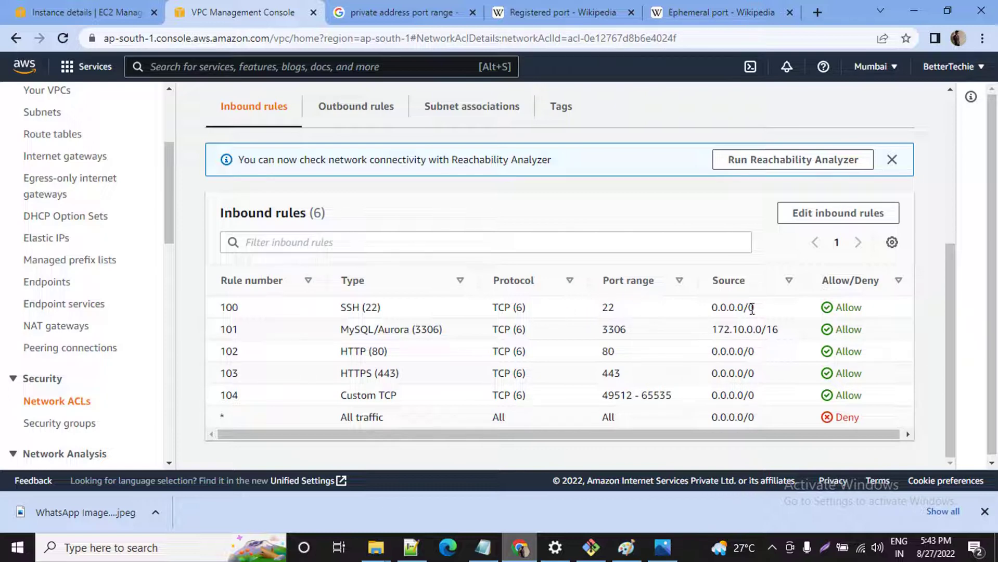
{"action": "left_click", "coordinate": [826, 219]}
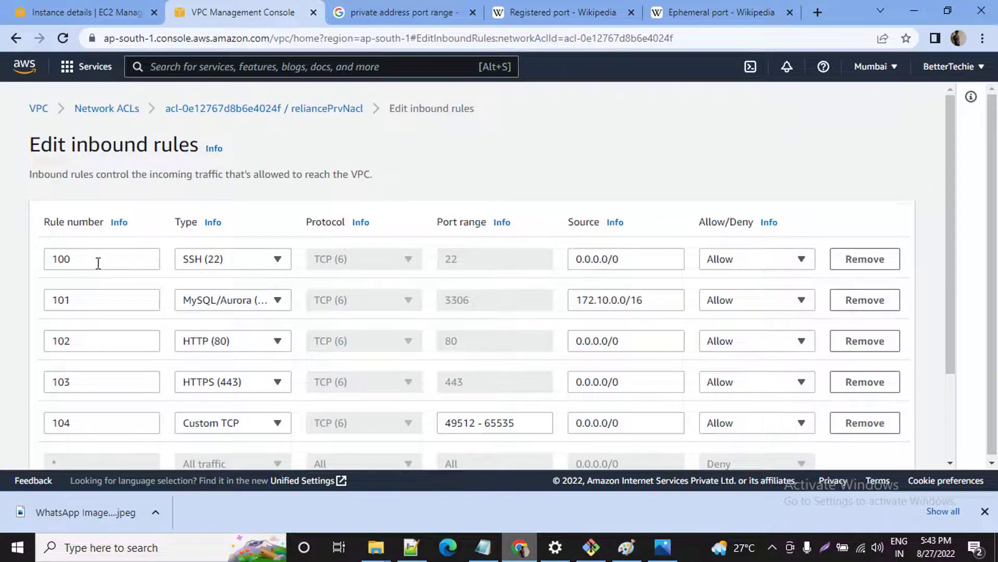
{"action": "left_click", "coordinate": [861, 260]}
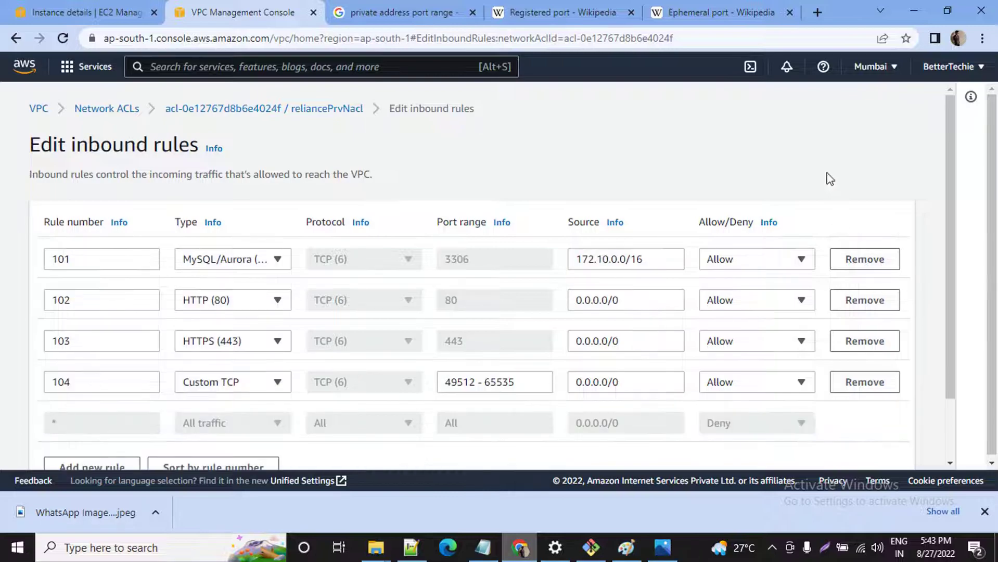
{"action": "key", "text": "alt+Tab"}
{"action": "key", "text": "alt+Tab"}
{"action": "scroll", "coordinate": [962, 405], "scroll_direction": "down", "scroll_amount": 2}
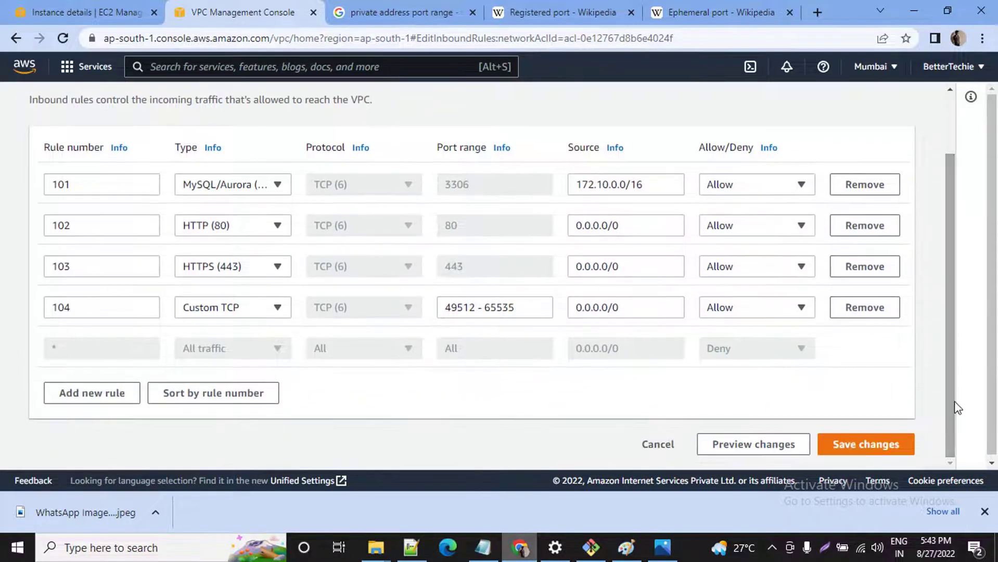
{"action": "left_click", "coordinate": [864, 445]}
{"action": "key", "text": "alt+Tab"}
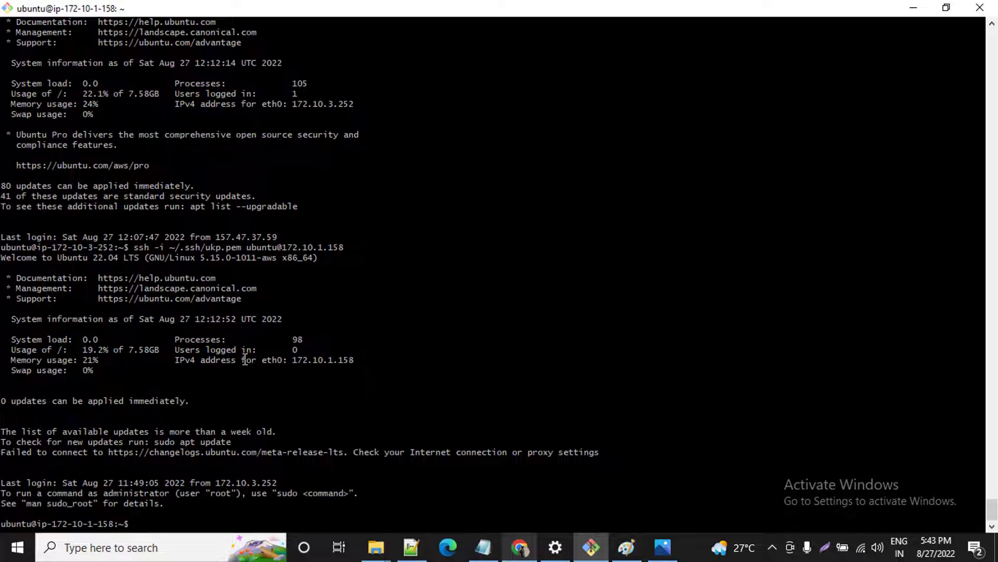
{"action": "key", "text": "alt+Tab"}
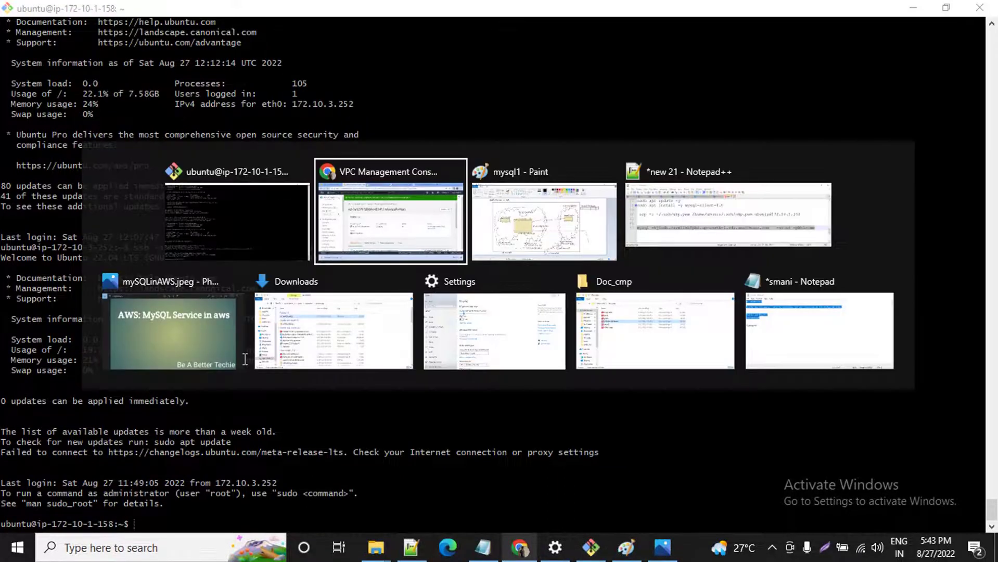
{"action": "key", "text": "alt+Tab"}
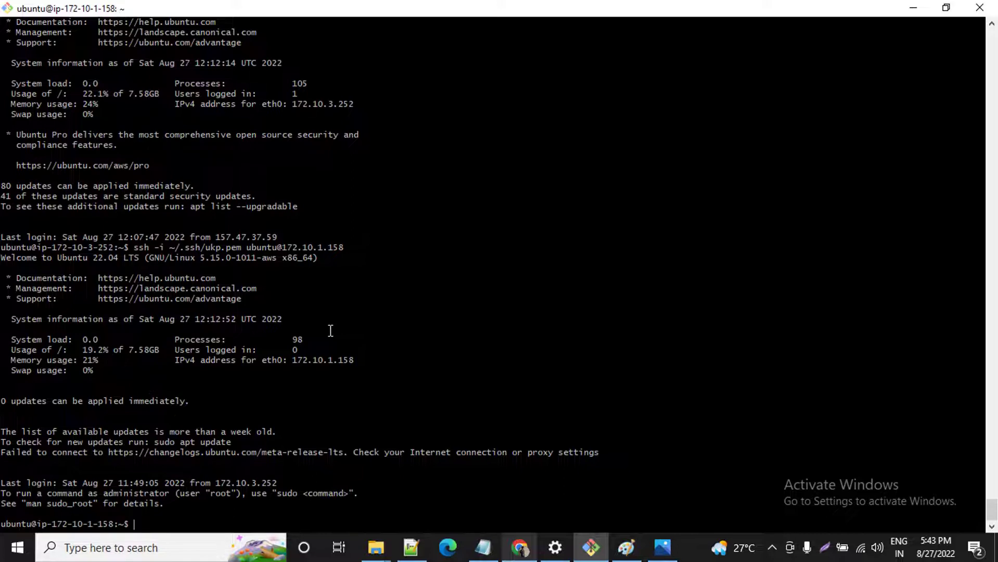
{"action": "key", "text": "alt+Tab"}
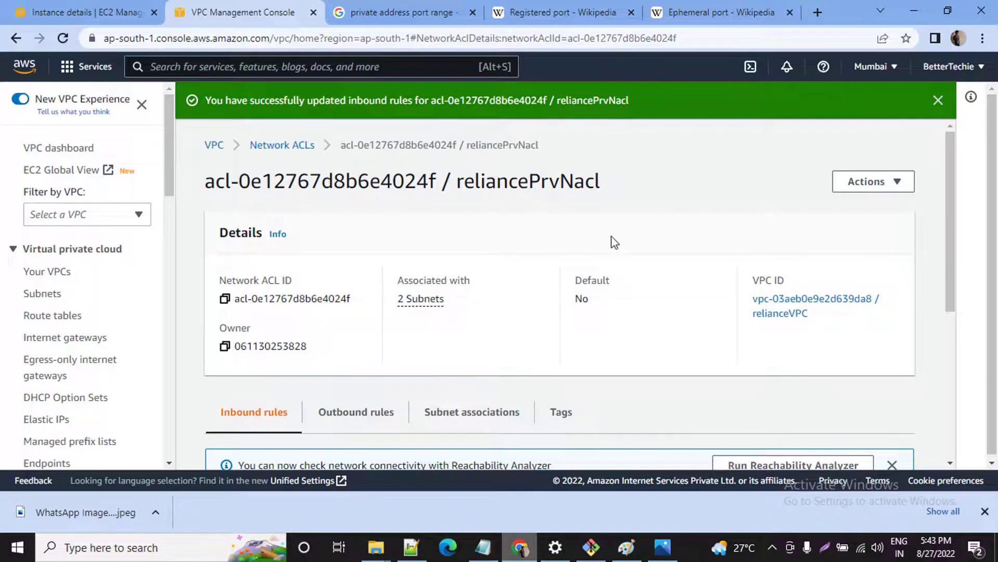
Launch a new Git Bash window and type ssh -i ~/.ssh/ukp.pem ubuntu@.
{"action": "left_click_drag", "start_coordinate": [949, 215], "coordinate": [976, 374]}
{"action": "key", "text": "alt+Tab"}
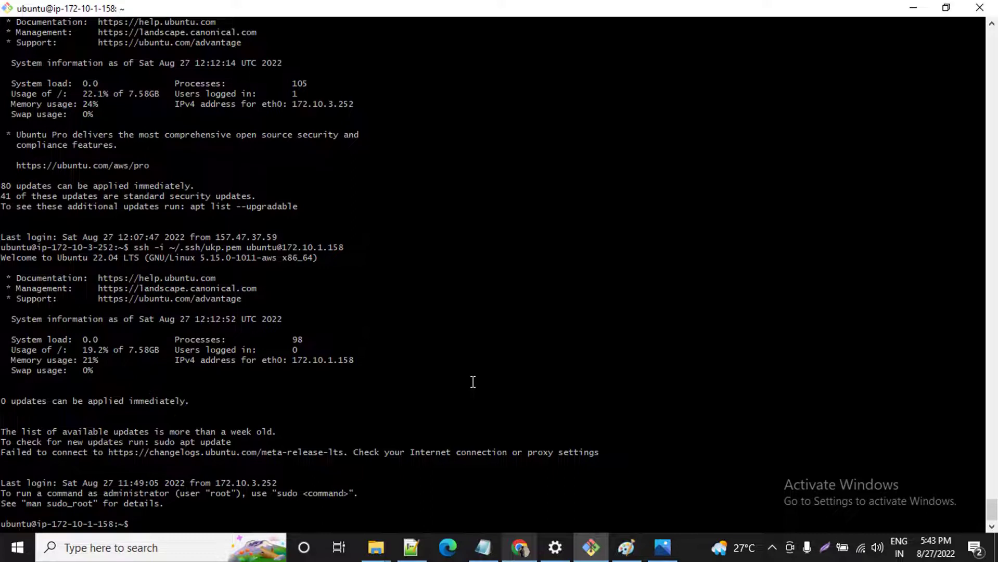
{"action": "right_click", "coordinate": [526, 11]}
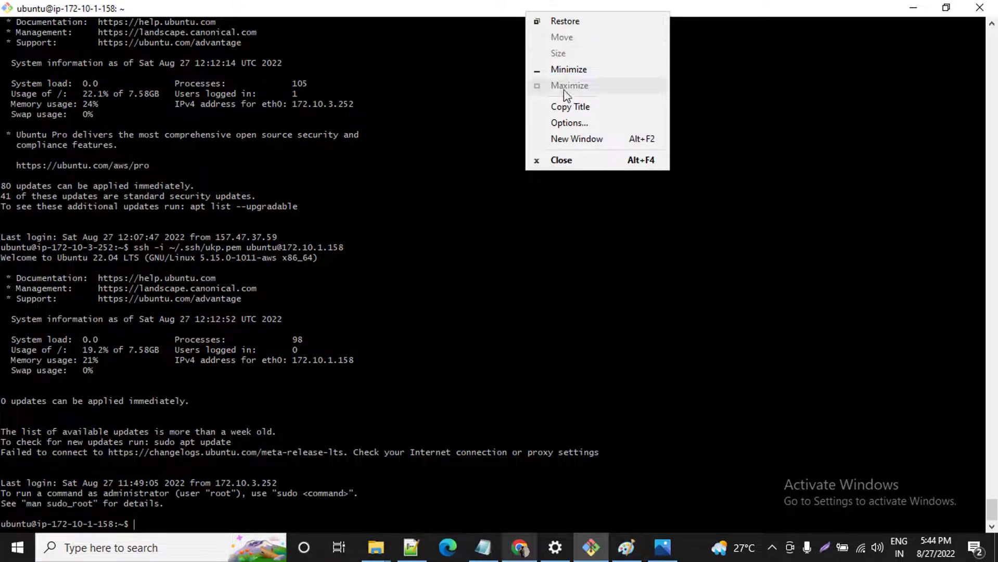
{"action": "left_click", "coordinate": [341, 238]}
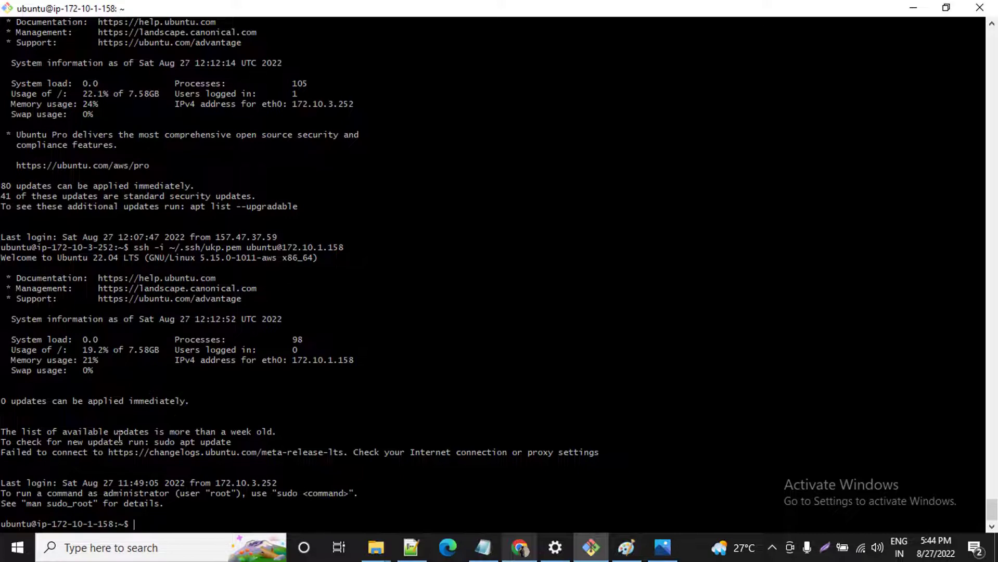
{"action": "left_click", "coordinate": [140, 549]}
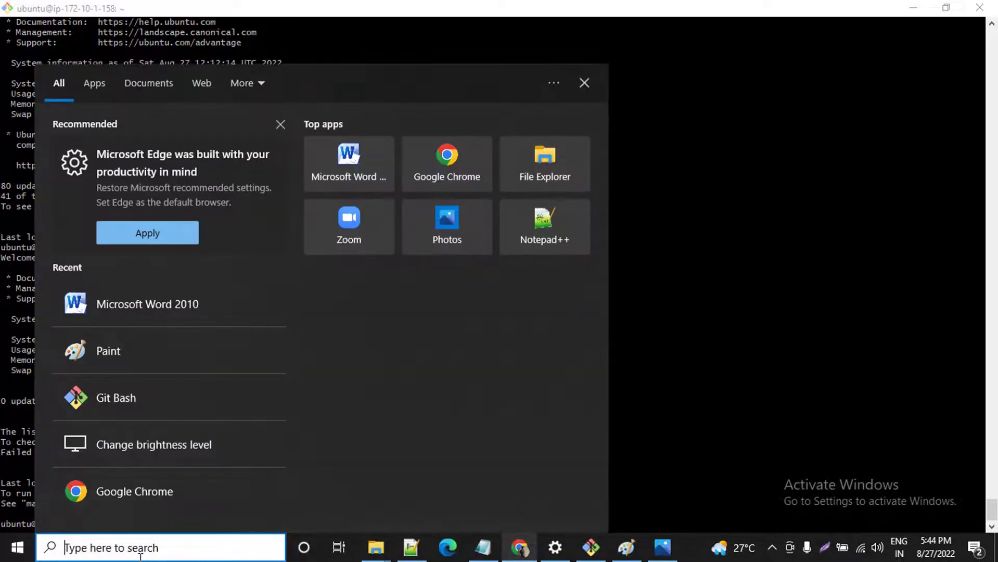
{"action": "type", "text": "git"}
{"action": "key", "text": "Return"}
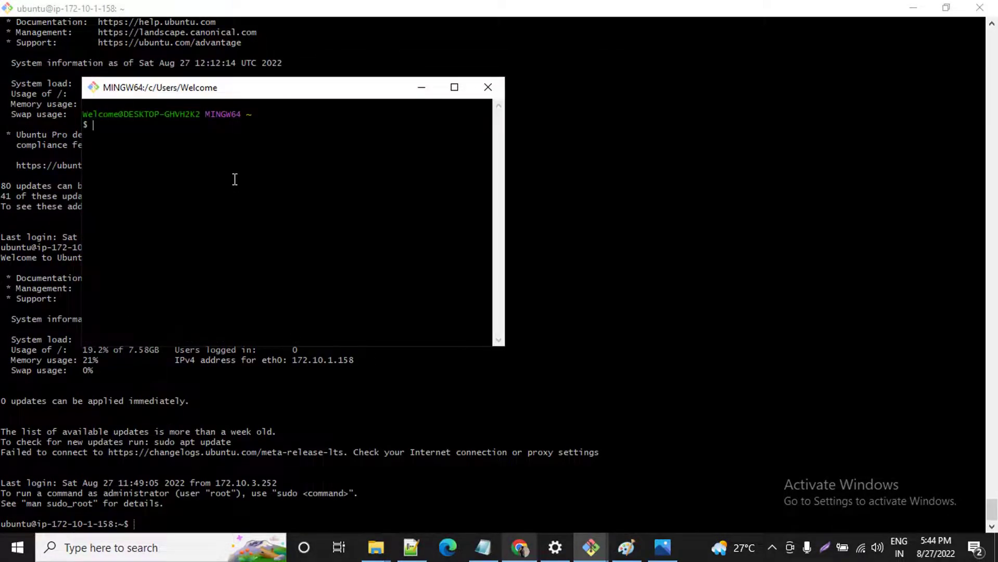
{"action": "left_click_drag", "start_coordinate": [248, 92], "coordinate": [465, 162]}
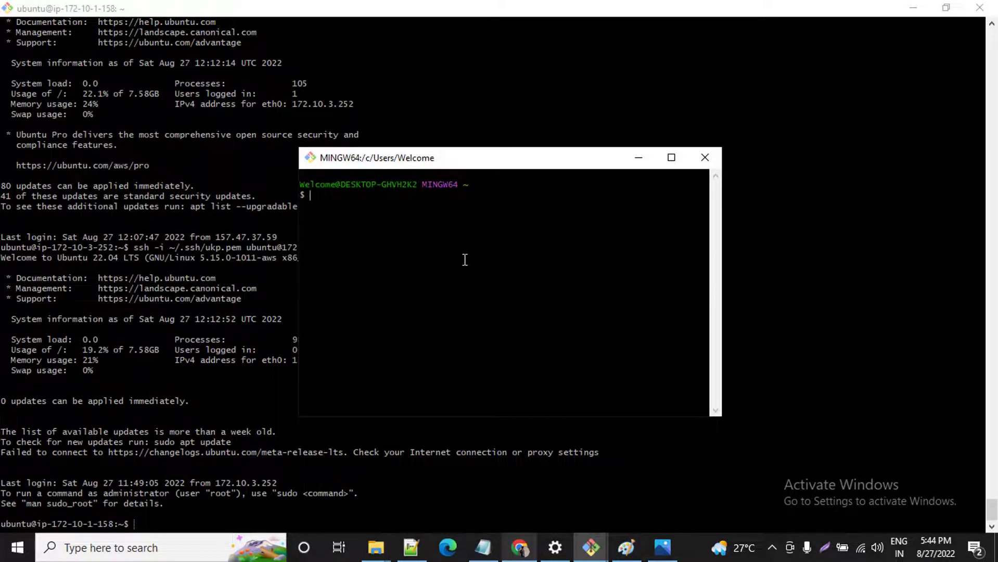
{"action": "type", "text": "ssh -i ~/.ssh/ukp.pem un"}
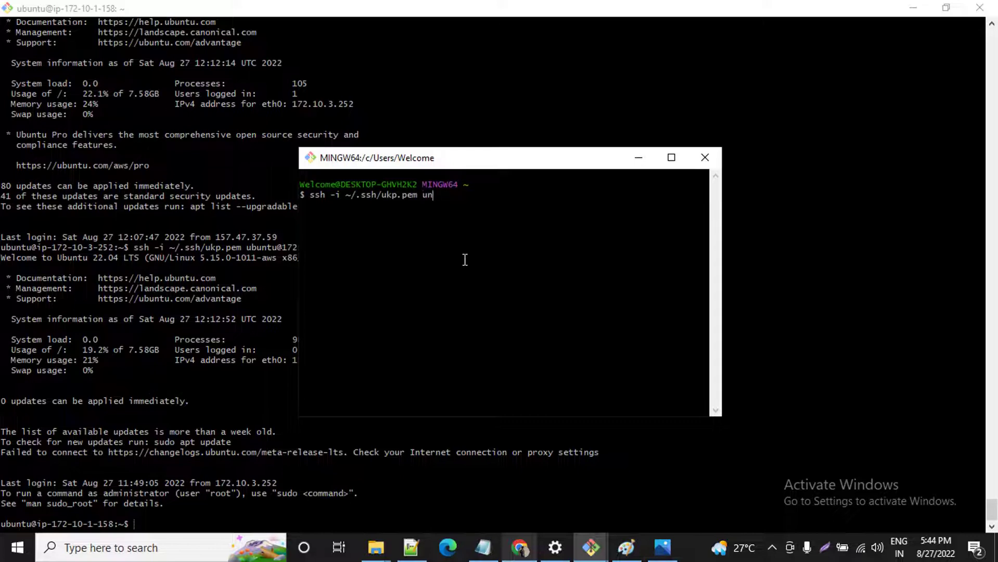
{"action": "key", "text": "BackSpace"}
{"action": "type", "text": "buntu@"}
Copy jumpBox1EC2's public IPv4 from EC2 and complete the SSH login to 52.66.213.7.
{"action": "key", "text": "alt+Tab"}
{"action": "key", "text": "alt+Tab"}
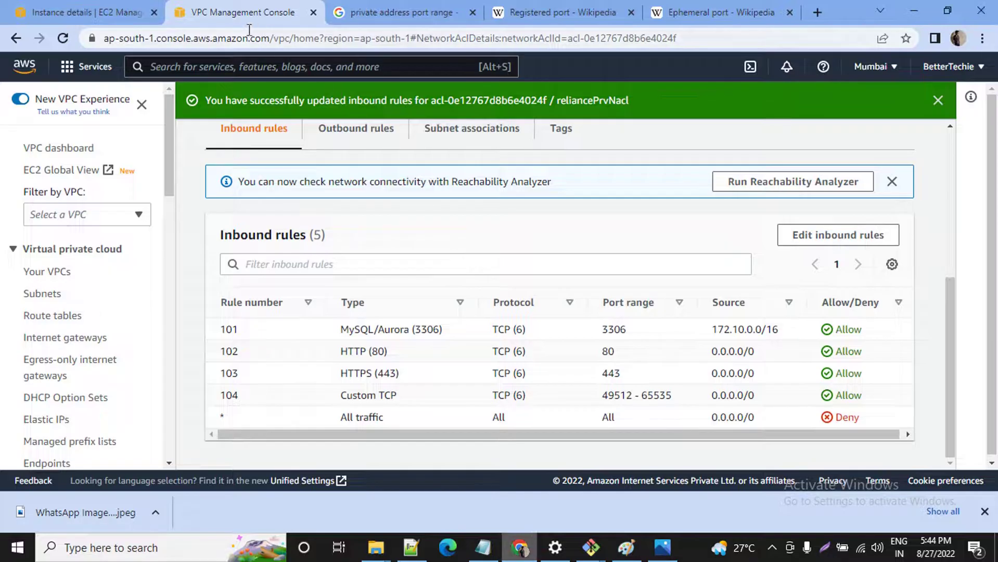
{"action": "left_click", "coordinate": [70, 11]}
{"action": "left_click", "coordinate": [269, 105]}
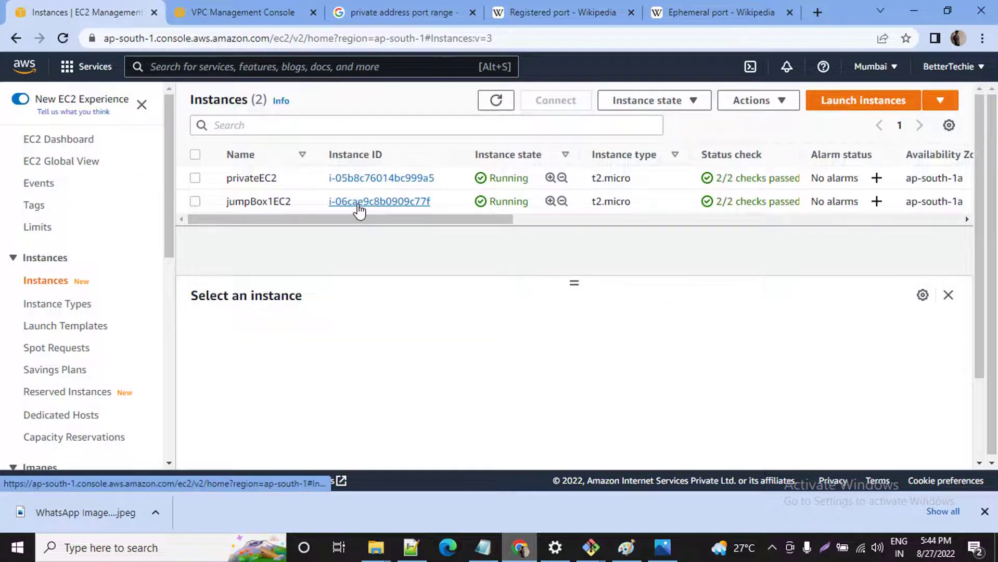
{"action": "left_click", "coordinate": [359, 207]}
{"action": "left_click", "coordinate": [465, 222]}
{"action": "key", "text": "alt+Tab"}
{"action": "right_click", "coordinate": [467, 220]}
{"action": "left_click", "coordinate": [502, 264]}
{"action": "key", "text": "Return"}
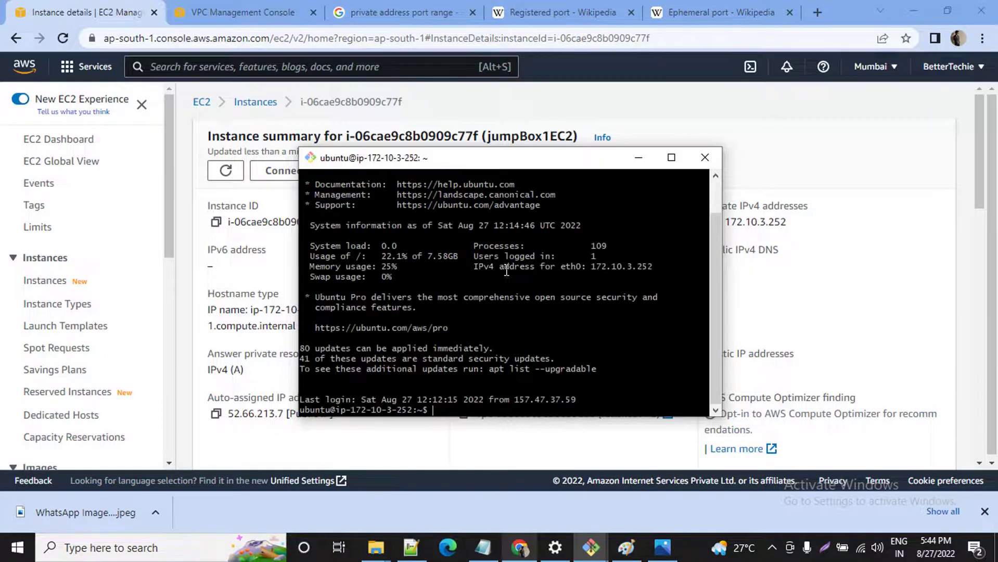
Go back to the EC2 Instances list showing both running instances.
{"action": "key", "text": "alt+Tab"}
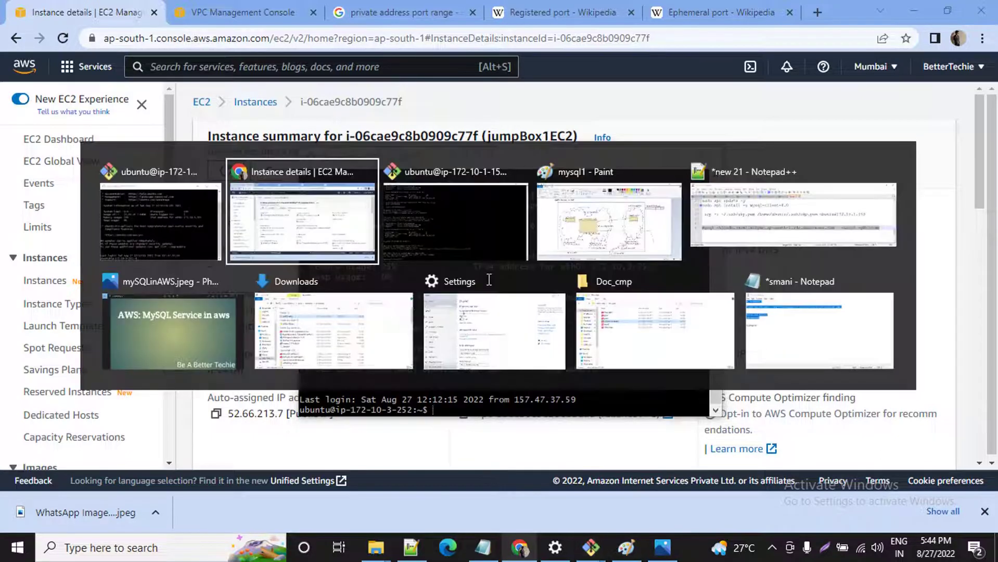
{"action": "left_click", "coordinate": [234, 16]}
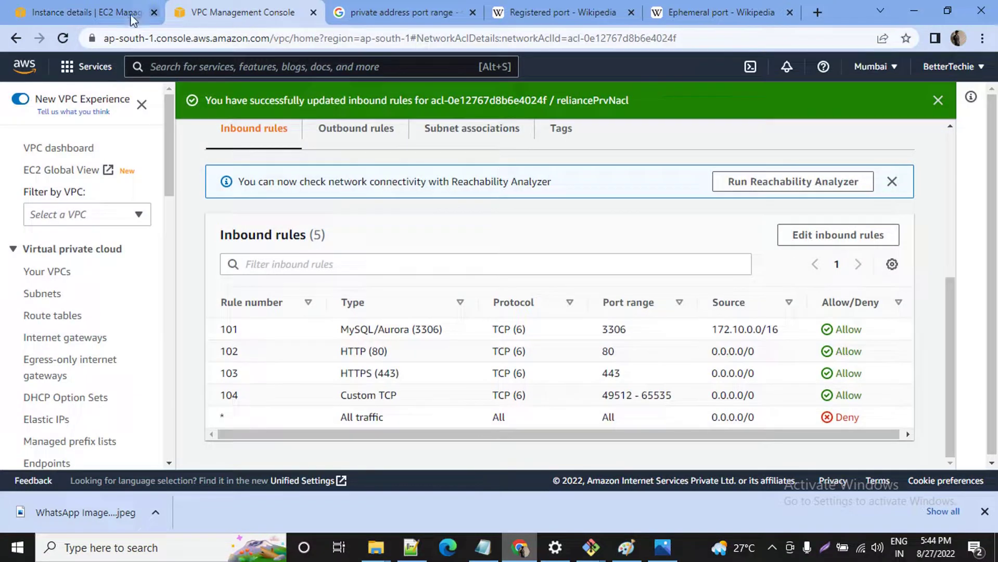
{"action": "left_click", "coordinate": [96, 13]}
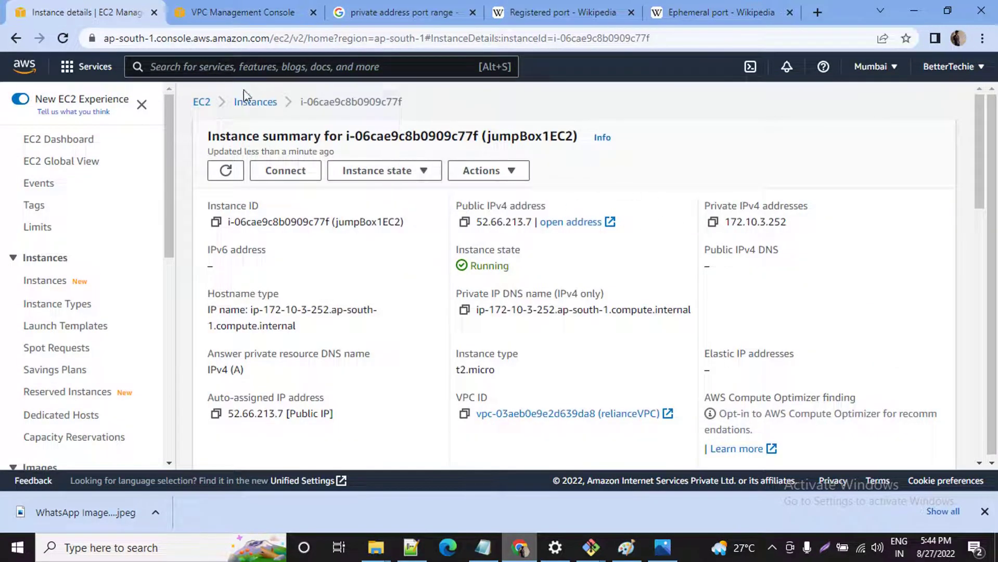
{"action": "left_click", "coordinate": [254, 103]}
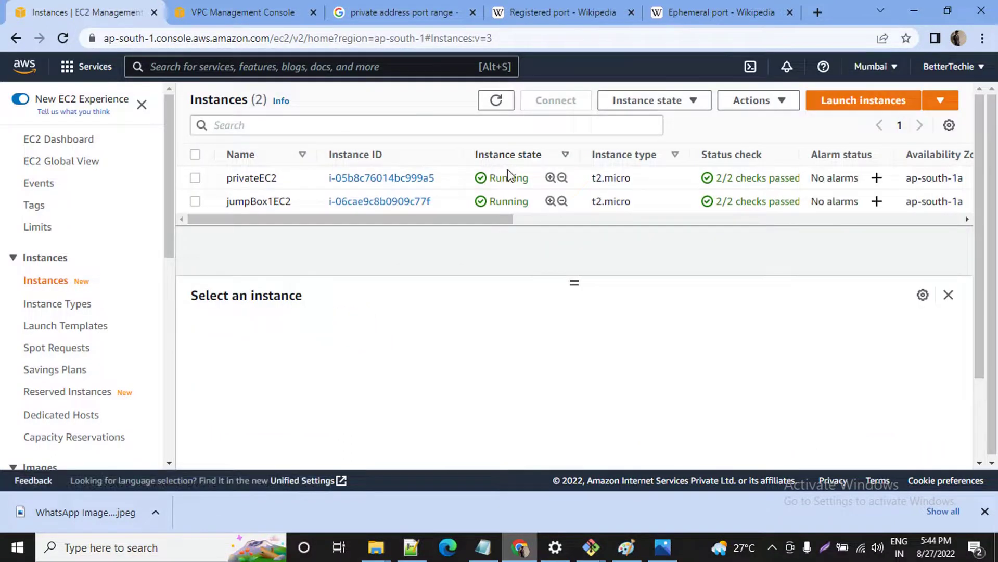
Copy the privateEC2 private IPv4 address from its instance summary.
{"action": "left_click", "coordinate": [358, 179]}
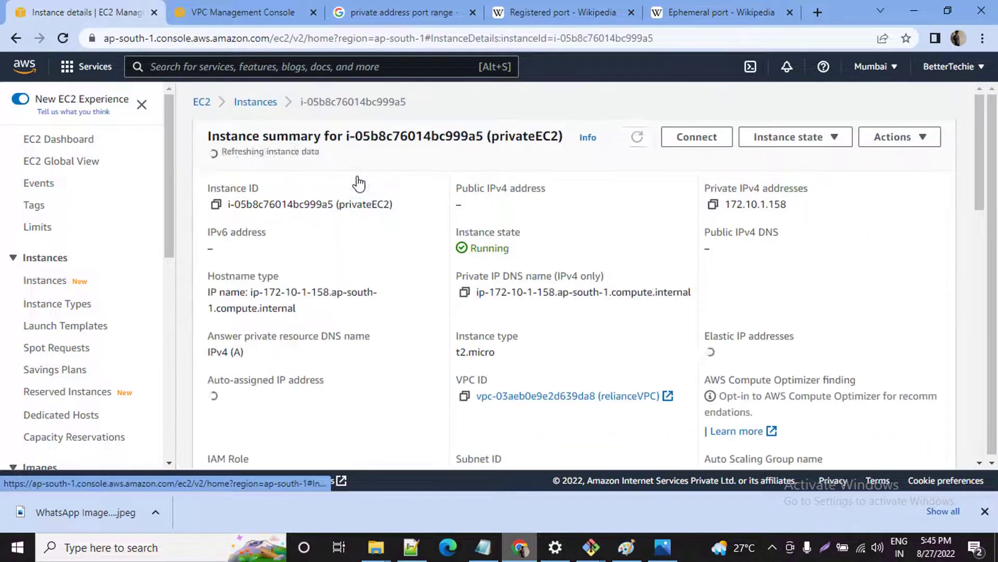
{"action": "left_click", "coordinate": [712, 201]}
{"action": "key", "text": "alt+Tab"}
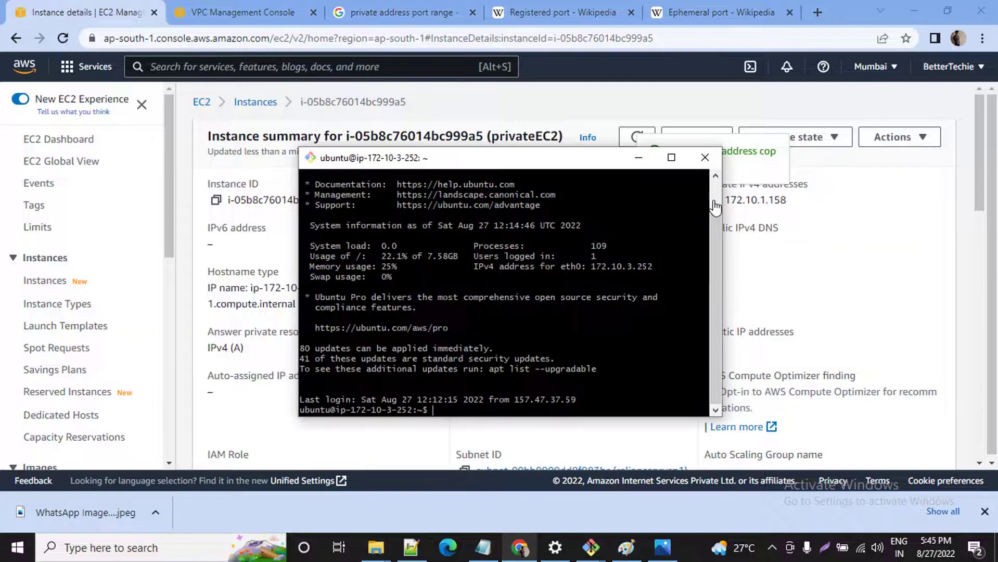
{"action": "type", "text": "ssh ~/"}
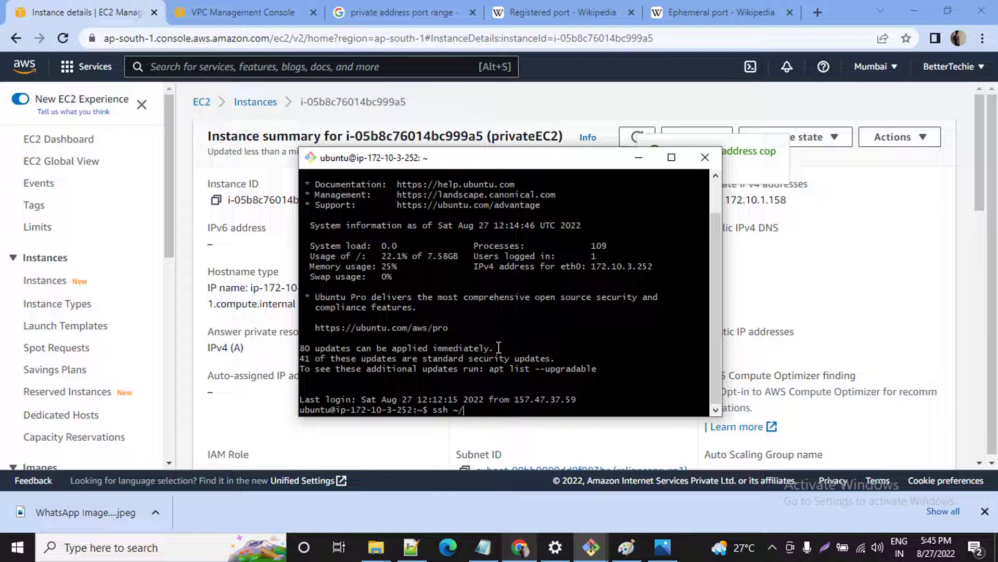
{"action": "key", "text": "BackSpace"}
{"action": "type", "text": "/.ssh/uk"}
{"action": "key", "text": "Tab"}
{"action": "type", "text": "ununut"}
{"action": "key", "text": "BackSpace"}
{"action": "key", "text": "BackSpace"}
{"action": "key", "text": "BackSpace"}
{"action": "type", "text": "buntu"}
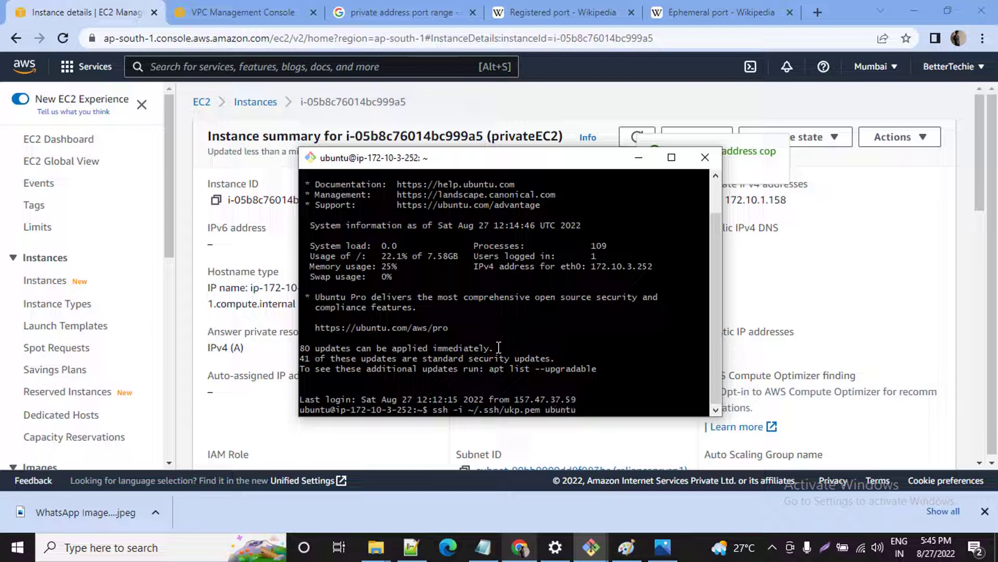
{"action": "type", "text": "@"}
{"action": "right_click", "coordinate": [533, 314]}
{"action": "left_click", "coordinate": [574, 363]}
{"action": "key", "text": "Return"}
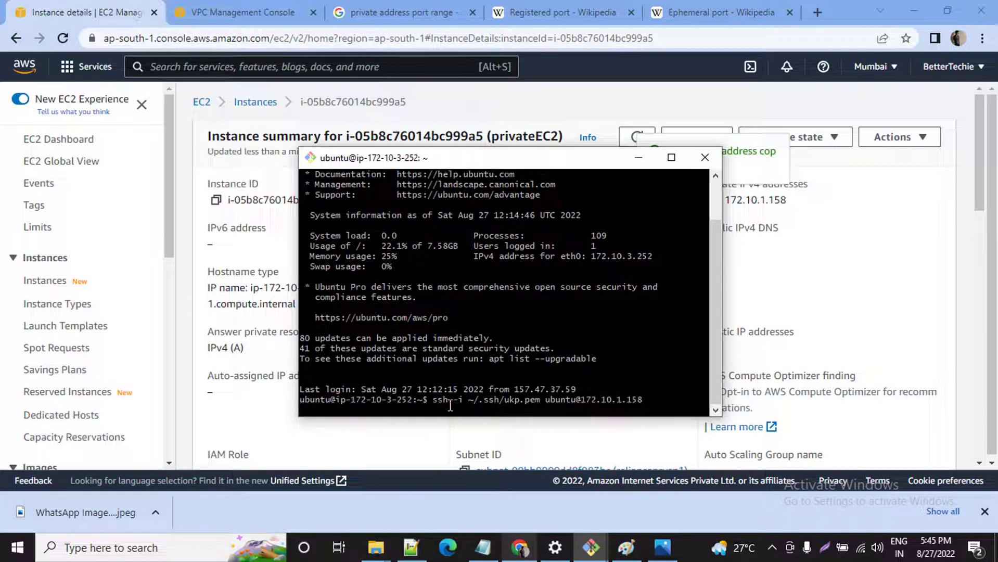
{"action": "left_click", "coordinate": [643, 165]}
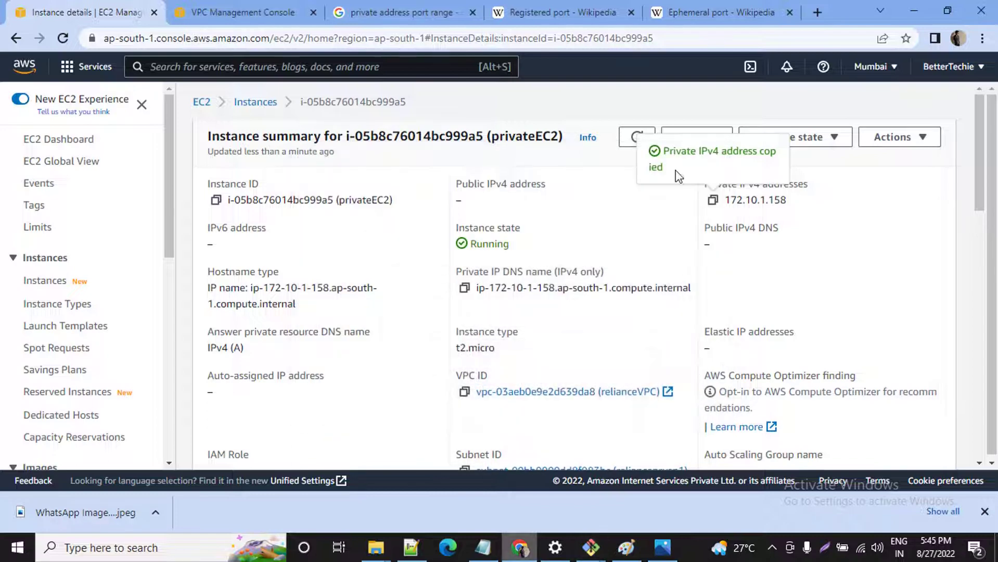
Sketch a line on the Paint network diagram, then undo it.
{"action": "left_click_drag", "start_coordinate": [979, 166], "coordinate": [990, 291]}
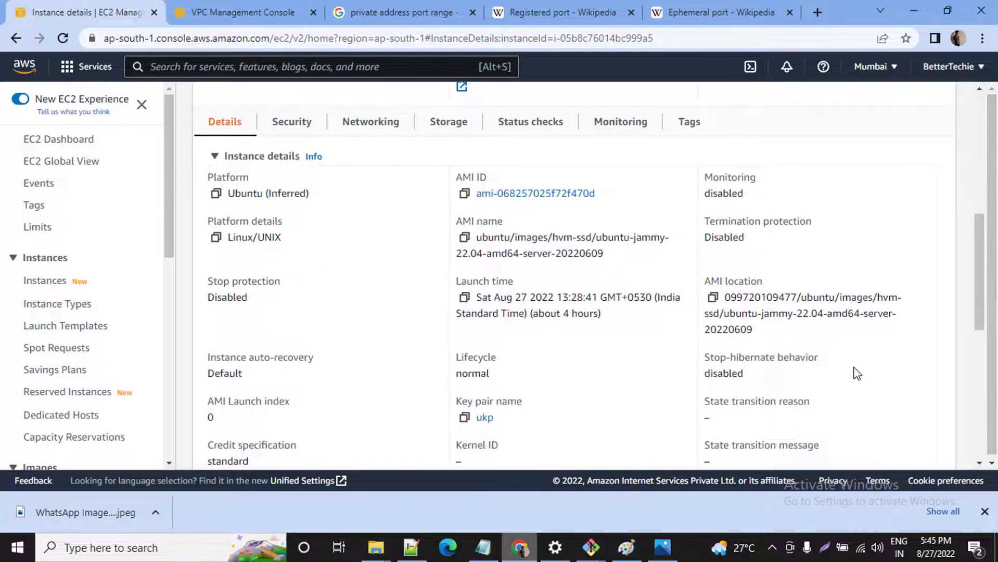
{"action": "key", "text": "alt+Tab"}
{"action": "key", "text": "alt+Tab"}
{"action": "key", "text": "alt+Tab"}
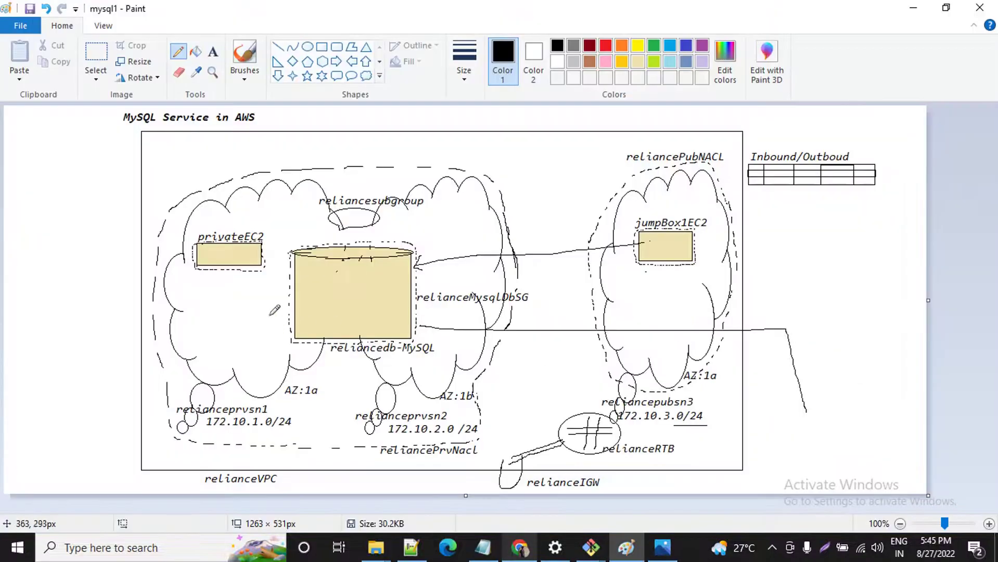
{"action": "mouse_move", "coordinate": [659, 247]}
{"action": "left_mouse_down"}
{"action": "mouse_move", "coordinate": [436, 167]}
{"action": "mouse_move", "coordinate": [270, 253]}
{"action": "mouse_move", "coordinate": [252, 253]}
{"action": "left_mouse_up"}
{"action": "key", "text": "ctrl+z"}
{"action": "key", "text": "ctrl+z"}
{"action": "key", "text": "ctrl+z"}
{"action": "key", "text": "ctrl+z"}
{"action": "key", "text": "ctrl+z"}
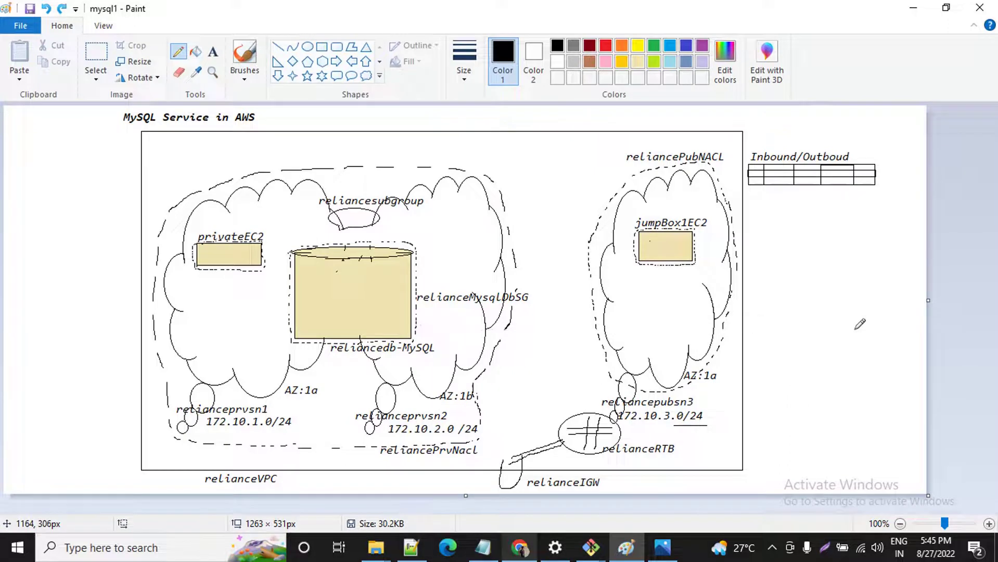
{"action": "key", "text": "alt+Tab"}
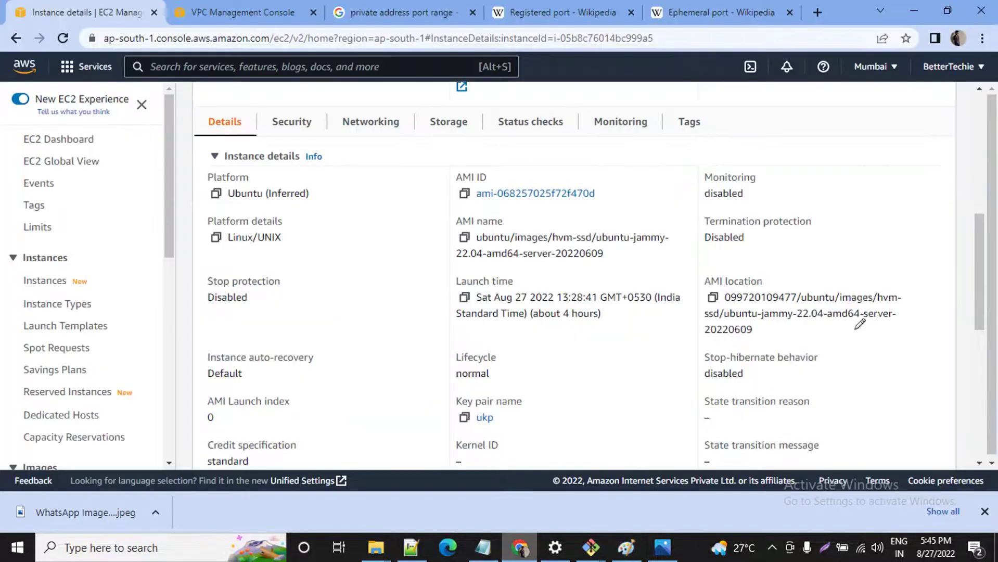
Close the old private-instance terminal and cancel the hung SSH attempt on the jump box.
{"action": "key", "text": "alt+Tab"}
{"action": "key", "text": "alt+Tab"}
{"action": "key", "text": "alt+Tab"}
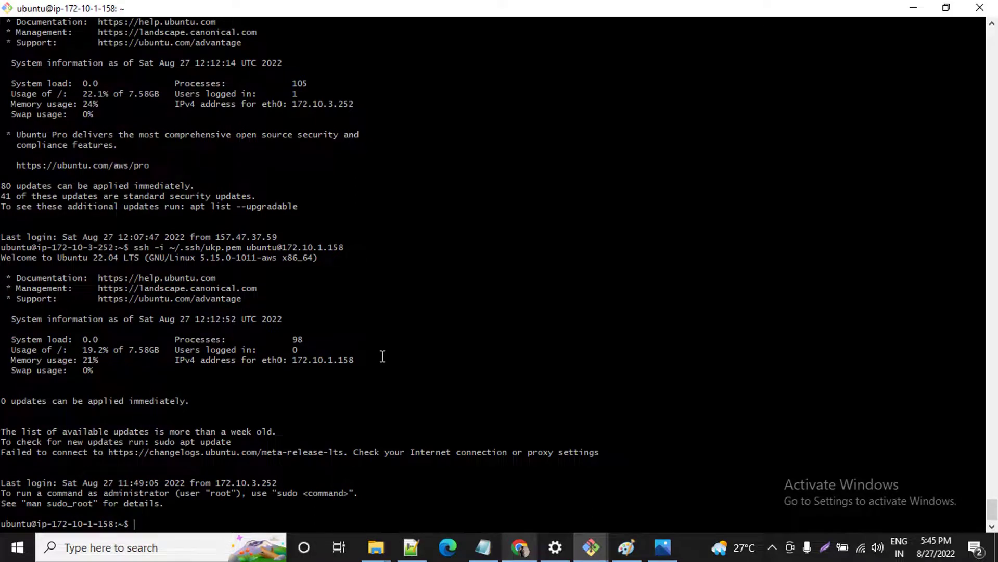
{"action": "left_click", "coordinate": [973, 9]}
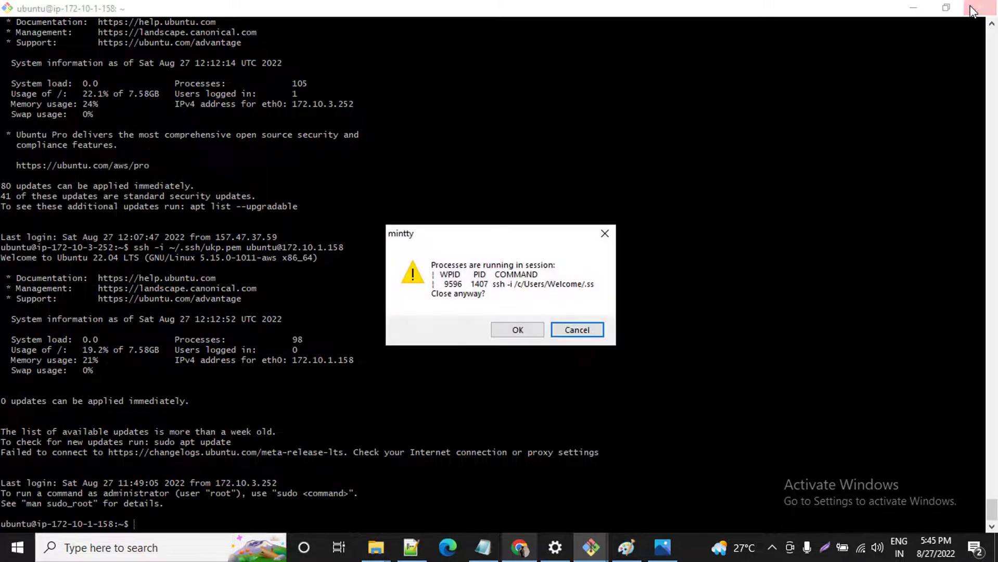
{"action": "left_click", "coordinate": [516, 331]}
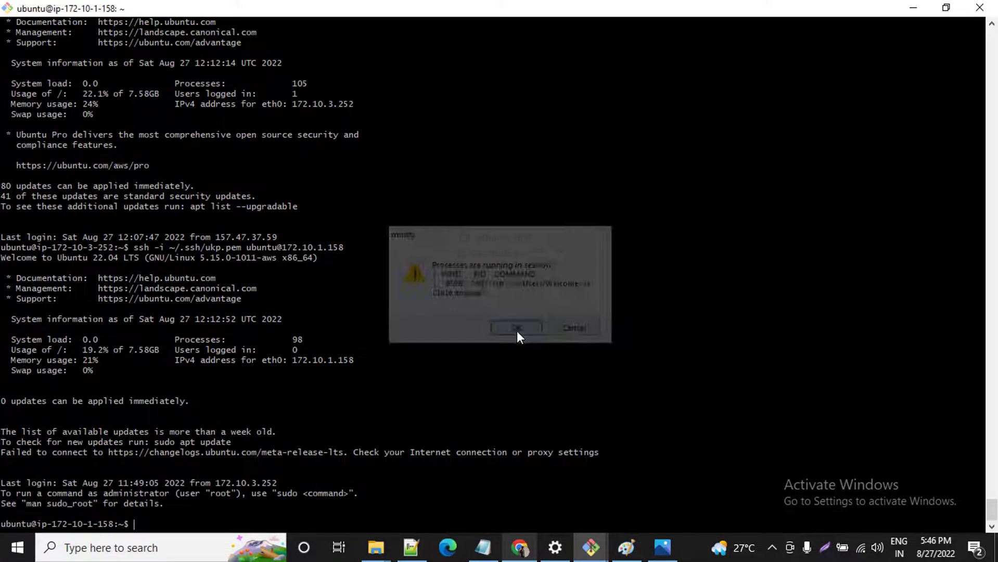
{"action": "left_click", "coordinate": [591, 549]}
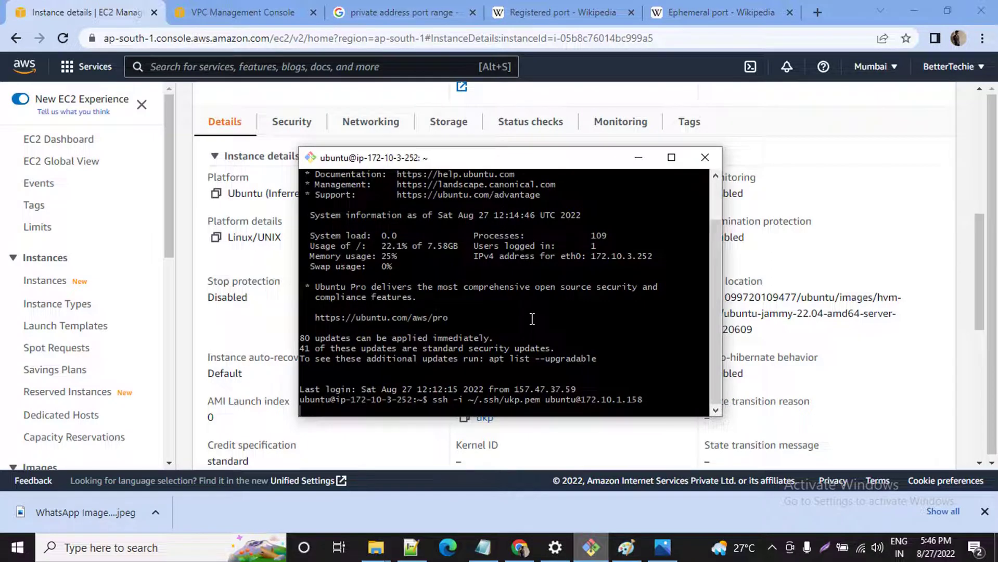
{"action": "key", "text": "ctrl+c"}
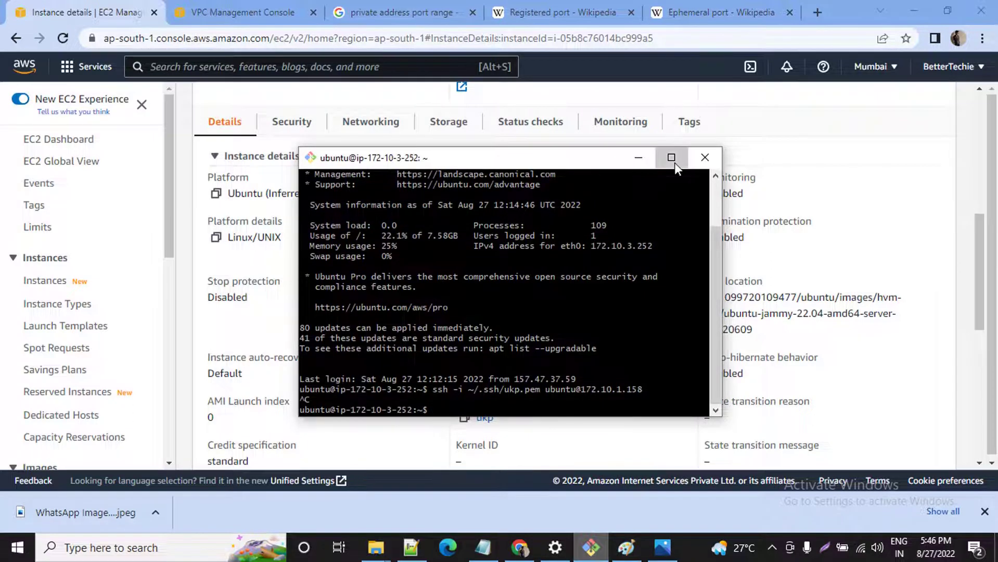
{"action": "left_click", "coordinate": [672, 157]}
Switch back to the privateEC2 instance details page in the browser.
{"action": "key", "text": "alt+Tab"}
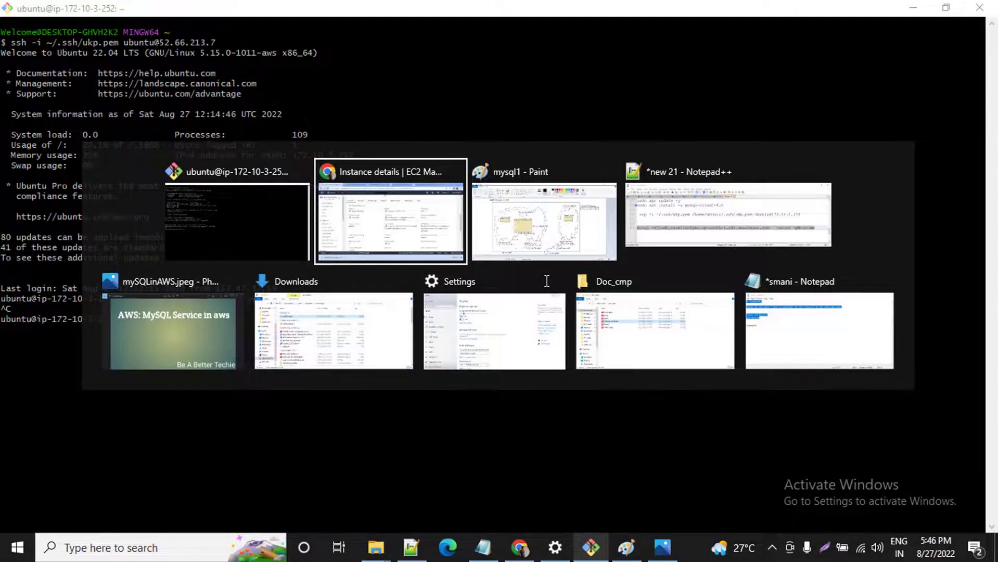
{"action": "key", "text": "Tab"}
{"action": "key", "text": "alt+Tab"}
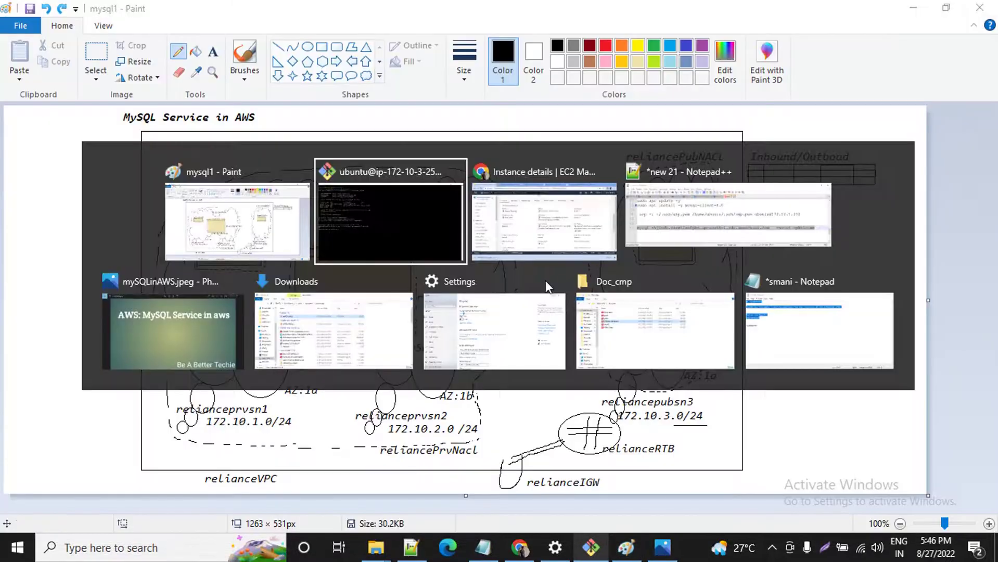
{"action": "key", "text": "Tab"}
{"action": "left_click_drag", "start_coordinate": [979, 233], "coordinate": [984, 130]}
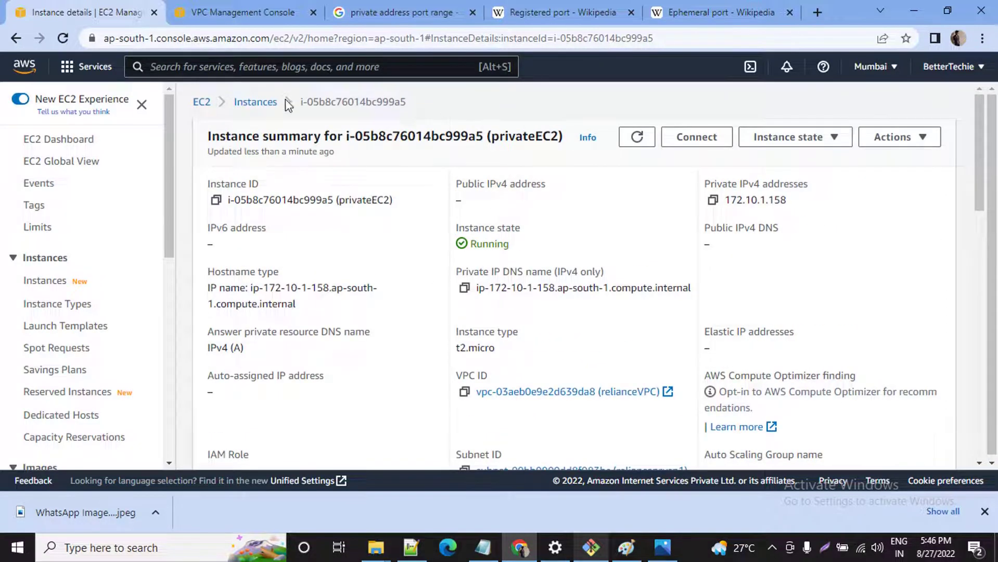
Review reliancePrvNacl inbound rules, highlighting MySQL rule 101, HTTP/HTTPS rules 102-103 and rule 104.
{"action": "left_click", "coordinate": [233, 13]}
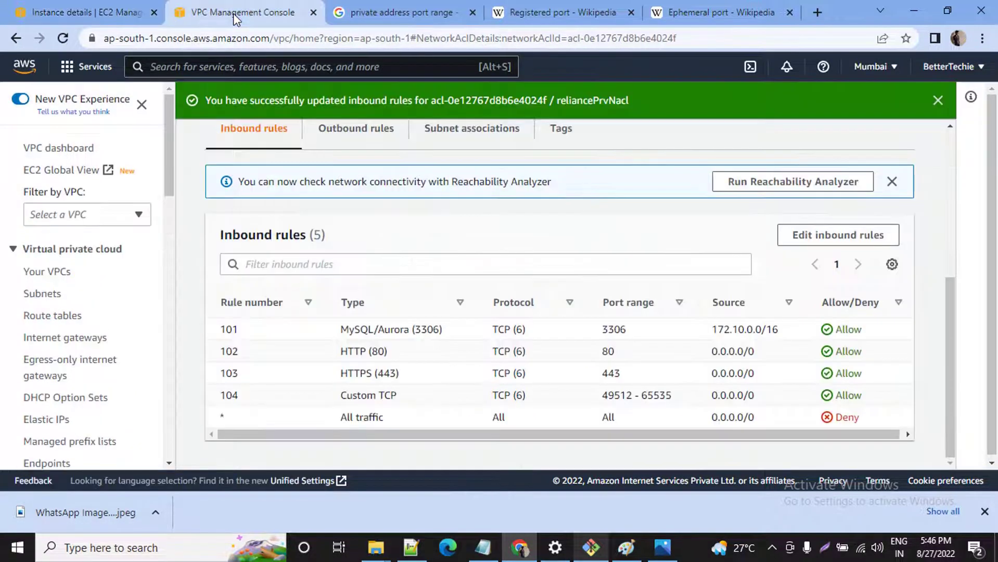
{"action": "scroll", "coordinate": [947, 275], "scroll_direction": "up", "scroll_amount": 1}
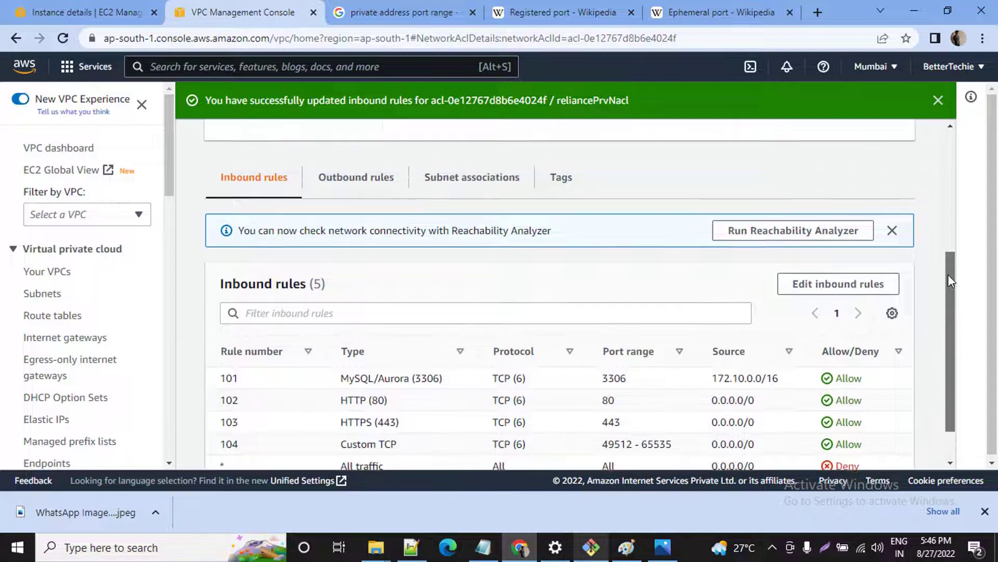
{"action": "left_click_drag", "start_coordinate": [946, 301], "coordinate": [949, 309]}
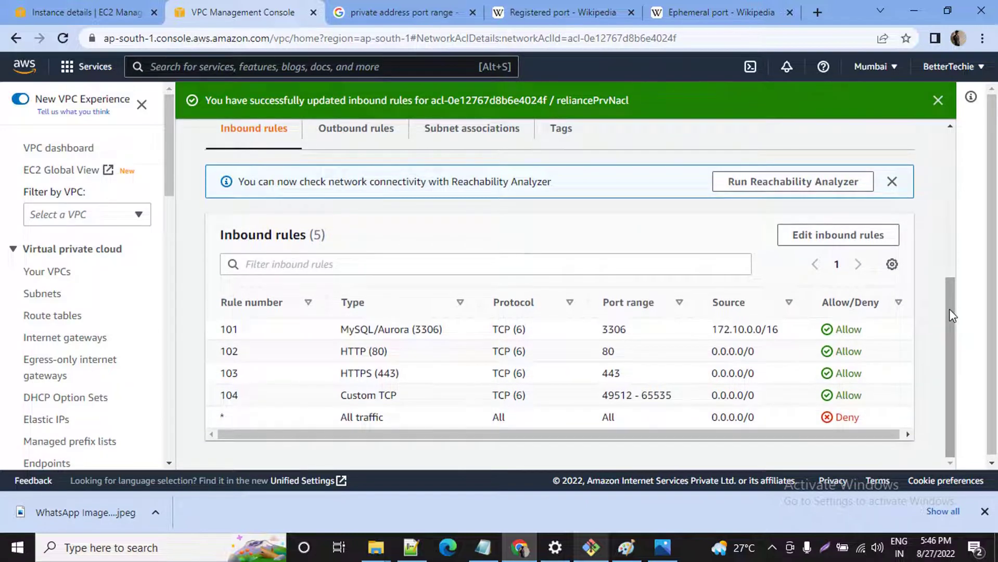
{"action": "key", "text": "alt+Tab"}
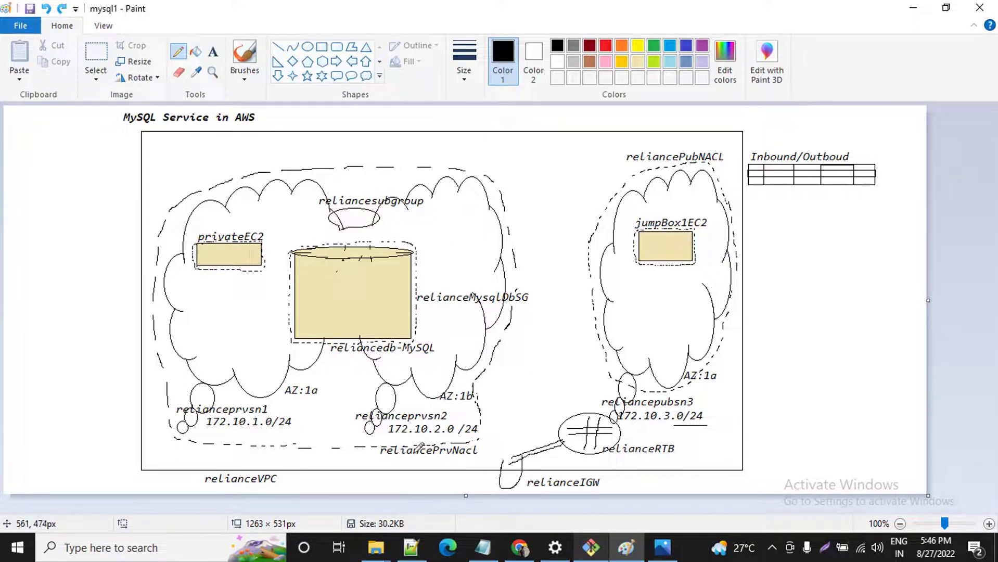
{"action": "key", "text": "alt+Tab"}
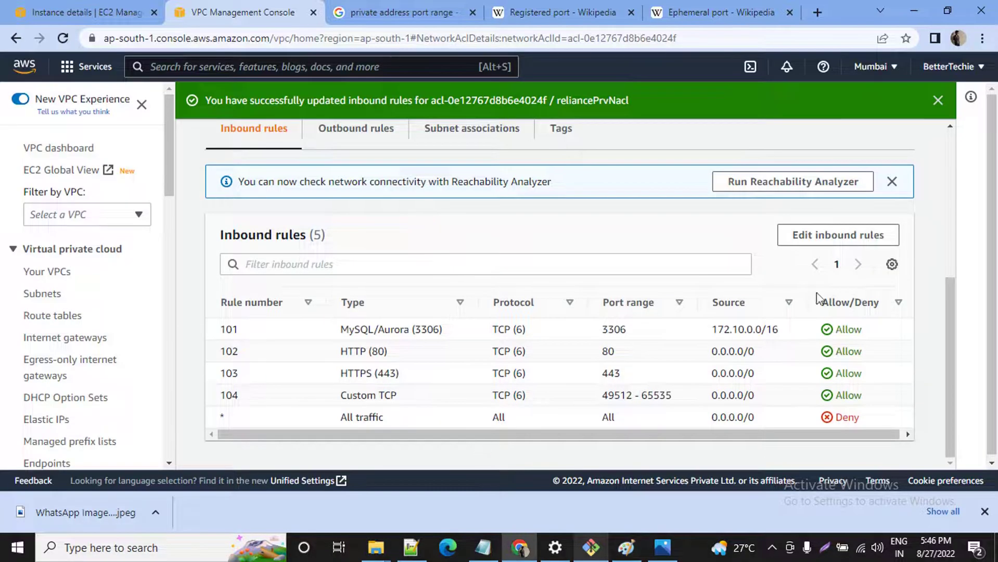
{"action": "left_click_drag", "start_coordinate": [360, 329], "coordinate": [536, 326]}
{"action": "left_click_drag", "start_coordinate": [348, 352], "coordinate": [430, 374]}
{"action": "left_click_drag", "start_coordinate": [492, 396], "coordinate": [762, 398]}
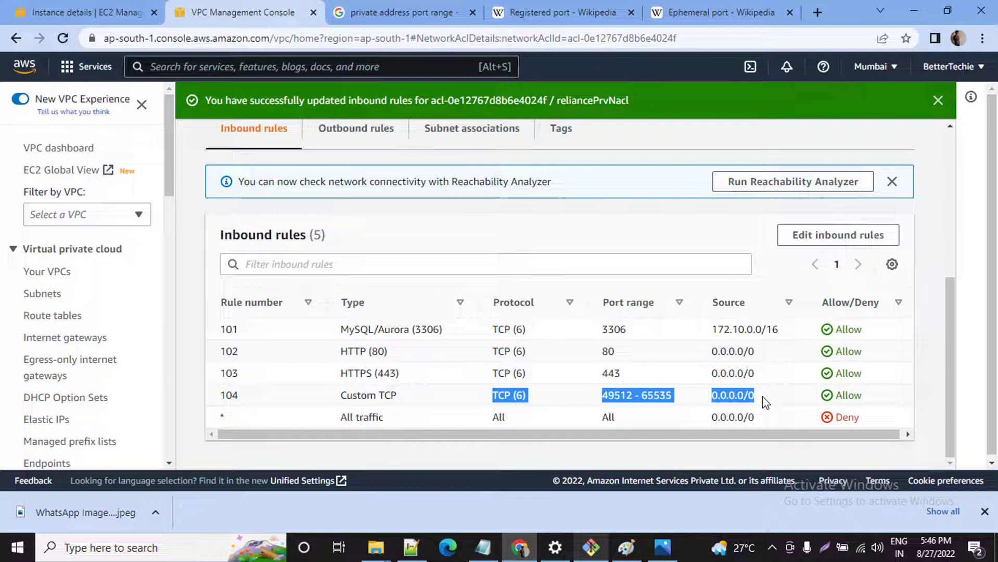
{"action": "left_click", "coordinate": [622, 396]}
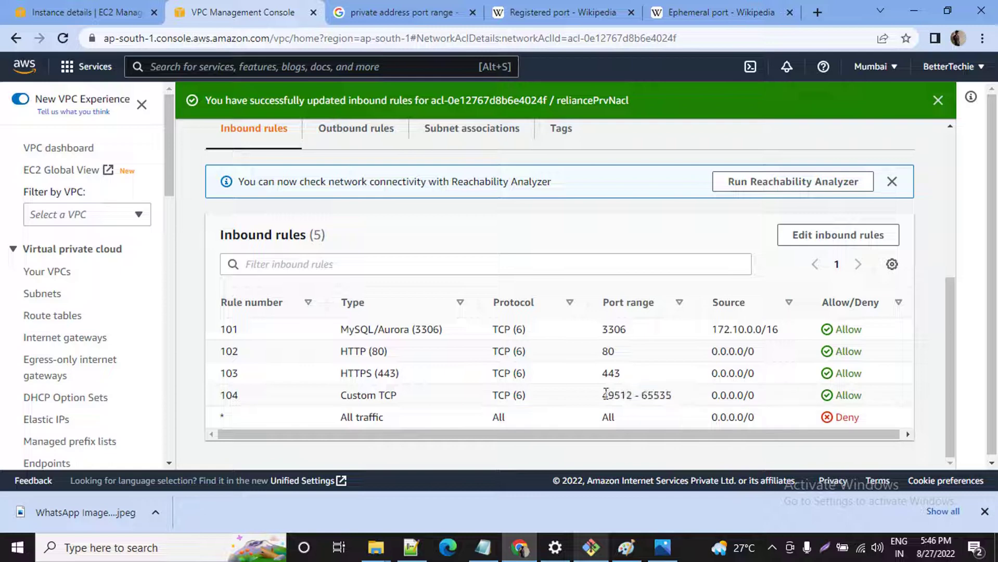
{"action": "left_click_drag", "start_coordinate": [597, 402], "coordinate": [779, 409]}
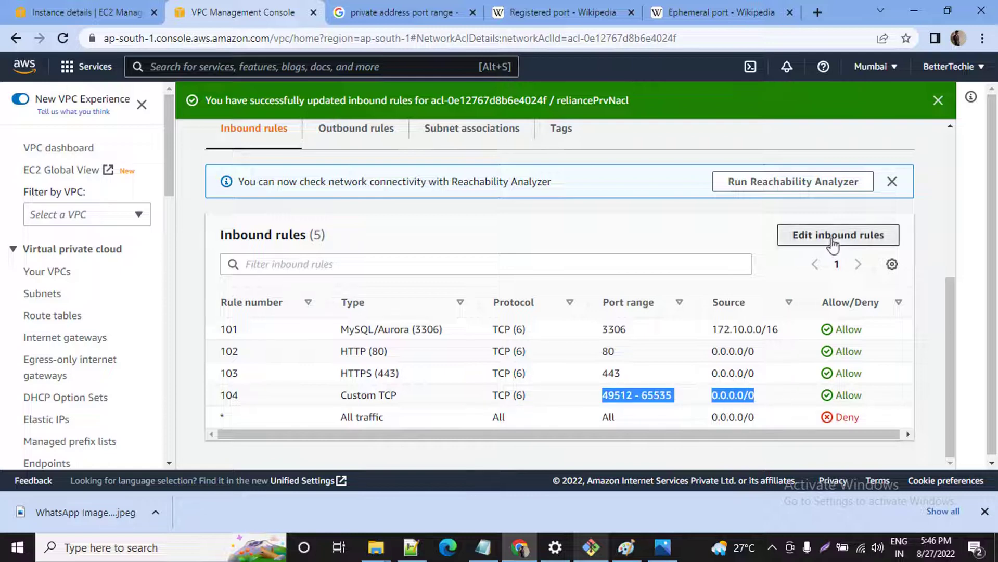
Open the Edit inbound rules page and switch to the jump box terminal.
{"action": "left_click", "coordinate": [832, 243]}
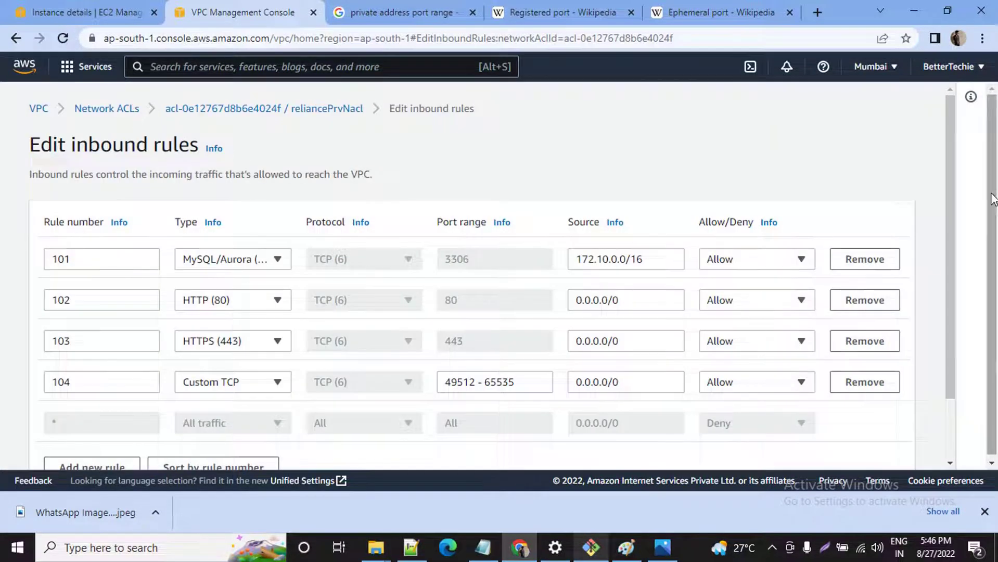
{"action": "left_click_drag", "start_coordinate": [948, 203], "coordinate": [946, 262]}
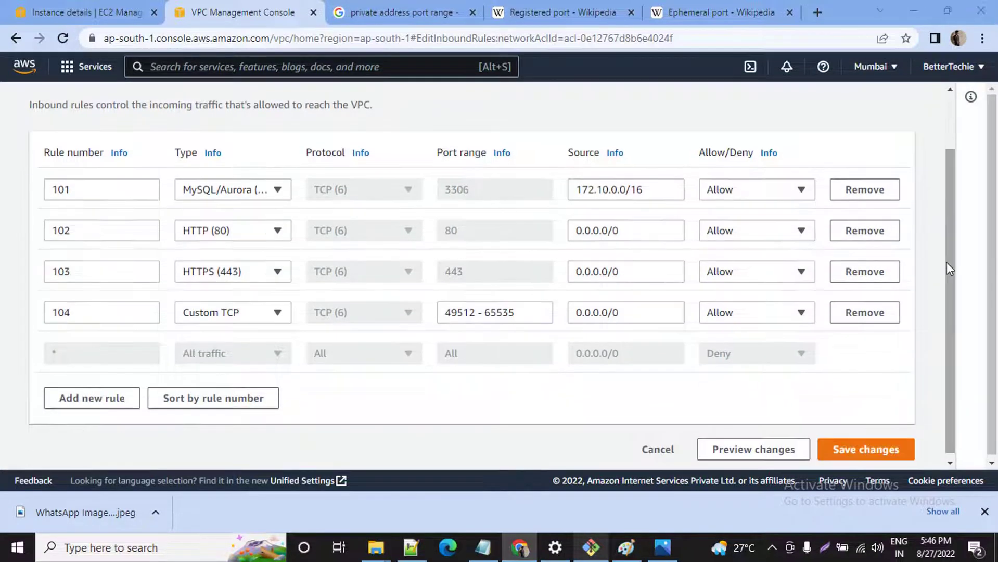
{"action": "key", "text": "alt+Tab"}
{"action": "key", "text": "Tab"}
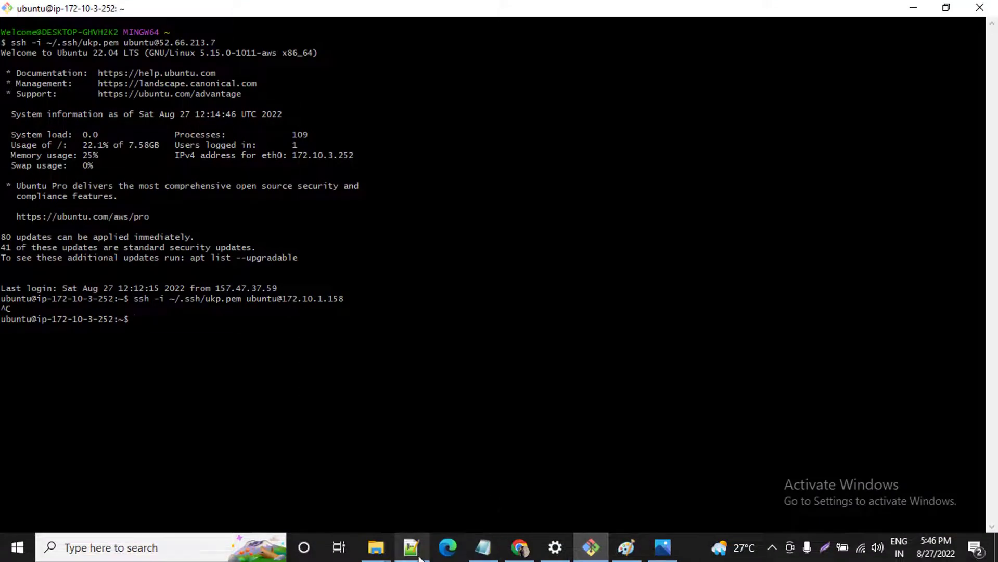
Paste the mysql login command from Notepad++ into the jump-box terminal and run it.
{"action": "left_click", "coordinate": [411, 548]}
{"action": "right_click", "coordinate": [507, 375]}
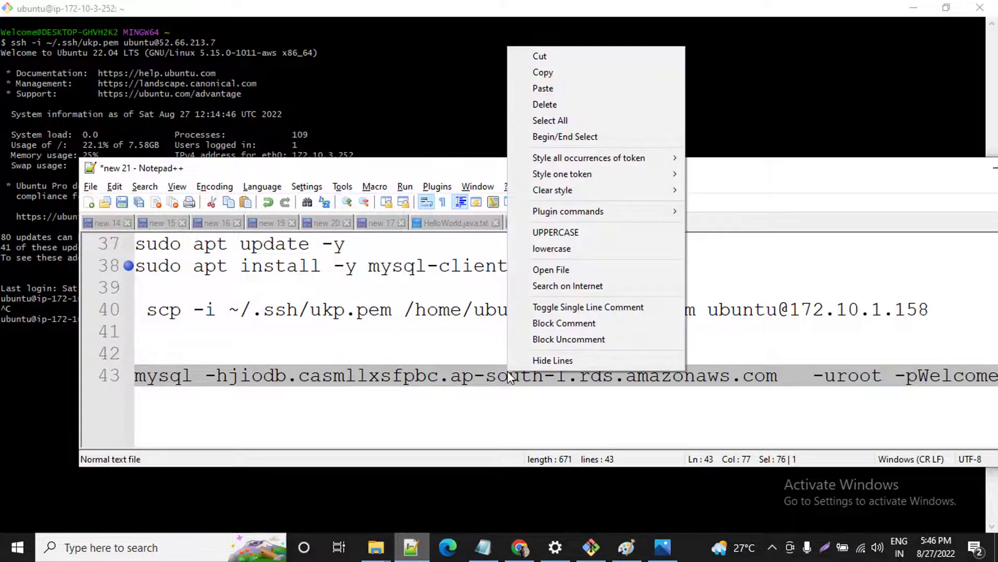
{"action": "left_click", "coordinate": [542, 72]}
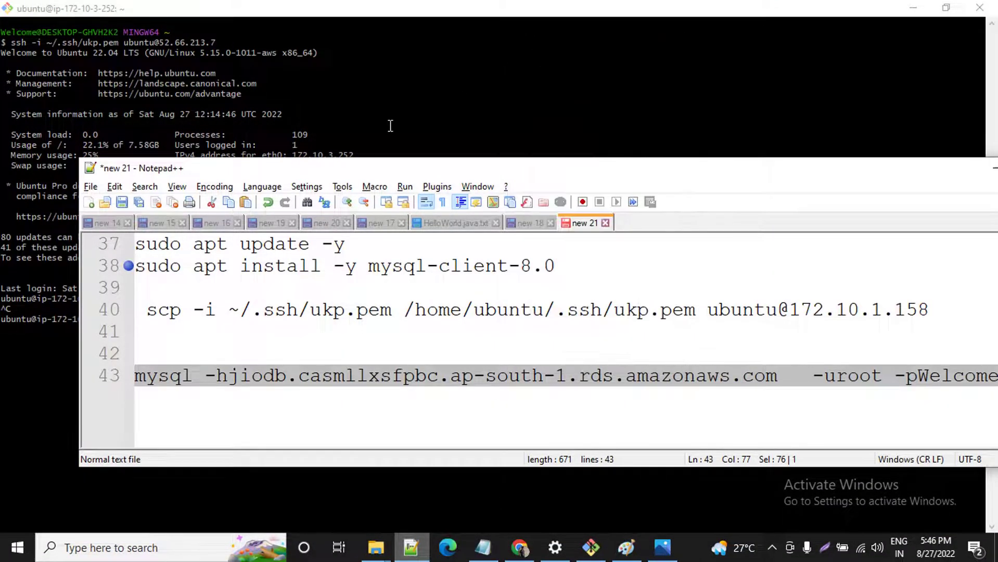
{"action": "key", "text": "alt+Tab"}
{"action": "right_click", "coordinate": [390, 127]}
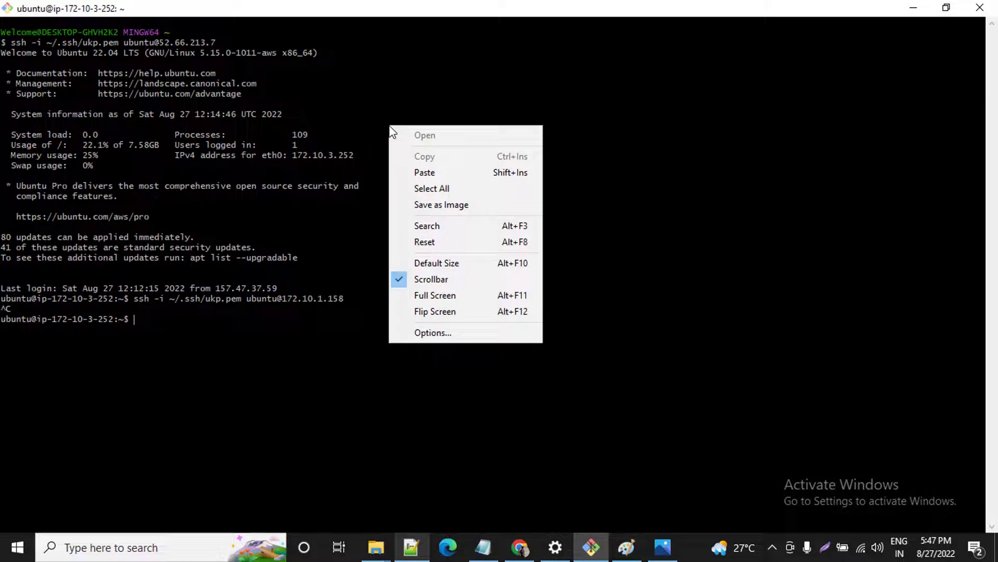
{"action": "left_click", "coordinate": [433, 174]}
{"action": "key", "text": "Return"}
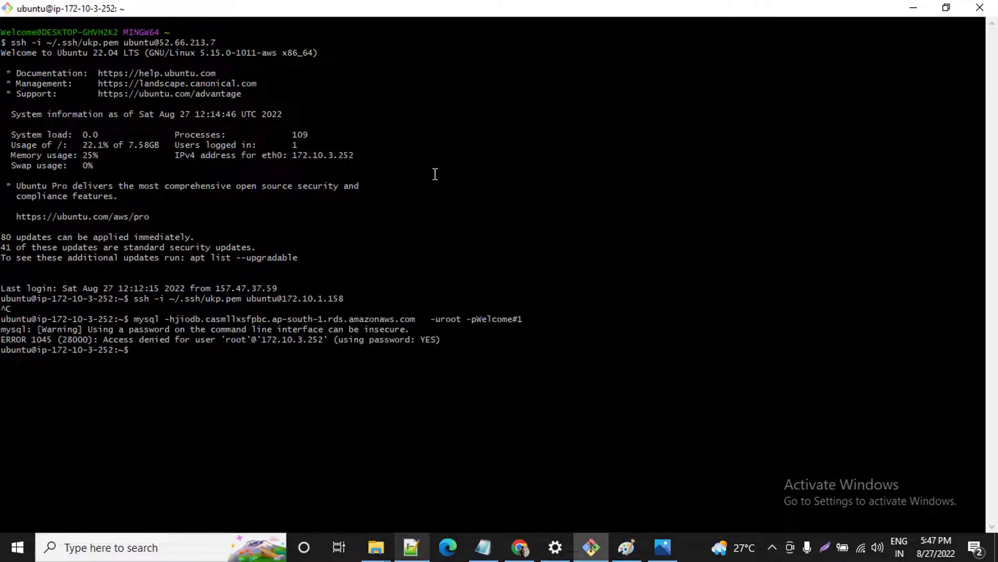
Rerun the mysql login with the corrected password, then exit back to the shell.
{"action": "key", "text": "Up"}
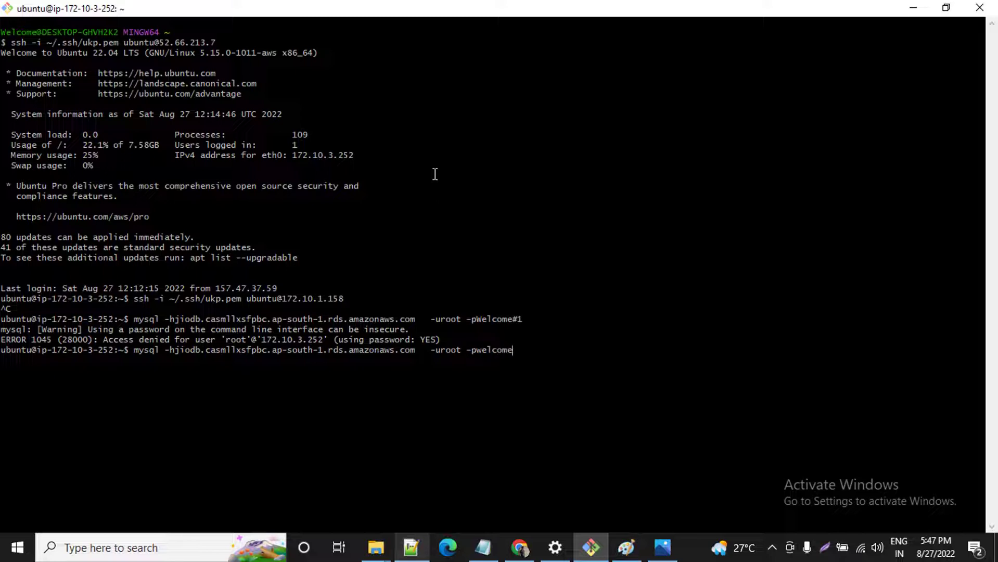
{"action": "key", "text": "Return"}
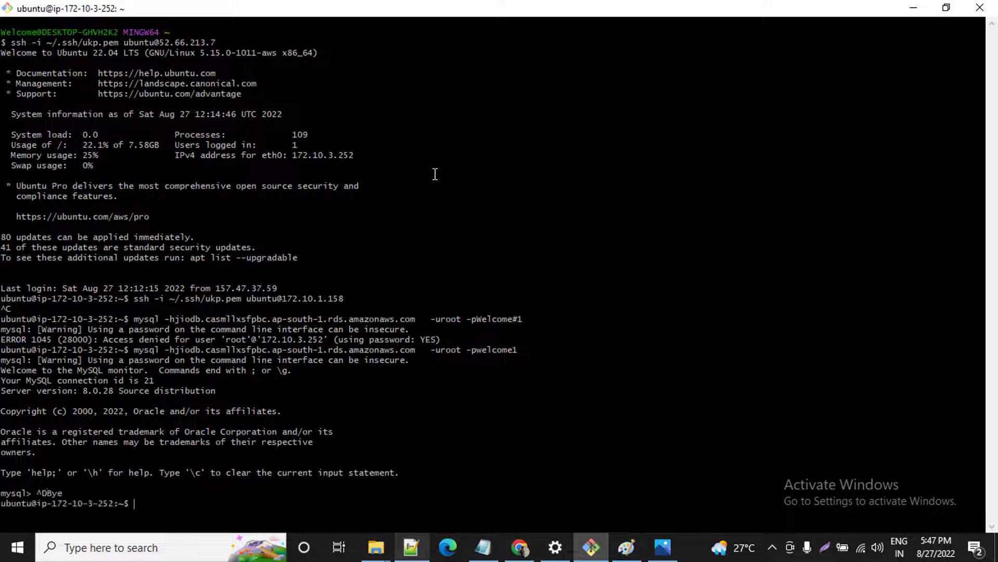
{"action": "key", "text": "BackSpace"}
{"action": "key", "text": "alt+Tab"}
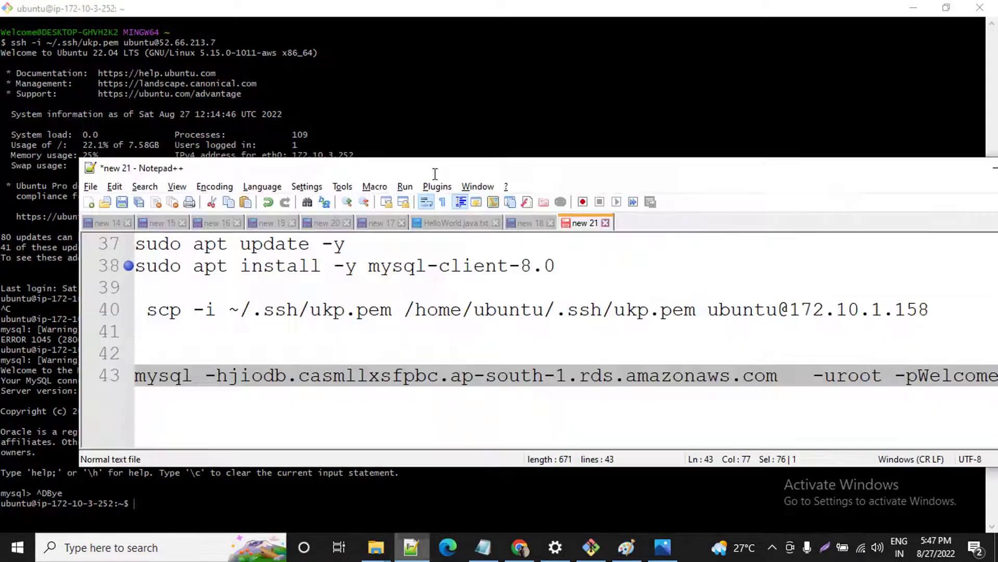
{"action": "key", "text": "alt+Tab"}
{"action": "key", "text": "alt+Tab"}
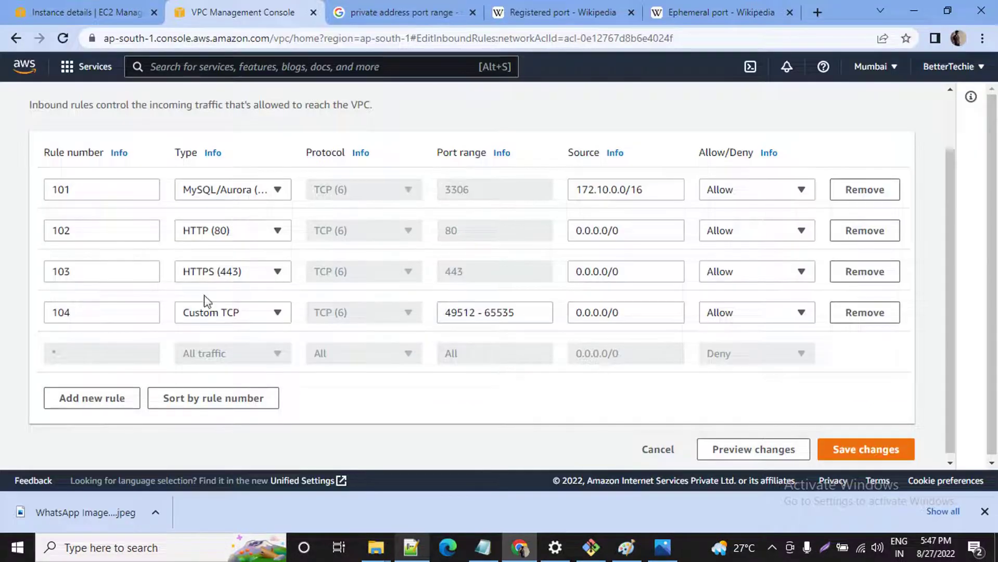
{"action": "left_click", "coordinate": [879, 312]}
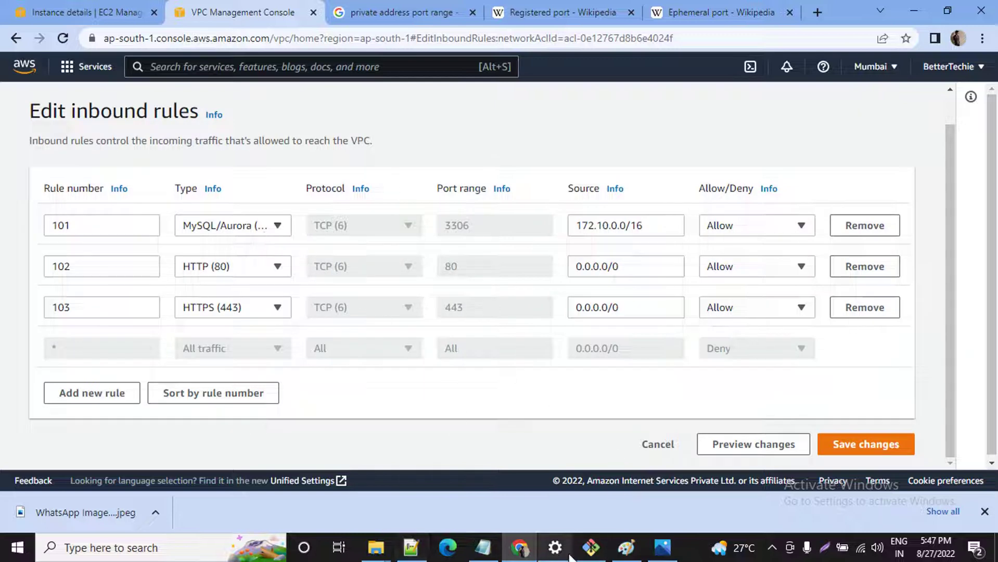
{"action": "left_click", "coordinate": [627, 552]}
{"action": "mouse_move", "coordinate": [622, 240]}
{"action": "left_mouse_down"}
{"action": "mouse_move", "coordinate": [512, 239]}
{"action": "mouse_move", "coordinate": [415, 273]}
{"action": "mouse_move", "coordinate": [570, 279]}
{"action": "mouse_move", "coordinate": [621, 263]}
{"action": "mouse_move", "coordinate": [610, 260]}
{"action": "mouse_move", "coordinate": [622, 266]}
{"action": "left_mouse_up"}
{"action": "key", "text": "alt+Tab"}
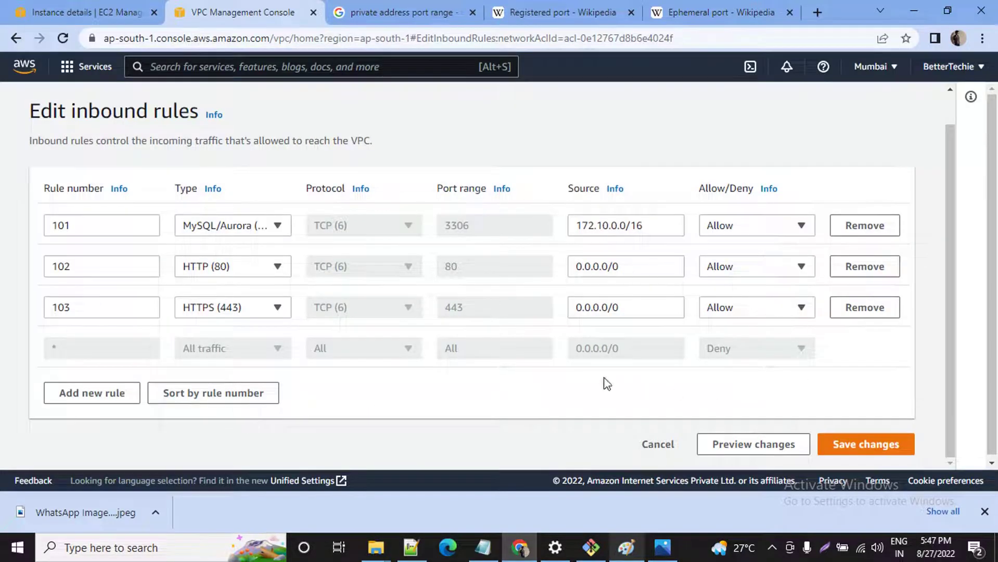
{"action": "key", "text": "alt+Tab"}
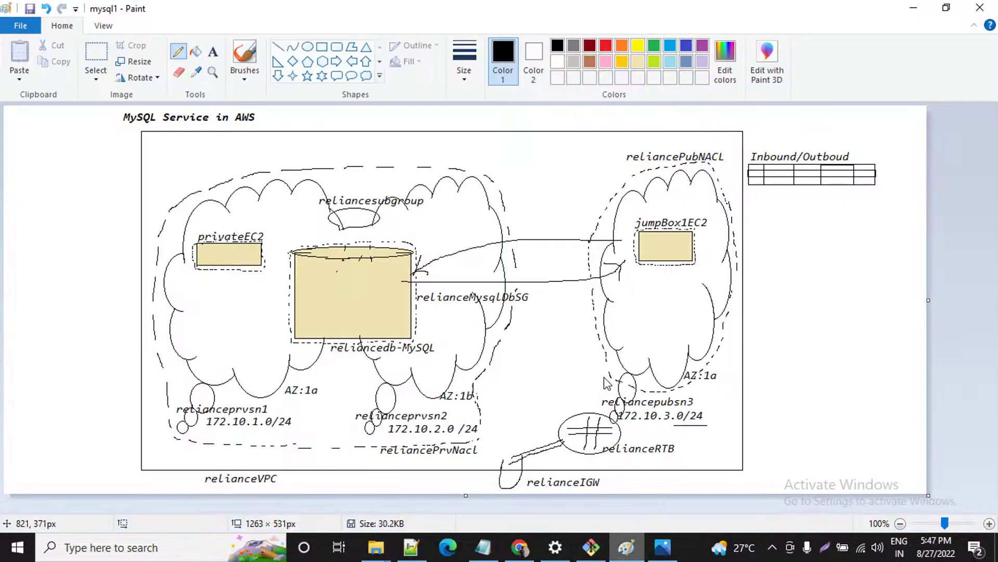
{"action": "left_click", "coordinate": [517, 547]}
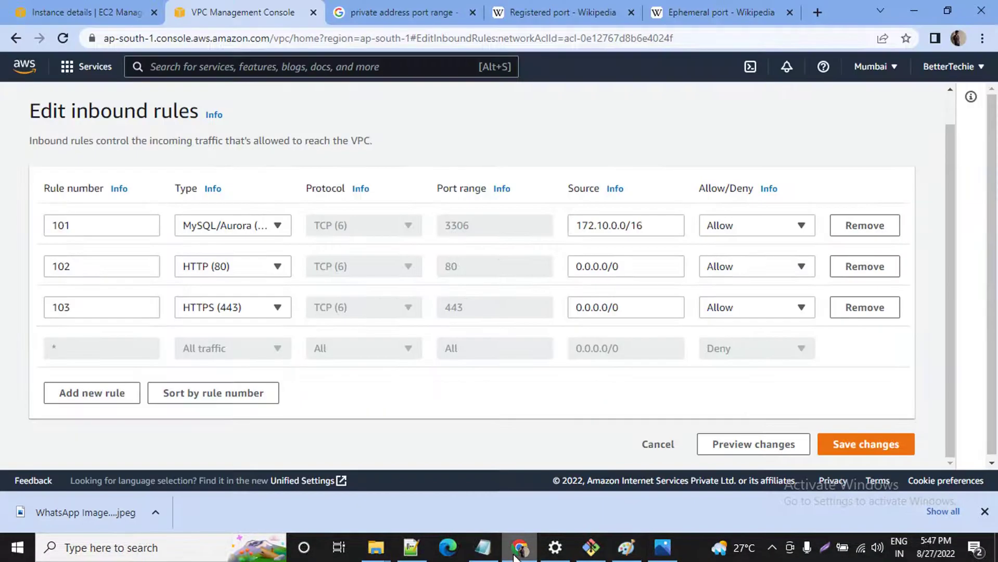
{"action": "left_click", "coordinate": [867, 444]}
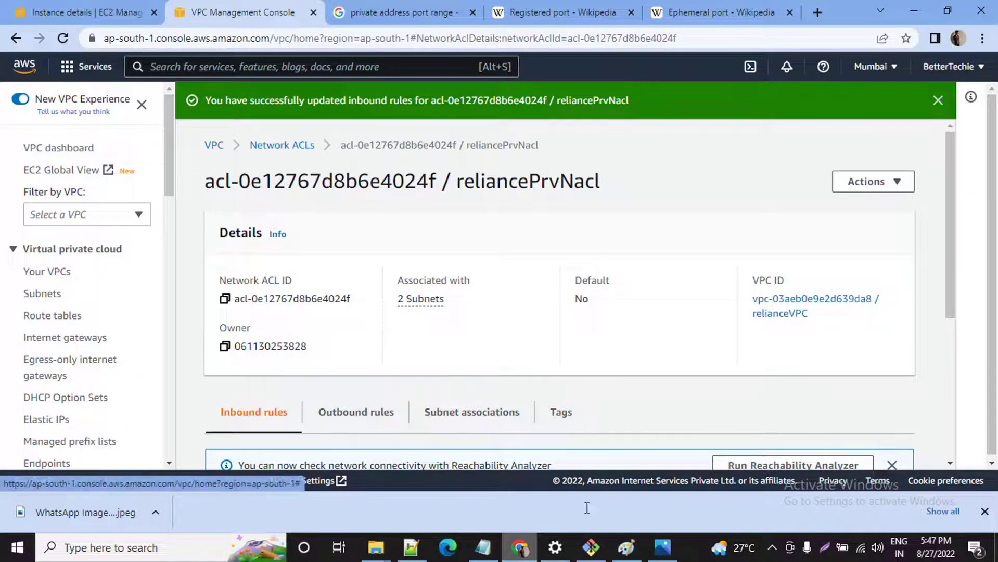
Rerun the mysql login from the jump box to confirm jiodb access, then exit.
{"action": "left_click", "coordinate": [591, 547]}
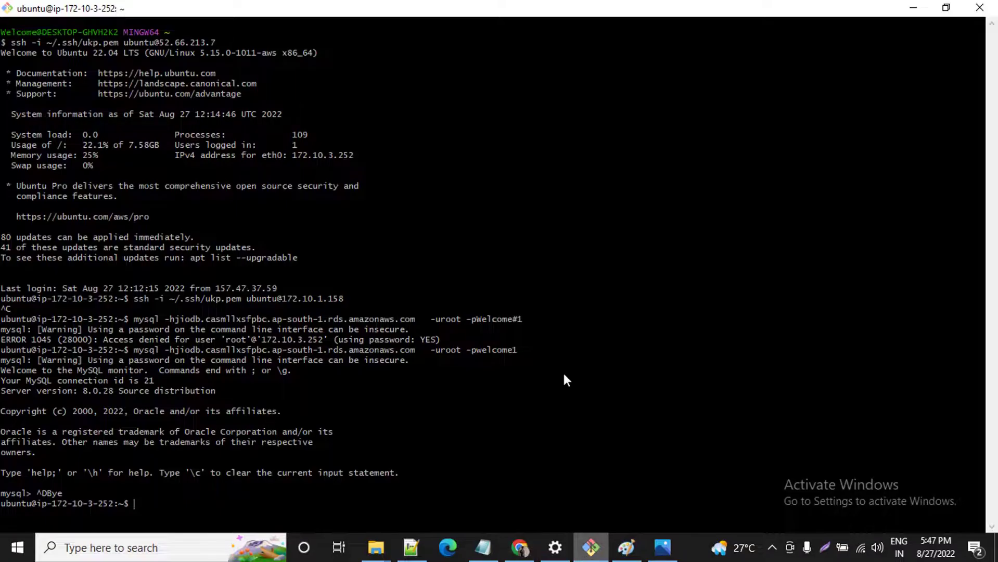
{"action": "key", "text": "Up"}
{"action": "key", "text": "Return"}
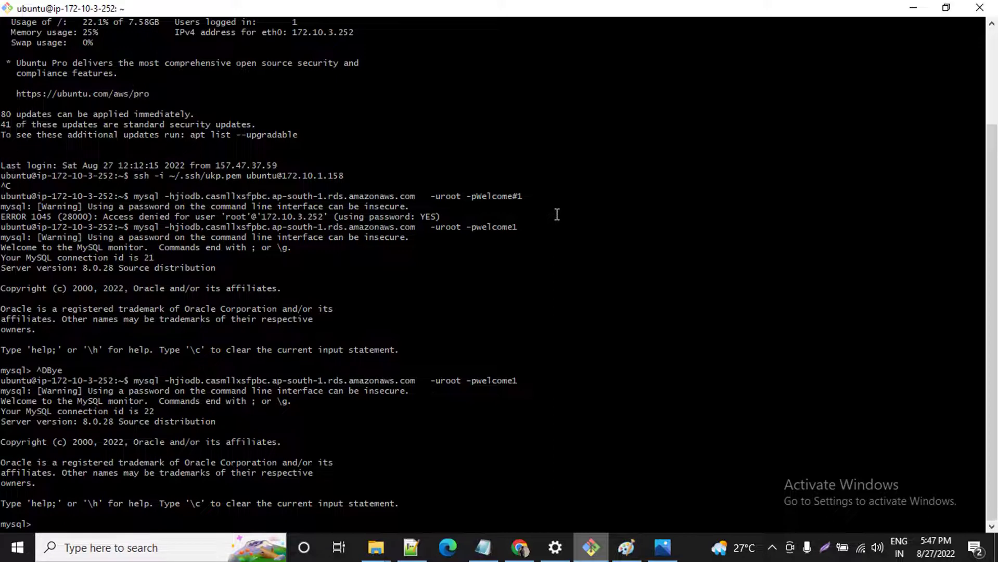
{"action": "type", "text": "exit"}
{"action": "key", "text": "Return"}
{"action": "key", "text": "alt+Tab"}
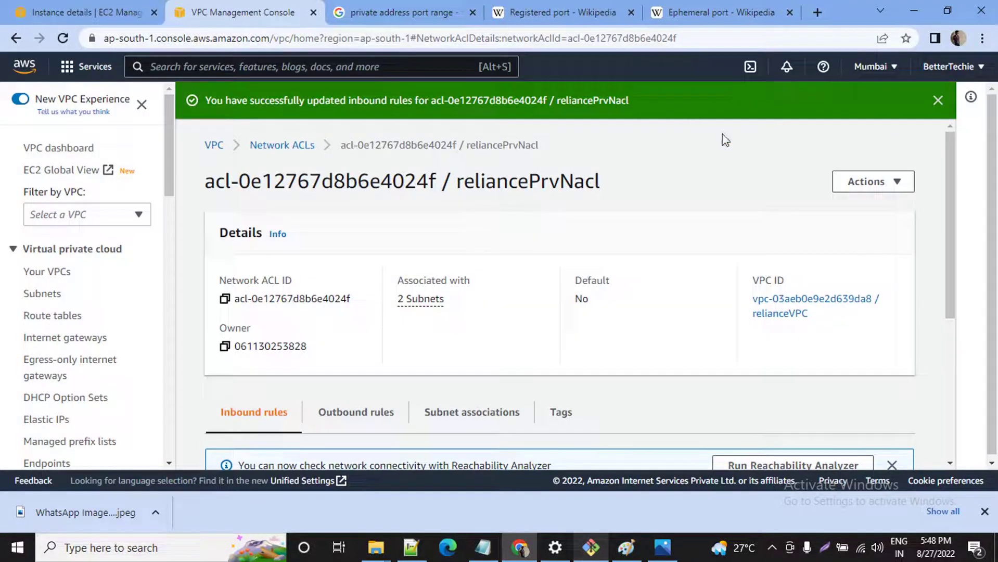
Remove the HTTPS 443 inbound rule 103 and save the rules.
{"action": "left_click_drag", "start_coordinate": [947, 260], "coordinate": [948, 372]}
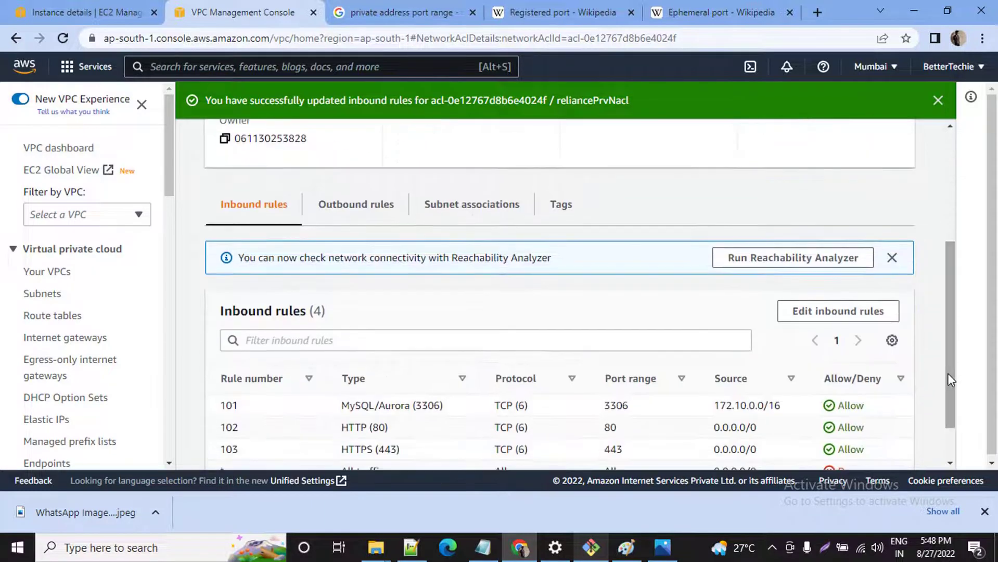
{"action": "left_click", "coordinate": [815, 314]}
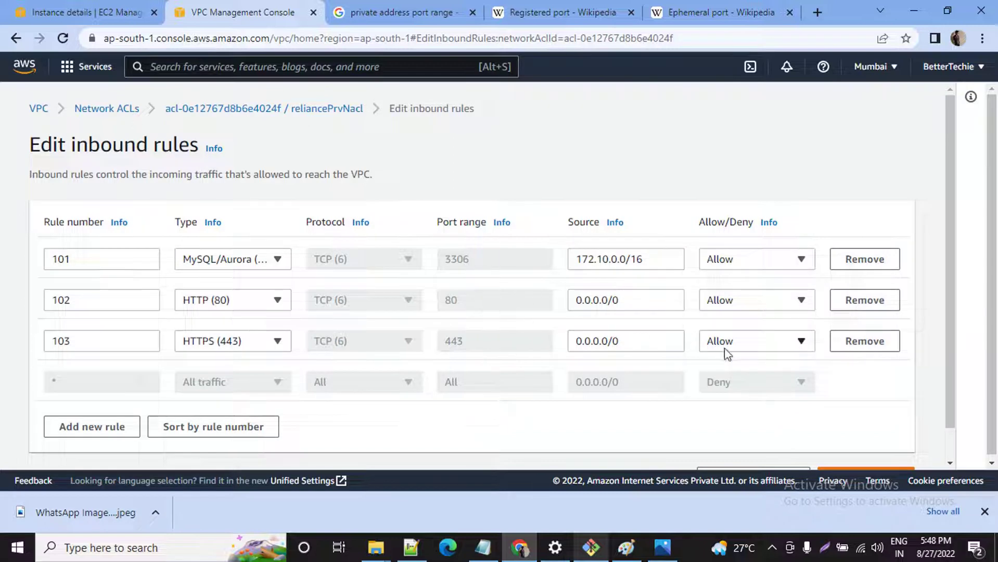
{"action": "left_click", "coordinate": [857, 347]}
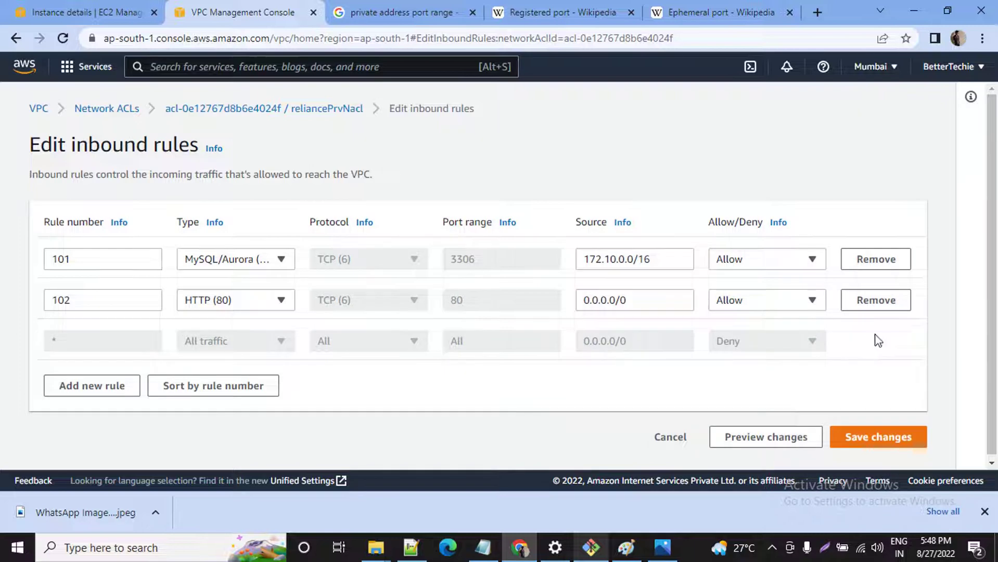
{"action": "left_click", "coordinate": [844, 439]}
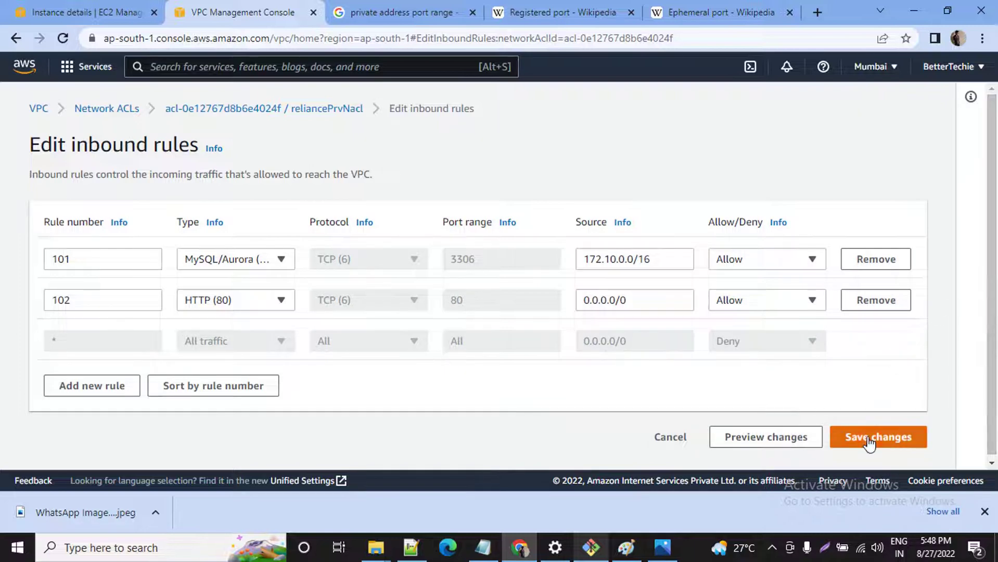
Rerun the mysql login on the jump box to confirm database access still works.
{"action": "key", "text": "alt+Tab"}
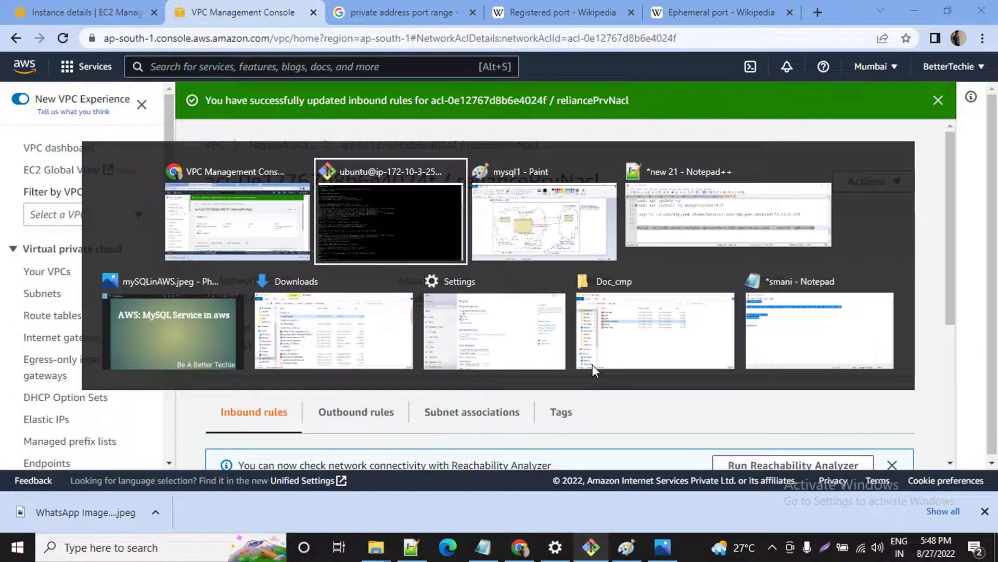
{"action": "key", "text": "Up"}
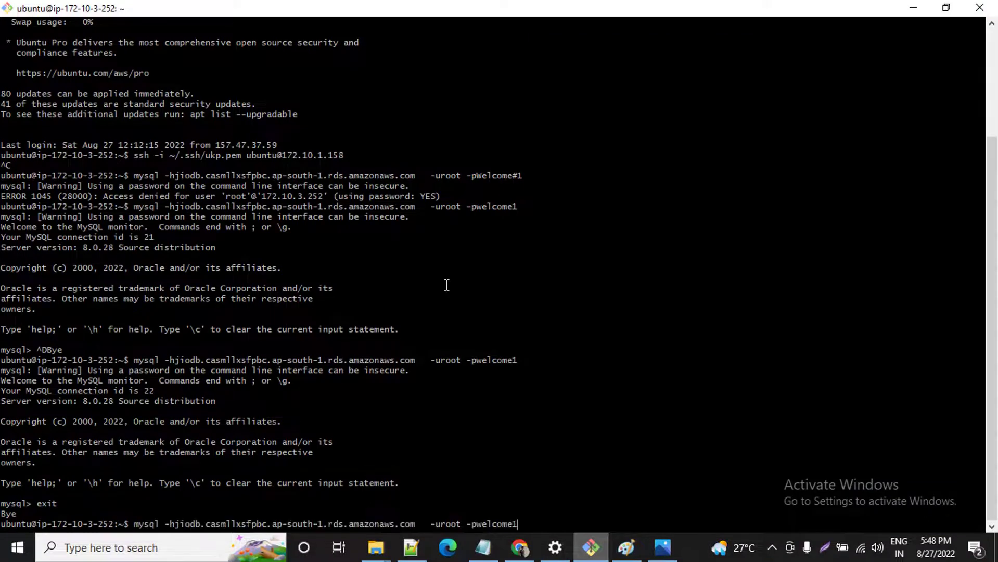
{"action": "key", "text": "Return"}
{"action": "key", "text": "alt+Tab"}
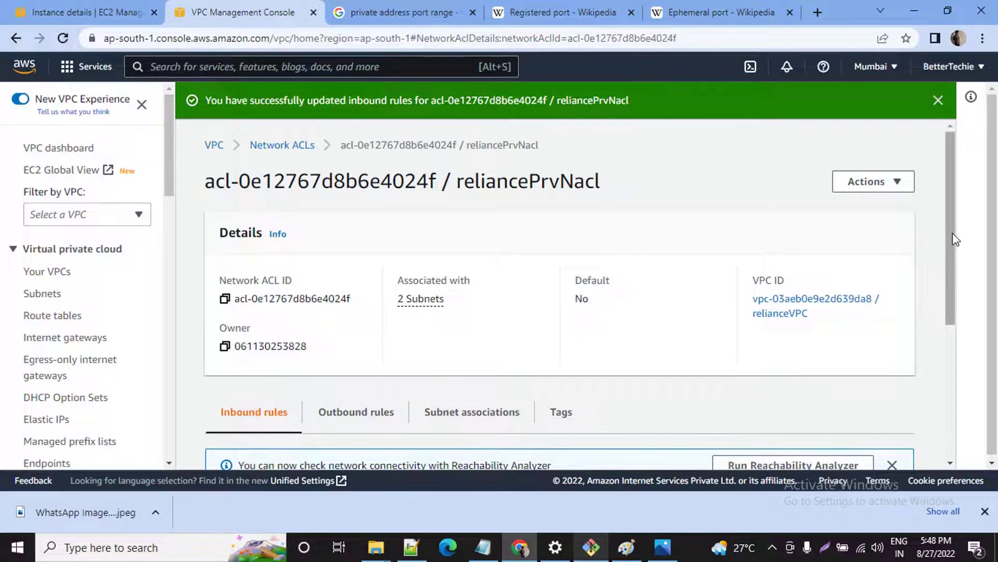
{"action": "left_click_drag", "start_coordinate": [955, 239], "coordinate": [957, 372]}
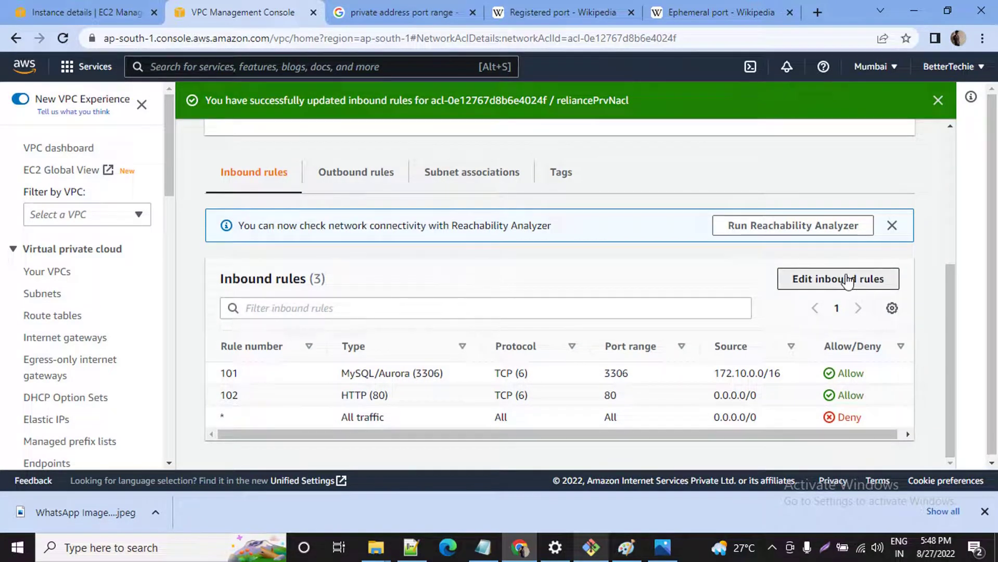
Remove inbound rule 102 (HTTP 80) from reliancePrvNacl and save the change.
{"action": "left_click", "coordinate": [848, 280]}
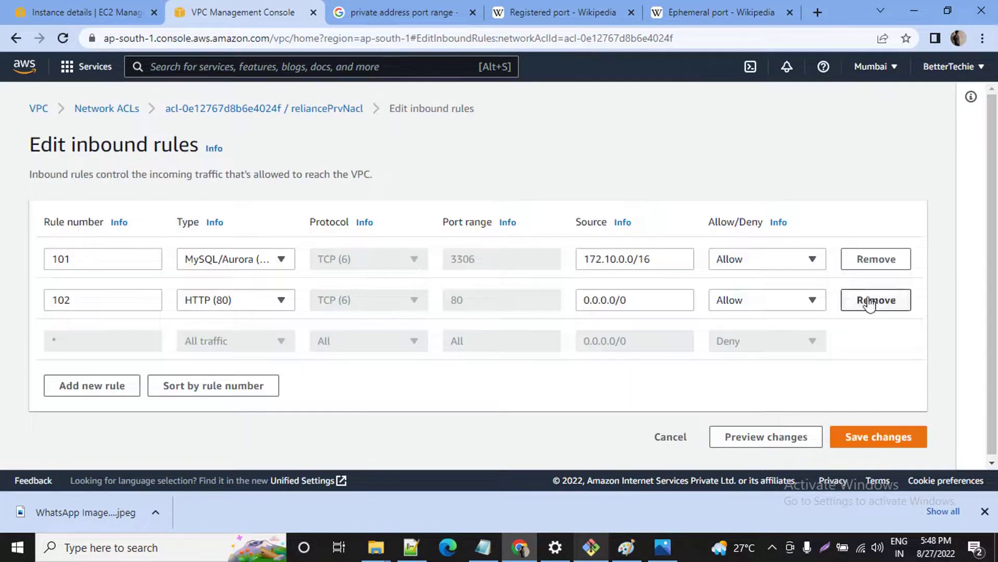
{"action": "left_click", "coordinate": [877, 304]}
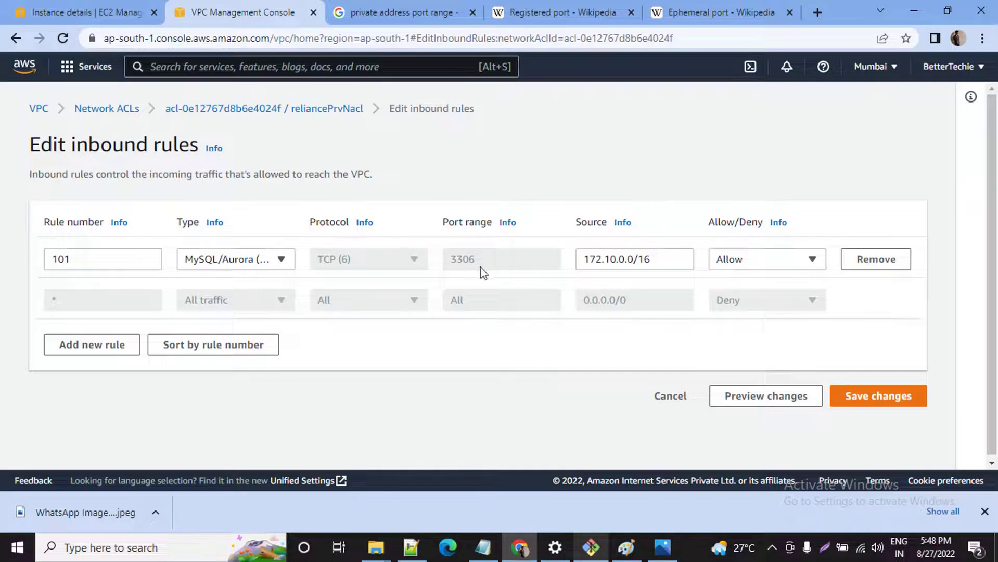
{"action": "left_click", "coordinate": [869, 402]}
Exit MySQL on the jump box and rerun the jiodb login to confirm it still connects.
{"action": "key", "text": "alt+Tab"}
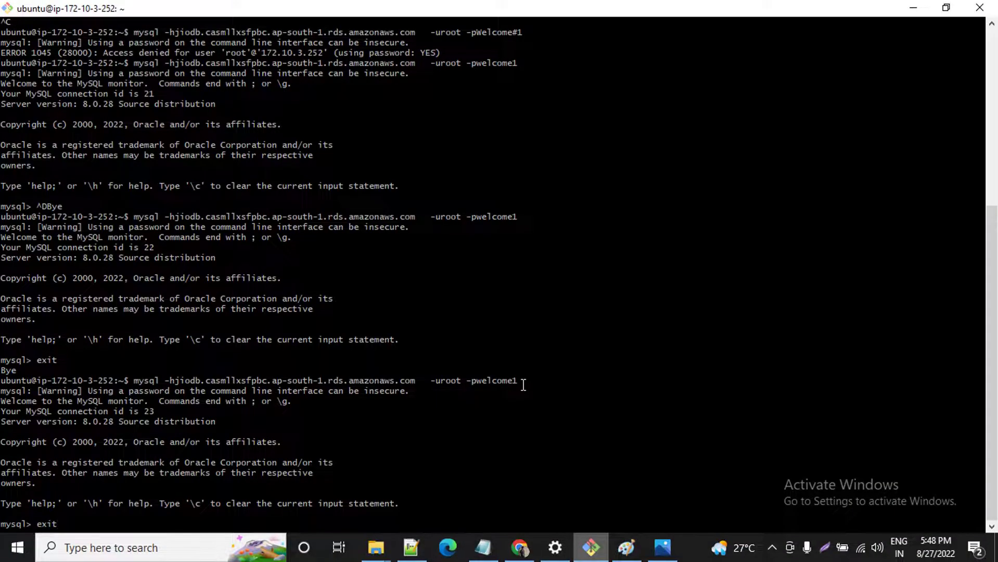
{"action": "key", "text": "BackSpace"}
{"action": "key", "text": "BackSpace"}
{"action": "key", "text": "BackSpace"}
{"action": "key", "text": "BackSpace"}
{"action": "type", "text": "pwd"}
{"action": "key", "text": "BackSpace"}
{"action": "key", "text": "BackSpace"}
{"action": "key", "text": "BackSpace"}
{"action": "type", "text": "exit"}
{"action": "key", "text": "Return"}
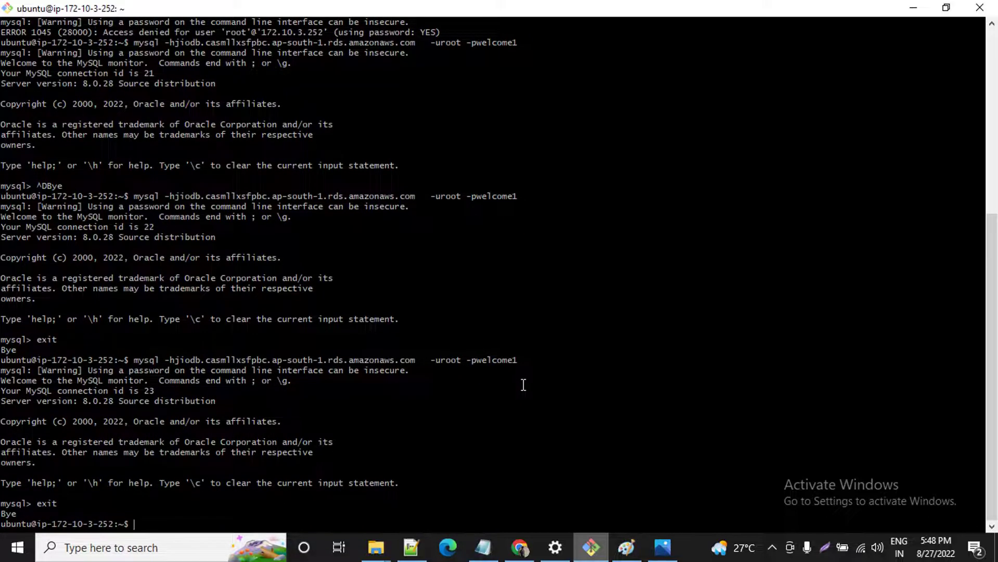
{"action": "key", "text": "Up"}
{"action": "key", "text": "Return"}
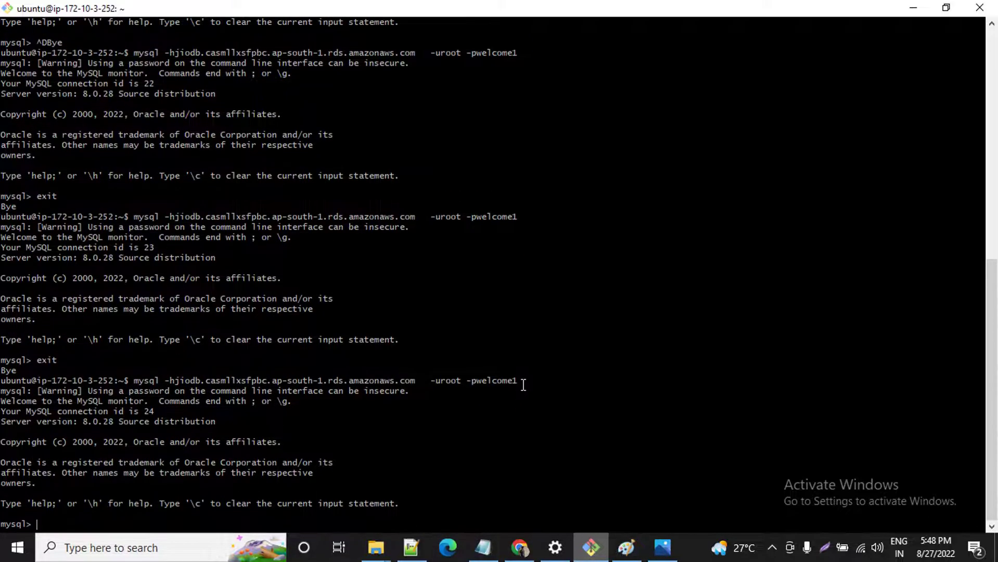
{"action": "key", "text": "alt+Tab"}
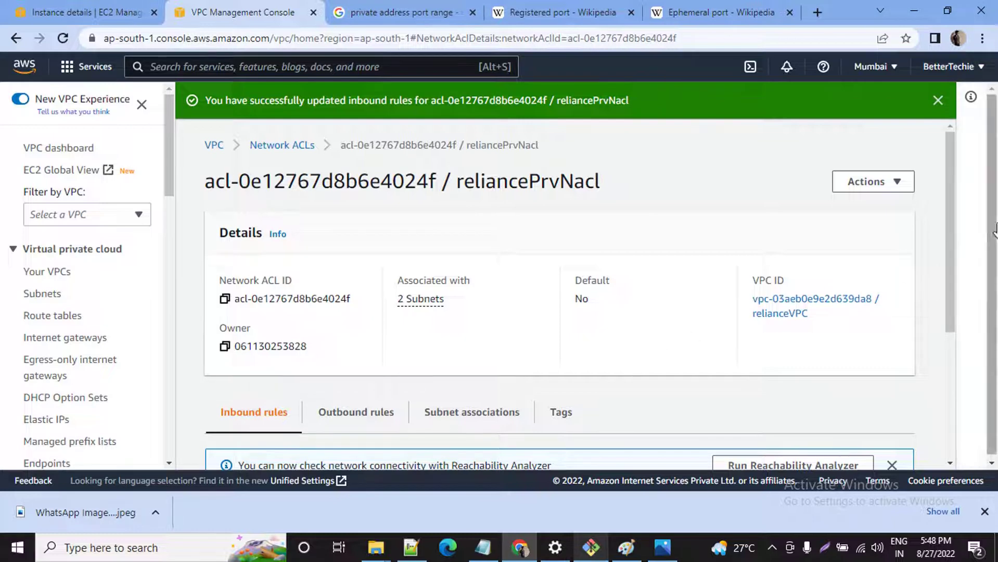
Check rule 101's 172.10.0.0/16 MySQL source against the network diagram, then edit the inbound rules.
{"action": "left_click_drag", "start_coordinate": [946, 218], "coordinate": [957, 352]}
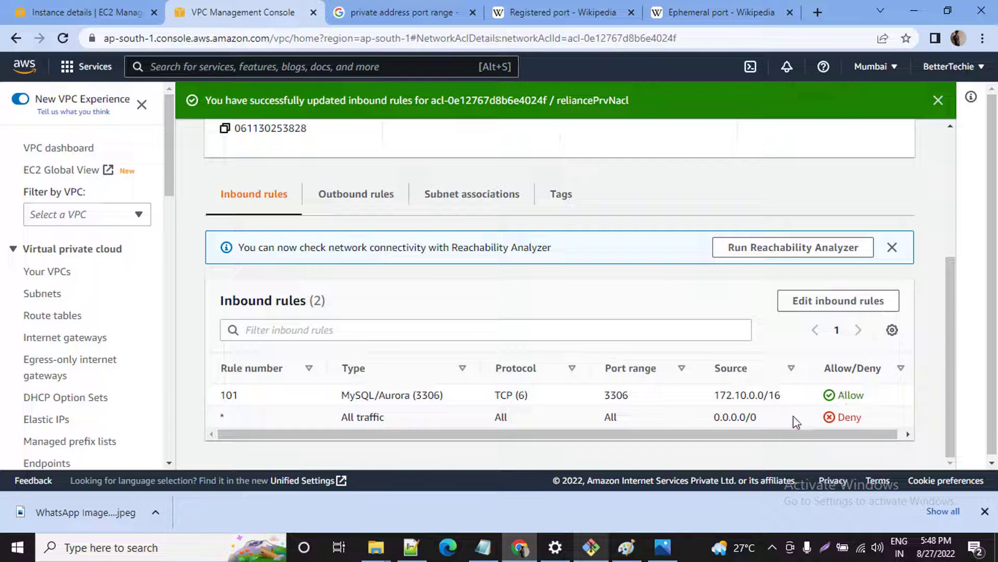
{"action": "key", "text": "alt+Tab"}
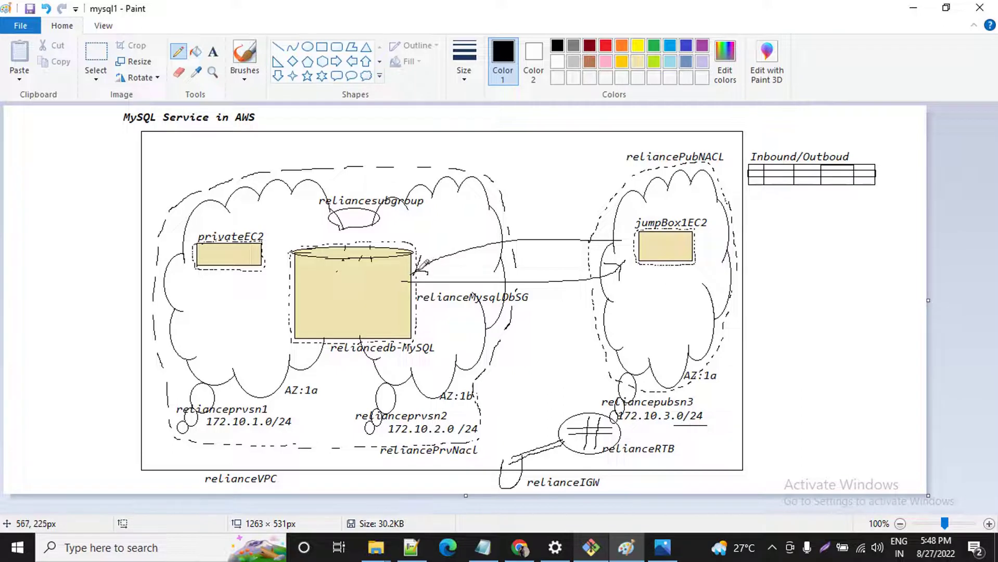
{"action": "key", "text": "alt+Tab"}
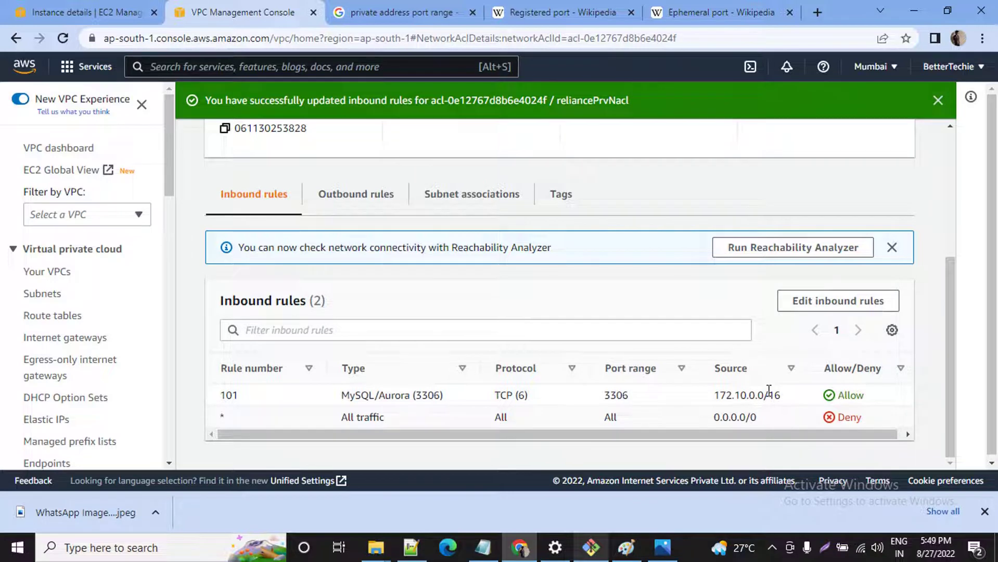
{"action": "left_click_drag", "start_coordinate": [780, 395], "coordinate": [717, 394]}
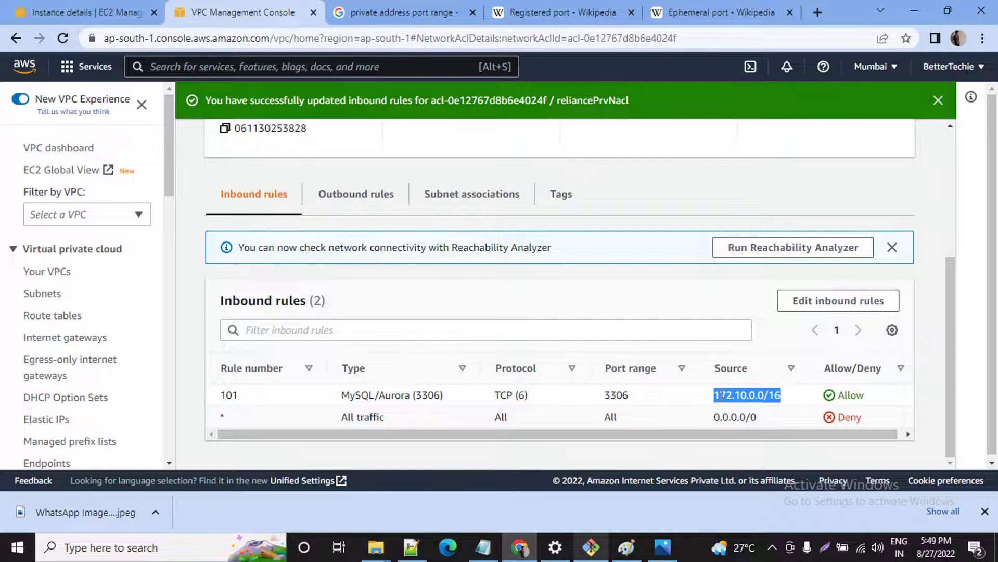
{"action": "key", "text": "alt+Tab"}
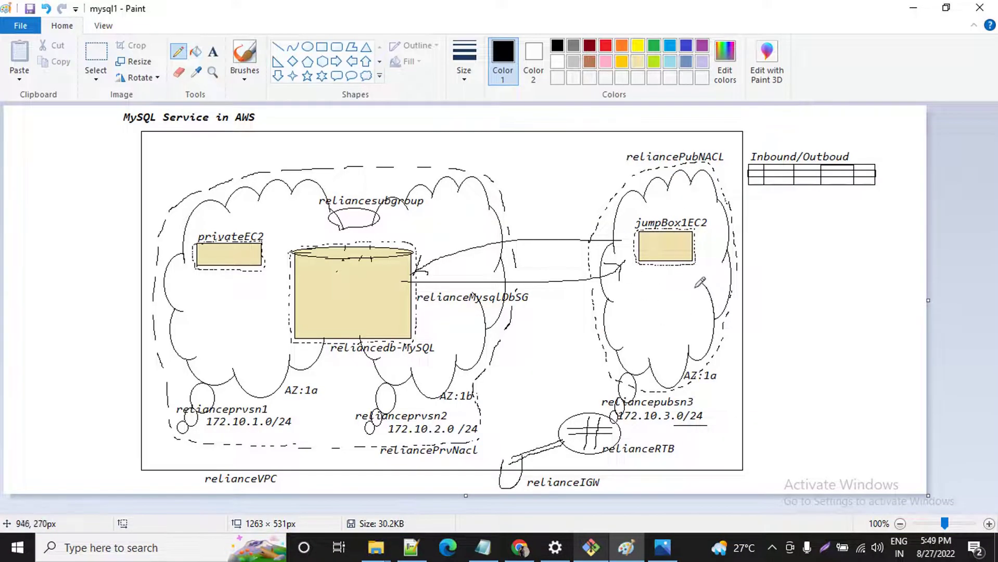
{"action": "key", "text": "alt+Tab"}
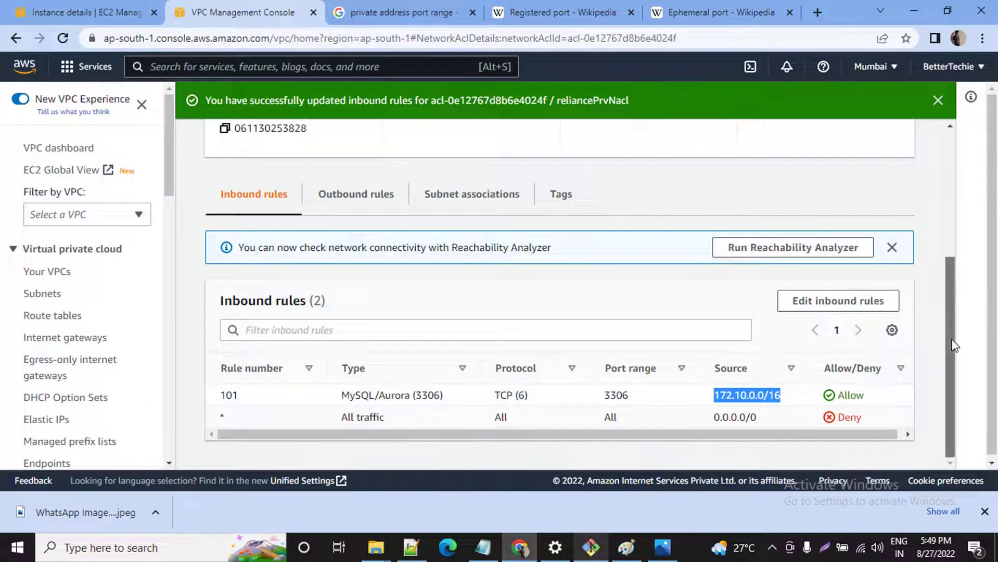
{"action": "left_click", "coordinate": [640, 304]}
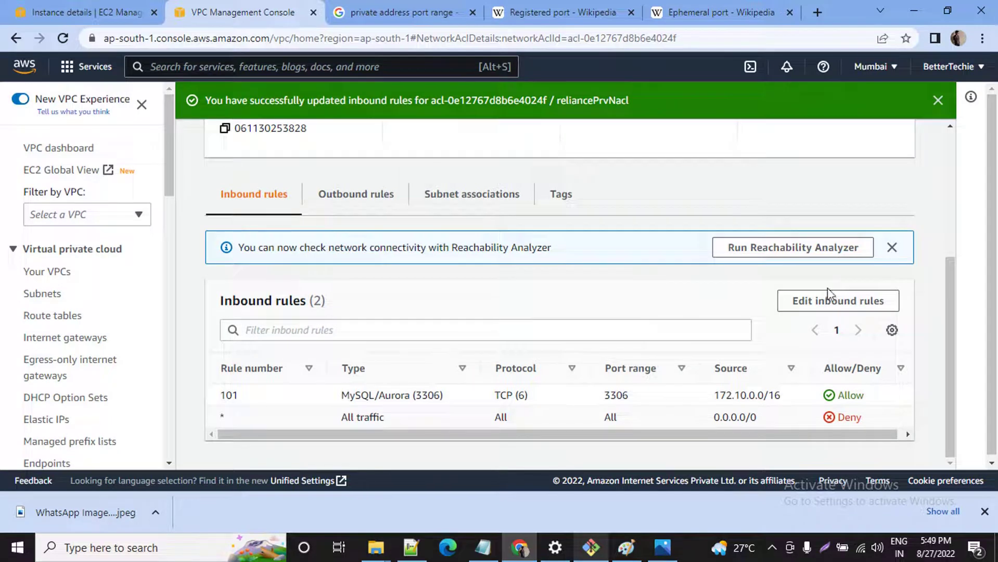
{"action": "left_click", "coordinate": [811, 306]}
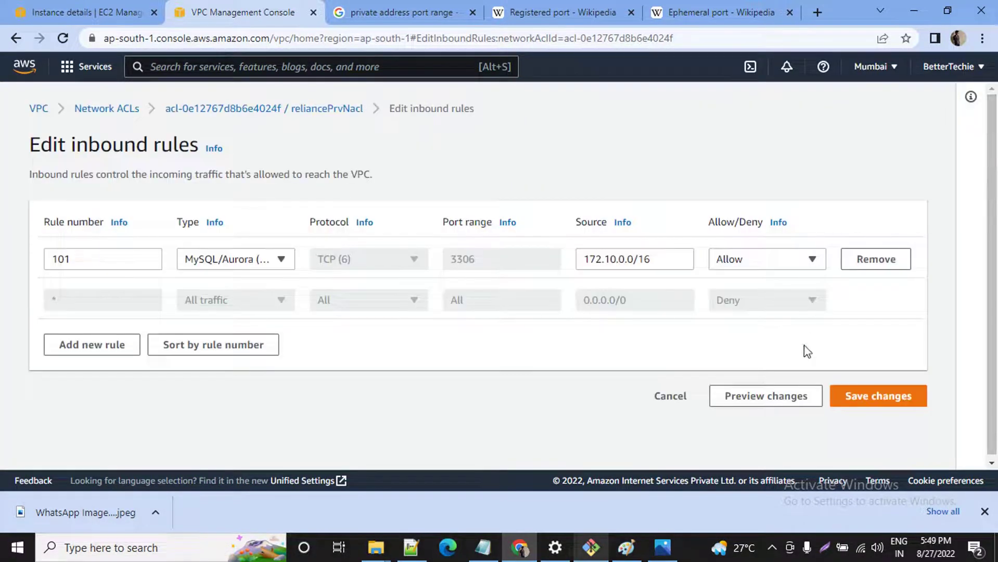
Delete MySQL rule 101, save, and retry the jump-box jiodb login against deny-all inbound.
{"action": "left_click", "coordinate": [873, 260]}
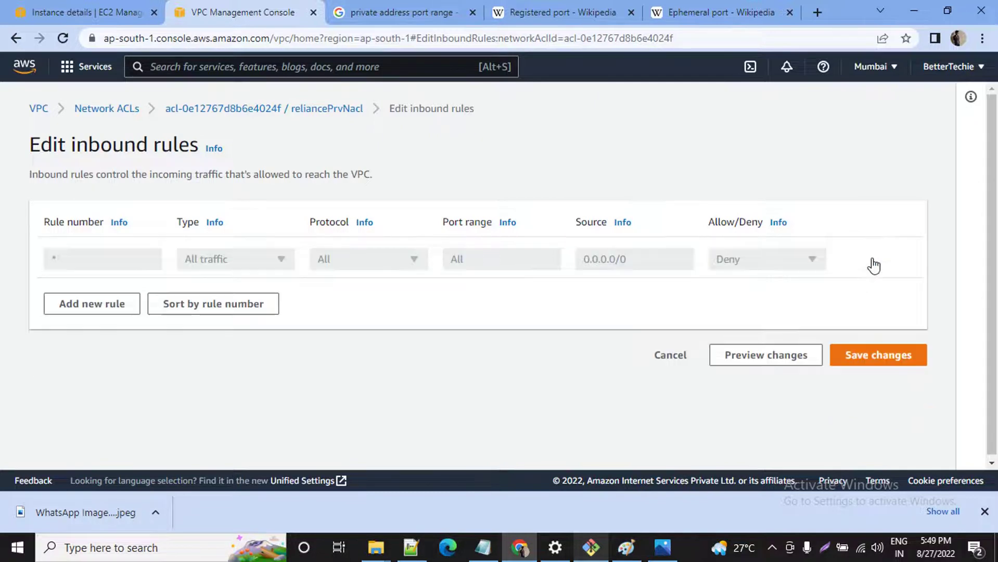
{"action": "left_click", "coordinate": [872, 359]}
{"action": "key", "text": "alt+Tab"}
{"action": "key", "text": "Tab"}
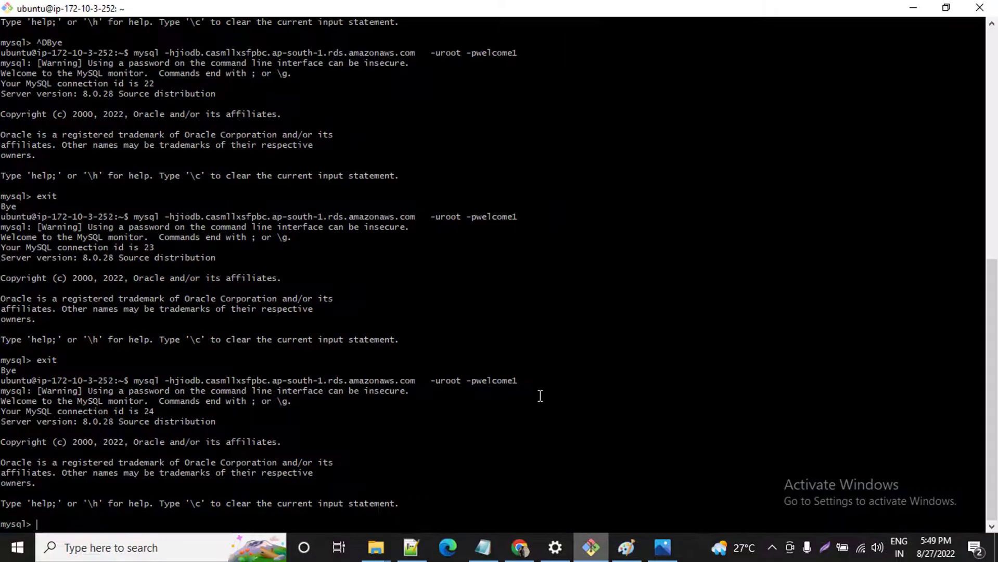
{"action": "key", "text": "ctrl+d"}
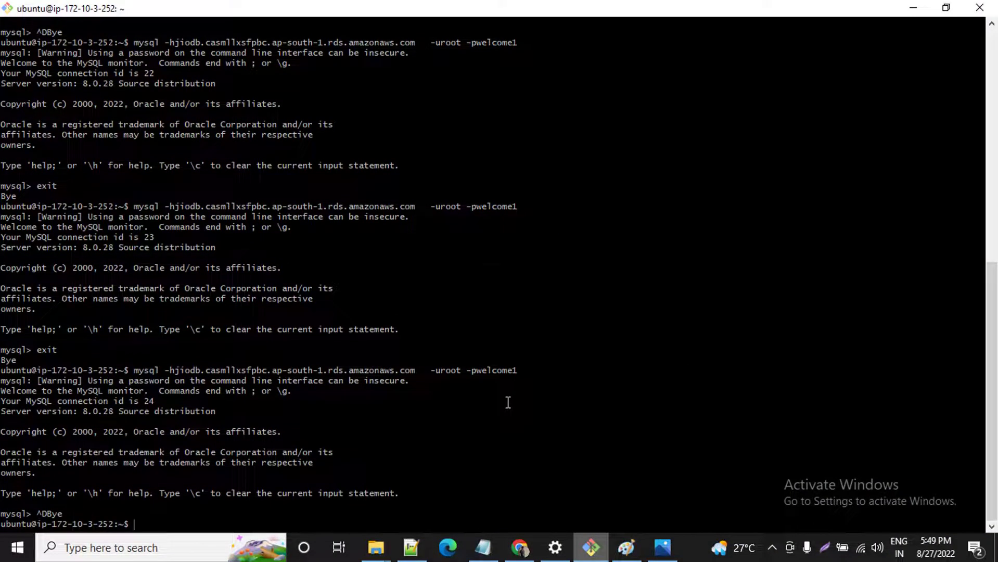
{"action": "key", "text": "Up"}
{"action": "key", "text": "Return"}
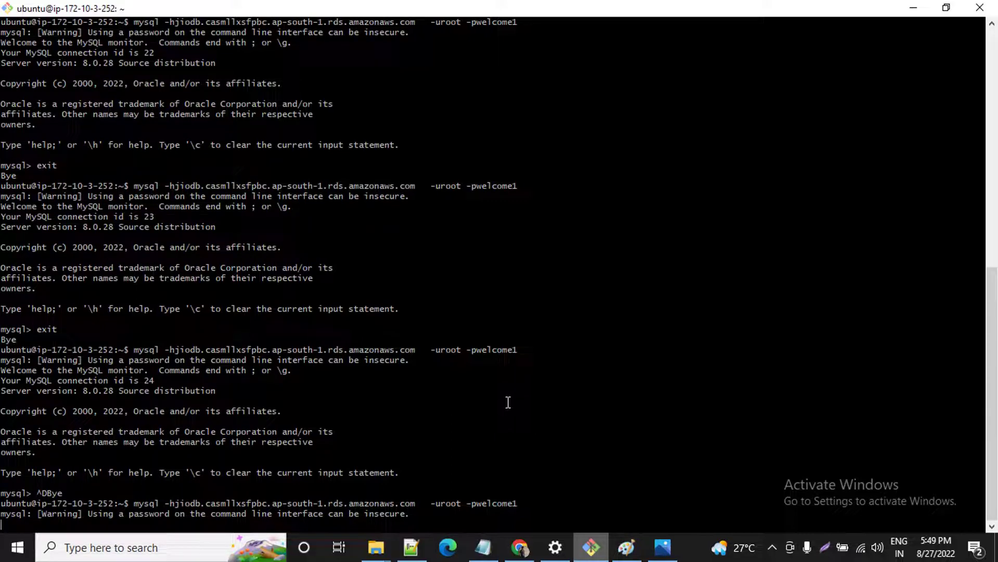
{"action": "key", "text": "alt+Tab"}
{"action": "key", "text": "alt+Tab"}
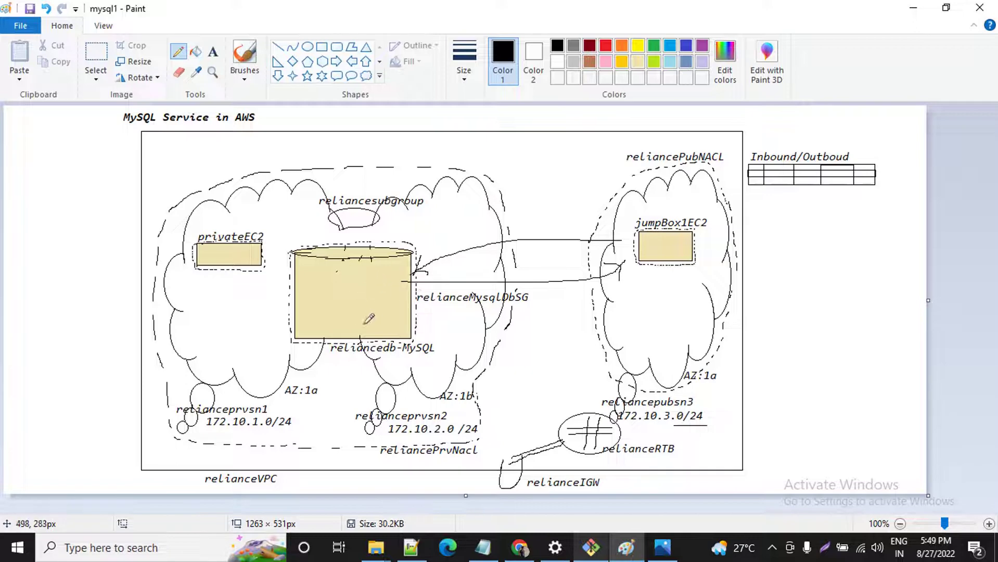
{"action": "key", "text": "alt+Tab"}
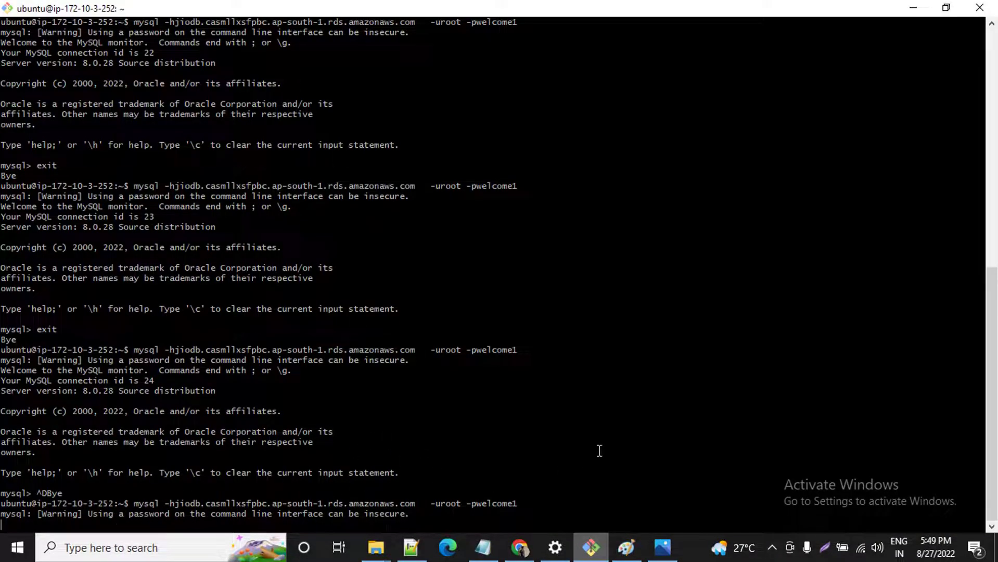
{"action": "key", "text": "alt+Tab"}
{"action": "key", "text": "alt+Tab"}
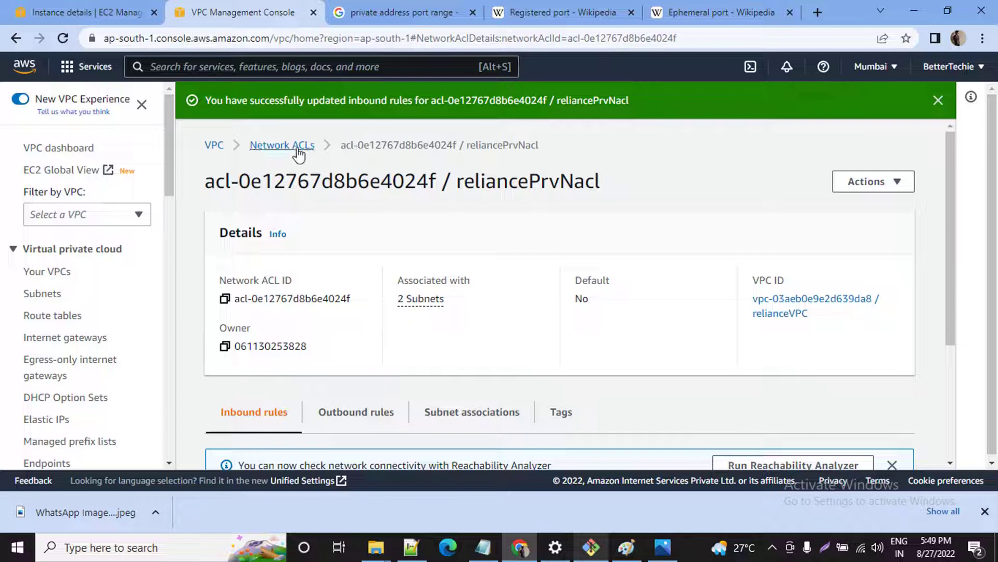
Review outbound rule 100's open 0.0.0.0/0 destination, then start editing the inbound rules.
{"action": "left_click", "coordinate": [354, 413]}
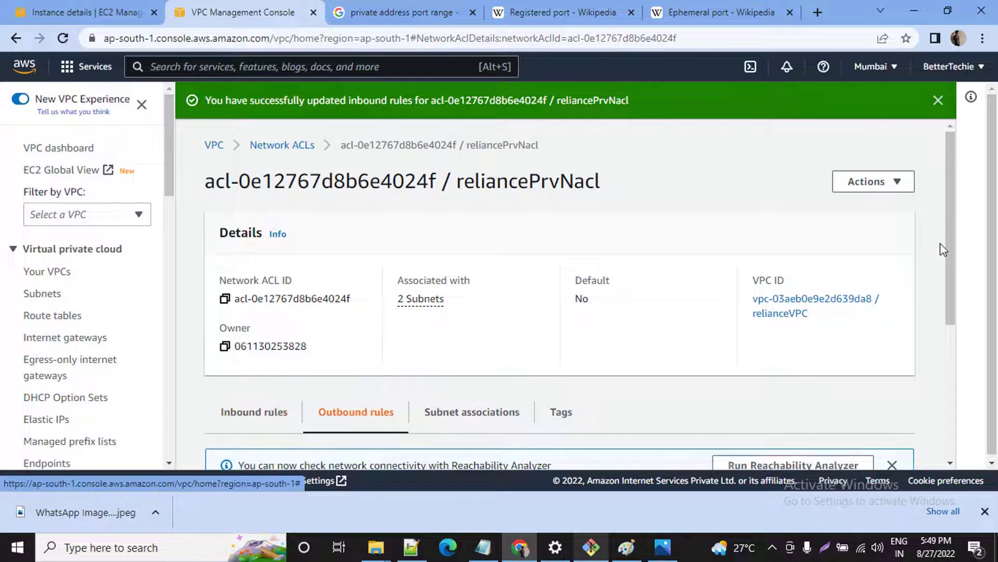
{"action": "left_click_drag", "start_coordinate": [944, 230], "coordinate": [980, 374]}
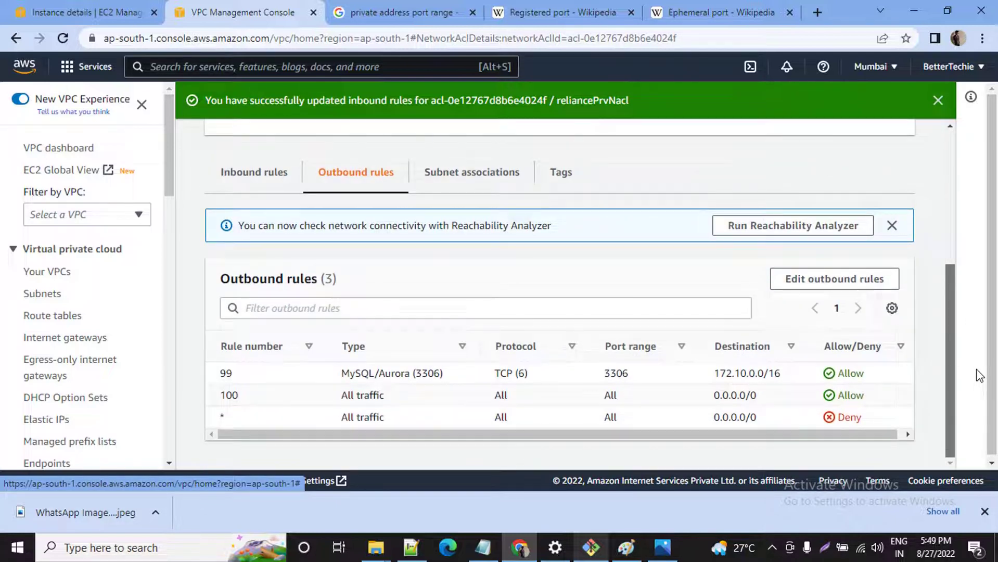
{"action": "left_click_drag", "start_coordinate": [712, 396], "coordinate": [874, 398]}
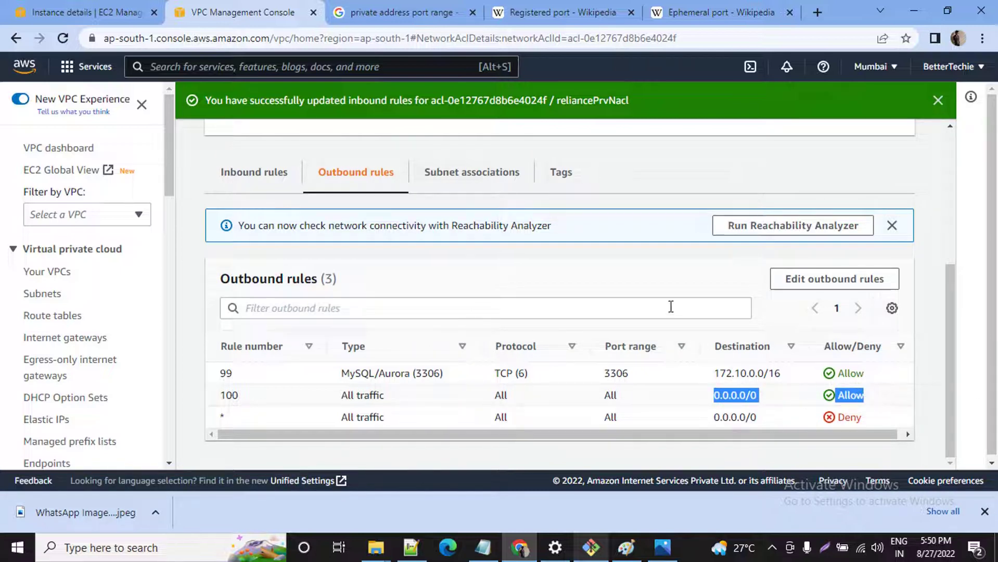
{"action": "left_click", "coordinate": [239, 173]}
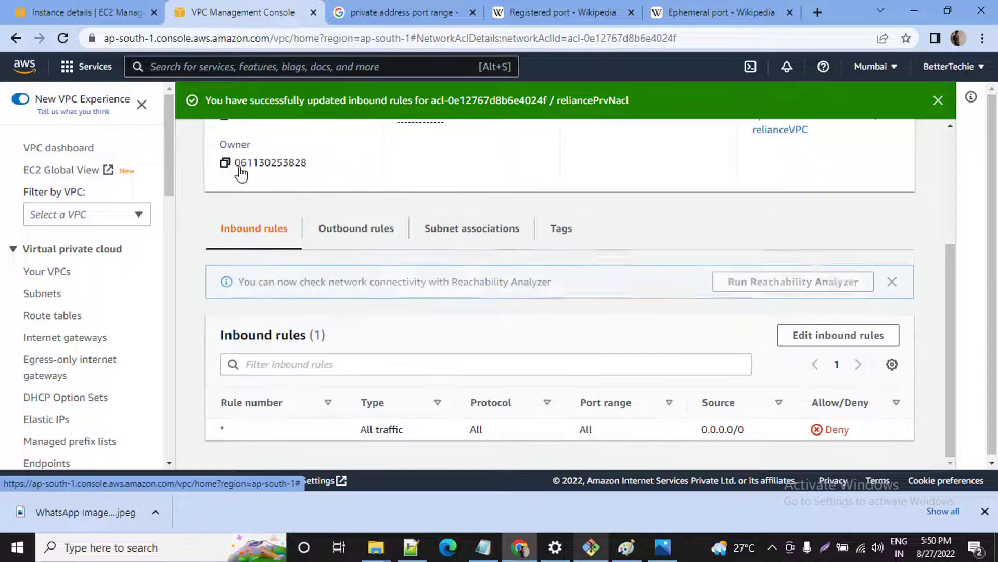
{"action": "left_click", "coordinate": [835, 337]}
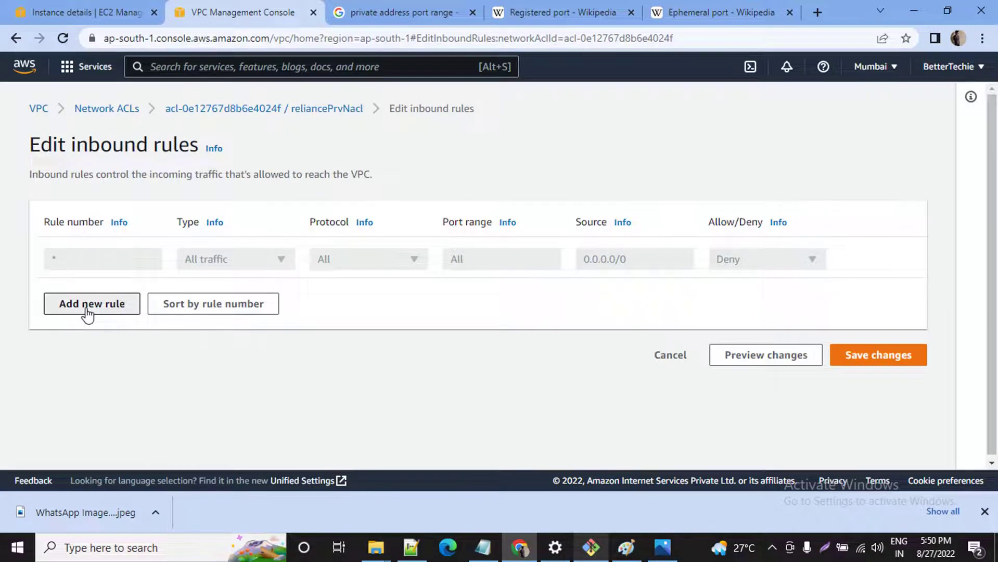
Create inbound rule 100, type MySQL/Aurora (3306), source 172.10.3.0/24, Allow, and save it.
{"action": "left_click", "coordinate": [87, 306]}
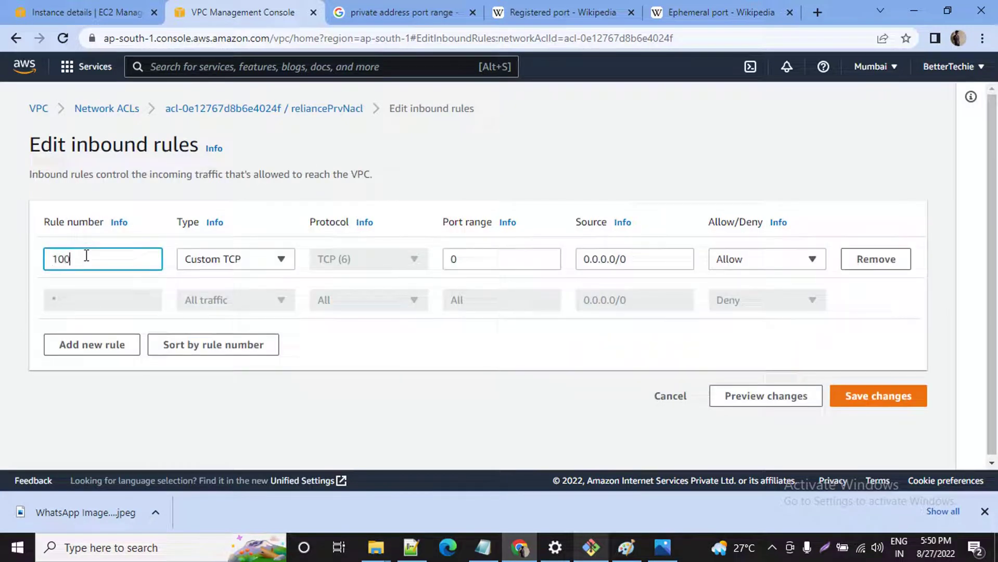
{"action": "left_click", "coordinate": [278, 208]}
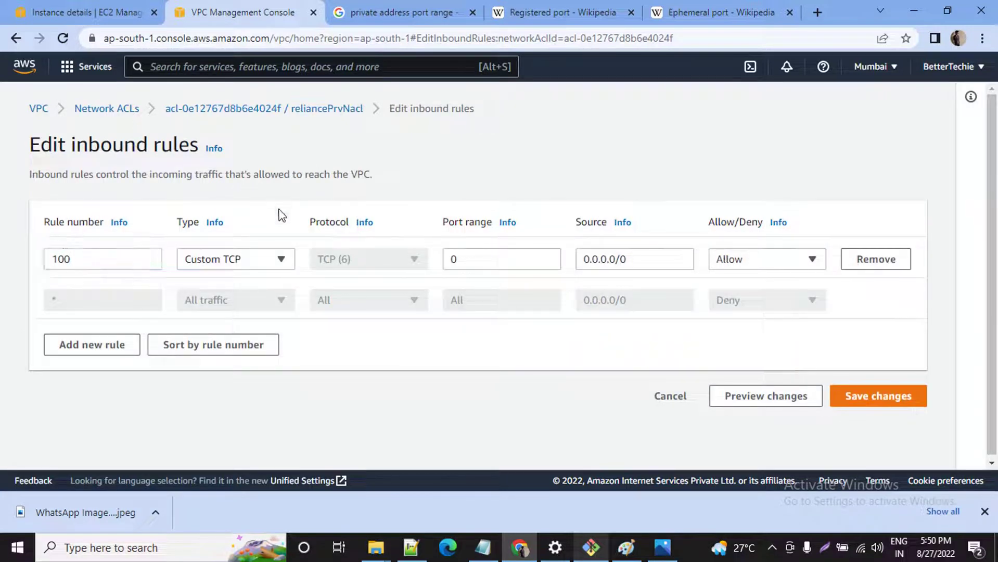
{"action": "left_click", "coordinate": [261, 260]}
{"action": "type", "text": "m"}
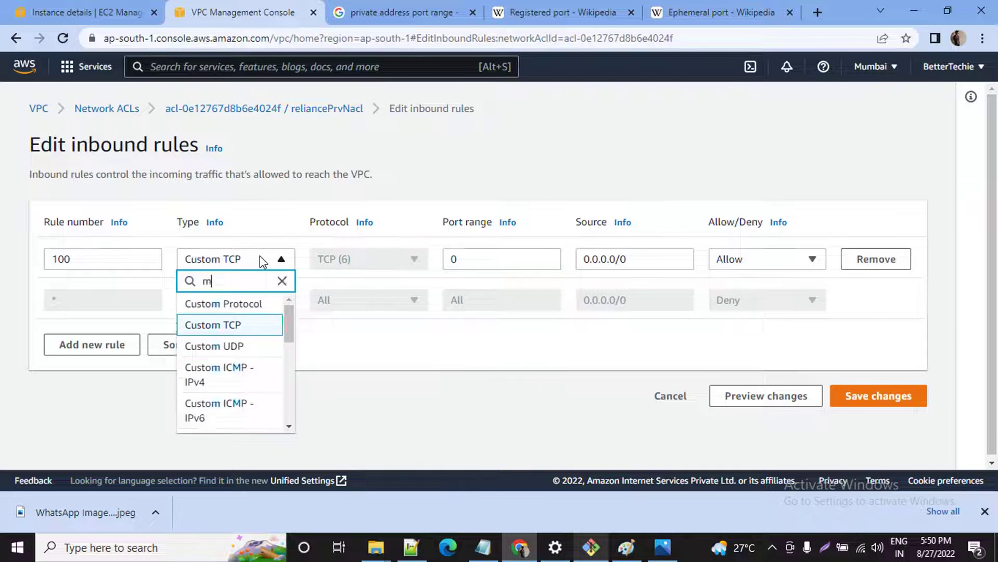
{"action": "type", "text": "y"}
{"action": "left_click", "coordinate": [229, 306]}
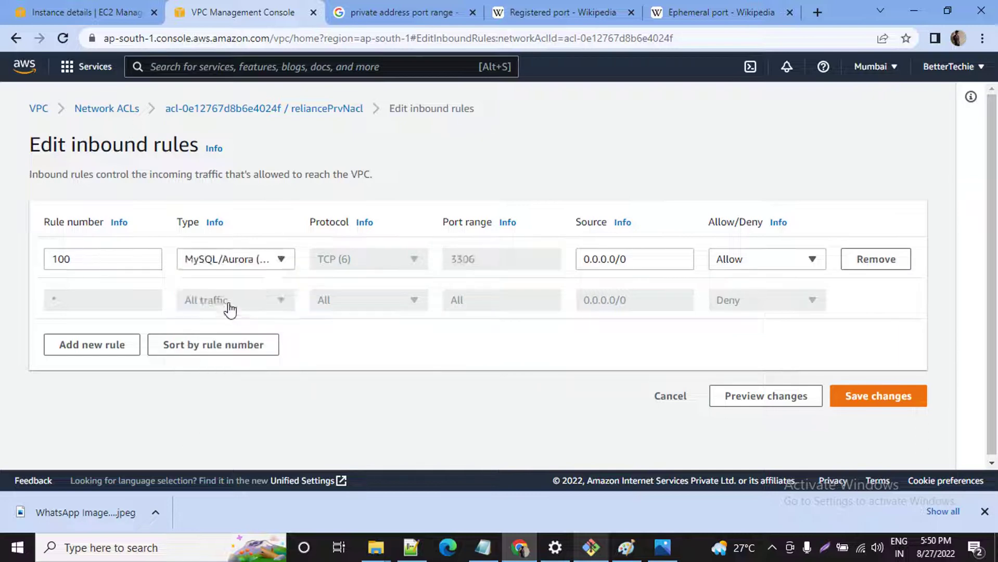
{"action": "left_click", "coordinate": [633, 255]}
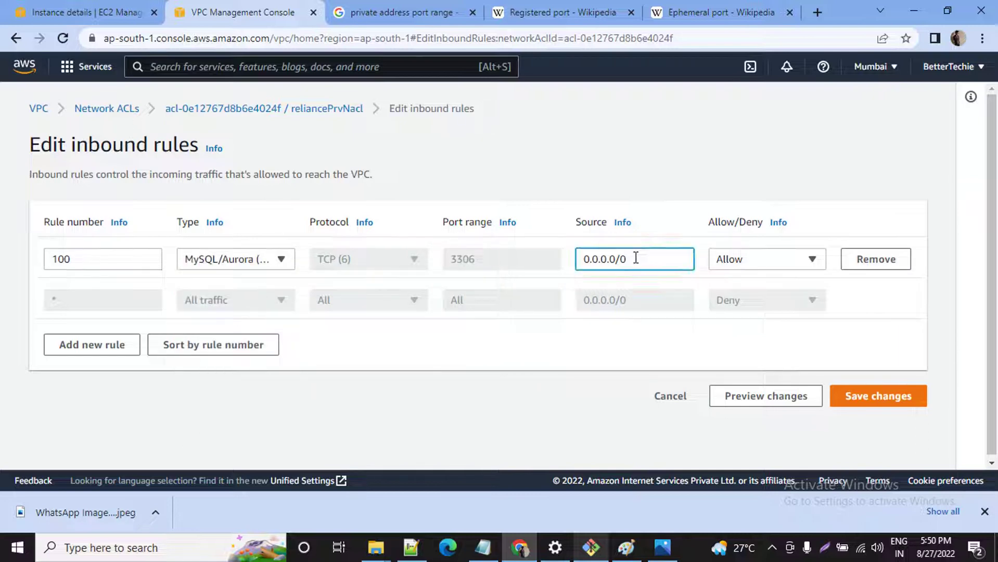
{"action": "left_click_drag", "start_coordinate": [633, 259], "coordinate": [579, 259]}
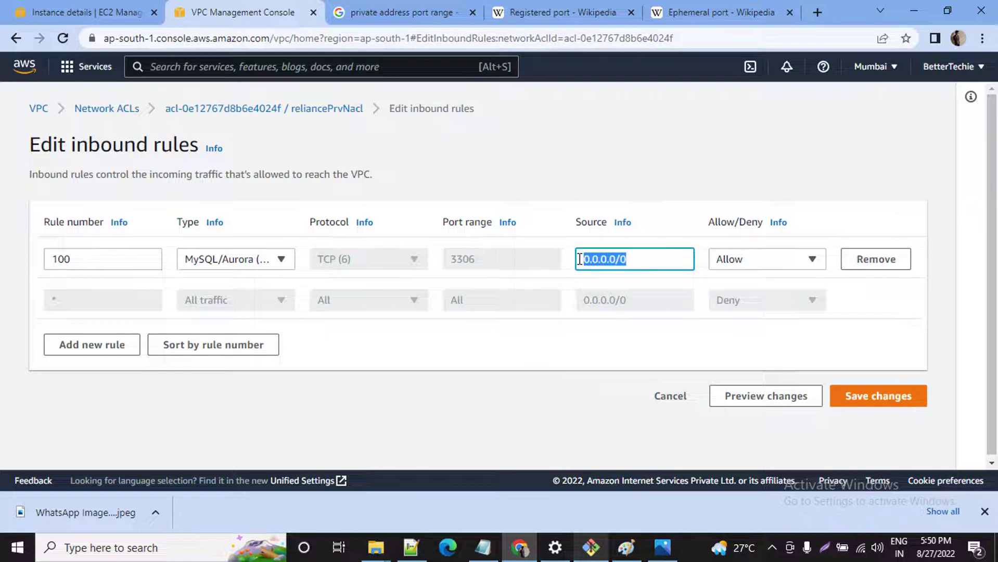
{"action": "type", "text": "172.1"}
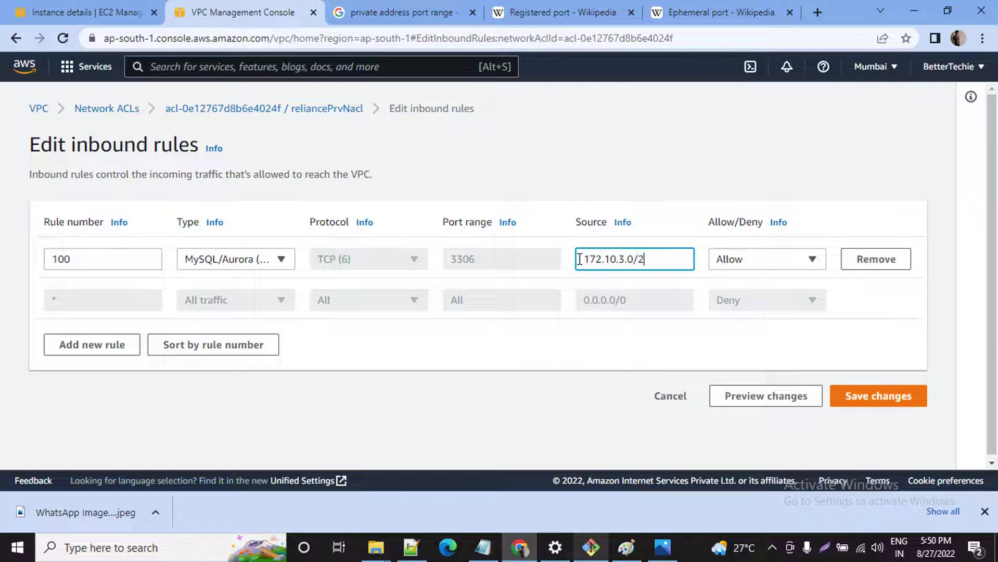
{"action": "left_click", "coordinate": [866, 402]}
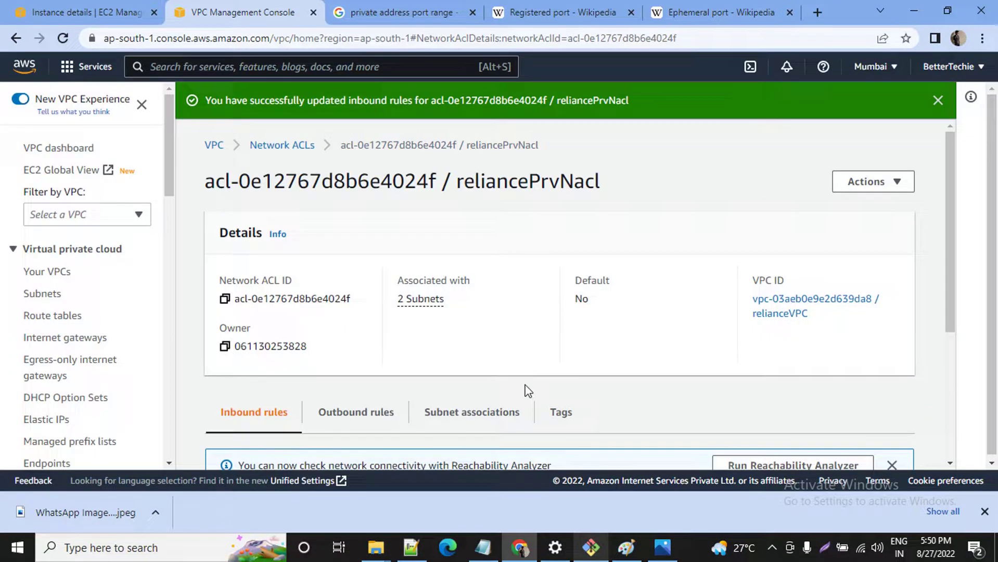
{"action": "left_click_drag", "start_coordinate": [947, 228], "coordinate": [963, 363]}
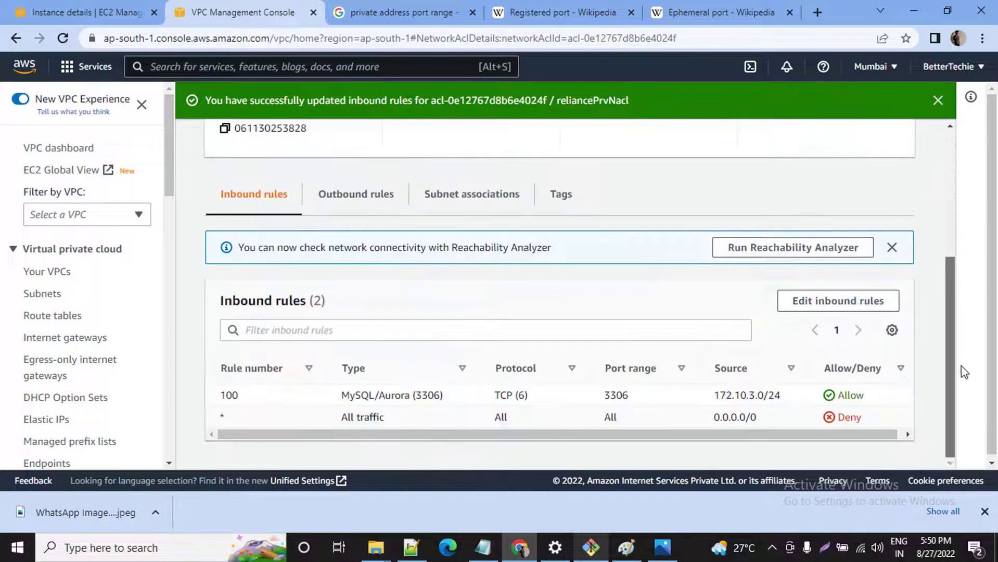
{"action": "key", "text": "alt+Tab"}
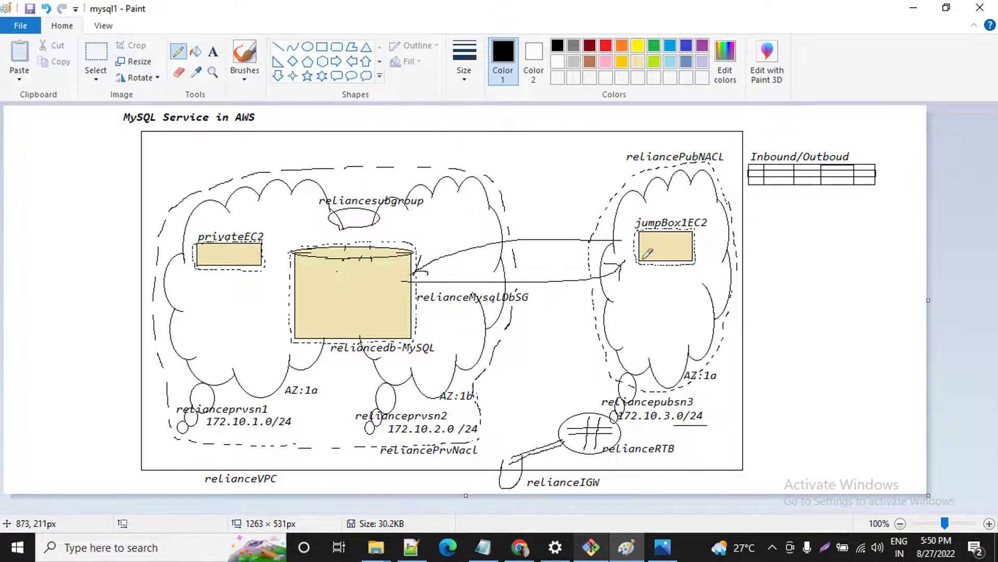
Exit MySQL and rerun the jump-box login; jiodb connects again with connection id 27.
{"action": "key", "text": "alt+Tab"}
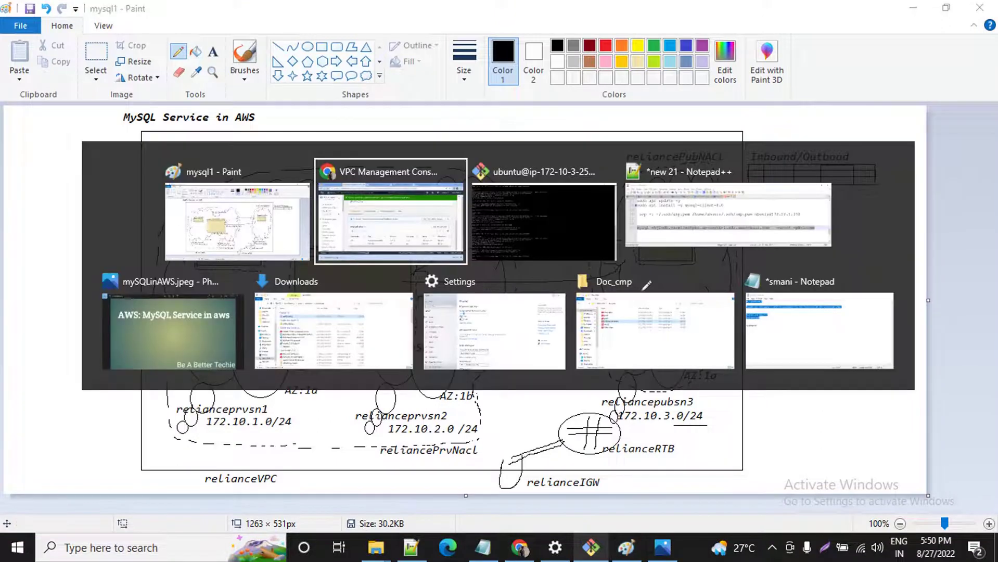
{"action": "key", "text": "Tab"}
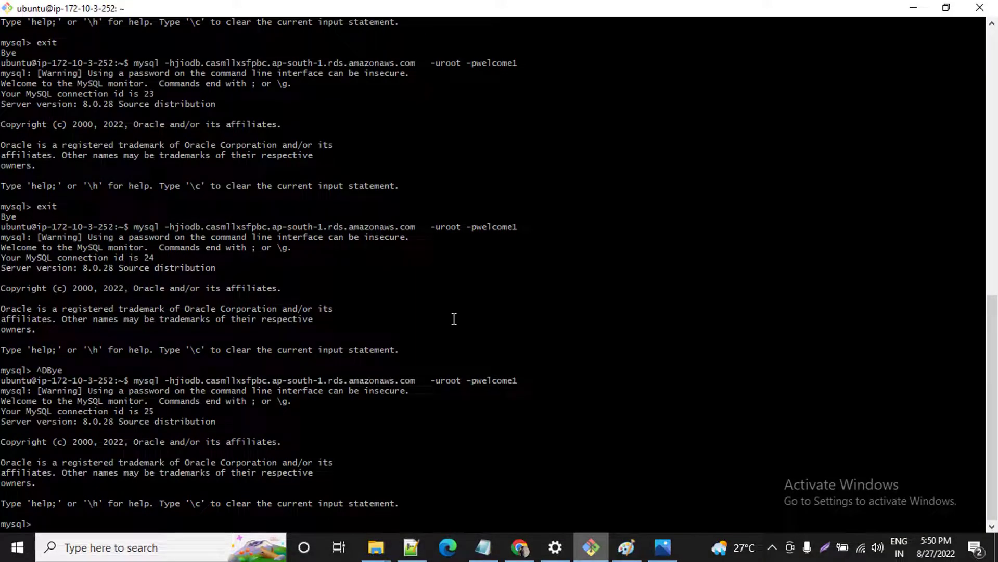
{"action": "type", "text": "exit"}
{"action": "key", "text": "Return"}
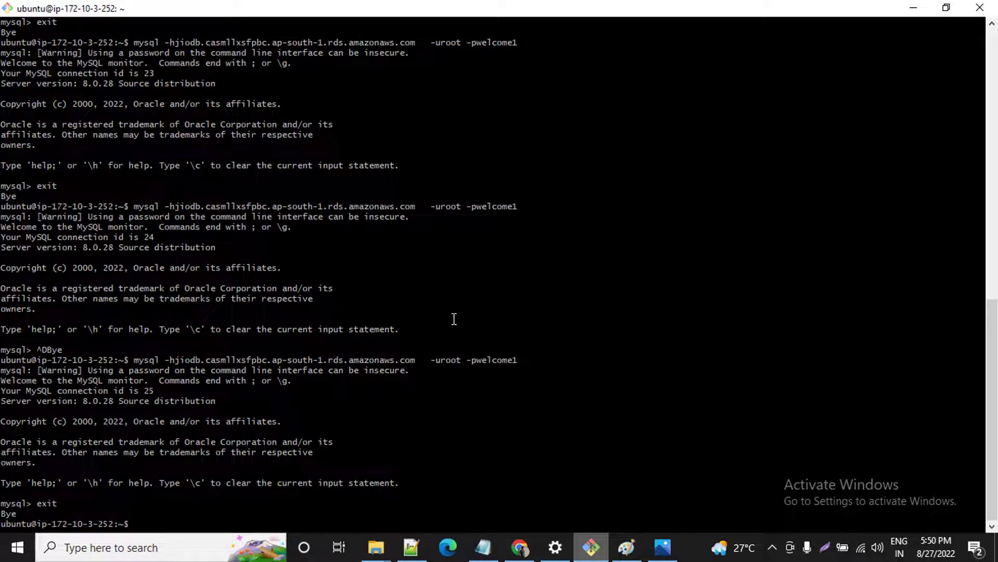
{"action": "key", "text": "Up"}
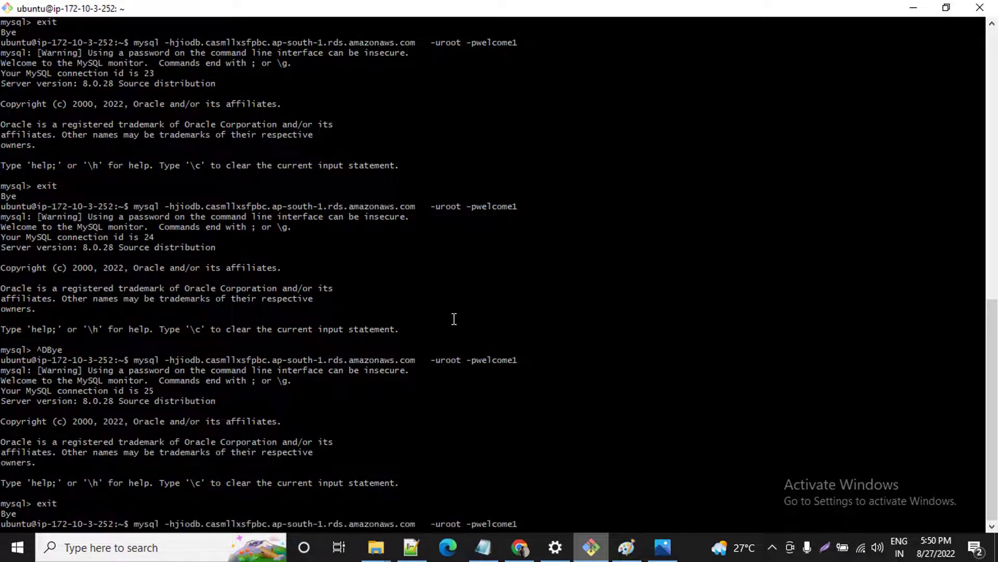
{"action": "key", "text": "Return"}
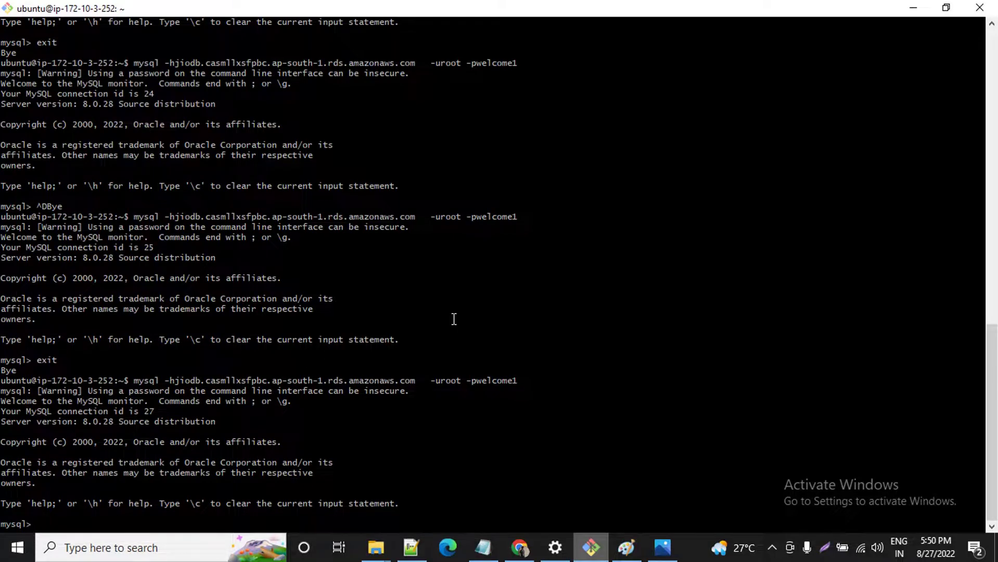
{"action": "key", "text": "alt+Tab"}
{"action": "key", "text": "alt+Tab"}
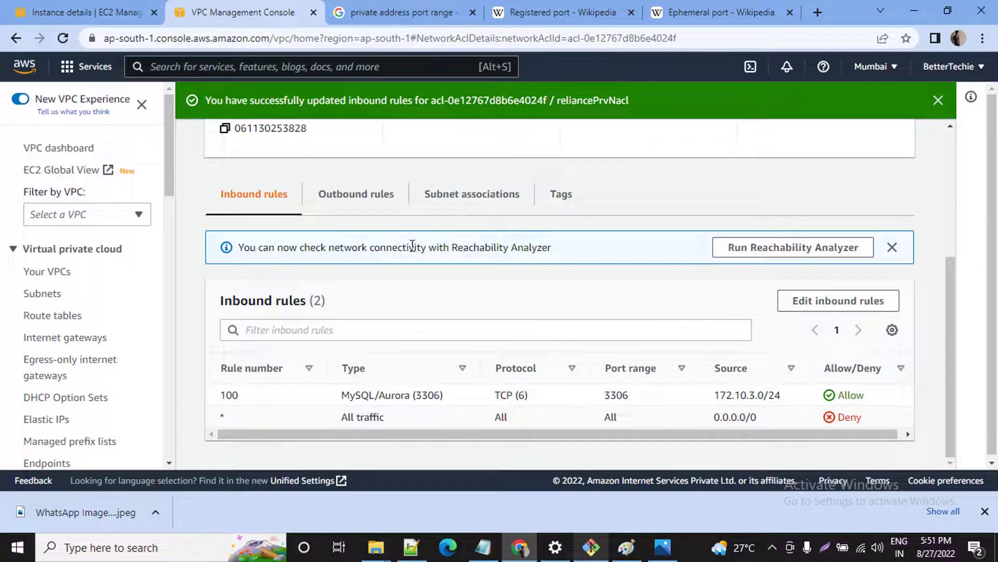
Delete outbound all-traffic rule 100, keeping rule 99 (MySQL 3306 to 172.10.0.0/16), and save.
{"action": "left_click", "coordinate": [340, 200]}
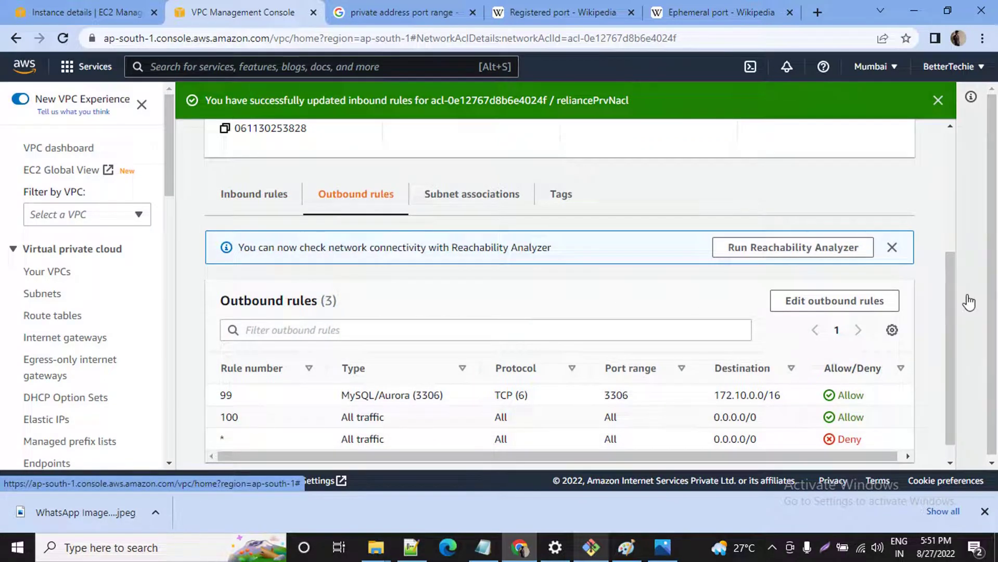
{"action": "scroll", "coordinate": [949, 292], "scroll_direction": "down", "scroll_amount": 1}
{"action": "left_click_drag", "start_coordinate": [603, 374], "coordinate": [629, 374]}
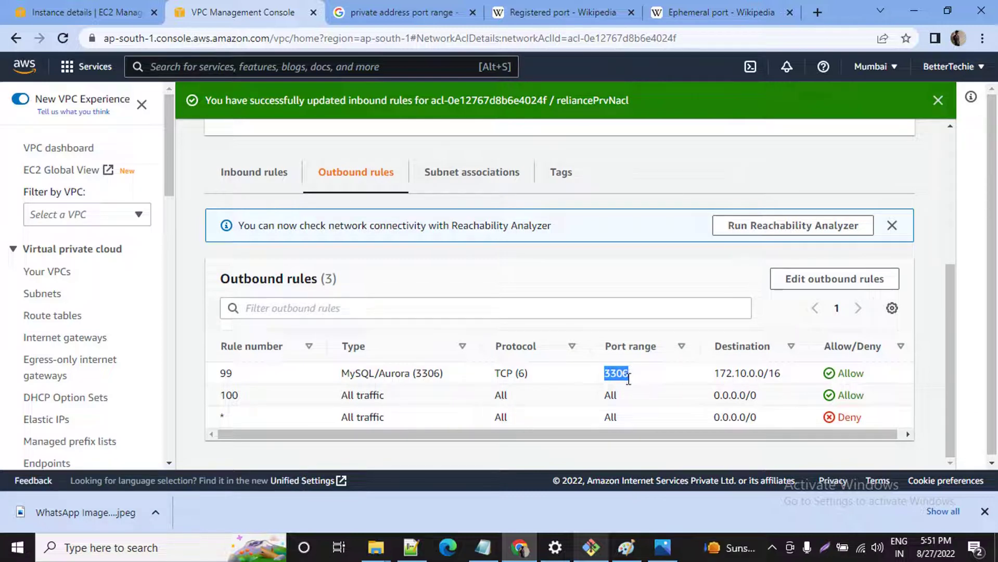
{"action": "left_click", "coordinate": [827, 278]}
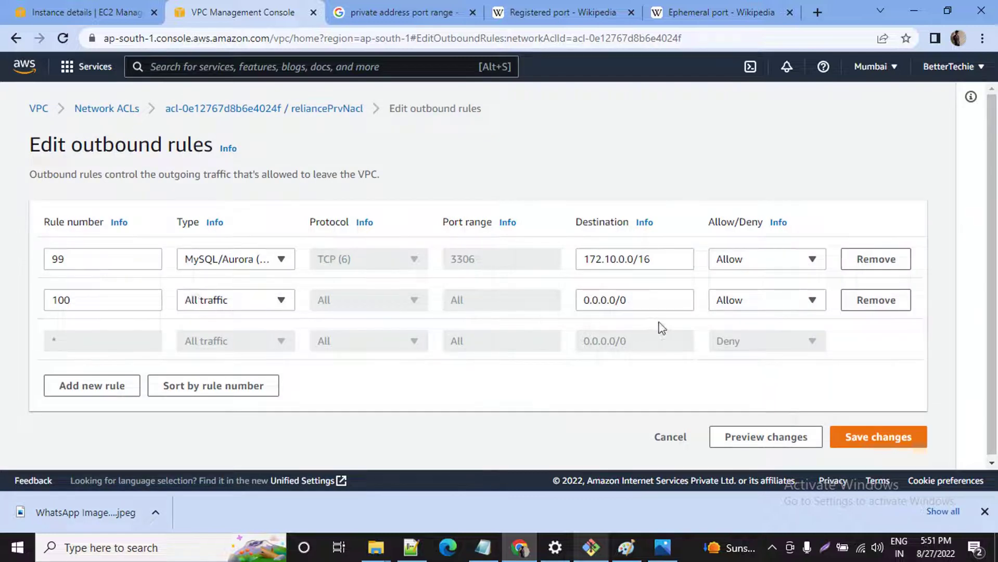
{"action": "left_click", "coordinate": [898, 302]}
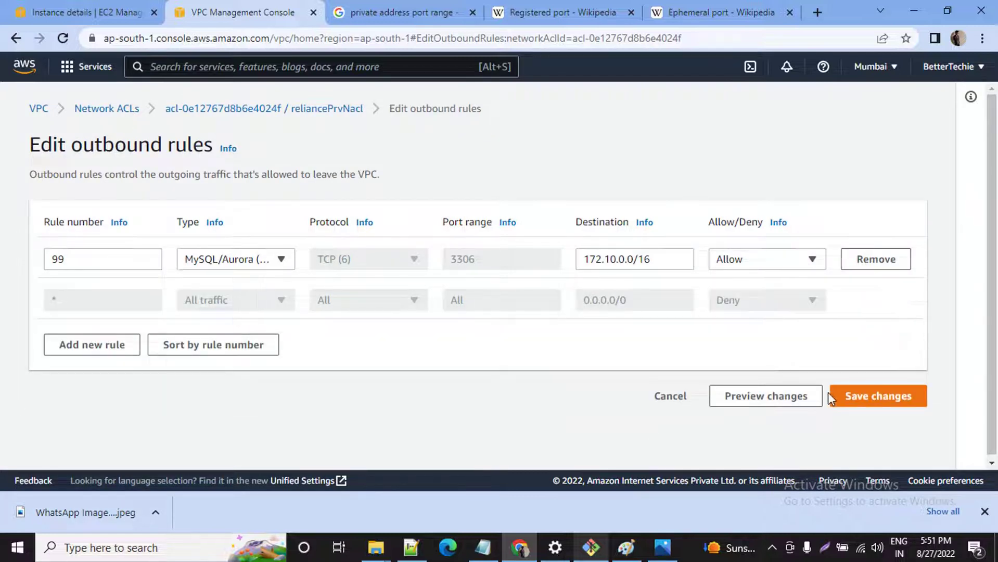
{"action": "left_click", "coordinate": [871, 402]}
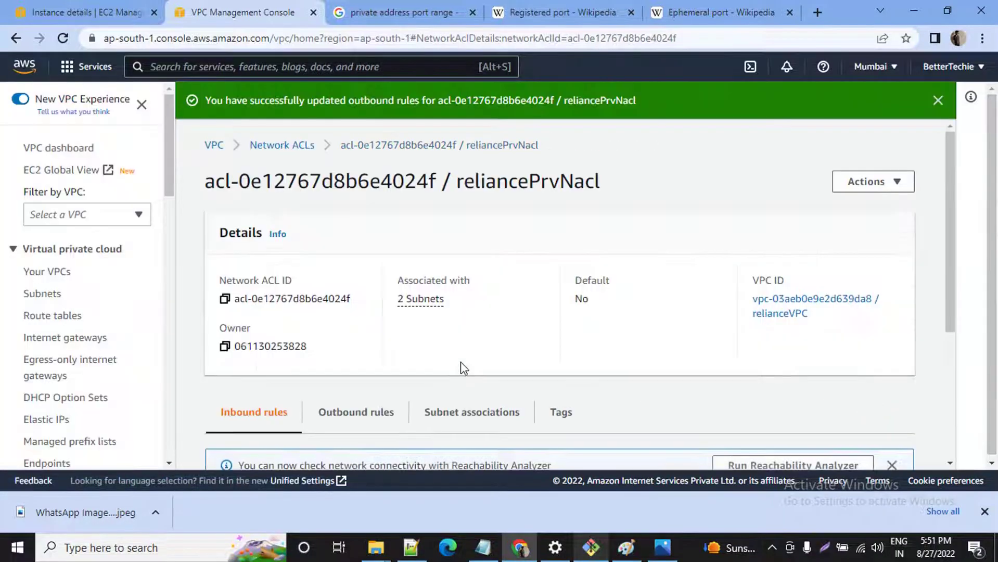
{"action": "key", "text": "alt+Tab"}
{"action": "key", "text": "alt+Tab"}
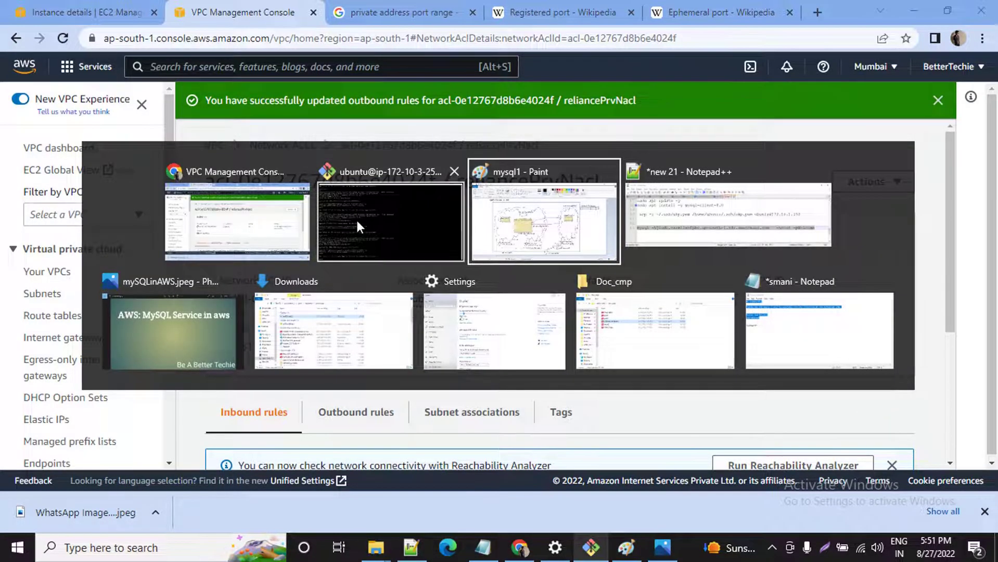
Leave the MySQL session on the jump box and recall the jiodb login command.
{"action": "key", "text": "alt+Tab"}
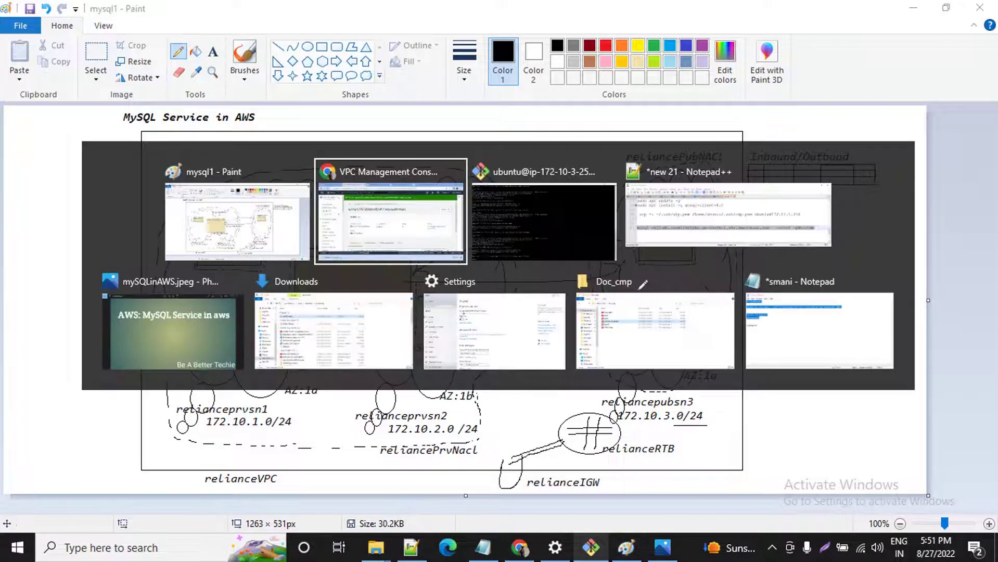
{"action": "key", "text": "alt+Tab"}
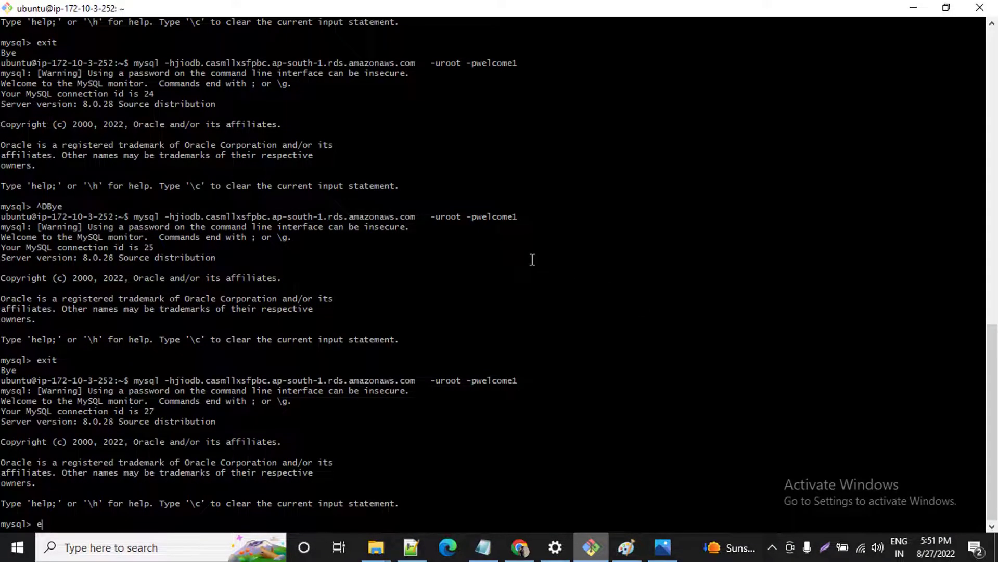
{"action": "key", "text": "Return"}
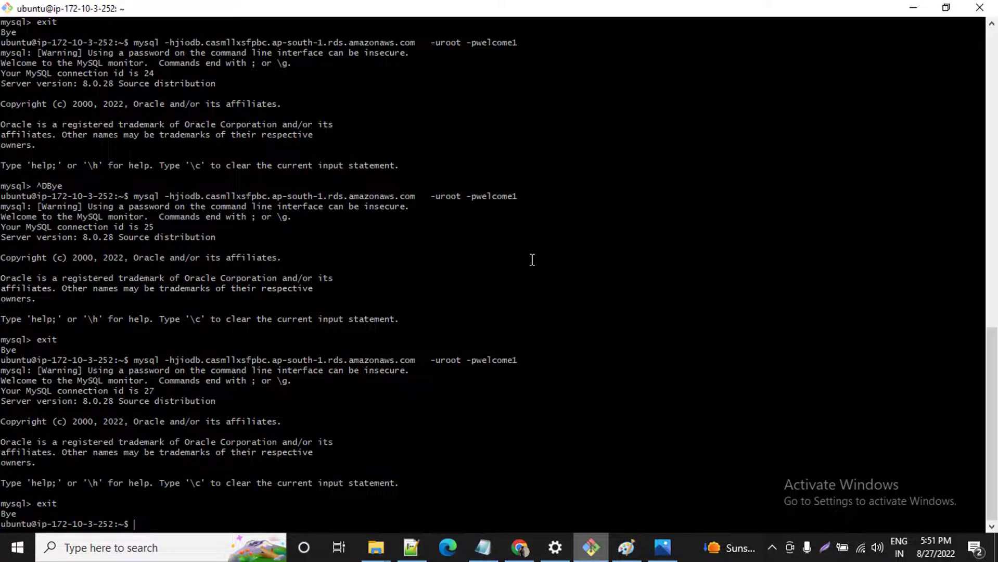
{"action": "key", "text": "Up"}
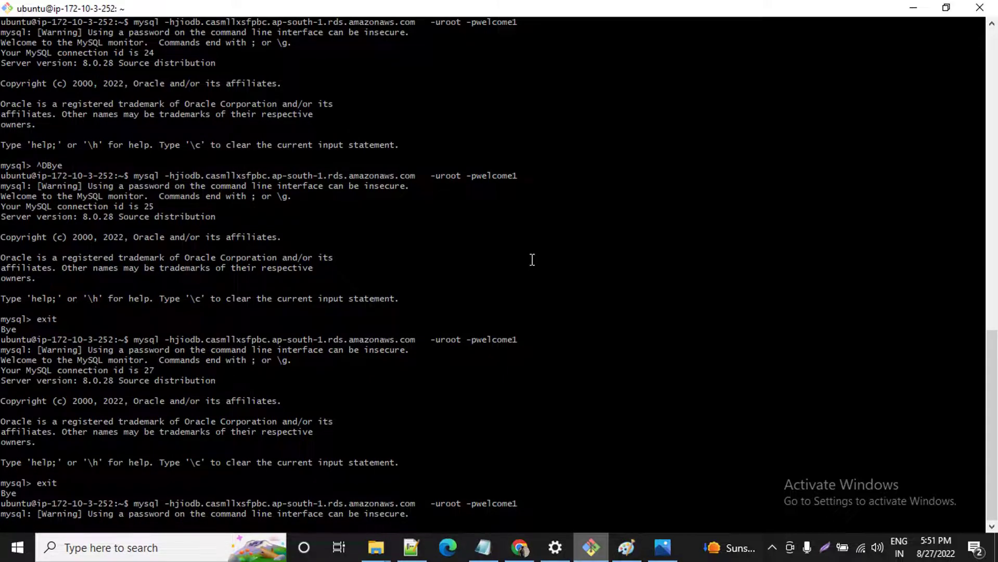
Display reliancePrvNacl's outbound rules in the VPC console while the login attempt waits.
{"action": "key", "text": "alt+Tab"}
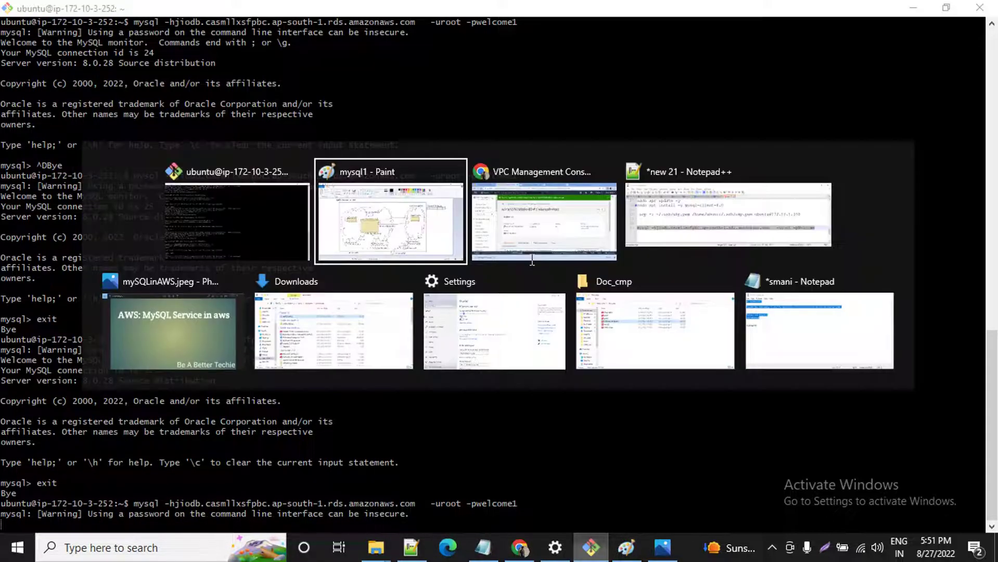
{"action": "left_click", "coordinate": [530, 259]}
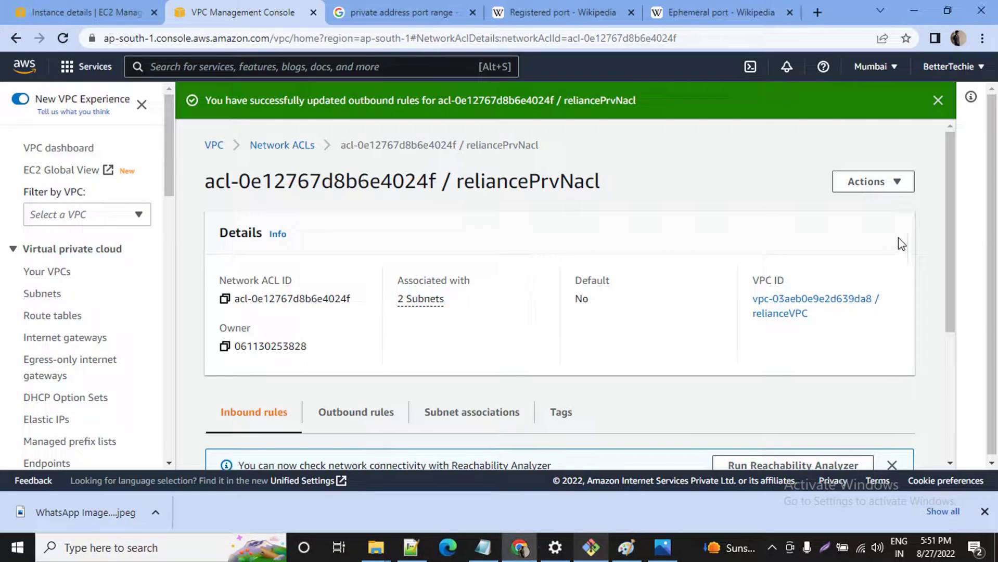
{"action": "scroll", "coordinate": [960, 280], "scroll_direction": "down", "scroll_amount": 1}
{"action": "scroll", "coordinate": [960, 279], "scroll_direction": "down", "scroll_amount": 3}
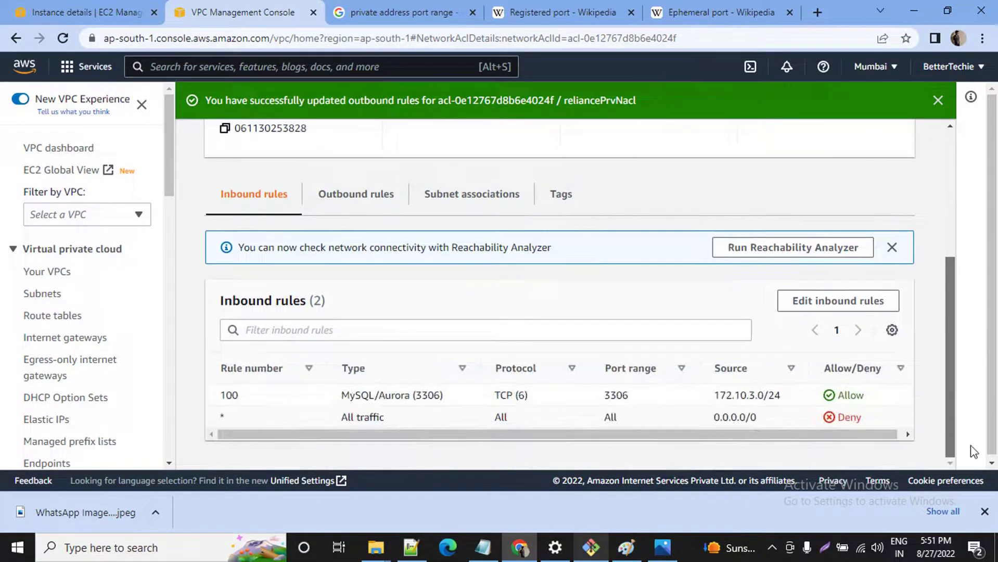
{"action": "left_click", "coordinate": [338, 193]}
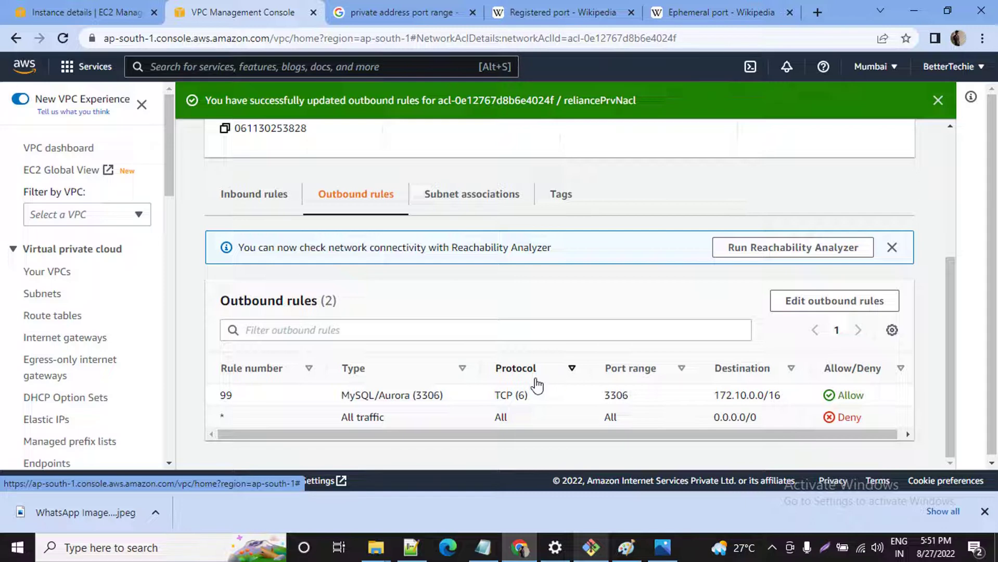
{"action": "key", "text": "alt+Tab"}
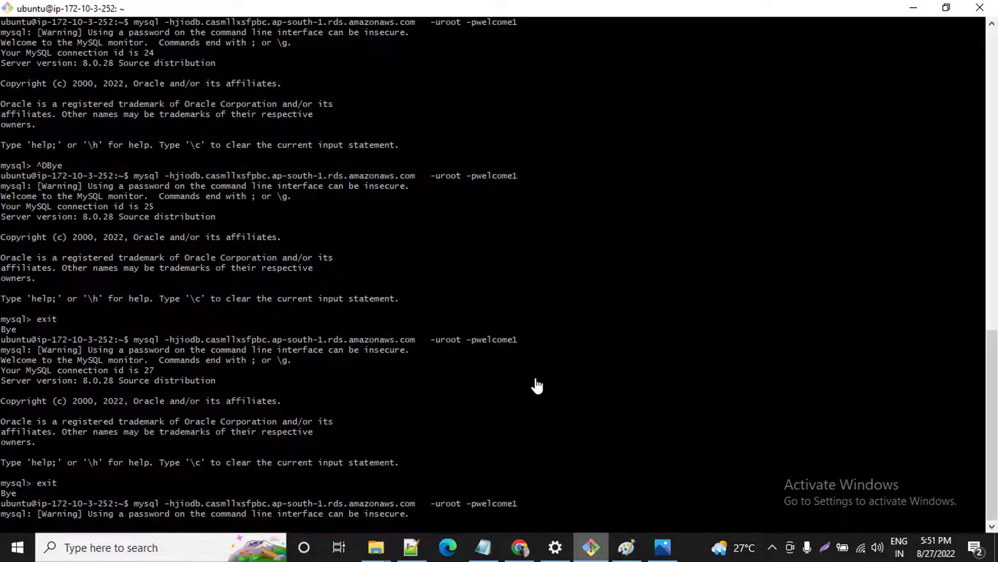
{"action": "key", "text": "alt+Tab"}
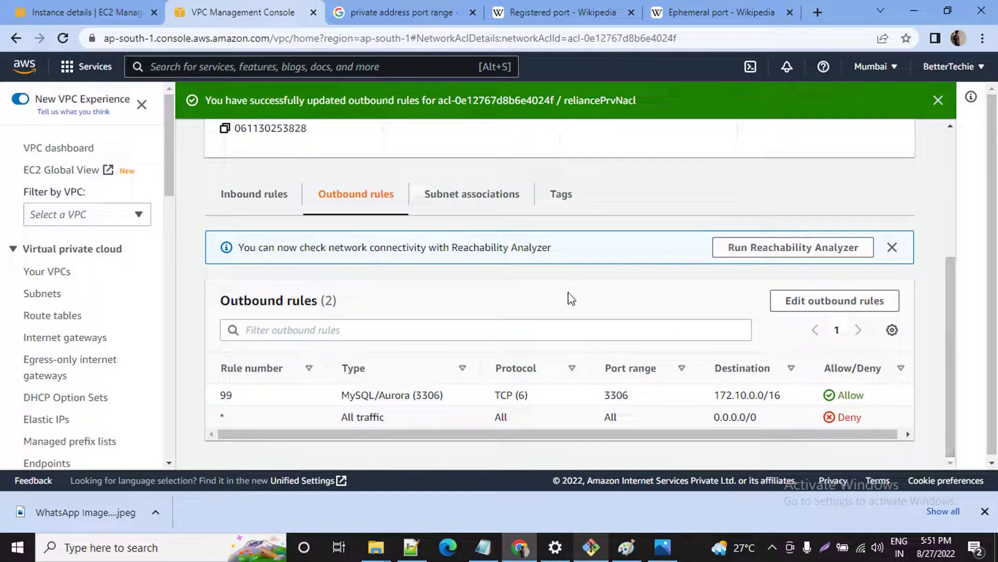
Create outbound rule 100, type All traffic, destination 172.10.3.0/24, and save the outbound rules.
{"action": "left_click", "coordinate": [840, 301]}
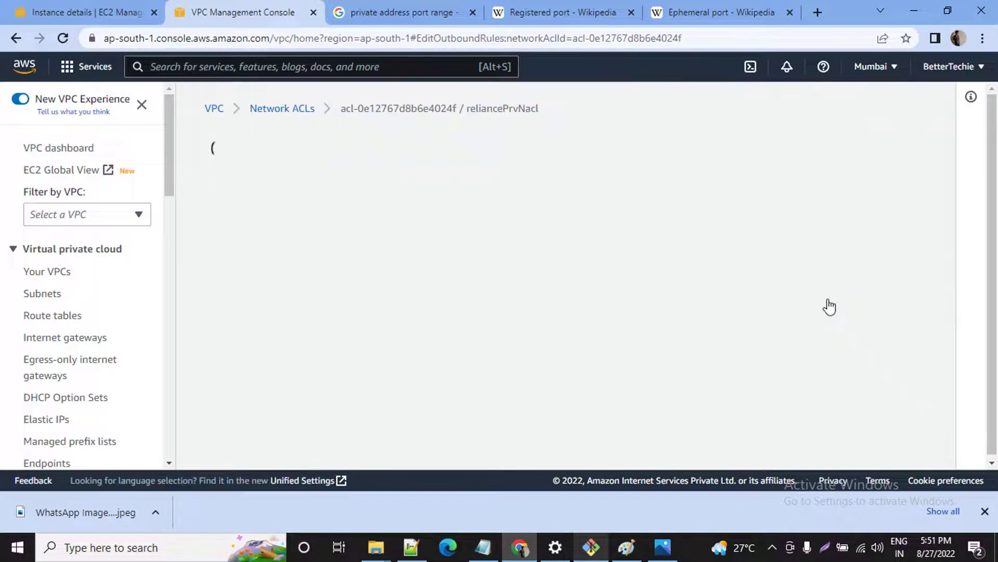
{"action": "left_click", "coordinate": [74, 350]}
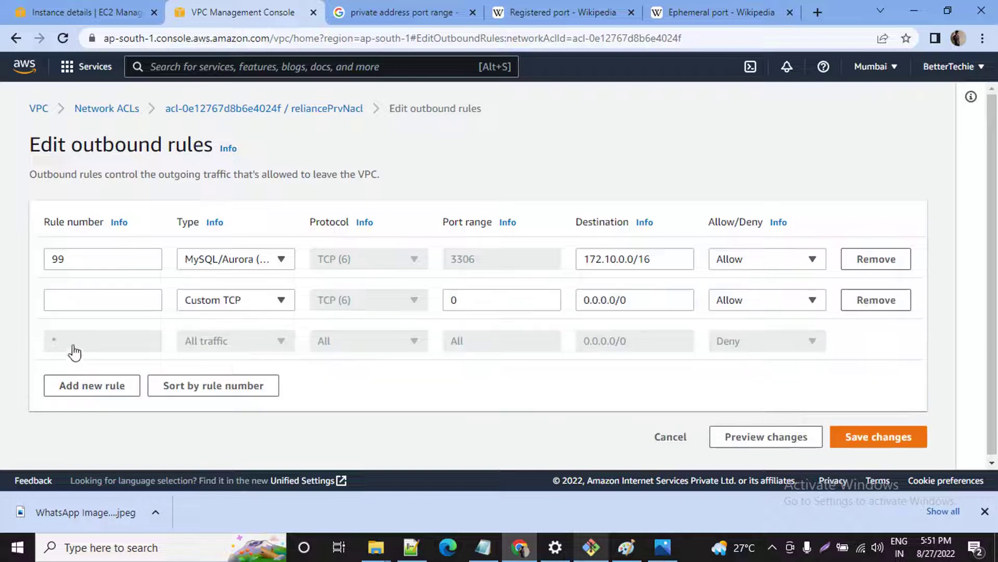
{"action": "left_click", "coordinate": [91, 301]}
{"action": "type", "text": "100"}
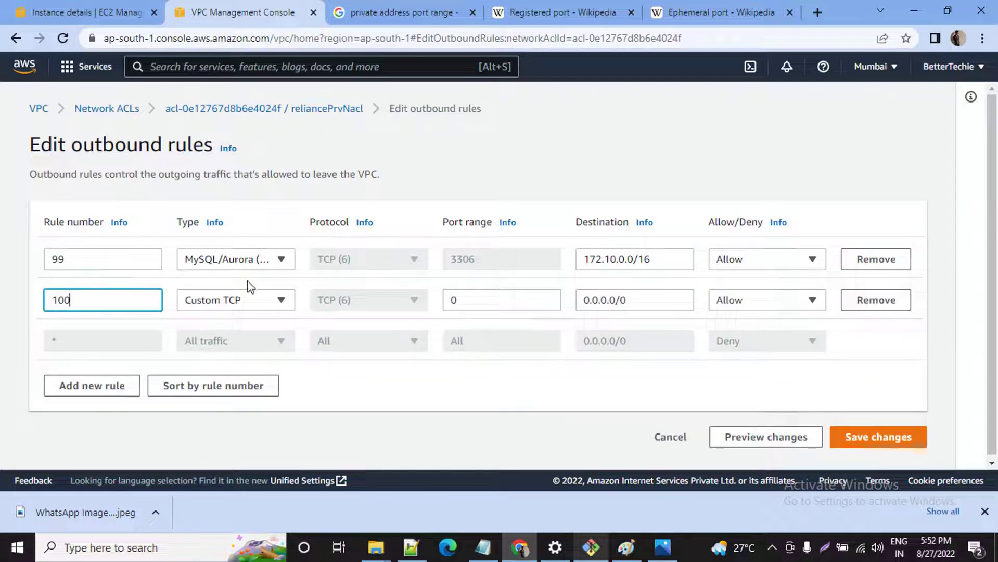
{"action": "left_click", "coordinate": [247, 297]}
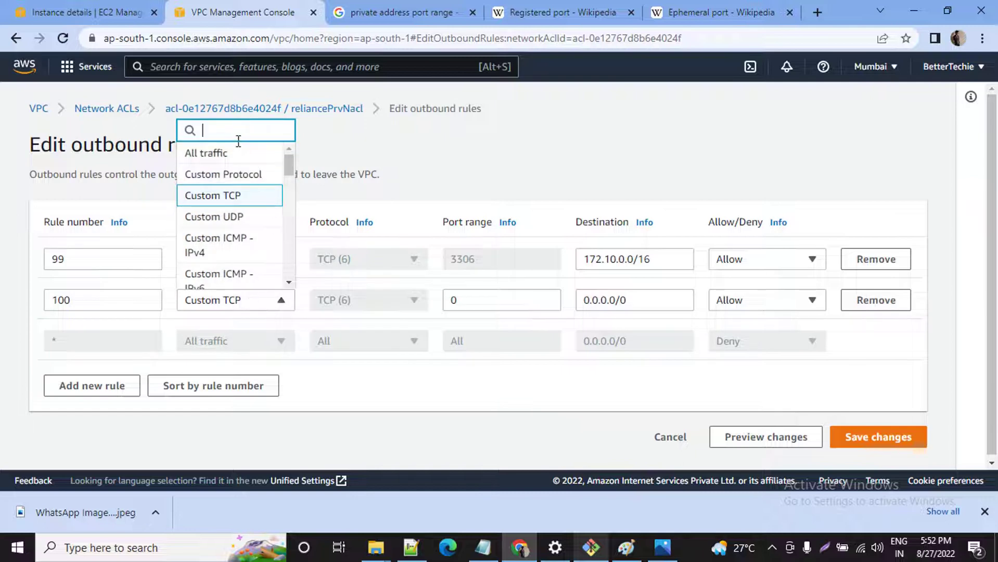
{"action": "left_click", "coordinate": [234, 154]}
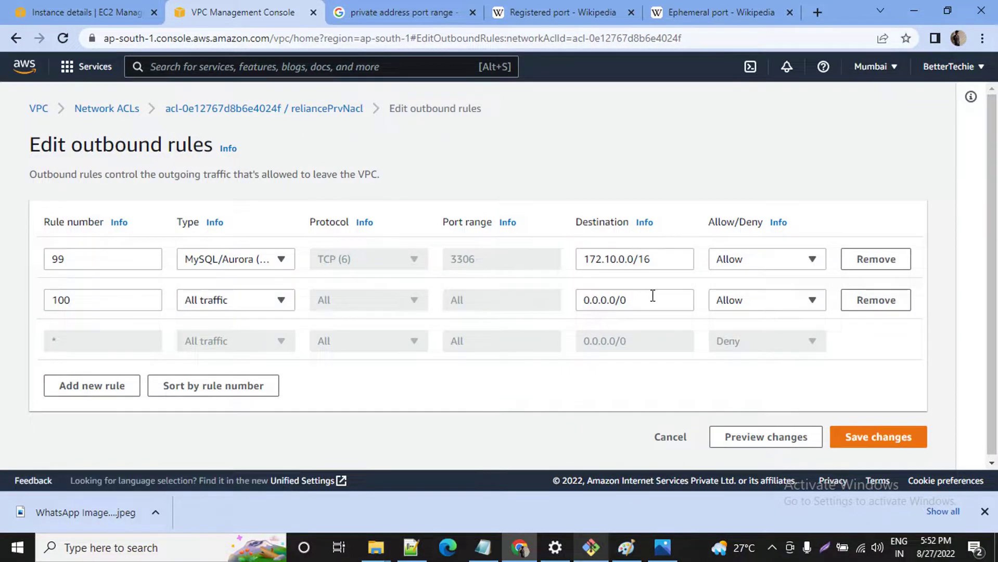
{"action": "left_click_drag", "start_coordinate": [644, 297], "coordinate": [577, 298]}
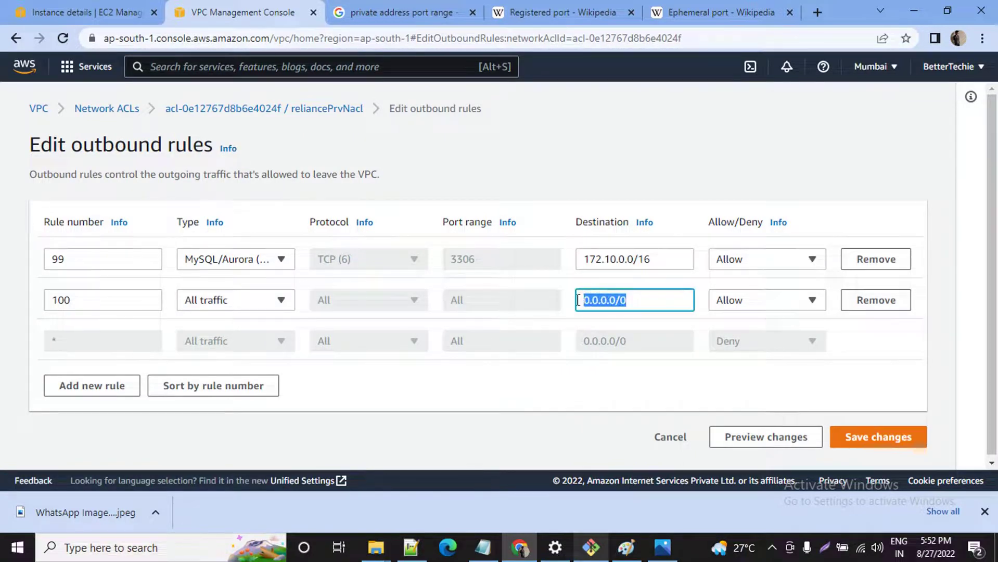
{"action": "type", "text": "172"}
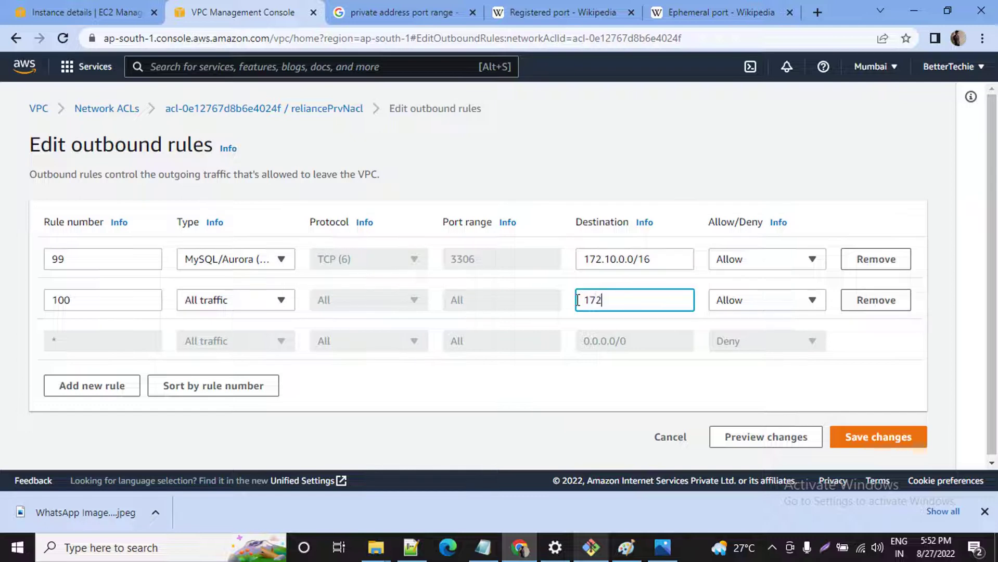
{"action": "type", "text": ".10.3.0/24"}
{"action": "key", "text": "alt+Tab"}
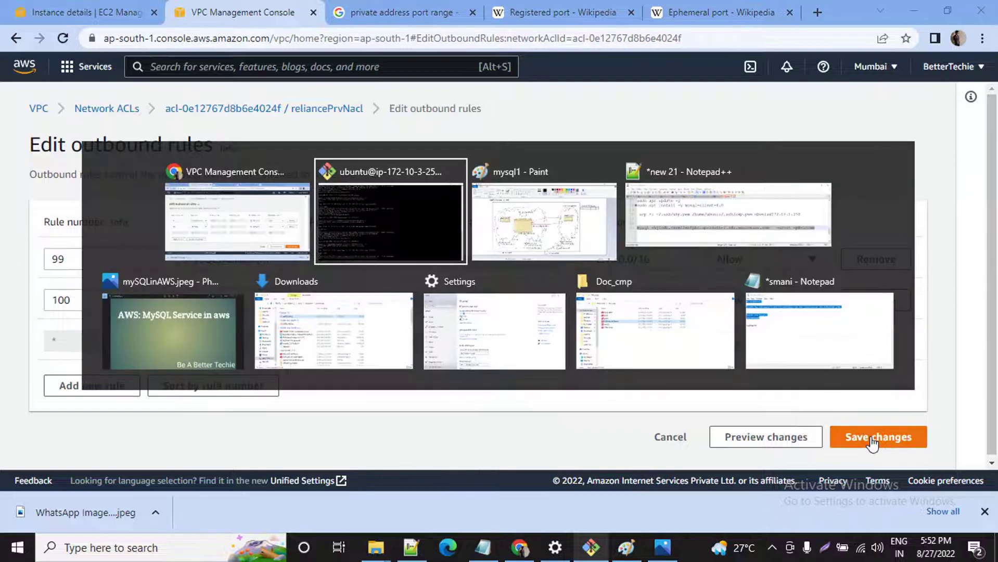
{"action": "key", "text": "alt+Tab"}
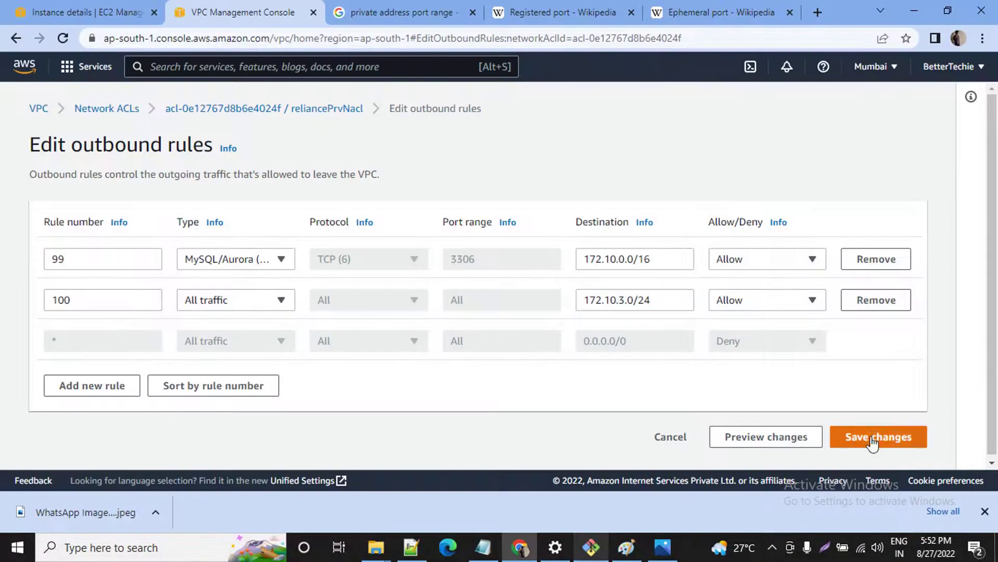
{"action": "left_click", "coordinate": [871, 437]}
{"action": "key", "text": "alt+Tab"}
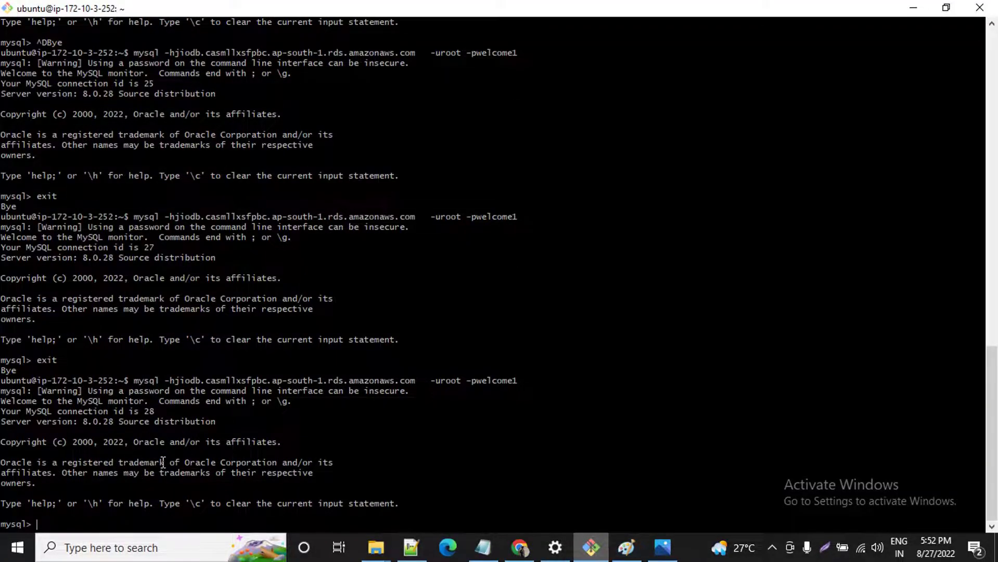
Confirm the jiodb mysql> prompt, then compare inbound rule 100 (MySQL from 172.10.3.0/24) with the diagram.
{"action": "key", "text": "alt+Tab"}
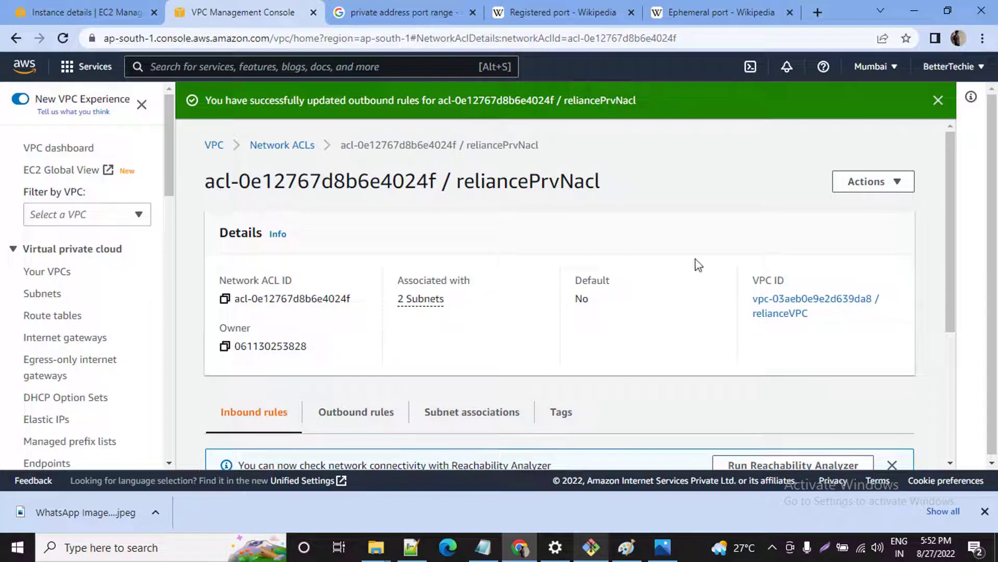
{"action": "left_click_drag", "start_coordinate": [951, 191], "coordinate": [962, 312]}
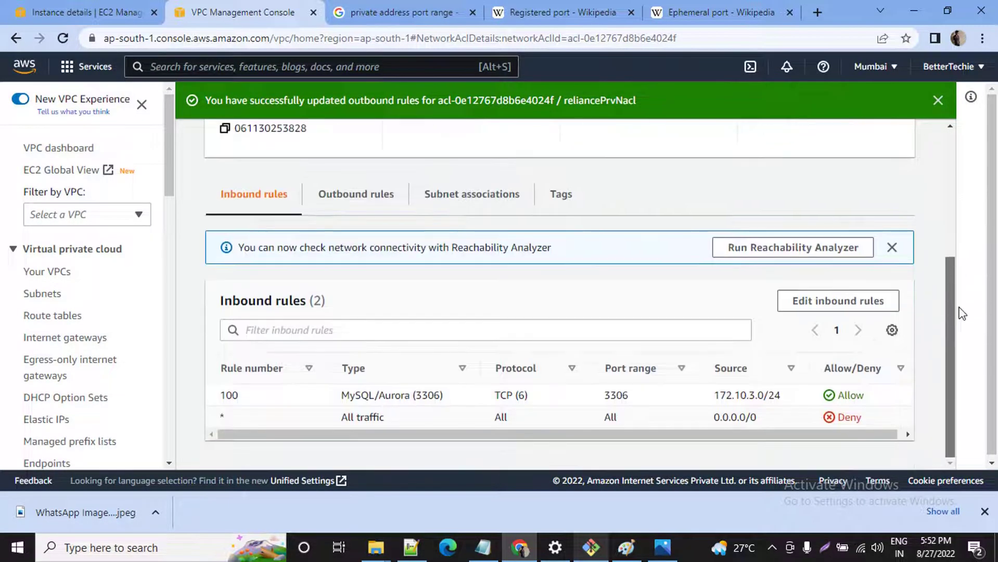
{"action": "key", "text": "alt+Tab"}
{"action": "key", "text": "alt+Tab"}
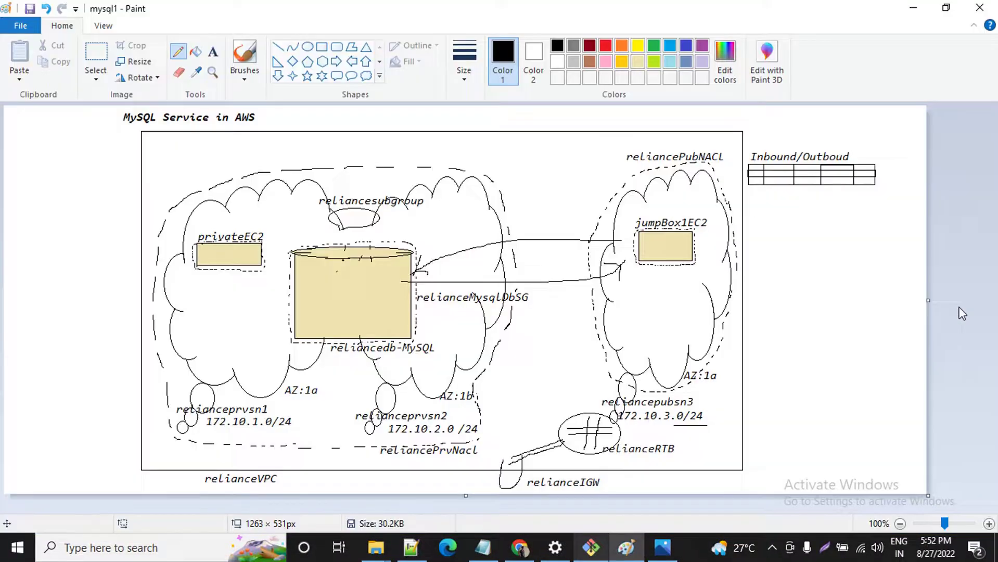
{"action": "key", "text": "alt+Tab"}
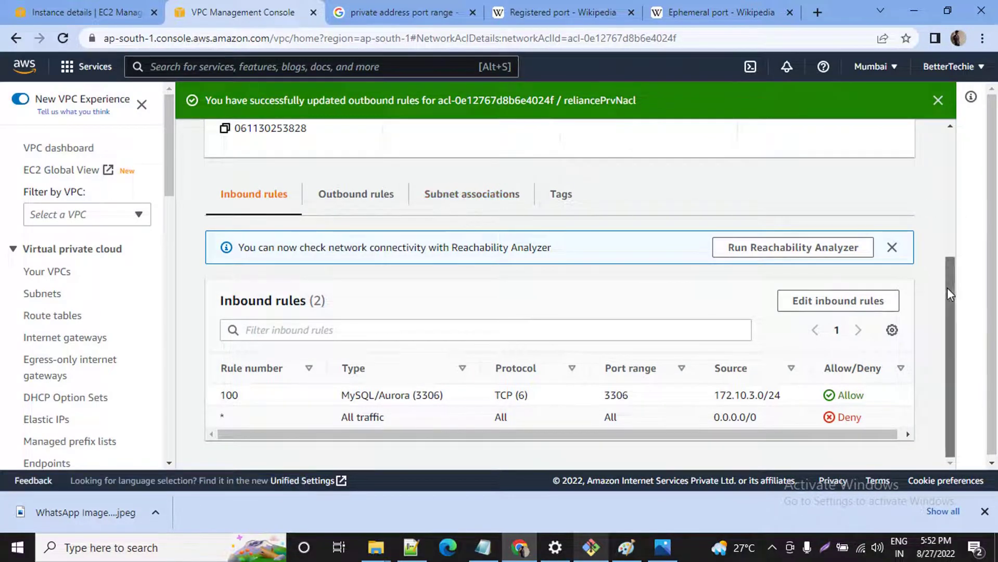
{"action": "left_click_drag", "start_coordinate": [948, 288], "coordinate": [954, 161]}
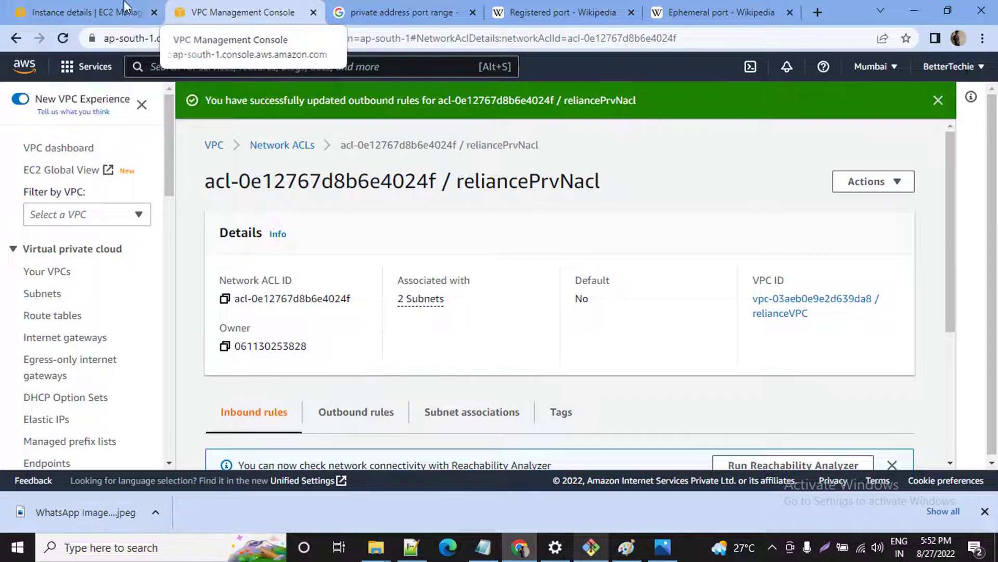
Return to the privateEC2 instance summary, confirming it runs at private IPv4 172.10.1.158.
{"action": "left_click", "coordinate": [78, 5]}
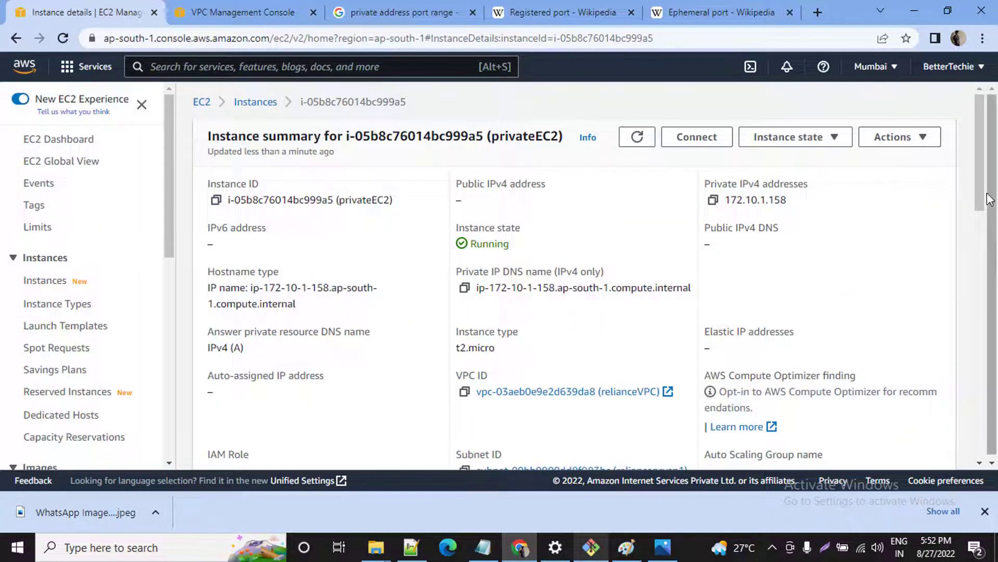
{"action": "scroll", "coordinate": [979, 185], "scroll_direction": "down", "scroll_amount": 1}
{"action": "left_click_drag", "start_coordinate": [979, 185], "coordinate": [997, 143]}
{"action": "key", "text": "alt+Tab"}
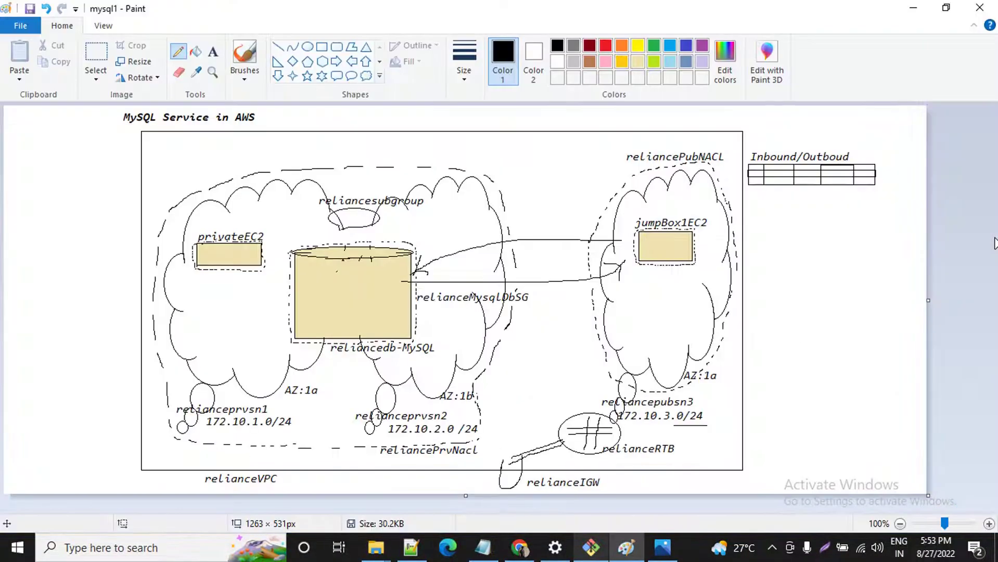
{"action": "left_click", "coordinate": [624, 549]}
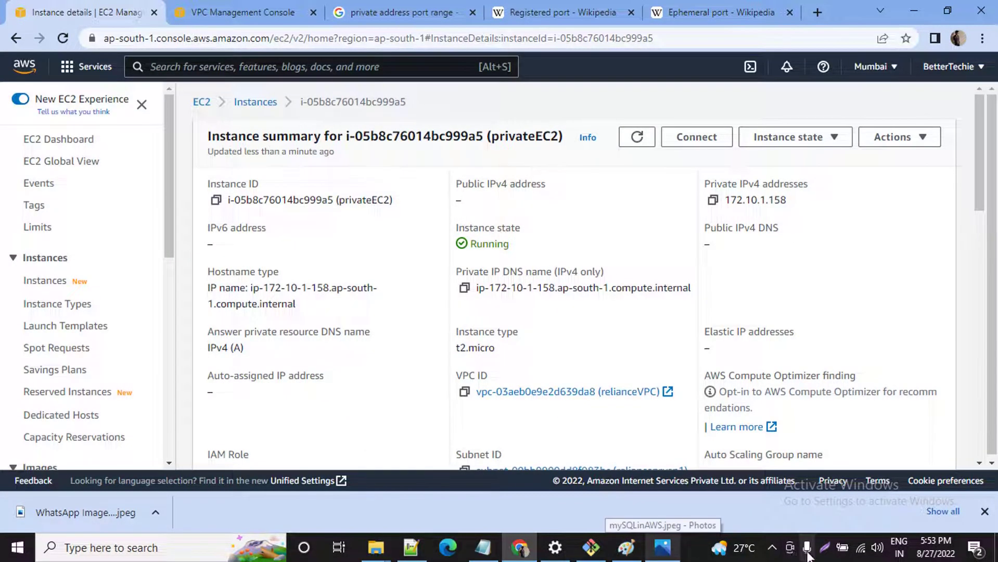
{"action": "left_click", "coordinate": [770, 550]}
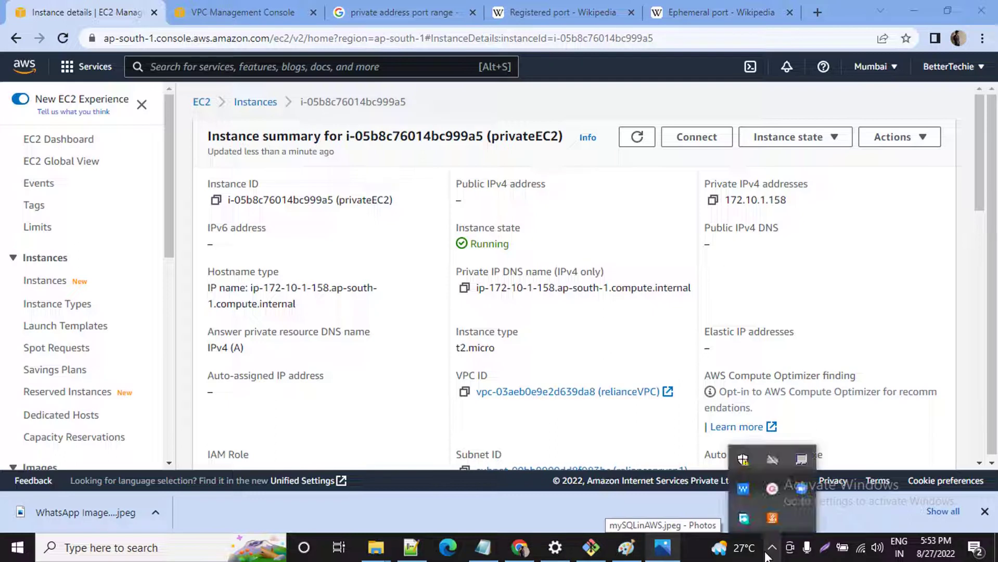
{"action": "left_click", "coordinate": [770, 489]}
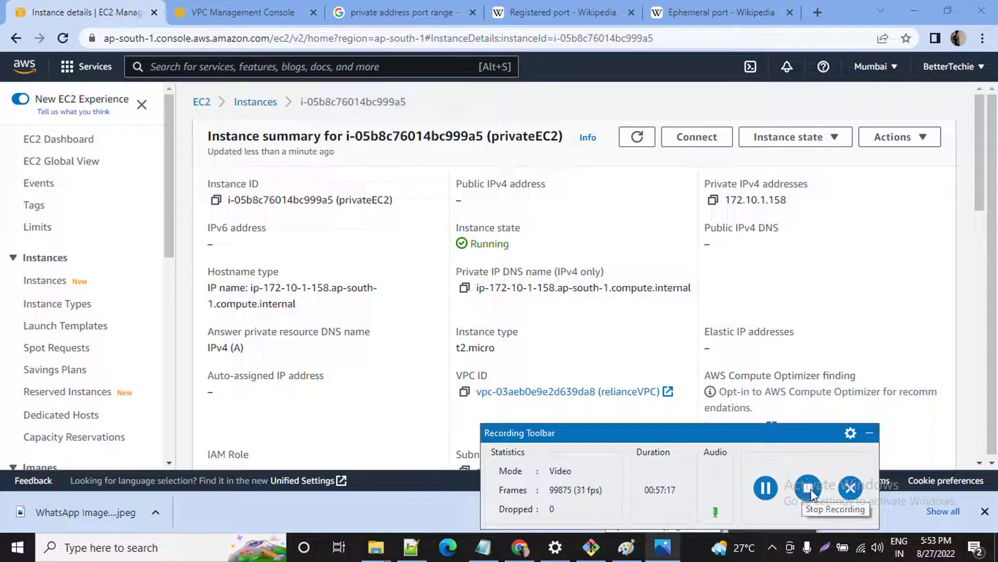